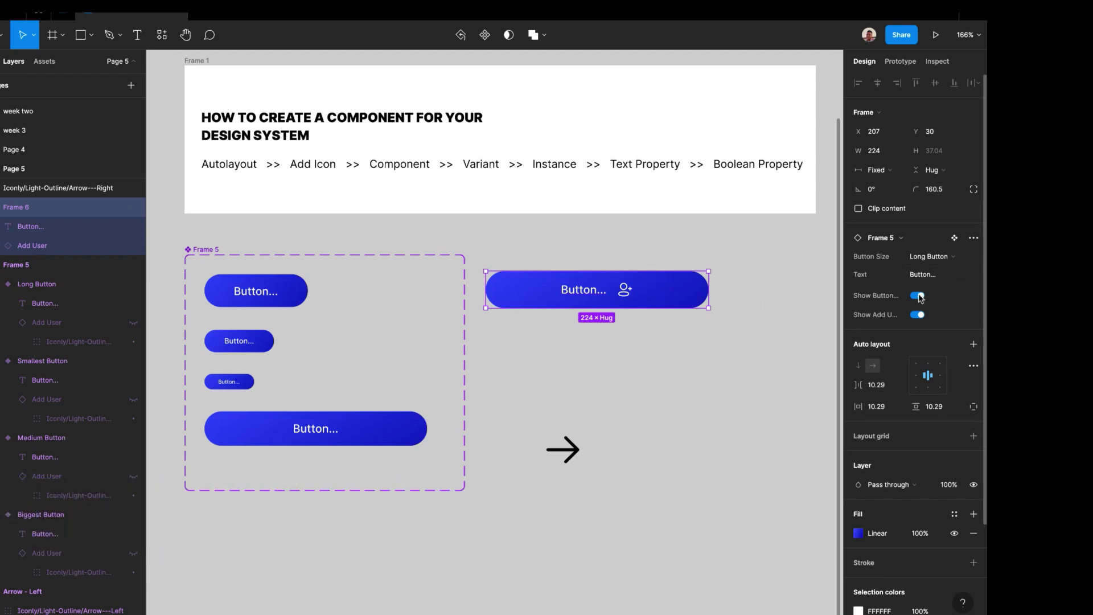
Turn the button instance's label and Add User icon visibility off and back on
{"action": "left_click", "coordinate": [918, 295]}
{"action": "left_click", "coordinate": [917, 314]}
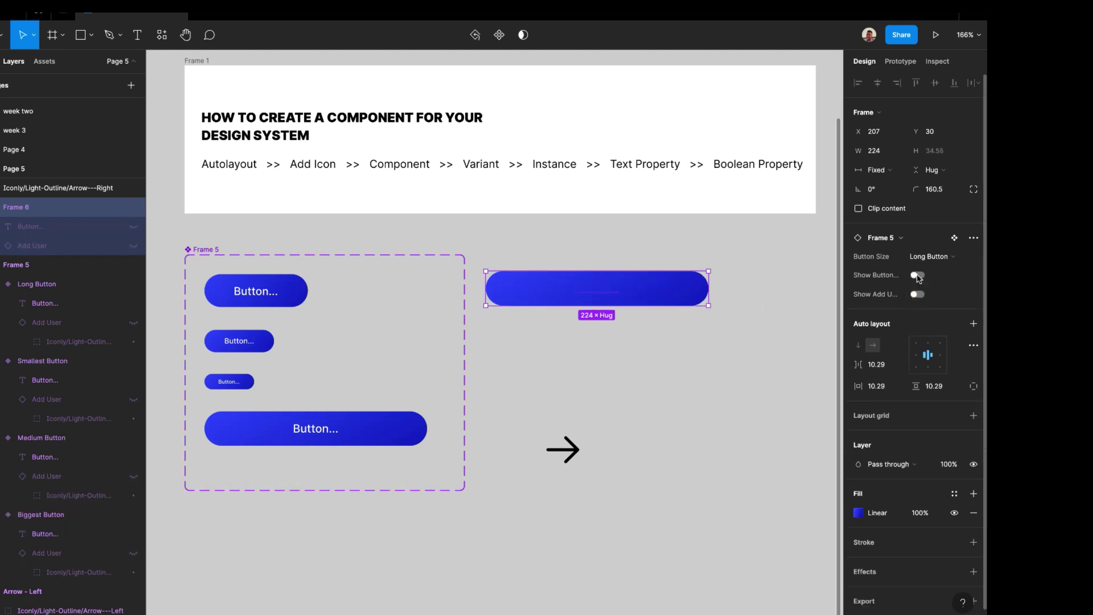
{"action": "left_click", "coordinate": [918, 295]}
{"action": "left_click", "coordinate": [918, 314]}
Switch the button instance's Button Size to Smallest Button and deselect it
{"action": "left_click", "coordinate": [956, 257]}
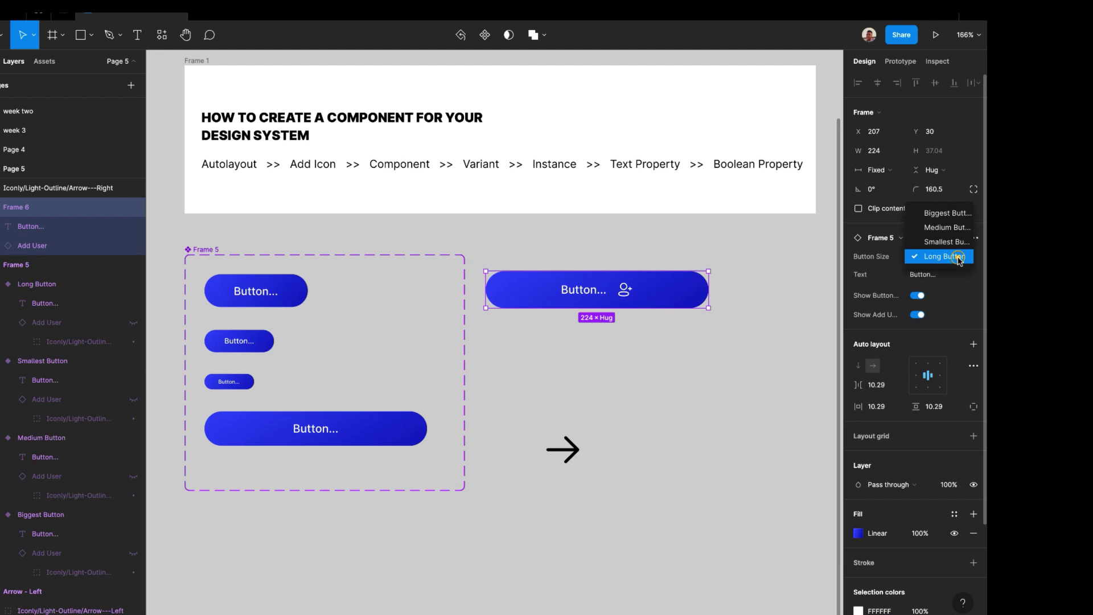
{"action": "left_click", "coordinate": [943, 243]}
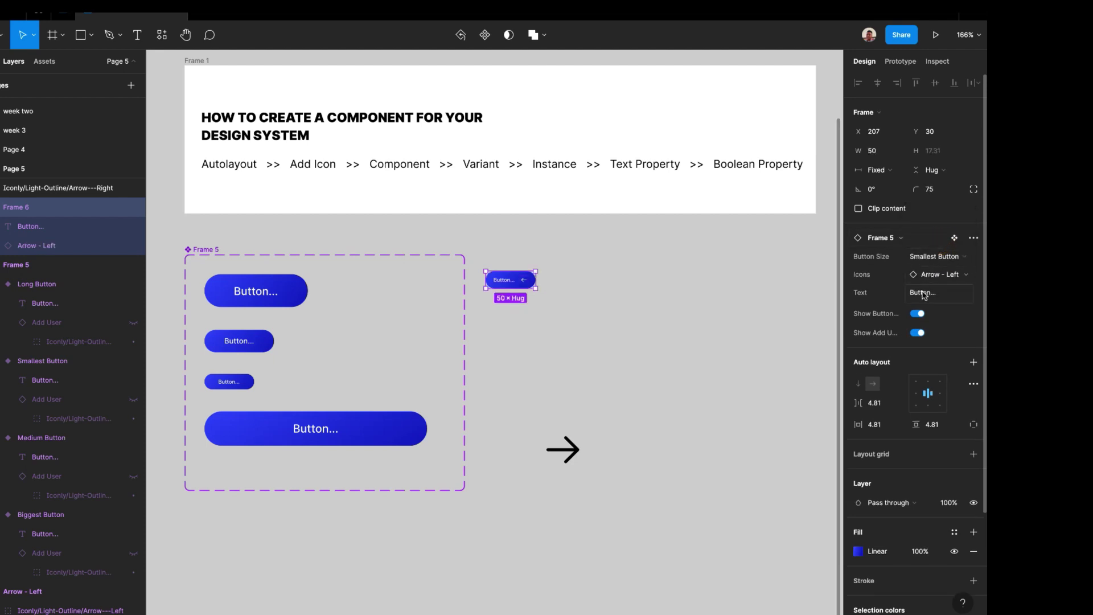
{"action": "left_click", "coordinate": [626, 340]}
Delete the stray black arrow icon below the button instance
{"action": "scroll", "coordinate": [629, 340], "scroll_direction": "down", "scroll_amount": 5}
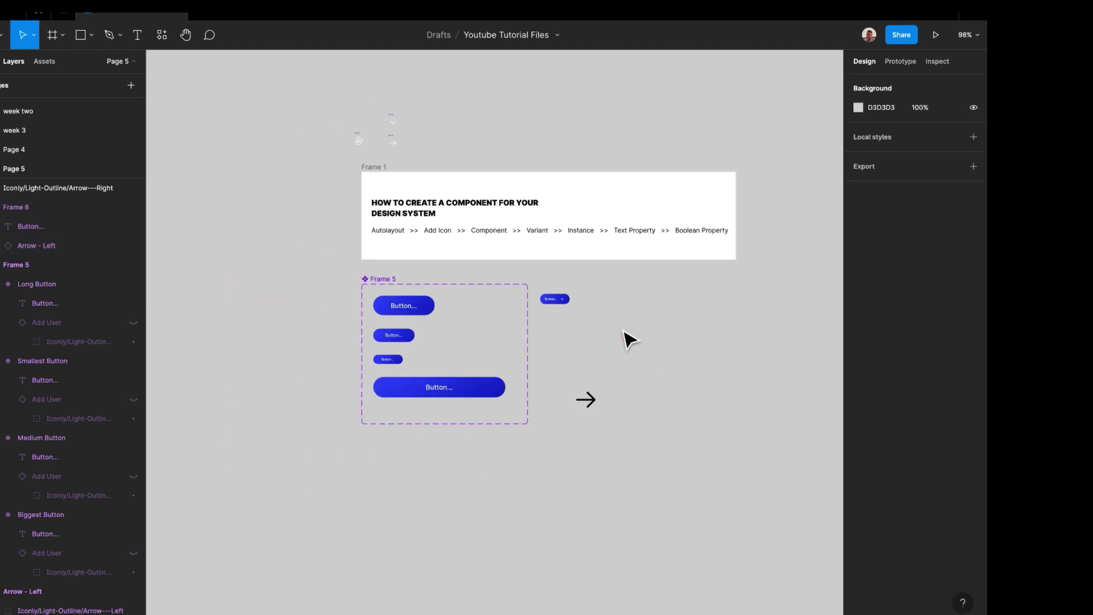
{"action": "scroll", "coordinate": [629, 340], "scroll_direction": "up", "scroll_amount": 1}
{"action": "left_click", "coordinate": [593, 419]}
{"action": "key", "text": "Delete"}
{"action": "scroll", "coordinate": [597, 429], "scroll_direction": "down", "scroll_amount": 2}
{"action": "scroll", "coordinate": [598, 429], "scroll_direction": "up", "scroll_amount": 6}
{"action": "scroll", "coordinate": [598, 430], "scroll_direction": "down", "scroll_amount": 3}
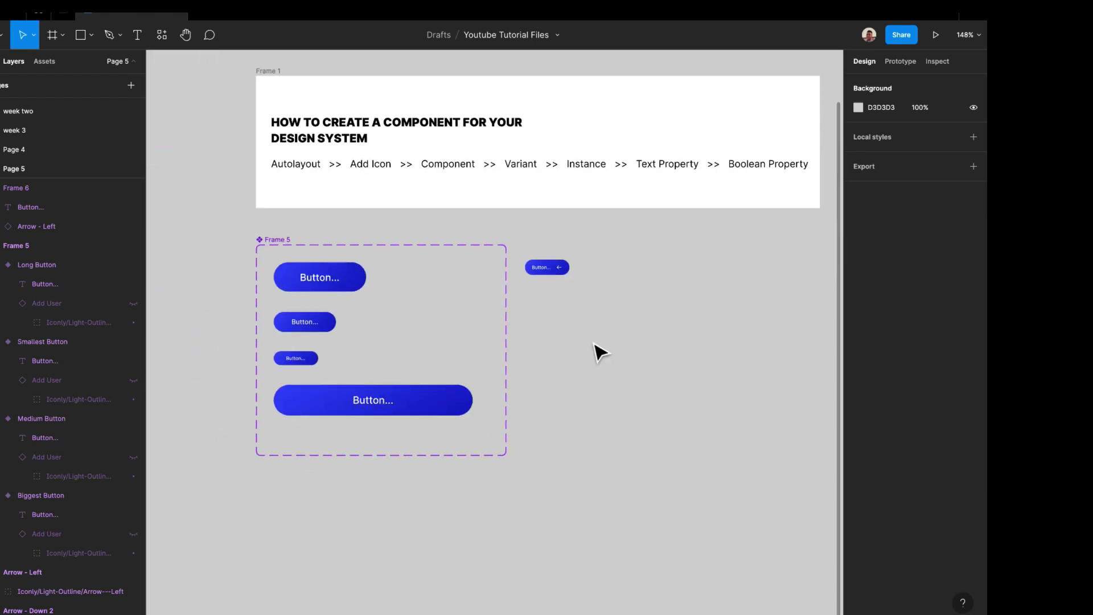
Move the Frame 5 component set and the small button instance together to the upper left of Frame 1
{"action": "scroll", "coordinate": [597, 352], "scroll_direction": "down", "scroll_amount": 2}
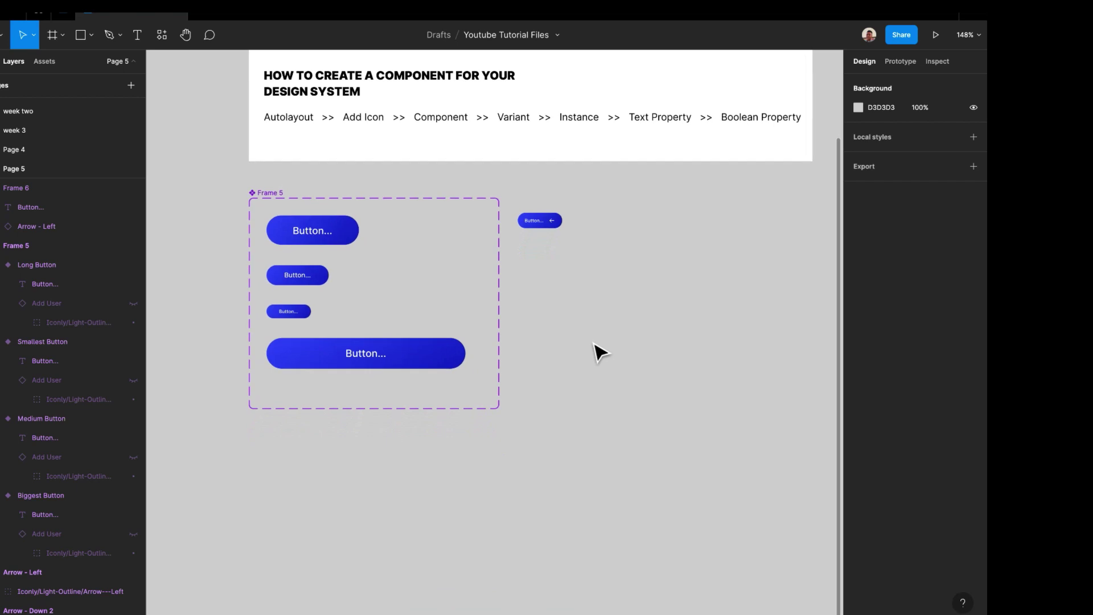
{"action": "scroll", "coordinate": [598, 352], "scroll_direction": "down", "scroll_amount": 2}
{"action": "left_click_drag", "start_coordinate": [344, 225], "coordinate": [649, 429]}
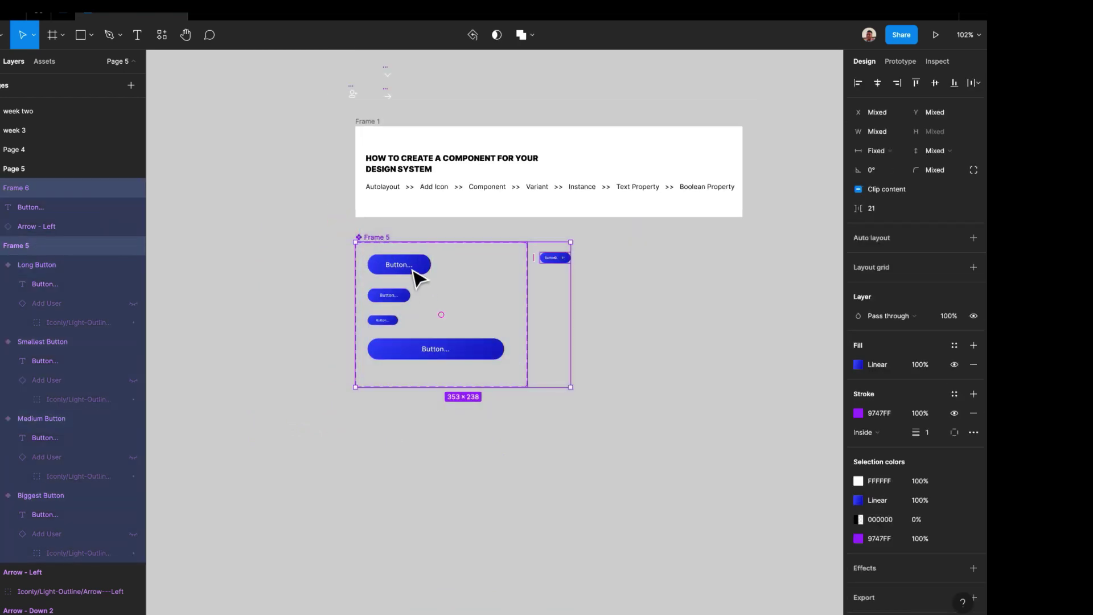
{"action": "scroll", "coordinate": [414, 276], "scroll_direction": "up", "scroll_amount": 1}
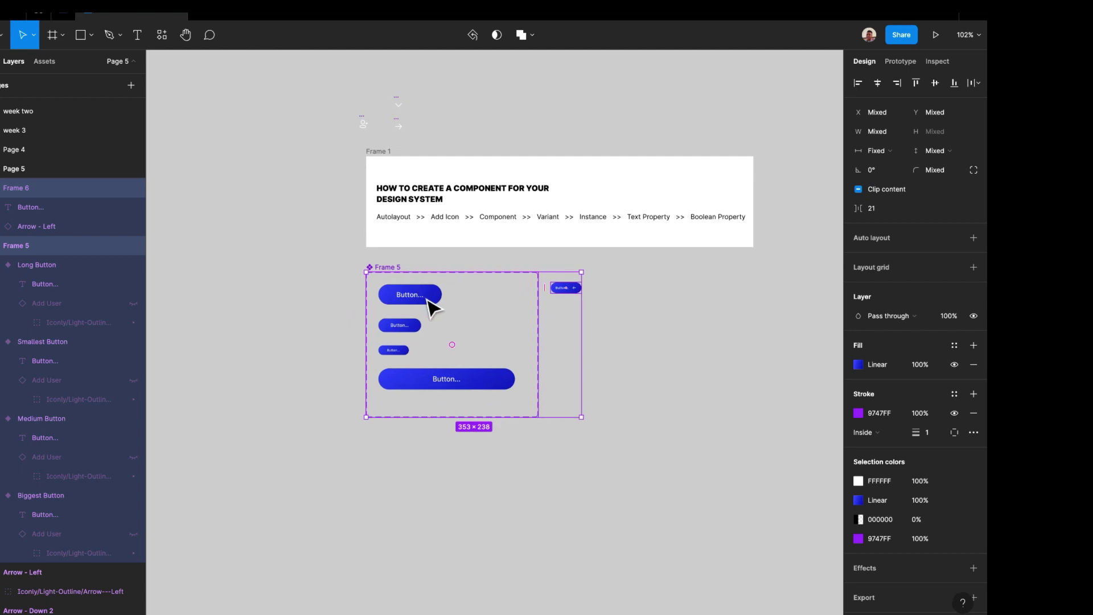
{"action": "left_click_drag", "start_coordinate": [431, 307], "coordinate": [209, 84]}
{"action": "scroll", "coordinate": [208, 84], "scroll_direction": "left", "scroll_amount": 3}
{"action": "scroll", "coordinate": [208, 84], "scroll_direction": "up", "scroll_amount": 3}
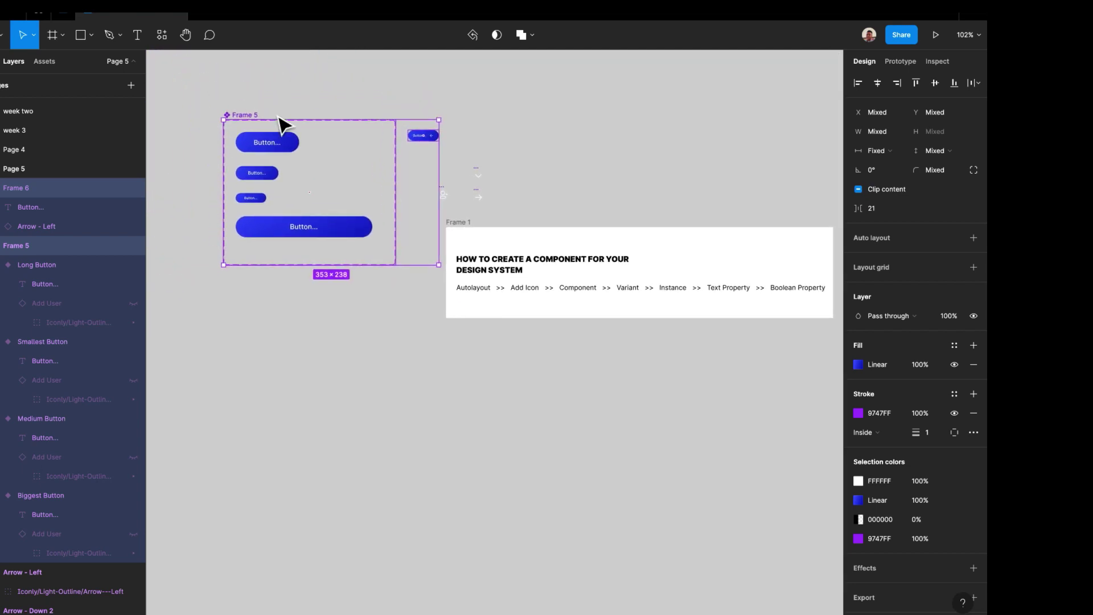
{"action": "left_click_drag", "start_coordinate": [278, 139], "coordinate": [248, 123]}
{"action": "scroll", "coordinate": [435, 302], "scroll_direction": "up", "scroll_amount": 5}
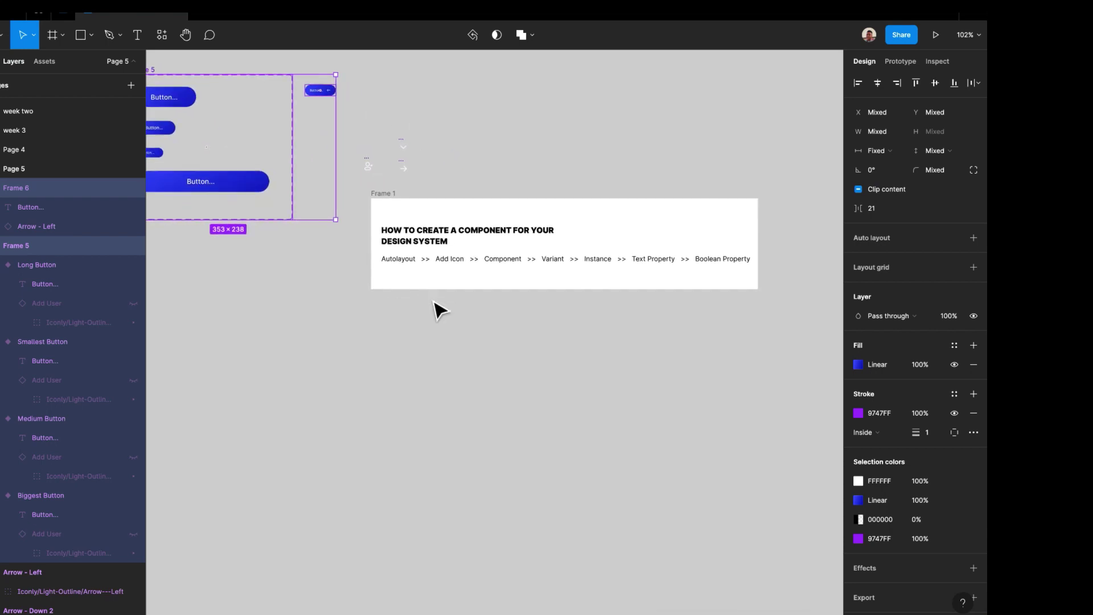
Review the workflow stages listed in Frame 1 one by one, from Autolayout through Boolean Property
{"action": "scroll", "coordinate": [438, 311], "scroll_direction": "right", "scroll_amount": 3}
{"action": "scroll", "coordinate": [438, 311], "scroll_direction": "down", "scroll_amount": 1}
{"action": "double_click", "coordinate": [325, 213]}
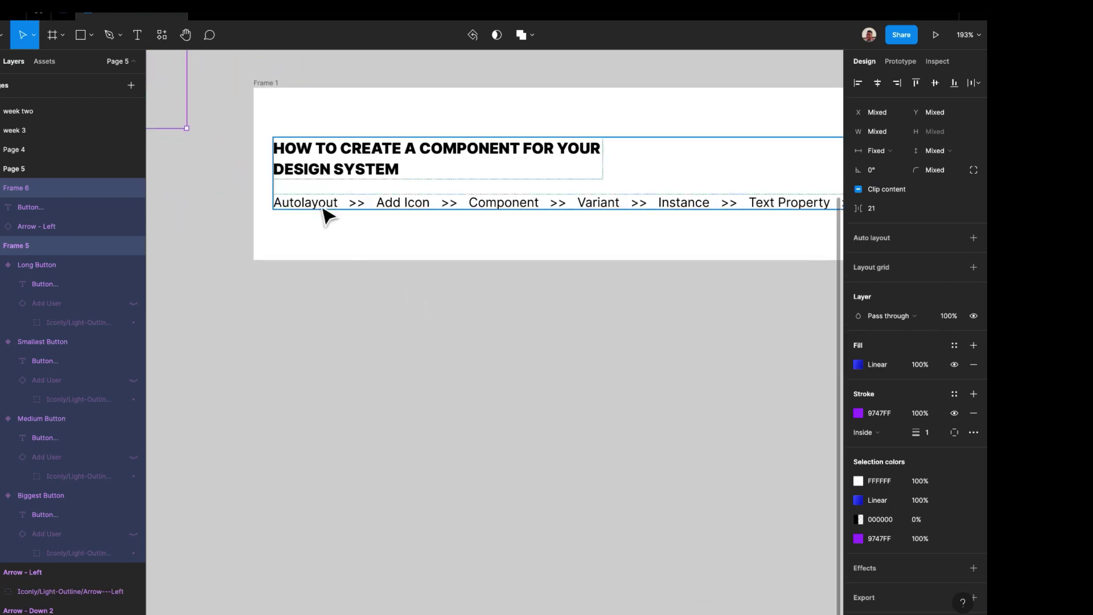
{"action": "left_click", "coordinate": [325, 212]}
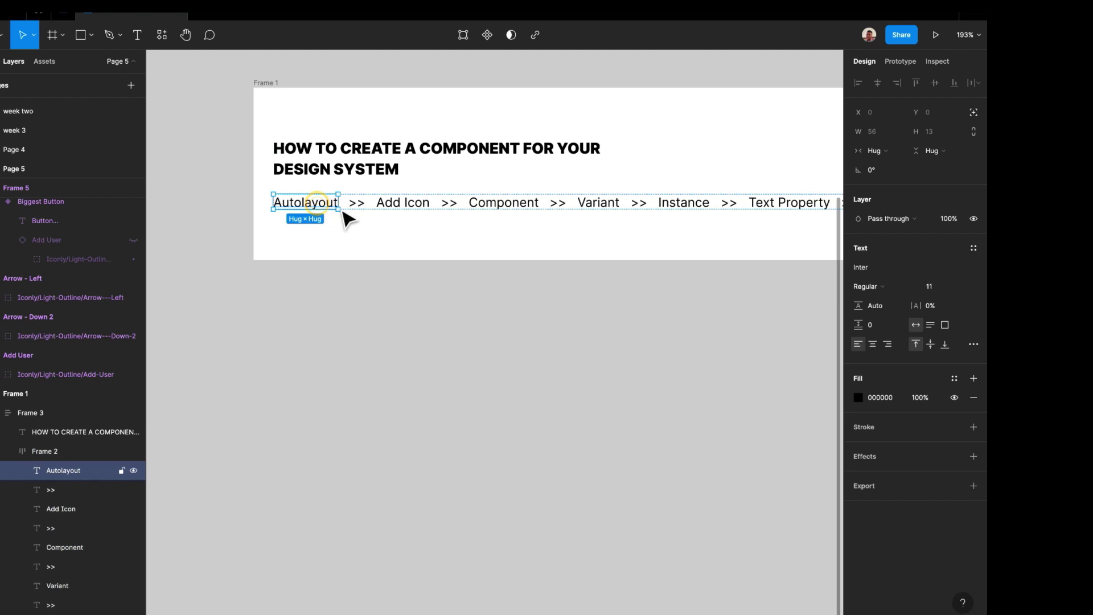
{"action": "scroll", "coordinate": [405, 214], "scroll_direction": "right", "scroll_amount": 2}
{"action": "scroll", "coordinate": [404, 214], "scroll_direction": "up", "scroll_amount": 1}
{"action": "left_click", "coordinate": [374, 212]}
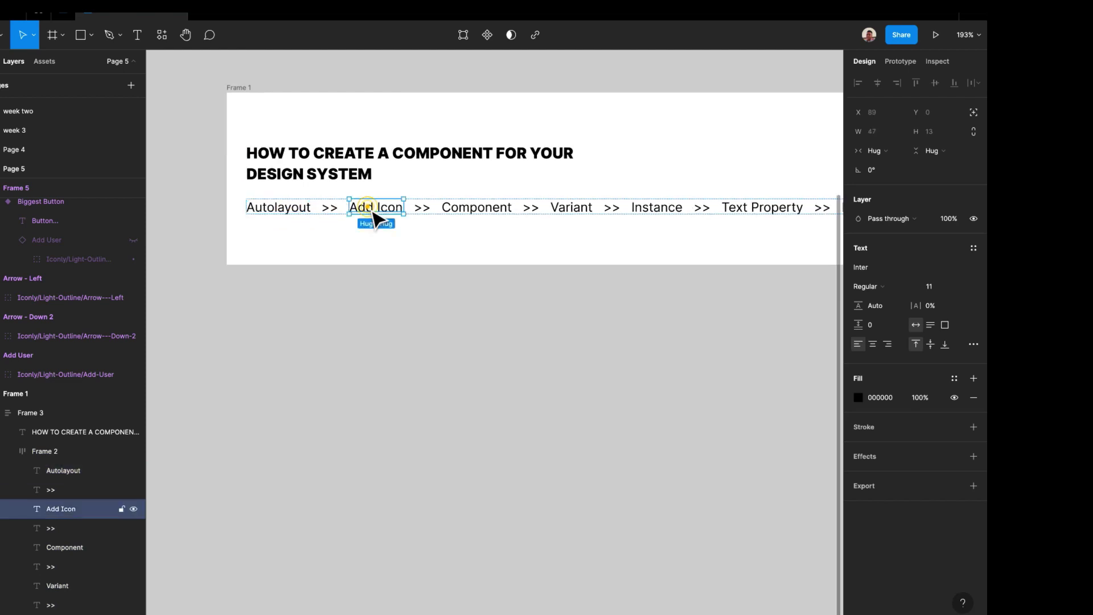
{"action": "scroll", "coordinate": [422, 220], "scroll_direction": "right", "scroll_amount": 2}
{"action": "scroll", "coordinate": [478, 227], "scroll_direction": "right", "scroll_amount": 2}
{"action": "left_click", "coordinate": [455, 212]}
{"action": "scroll", "coordinate": [516, 232], "scroll_direction": "right", "scroll_amount": 3}
{"action": "left_click", "coordinate": [495, 226]}
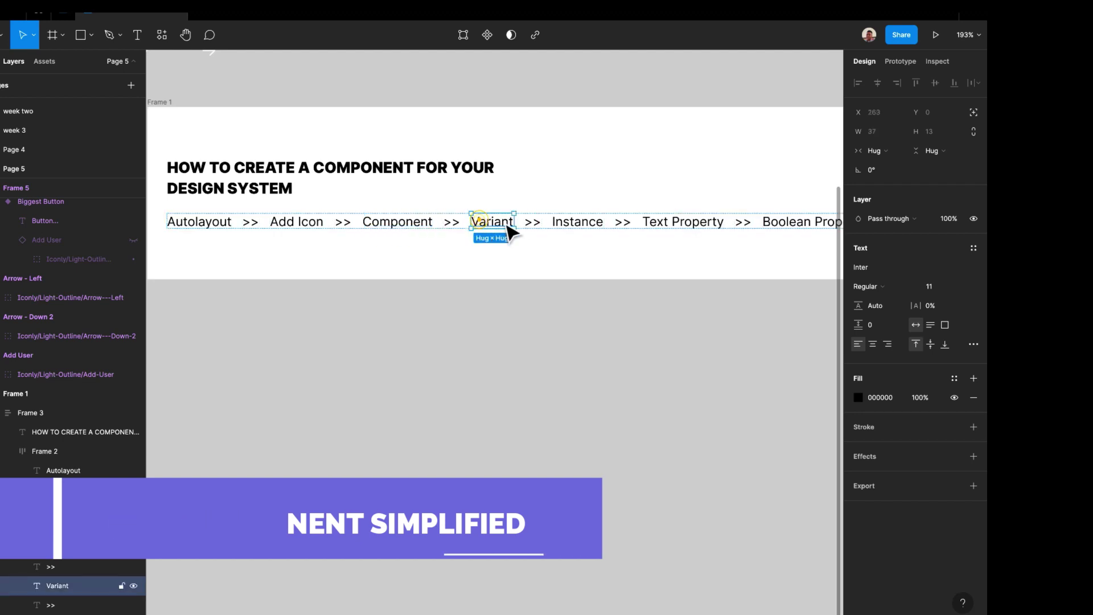
{"action": "scroll", "coordinate": [506, 239], "scroll_direction": "right", "scroll_amount": 3}
{"action": "left_click", "coordinate": [504, 227]}
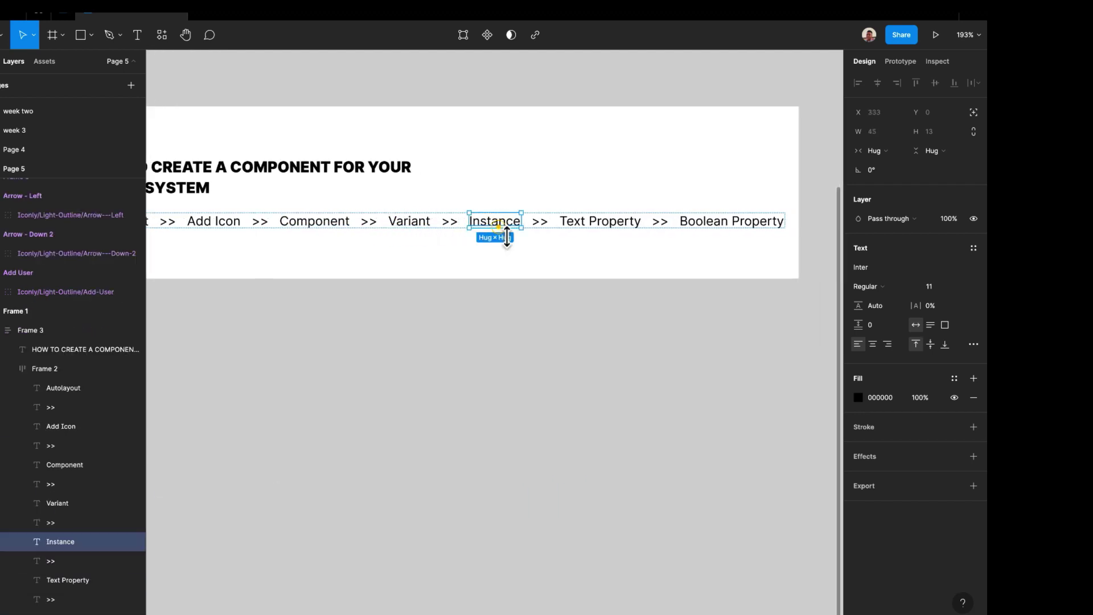
{"action": "scroll", "coordinate": [565, 256], "scroll_direction": "right", "scroll_amount": 2}
{"action": "scroll", "coordinate": [566, 256], "scroll_direction": "right", "scroll_amount": 1}
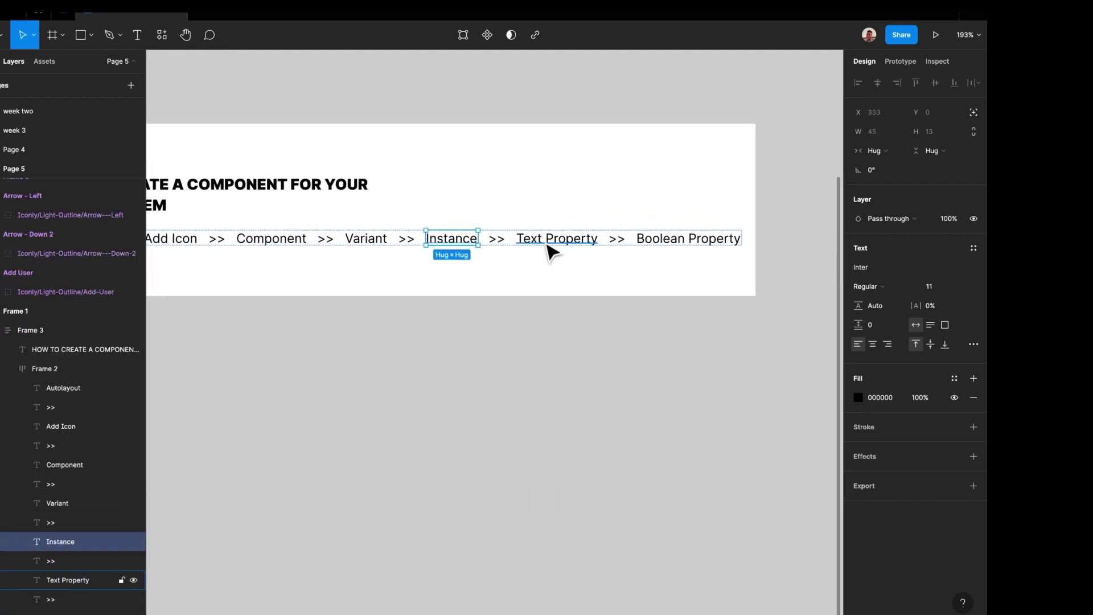
{"action": "left_click", "coordinate": [552, 244]}
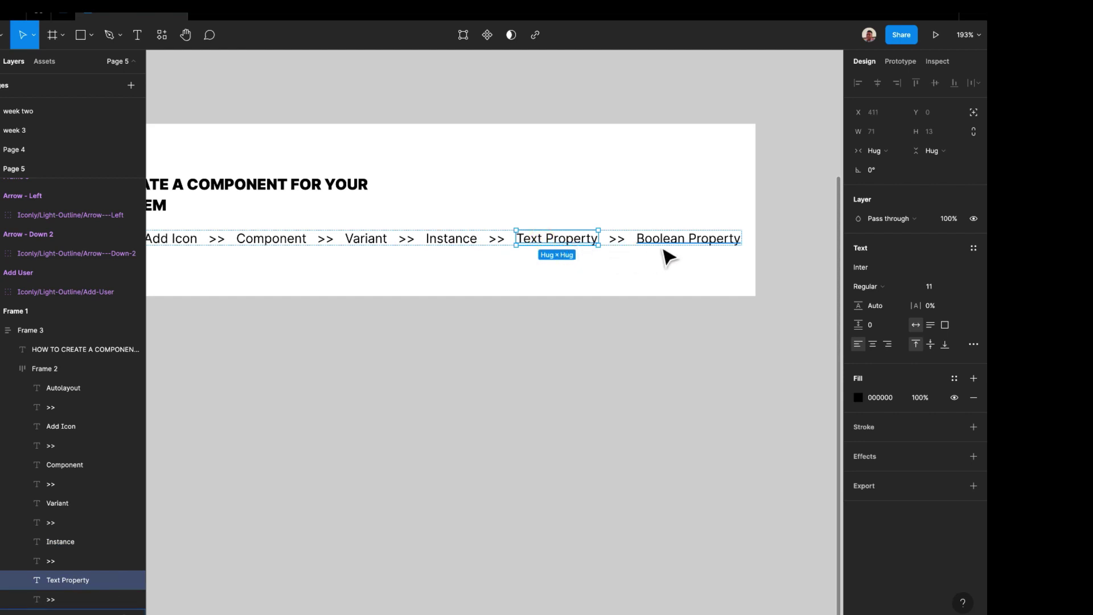
{"action": "scroll", "coordinate": [667, 256], "scroll_direction": "down", "scroll_amount": 4}
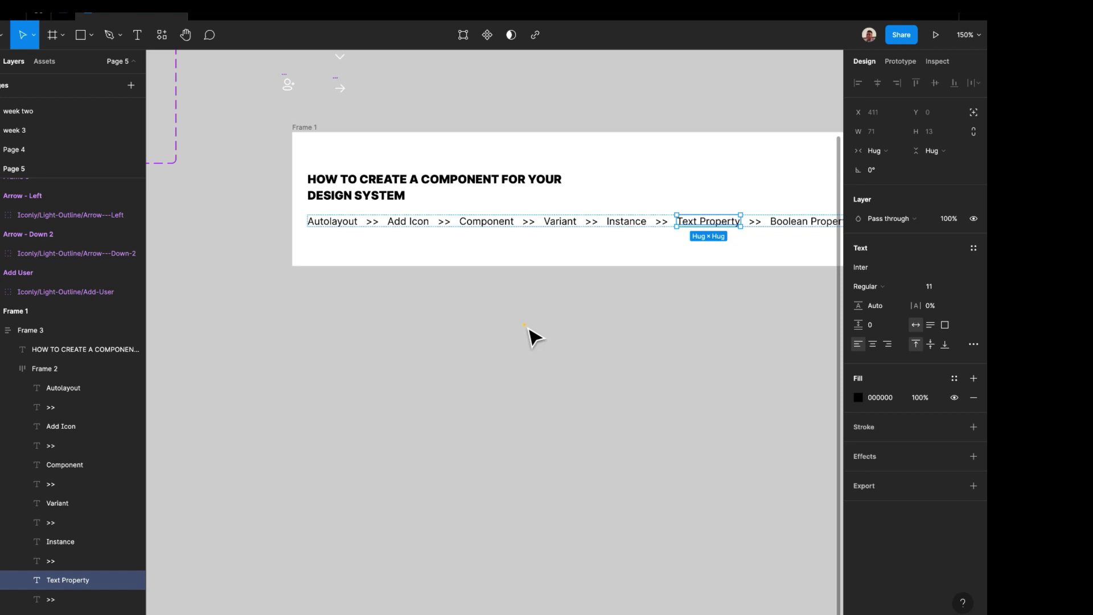
{"action": "left_click", "coordinate": [524, 325]}
{"action": "scroll", "coordinate": [513, 324], "scroll_direction": "down", "scroll_amount": 1}
{"action": "scroll", "coordinate": [513, 325], "scroll_direction": "right", "scroll_amount": 1}
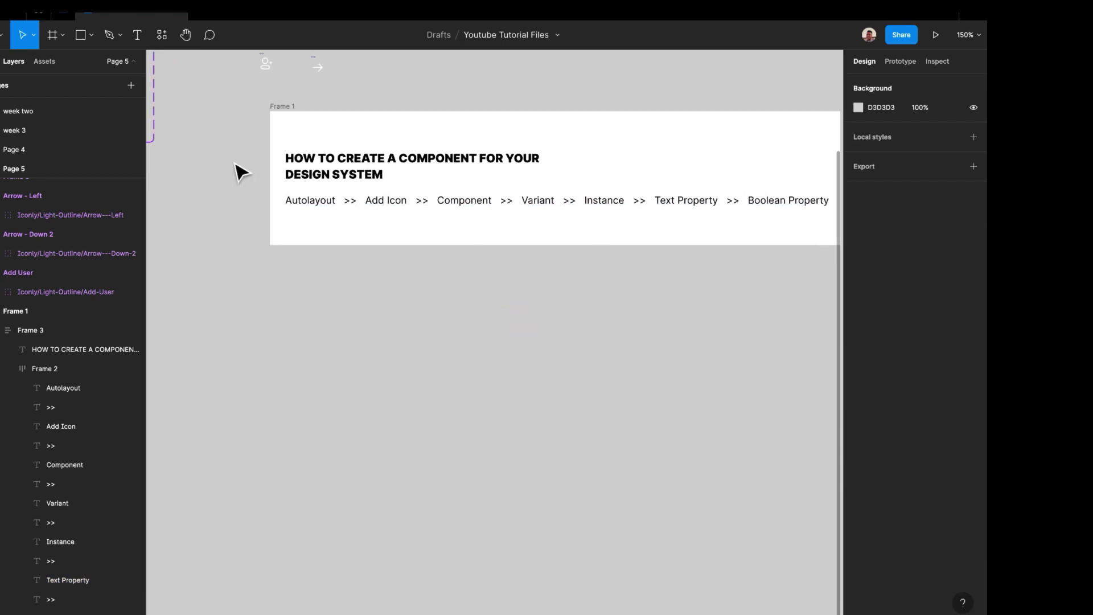
Duplicate the three icon components above Frame 1 and place the copies below Frame 1's lower left corner
{"action": "scroll", "coordinate": [256, 152], "scroll_direction": "up", "scroll_amount": 2}
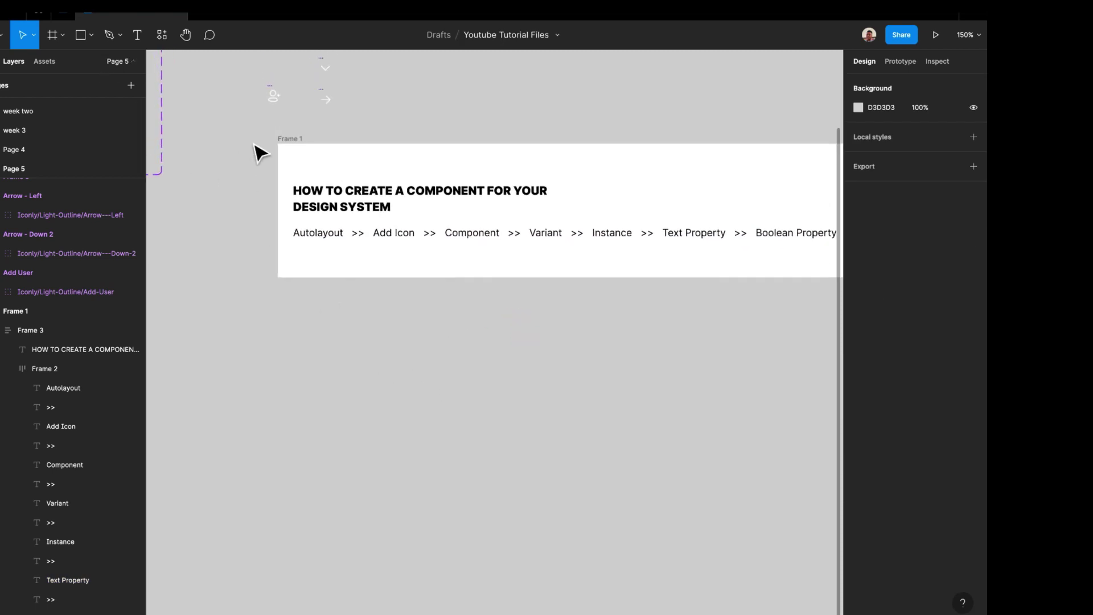
{"action": "left_click_drag", "start_coordinate": [320, 133], "coordinate": [359, 140]}
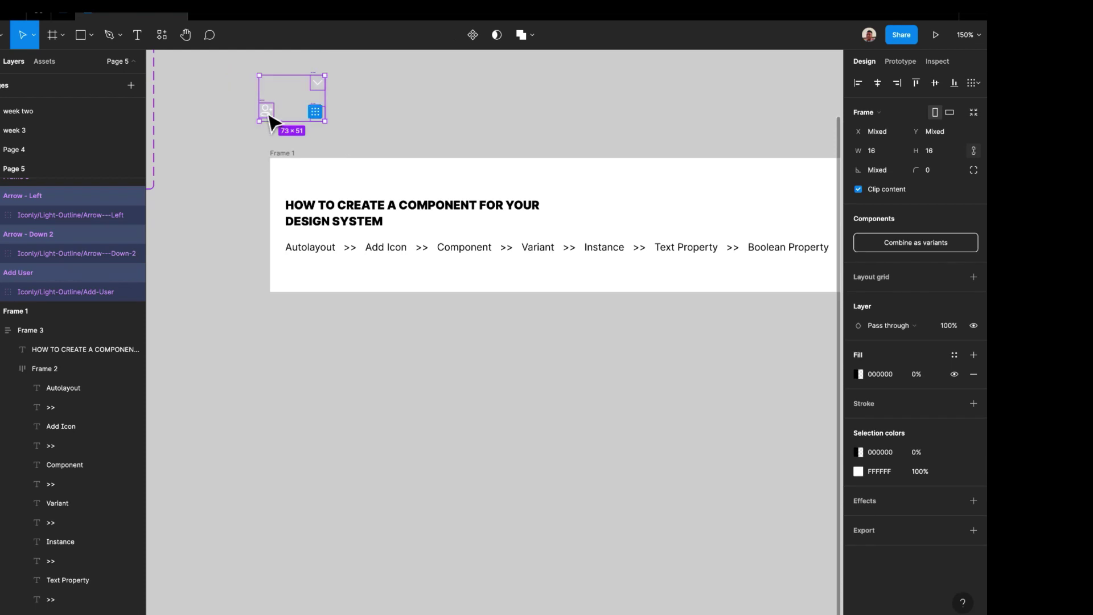
{"action": "left_click_drag", "start_coordinate": [272, 118], "coordinate": [235, 384]}
{"action": "left_click", "coordinate": [368, 374]}
Detach the copied down arrow, right arrow and Add User icons from their main components
{"action": "left_click", "coordinate": [277, 347]}
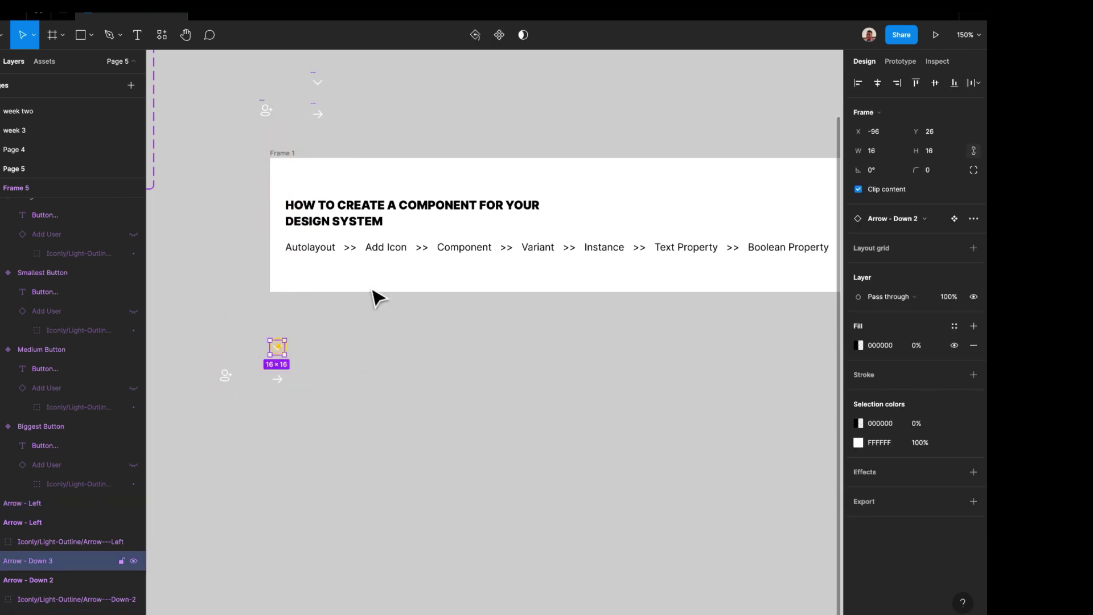
{"action": "left_click", "coordinate": [971, 219]}
{"action": "left_click", "coordinate": [923, 243]}
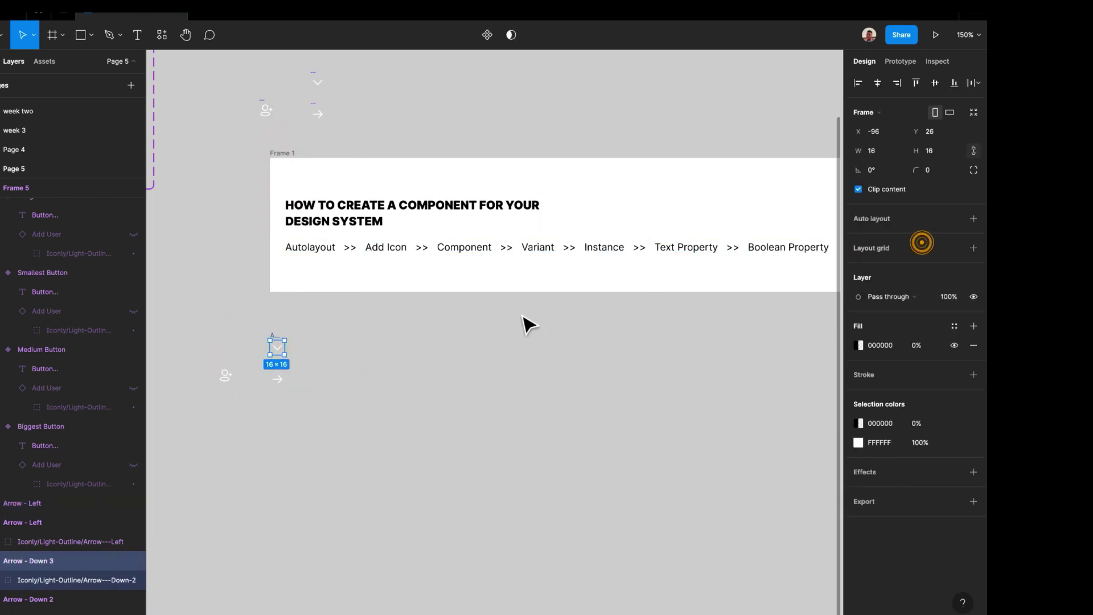
{"action": "left_click", "coordinate": [281, 380]}
{"action": "left_click", "coordinate": [974, 218]}
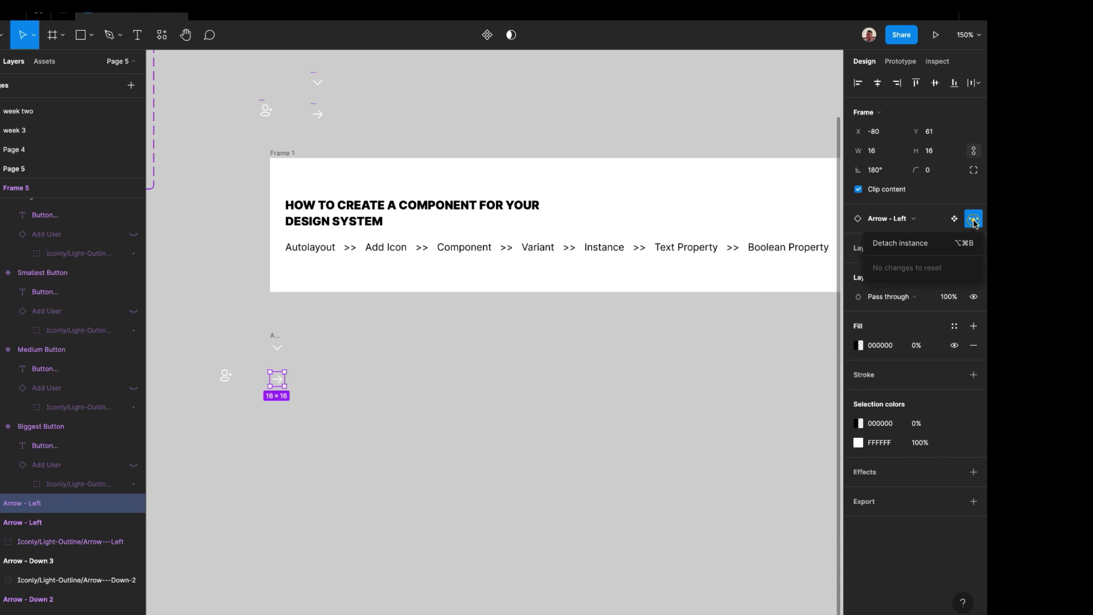
{"action": "left_click", "coordinate": [923, 244]}
{"action": "left_click", "coordinate": [226, 376]}
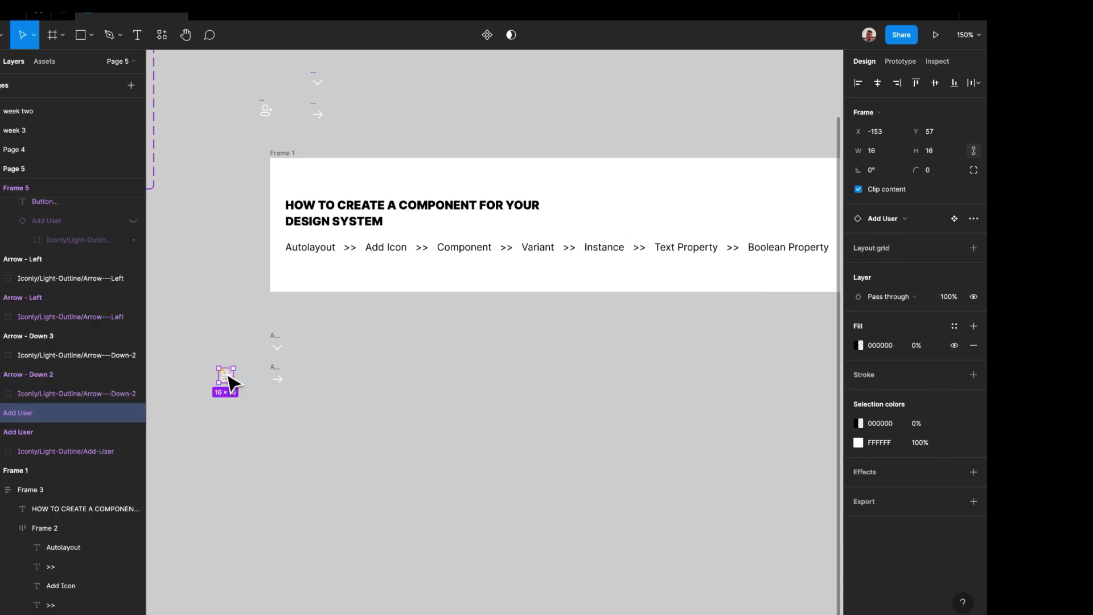
{"action": "left_click", "coordinate": [972, 219]}
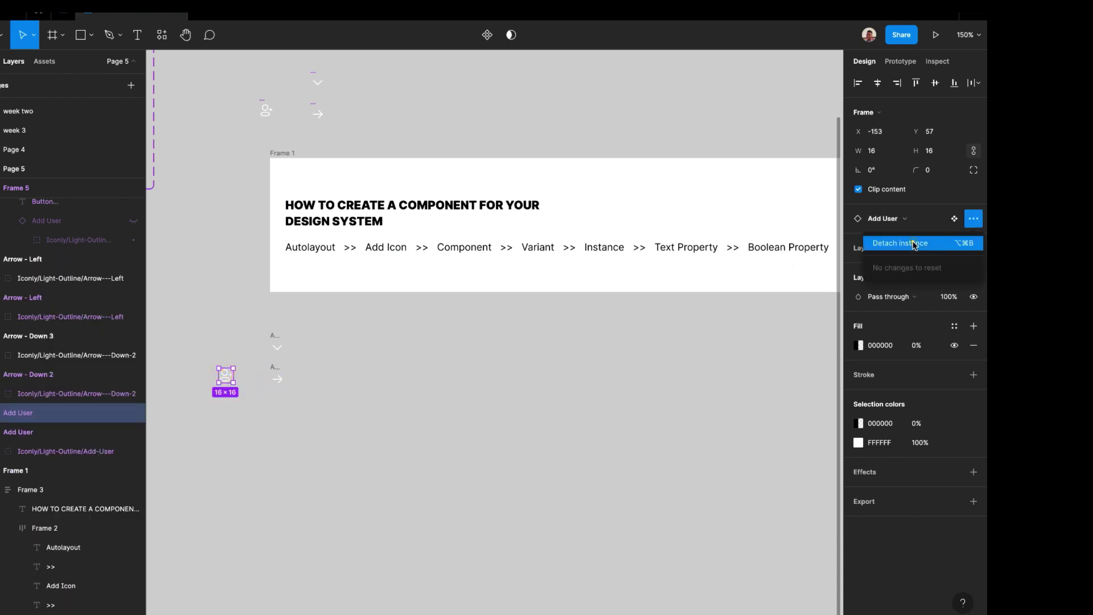
{"action": "left_click", "coordinate": [940, 243]}
{"action": "left_click", "coordinate": [574, 362]}
Add a text layer reading "Button" in the empty area below Frame 1
{"action": "scroll", "coordinate": [573, 362], "scroll_direction": "up", "scroll_amount": 1}
{"action": "scroll", "coordinate": [573, 362], "scroll_direction": "right", "scroll_amount": 1}
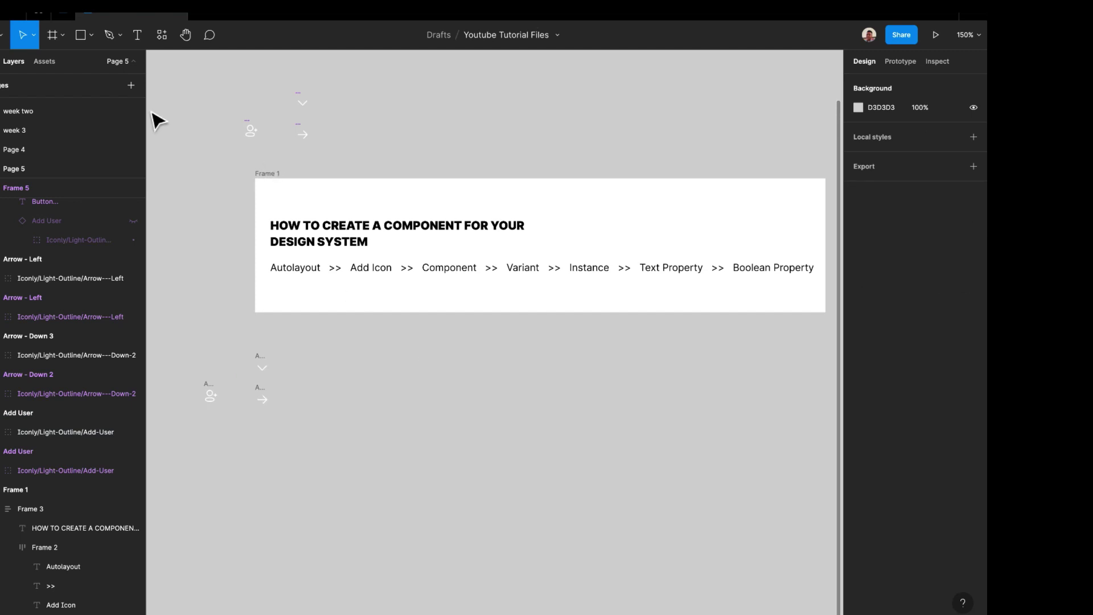
{"action": "left_click", "coordinate": [138, 37]}
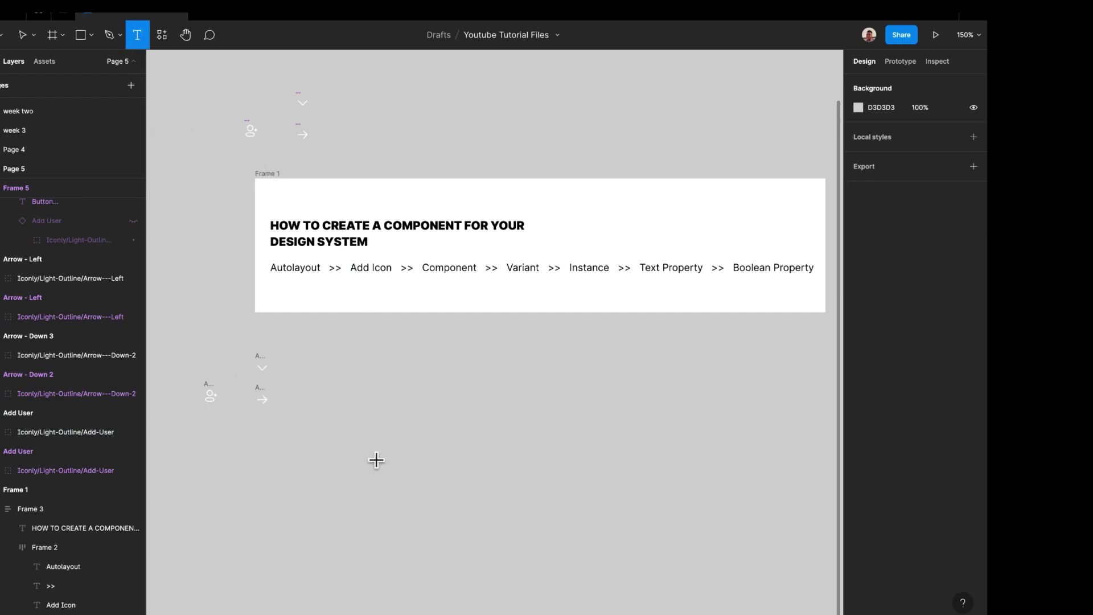
{"action": "left_click", "coordinate": [393, 386]}
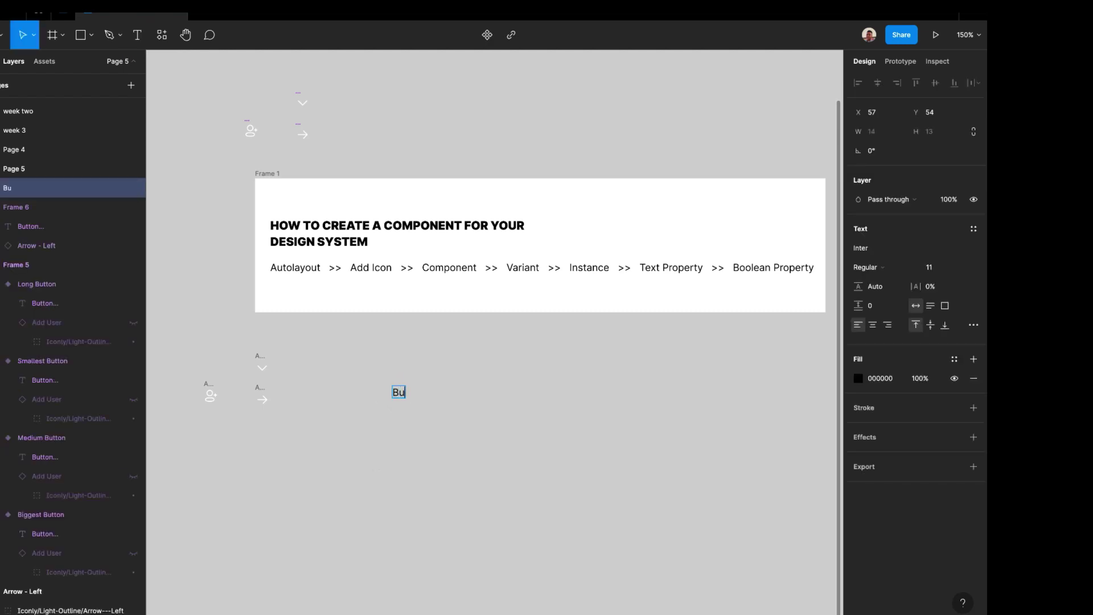
{"action": "key", "text": "Escape"}
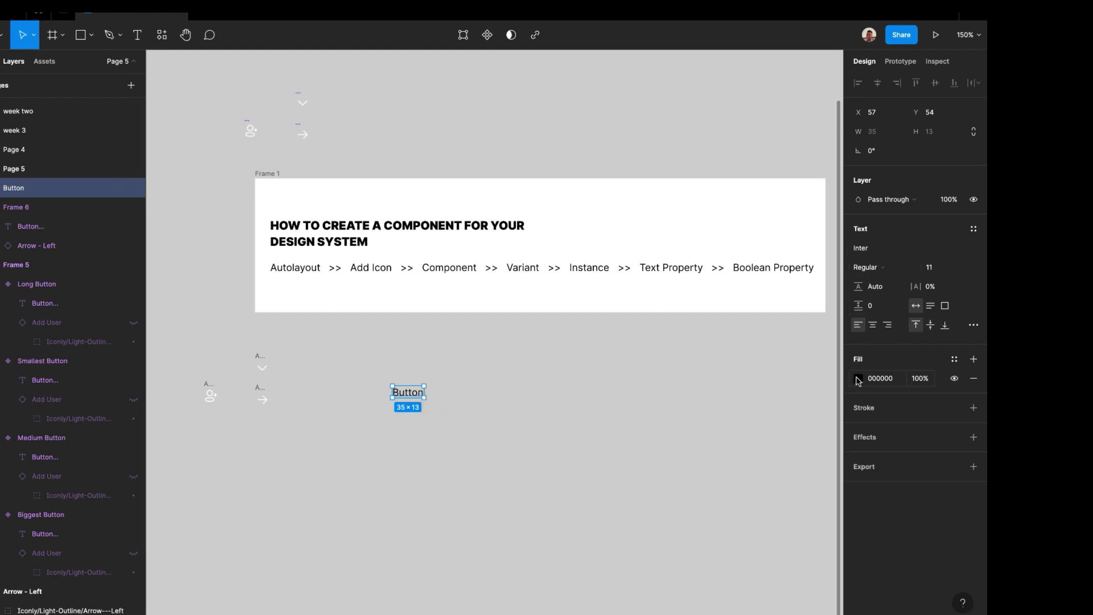
Wrap the new "Button" text in an auto layout frame
{"action": "left_click", "coordinate": [504, 385]}
{"action": "left_click", "coordinate": [407, 393]}
{"action": "key", "text": "shift+a"}
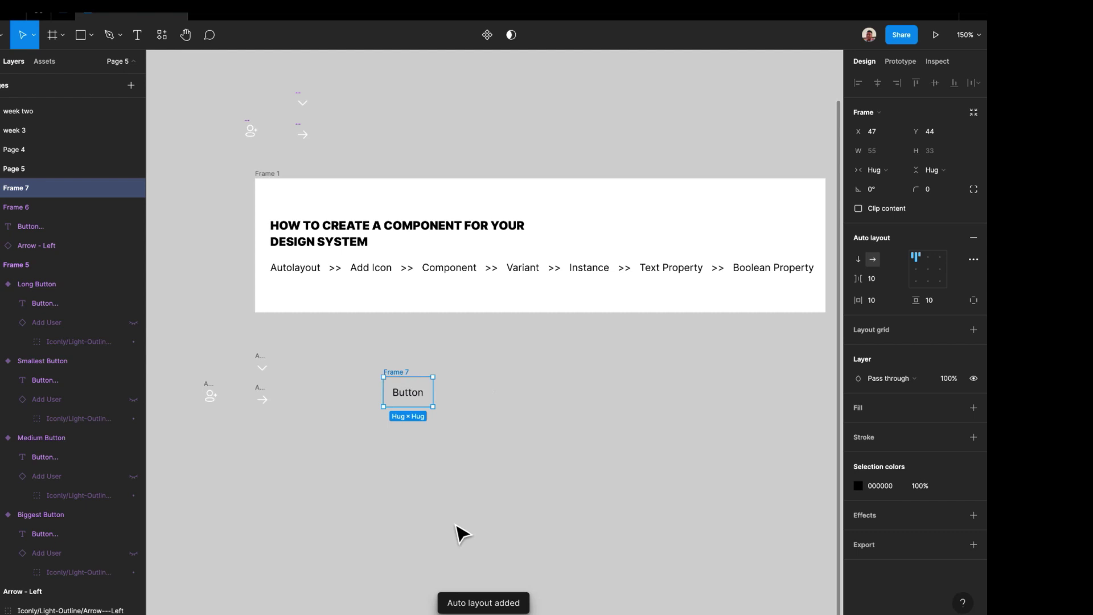
Give the button frame a linear gradient fill running from its upper left corner, with the first stop set to FF44EC
{"action": "scroll", "coordinate": [429, 383], "scroll_direction": "up", "scroll_amount": 5}
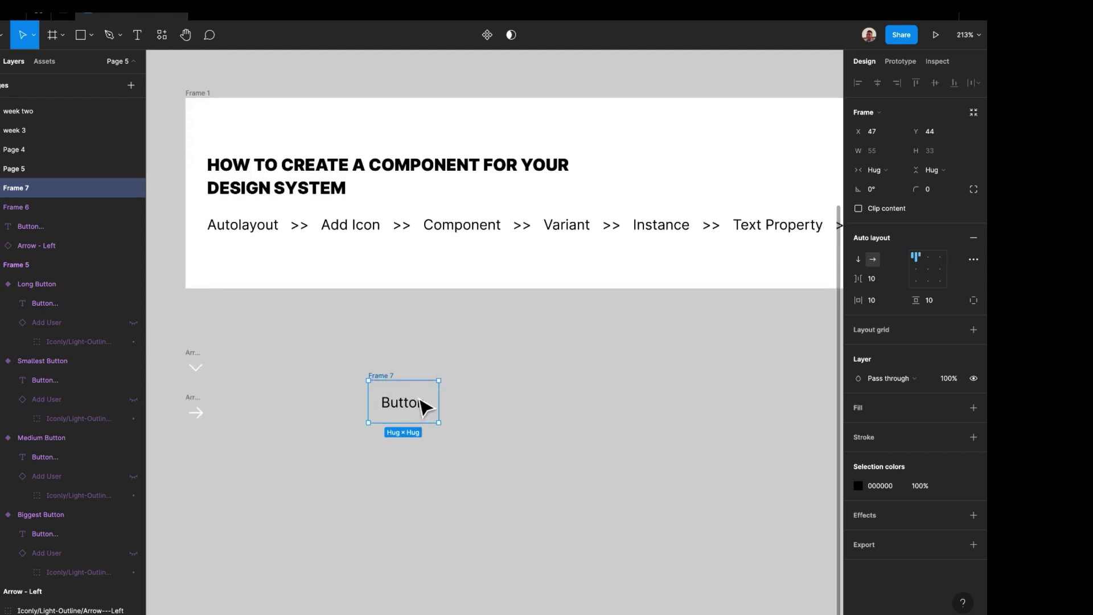
{"action": "left_click", "coordinate": [869, 411]}
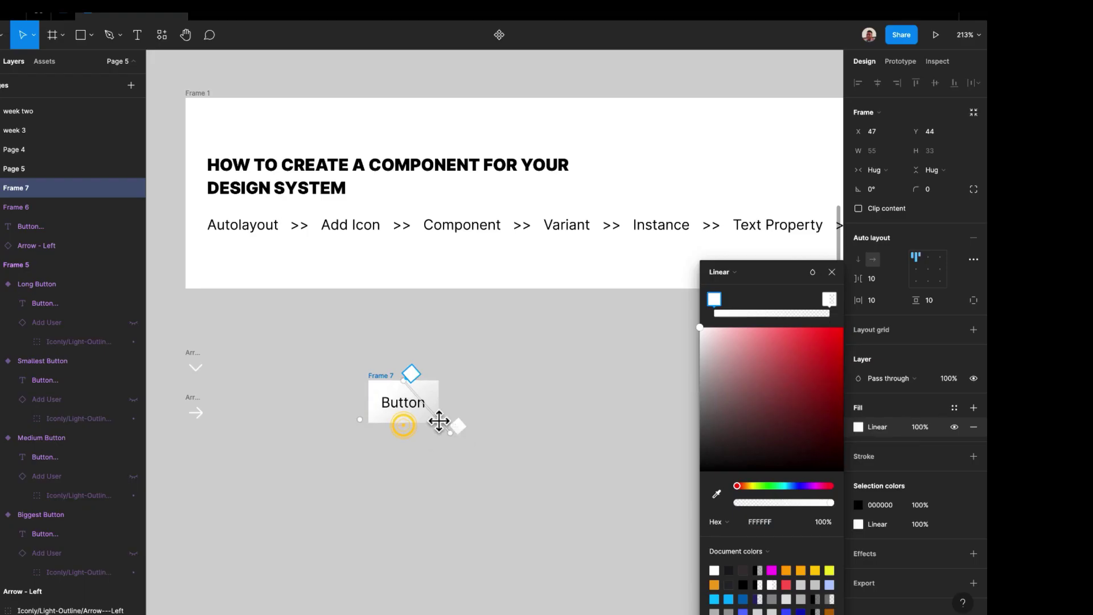
{"action": "left_click_drag", "start_coordinate": [411, 373], "coordinate": [367, 371]}
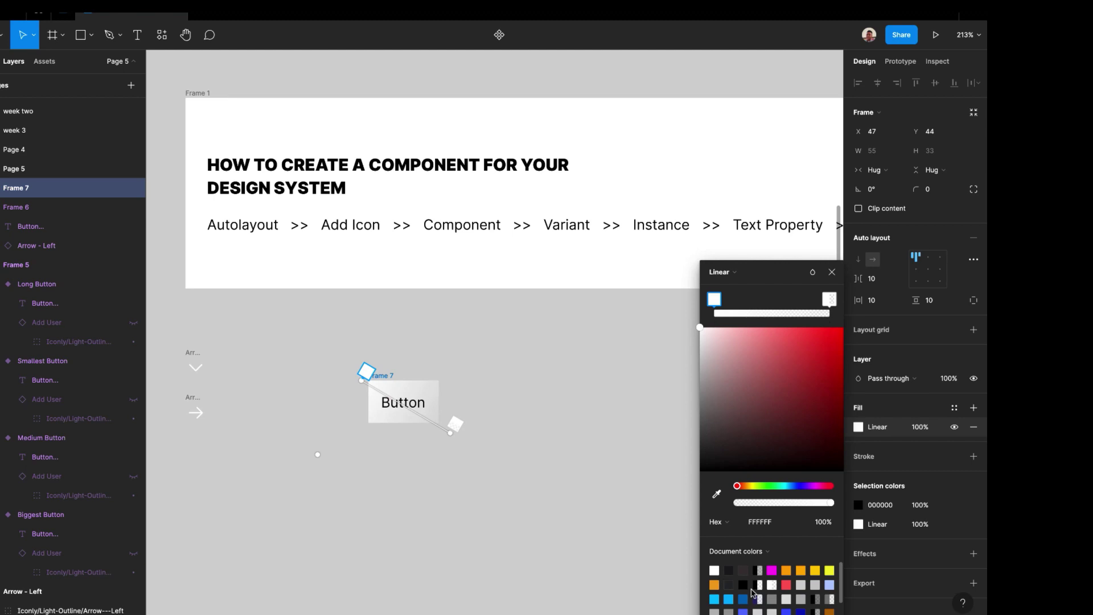
{"action": "left_click", "coordinate": [772, 569]}
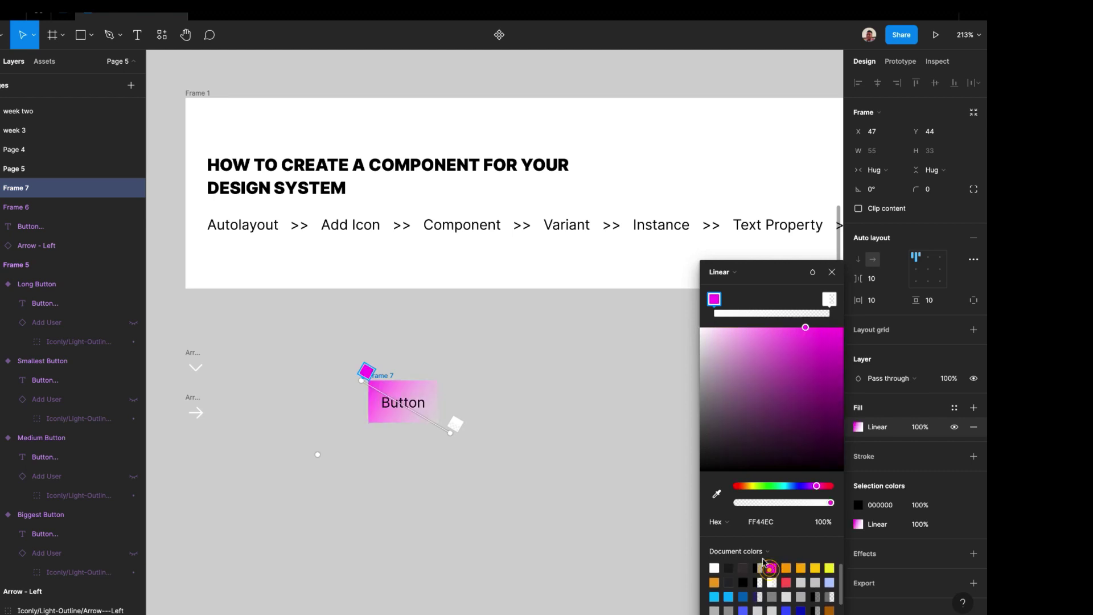
Set the gradient's second stop to A60095 at 100% opacity and stretch the gradient line slightly past both sides of the button
{"action": "left_click", "coordinate": [829, 300]}
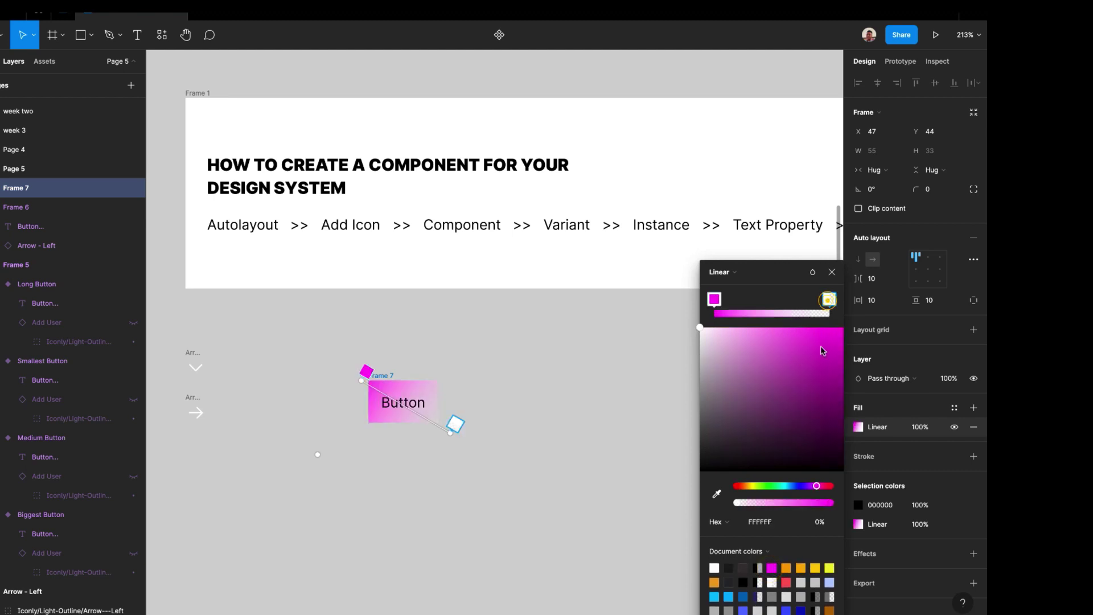
{"action": "left_click_drag", "start_coordinate": [822, 395], "coordinate": [845, 403]}
{"action": "left_click_drag", "start_coordinate": [779, 509], "coordinate": [828, 505]}
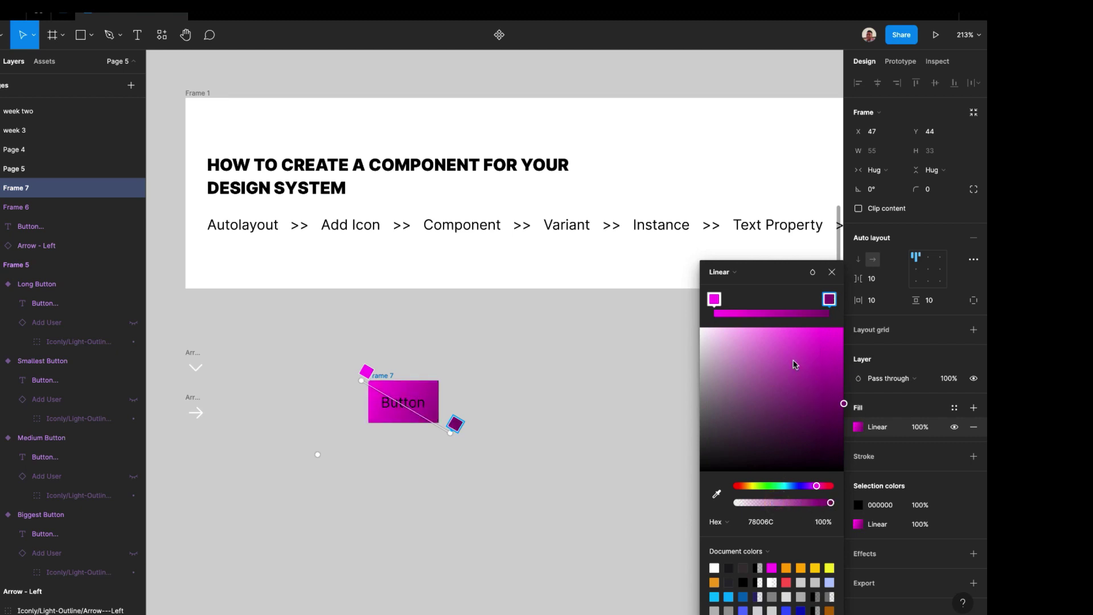
{"action": "left_click_drag", "start_coordinate": [361, 380], "coordinate": [342, 380]}
{"action": "left_click_drag", "start_coordinate": [452, 433], "coordinate": [468, 423]}
{"action": "left_click_drag", "start_coordinate": [839, 396], "coordinate": [845, 382]}
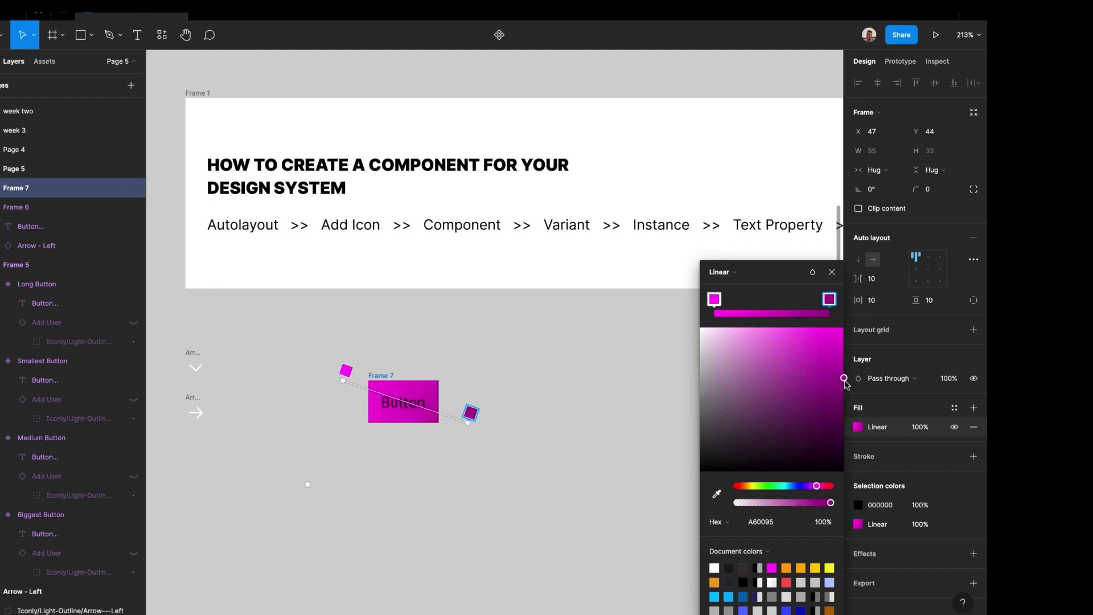
{"action": "left_click", "coordinate": [832, 276]}
Round the button frame into a pill shape with a corner radius of 166
{"action": "left_click_drag", "start_coordinate": [916, 189], "coordinate": [962, 189]}
{"action": "scroll", "coordinate": [419, 383], "scroll_direction": "up", "scroll_amount": 5}
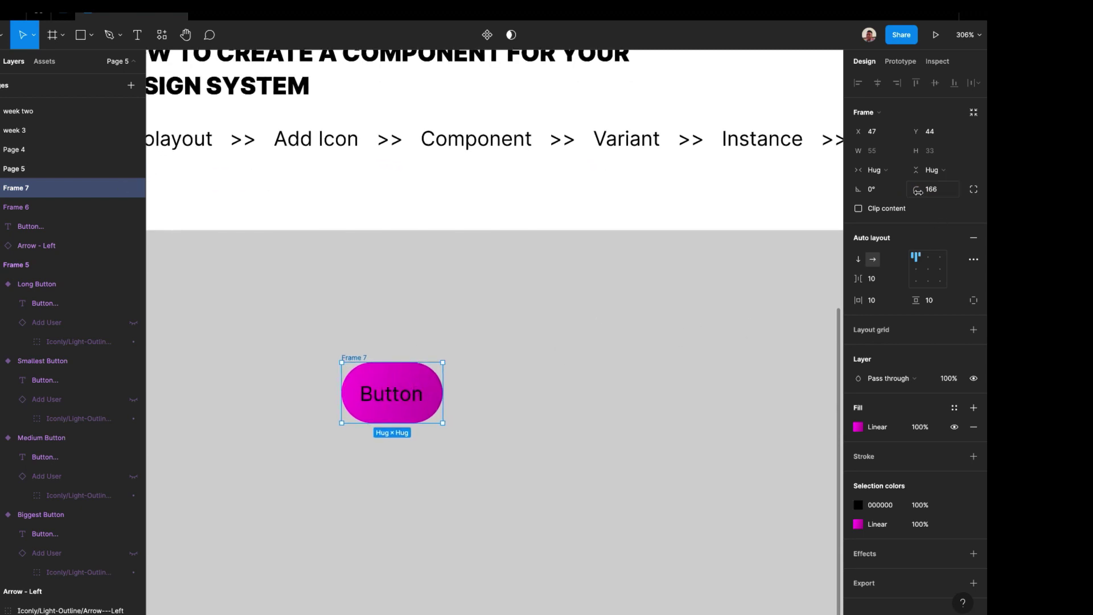
{"action": "left_click", "coordinate": [764, 309]}
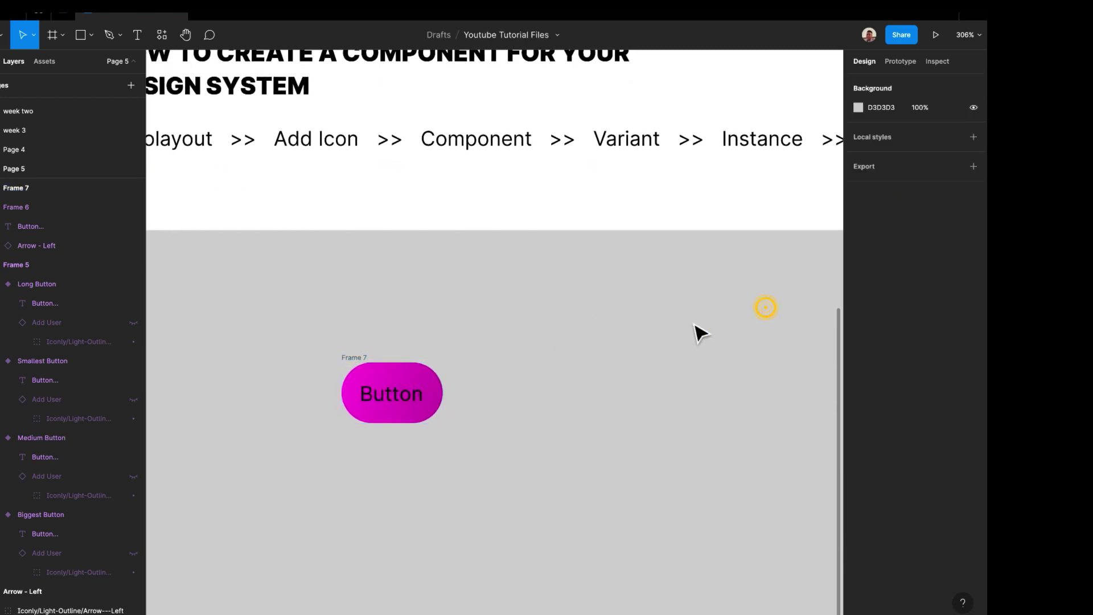
Change the fill of the "Button" label inside the gradient frame to white, FFFFFF
{"action": "left_click", "coordinate": [359, 353]}
{"action": "left_click", "coordinate": [380, 386]}
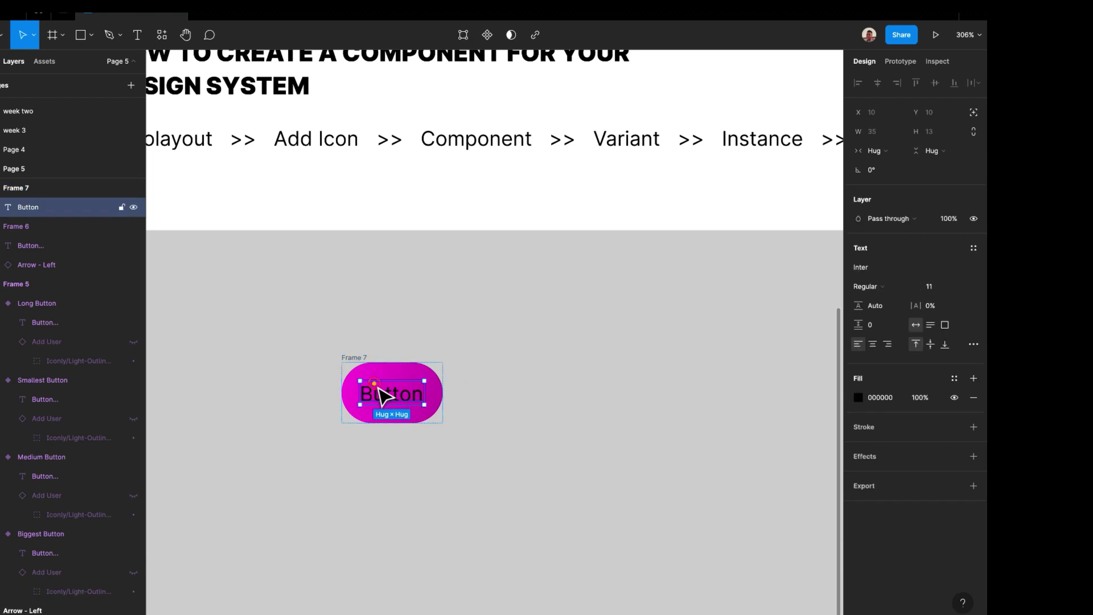
{"action": "left_click", "coordinate": [858, 398]}
{"action": "left_click", "coordinate": [707, 395]}
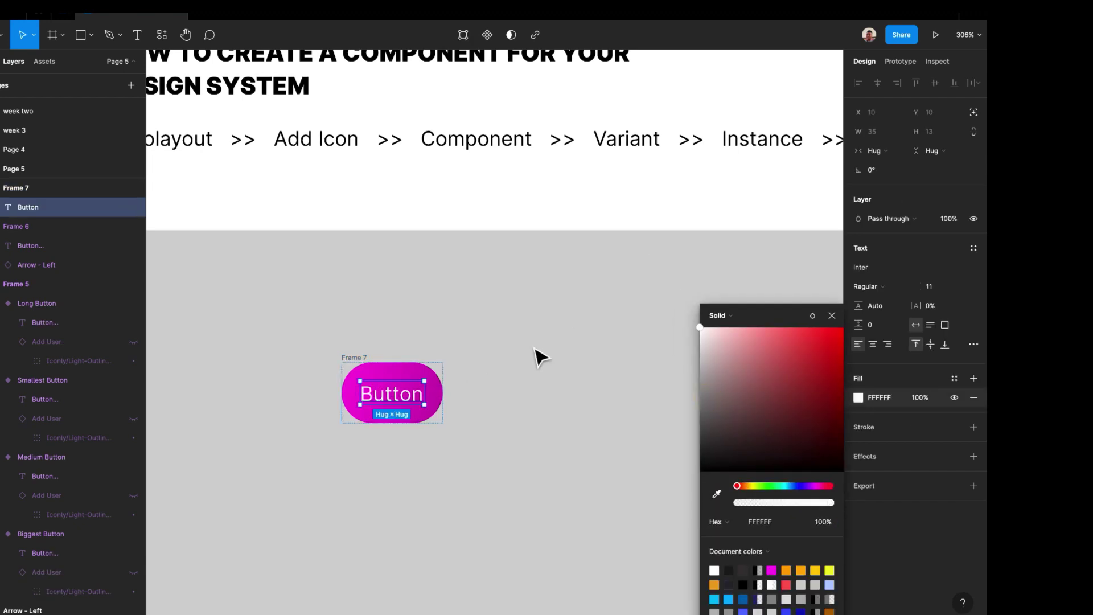
{"action": "left_click", "coordinate": [531, 345]}
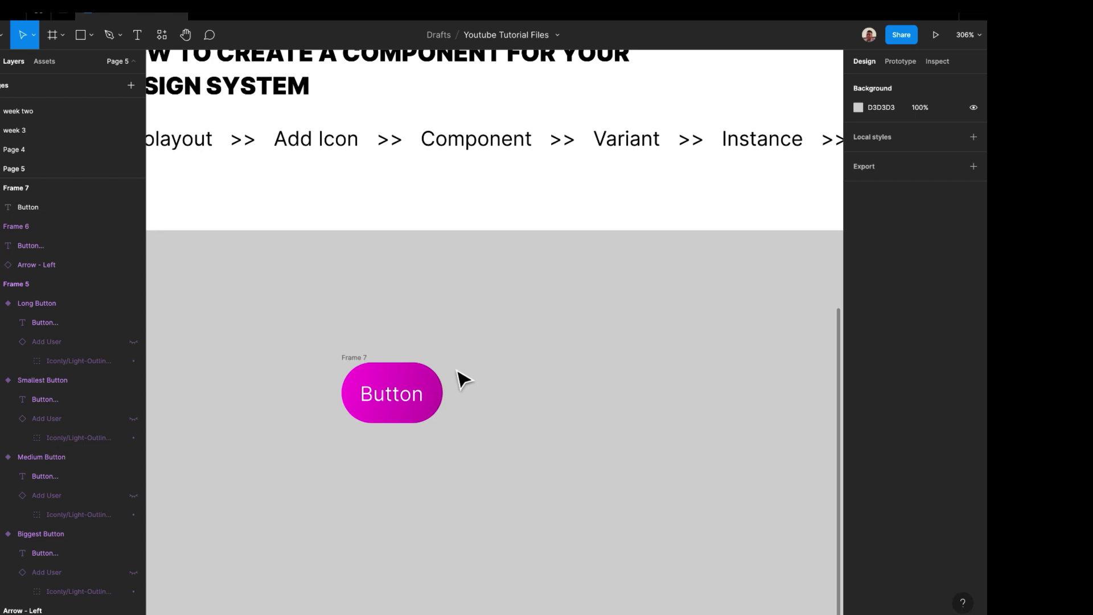
Widen the button frame to 81 and centre its label horizontally and vertically in the auto layout
{"action": "left_click", "coordinate": [361, 368]}
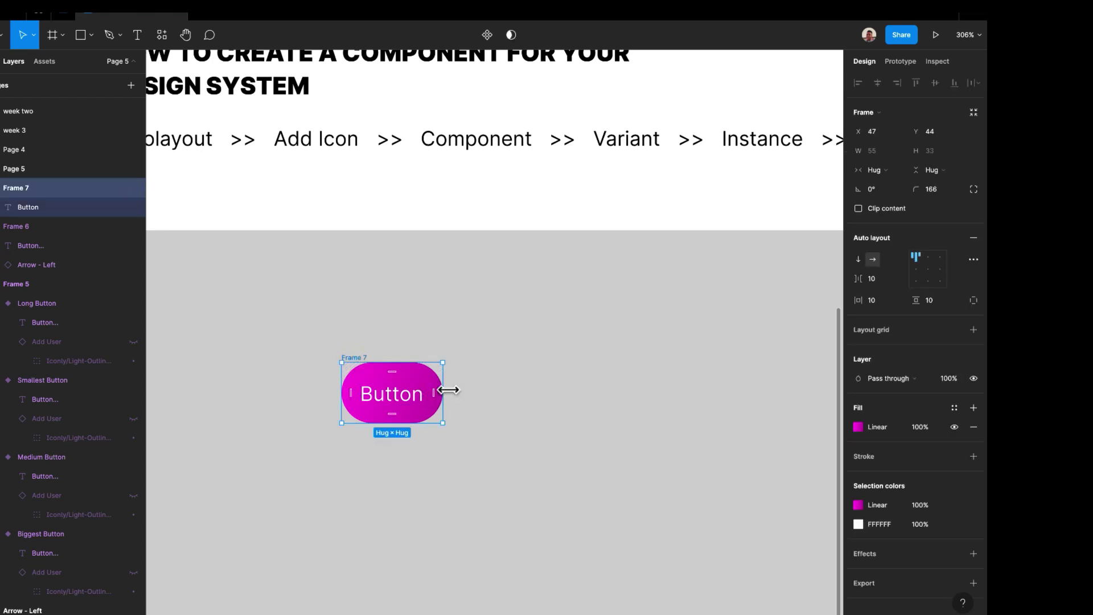
{"action": "left_click_drag", "start_coordinate": [466, 392], "coordinate": [499, 390]}
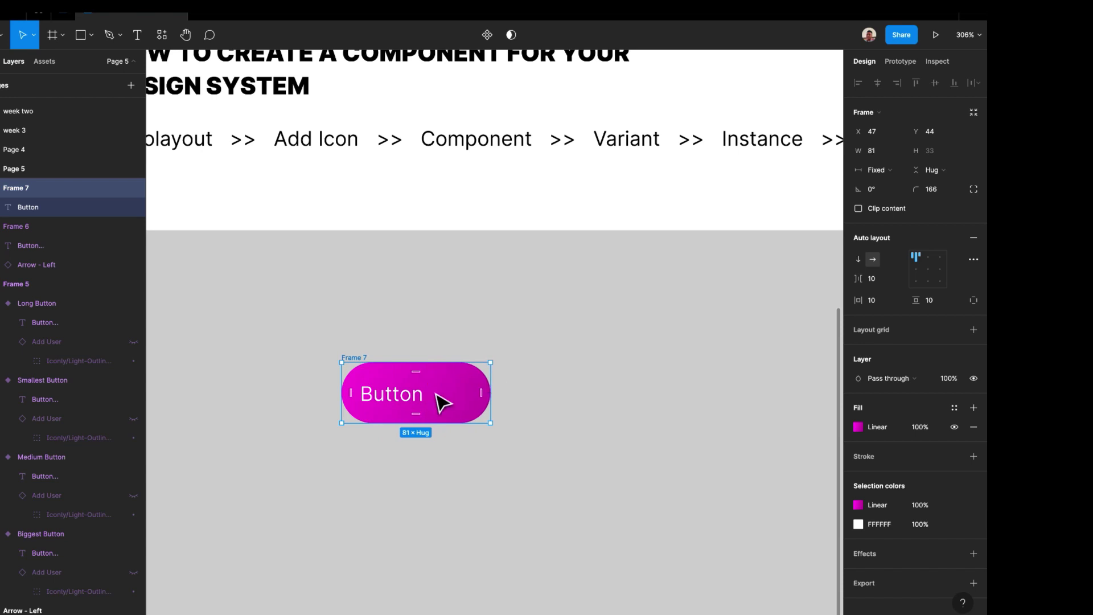
{"action": "left_click", "coordinate": [450, 377]}
{"action": "left_click", "coordinate": [928, 269]}
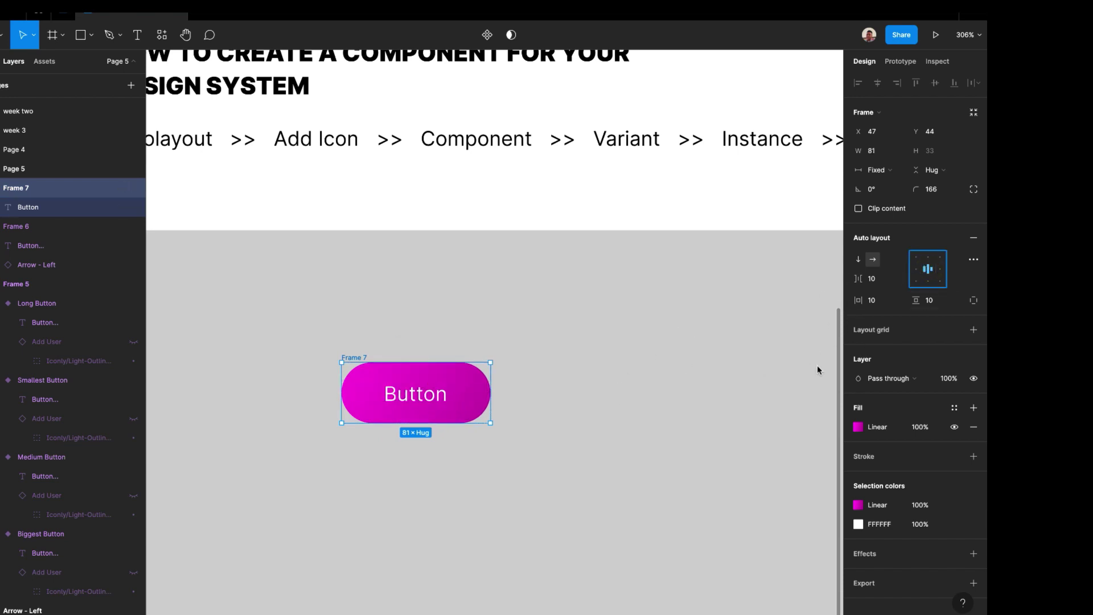
Set the button frame's horizontal padding to 20
{"action": "left_click", "coordinate": [533, 394]}
{"action": "left_click", "coordinate": [409, 364]}
{"action": "left_click", "coordinate": [362, 357]}
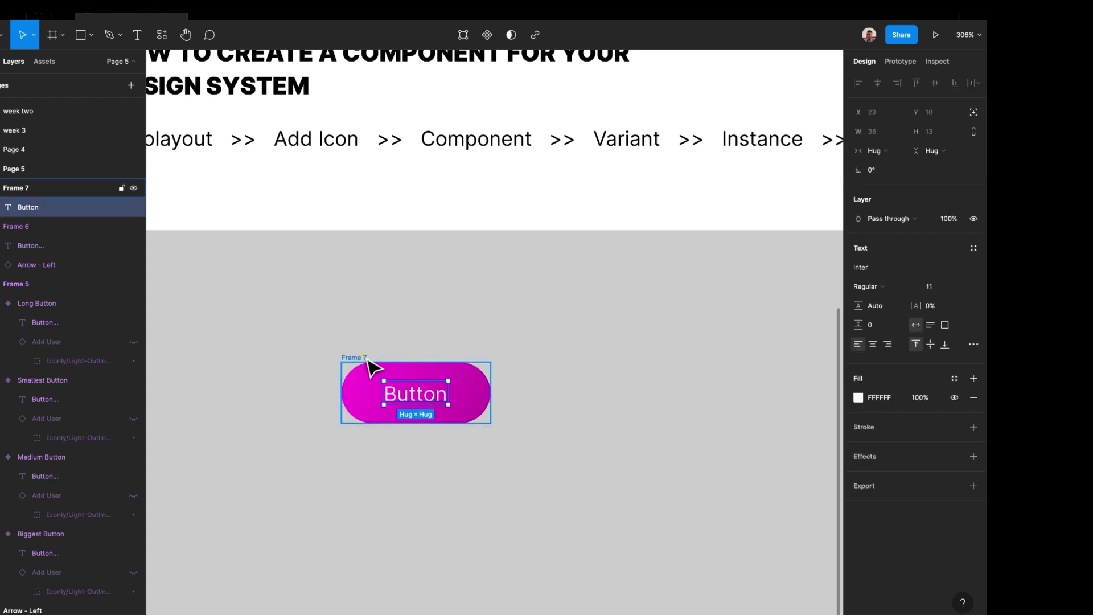
{"action": "left_click", "coordinate": [418, 378]}
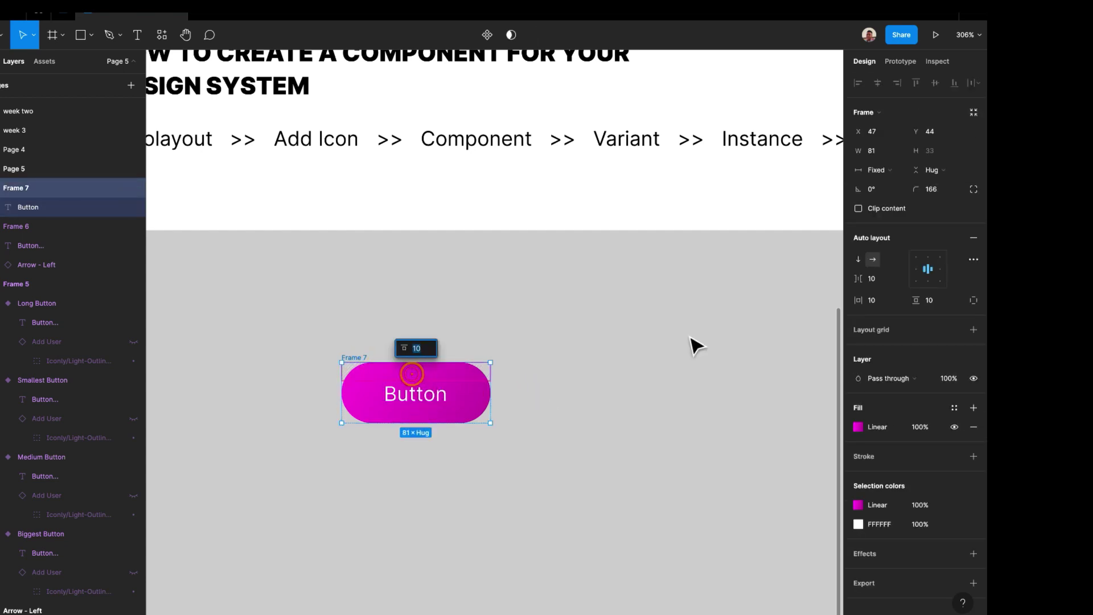
{"action": "left_click", "coordinate": [935, 304]}
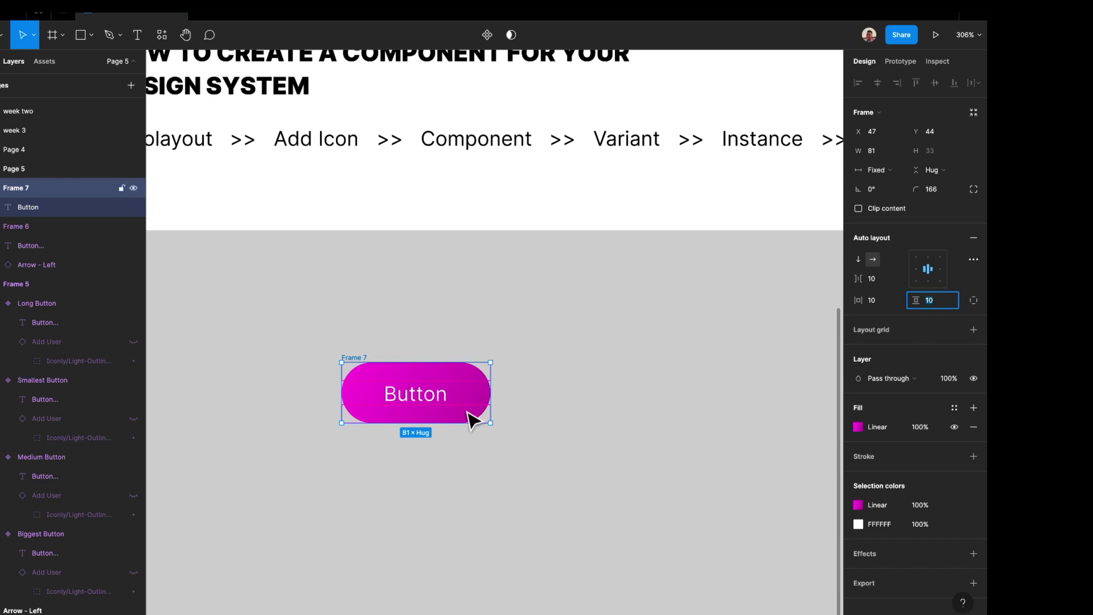
{"action": "left_click", "coordinate": [876, 297]}
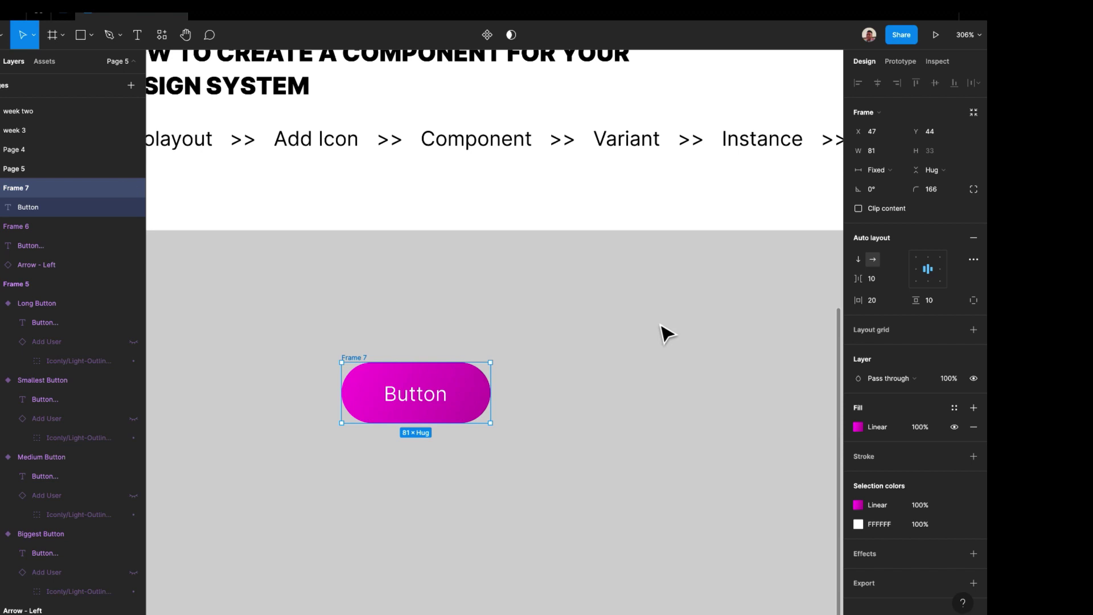
{"action": "left_click", "coordinate": [578, 386]}
{"action": "left_click", "coordinate": [442, 392]}
{"action": "left_click", "coordinate": [428, 342]}
{"action": "left_click", "coordinate": [367, 364]}
{"action": "scroll", "coordinate": [373, 369], "scroll_direction": "up", "scroll_amount": 1}
{"action": "scroll", "coordinate": [373, 369], "scroll_direction": "left", "scroll_amount": 2}
{"action": "left_click", "coordinate": [236, 173]}
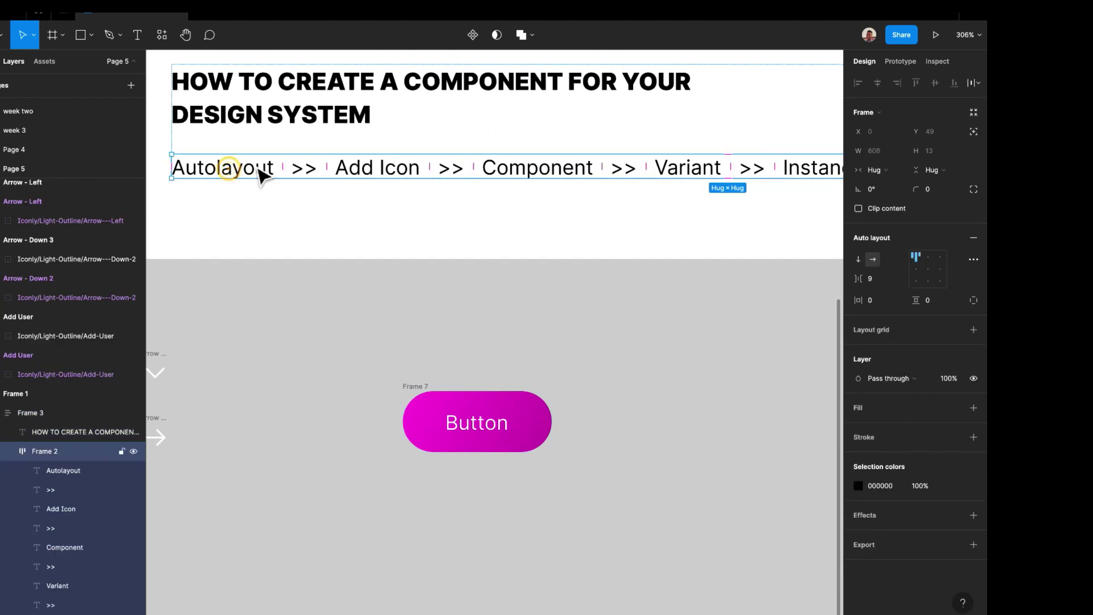
{"action": "left_click", "coordinate": [254, 171]}
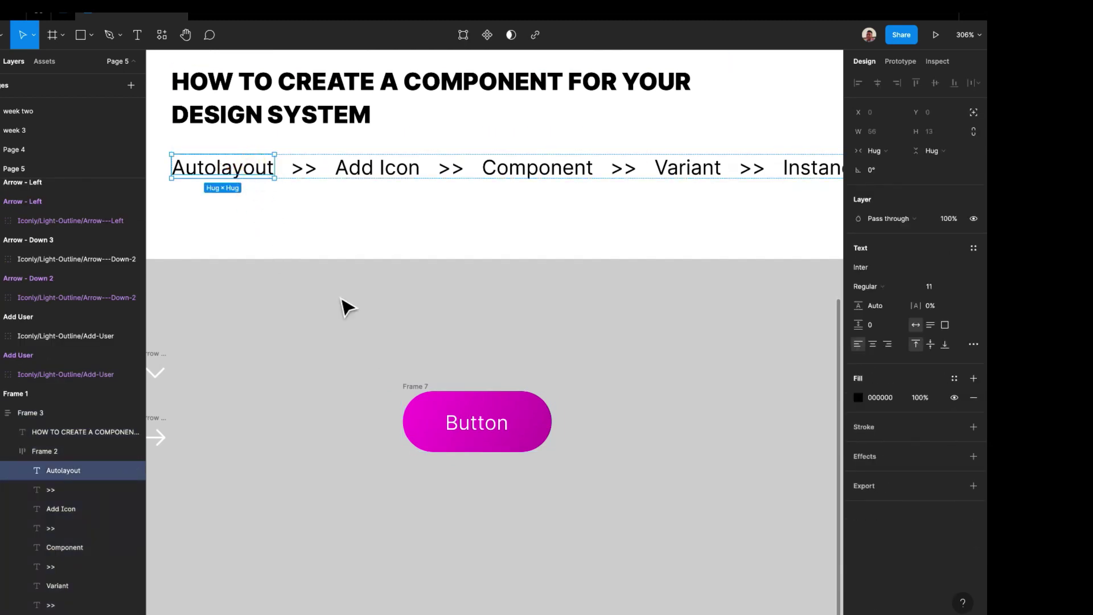
Change the font weight of the button's label to a style bolder than Medium
{"action": "left_click", "coordinate": [432, 402]}
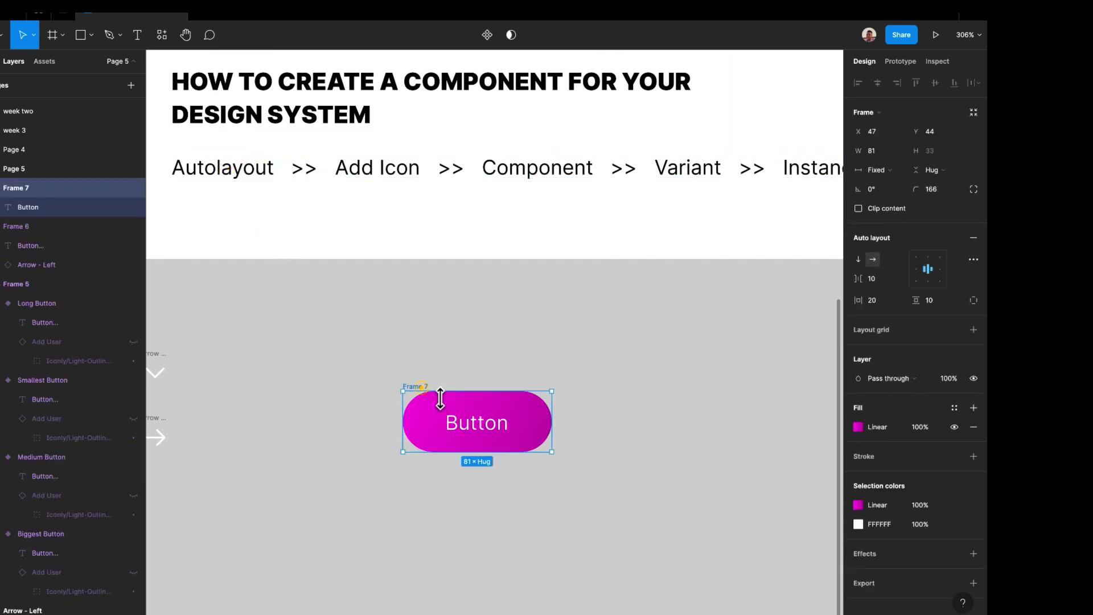
{"action": "left_click", "coordinate": [477, 428]}
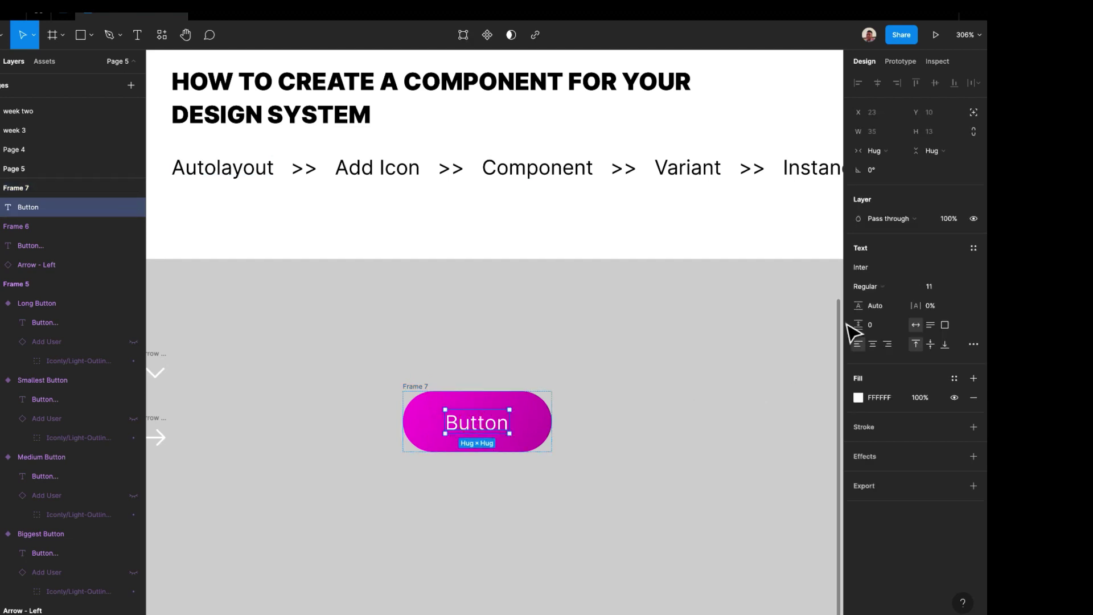
{"action": "left_click", "coordinate": [875, 288]}
{"action": "left_click", "coordinate": [882, 299]}
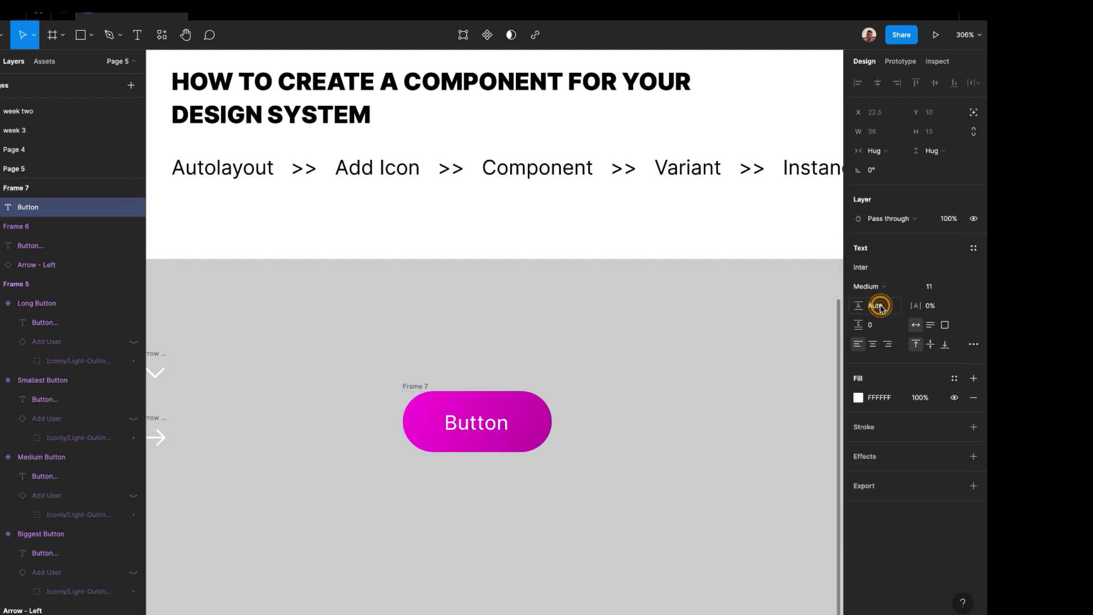
{"action": "left_click", "coordinate": [888, 296]}
{"action": "key", "text": "Escape"}
{"action": "left_click", "coordinate": [715, 357]}
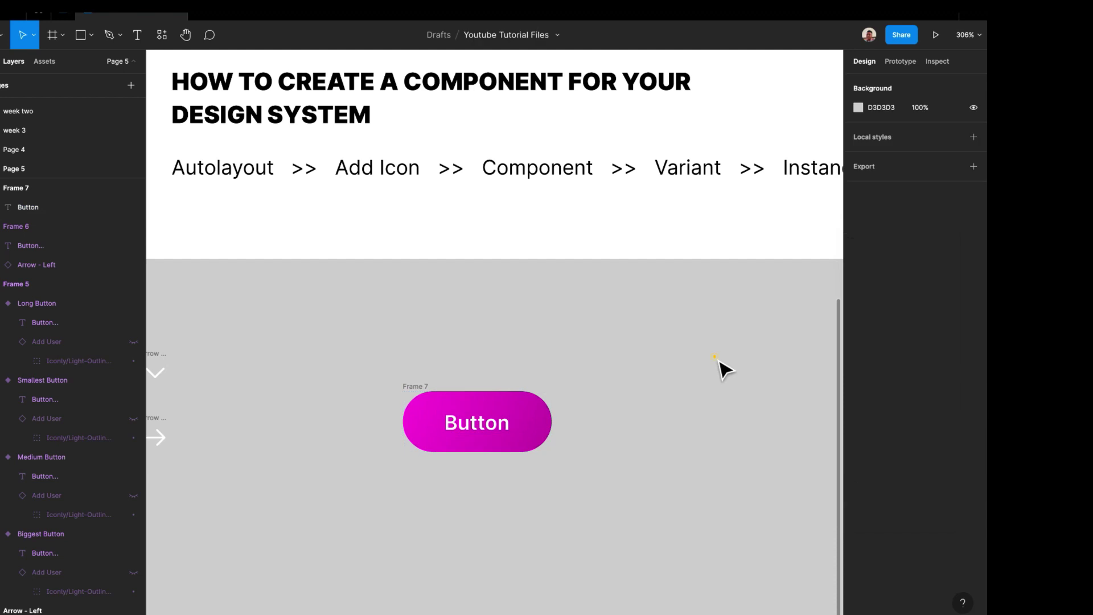
{"action": "left_click", "coordinate": [441, 397]}
{"action": "left_click", "coordinate": [441, 370]}
{"action": "scroll", "coordinate": [446, 377], "scroll_direction": "down", "scroll_amount": 1}
{"action": "scroll", "coordinate": [446, 377], "scroll_direction": "left", "scroll_amount": 1}
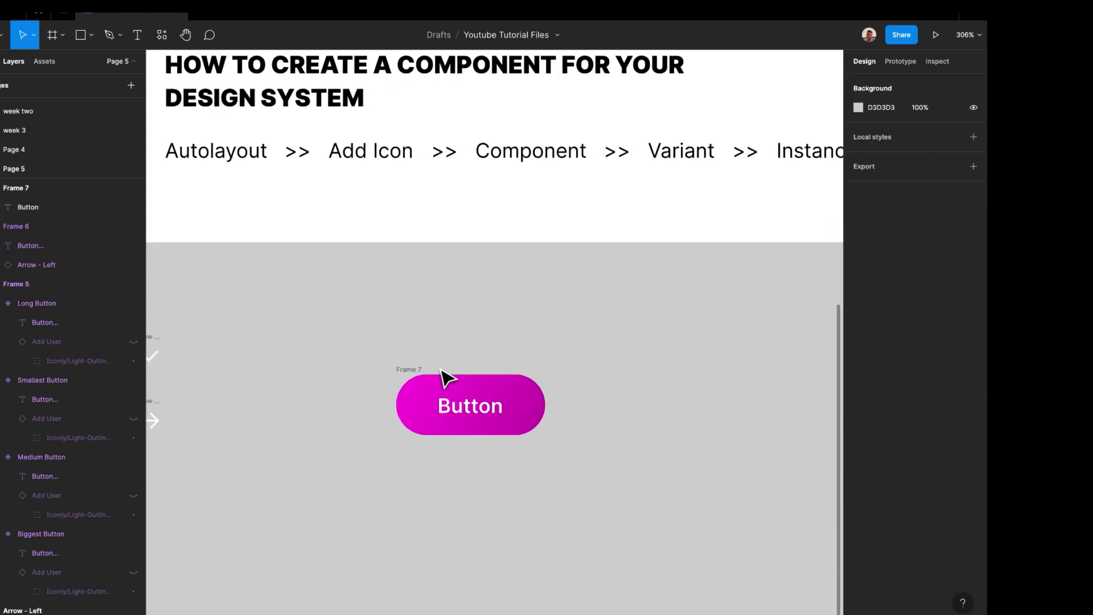
{"action": "left_click", "coordinate": [437, 365]}
{"action": "left_click", "coordinate": [424, 344]}
{"action": "left_click", "coordinate": [263, 163]}
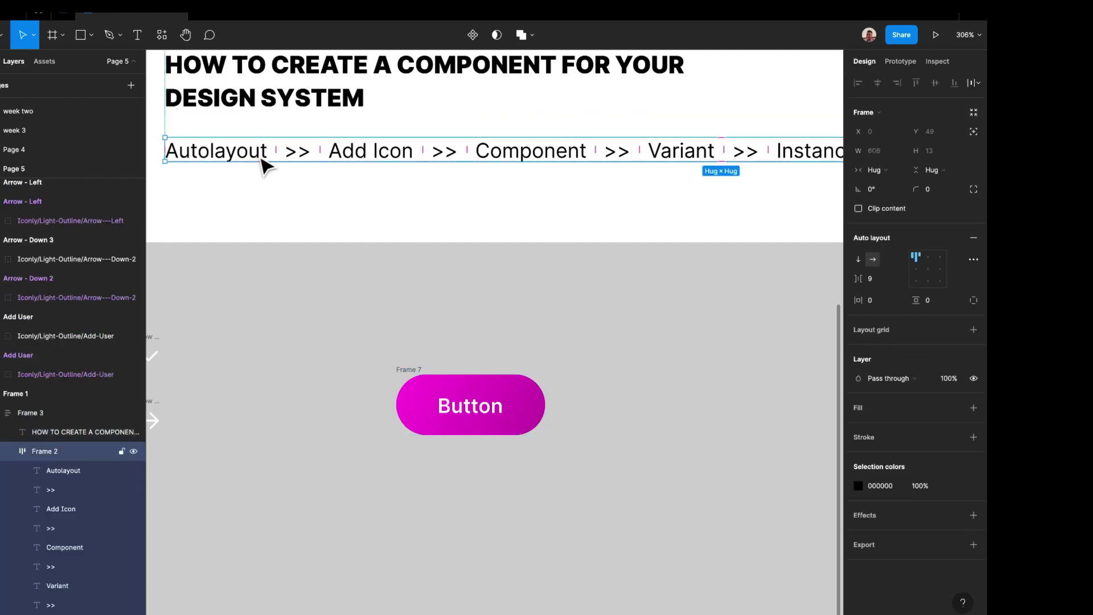
{"action": "double_click", "coordinate": [268, 164]}
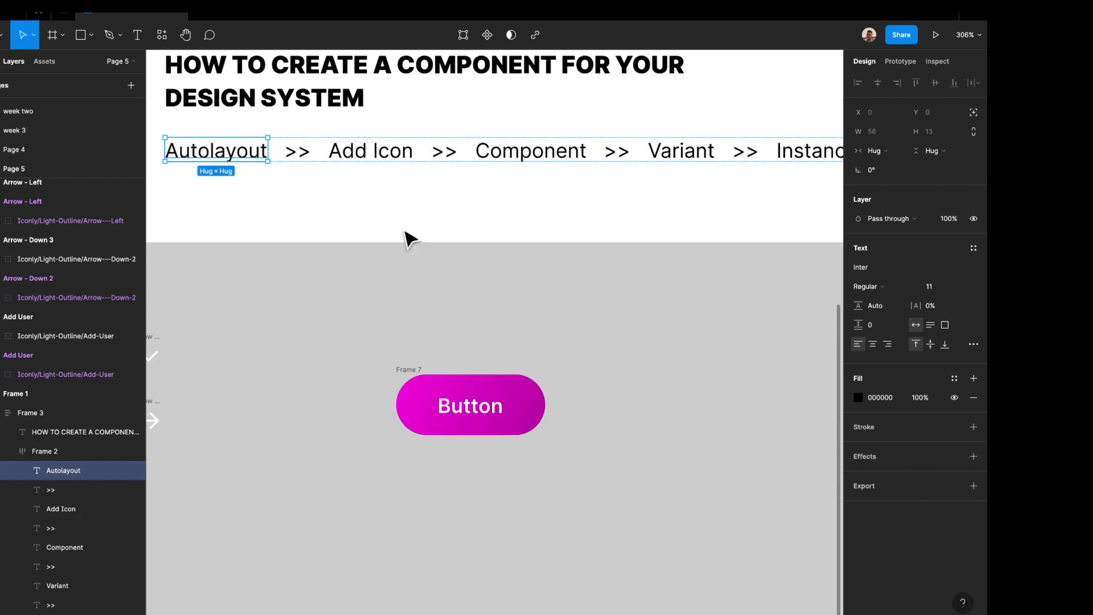
Place the right arrow icon inside the button after its label and name the button frame "Button/Default"
{"action": "scroll", "coordinate": [391, 275], "scroll_direction": "down", "scroll_amount": 2}
{"action": "scroll", "coordinate": [243, 273], "scroll_direction": "left", "scroll_amount": 5}
{"action": "scroll", "coordinate": [244, 274], "scroll_direction": "down", "scroll_amount": 1}
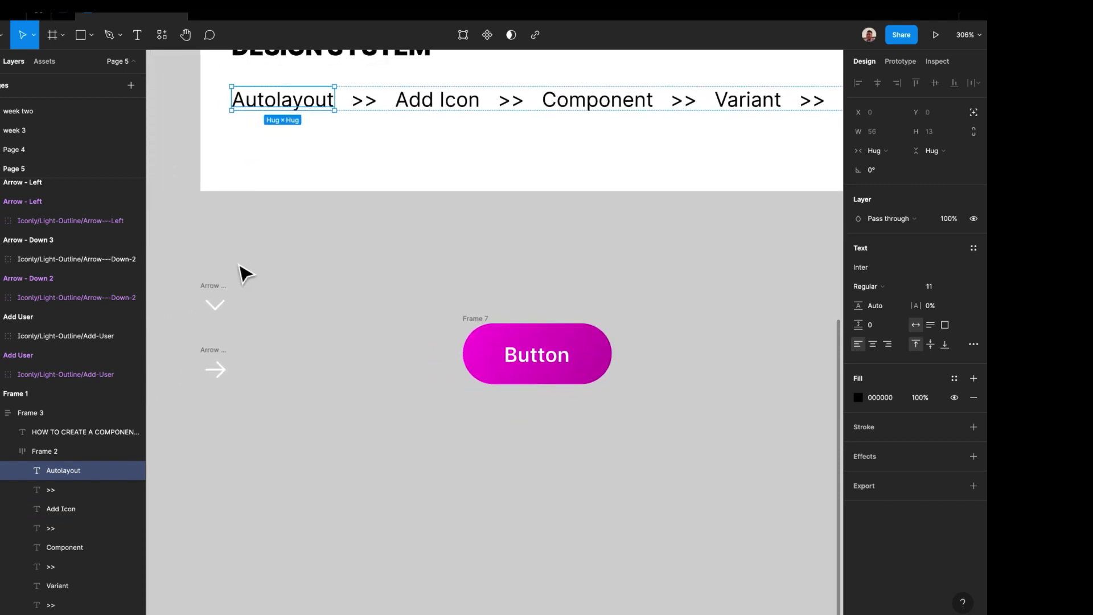
{"action": "left_click", "coordinate": [204, 270]}
{"action": "left_click_drag", "start_coordinate": [322, 429], "coordinate": [403, 428]}
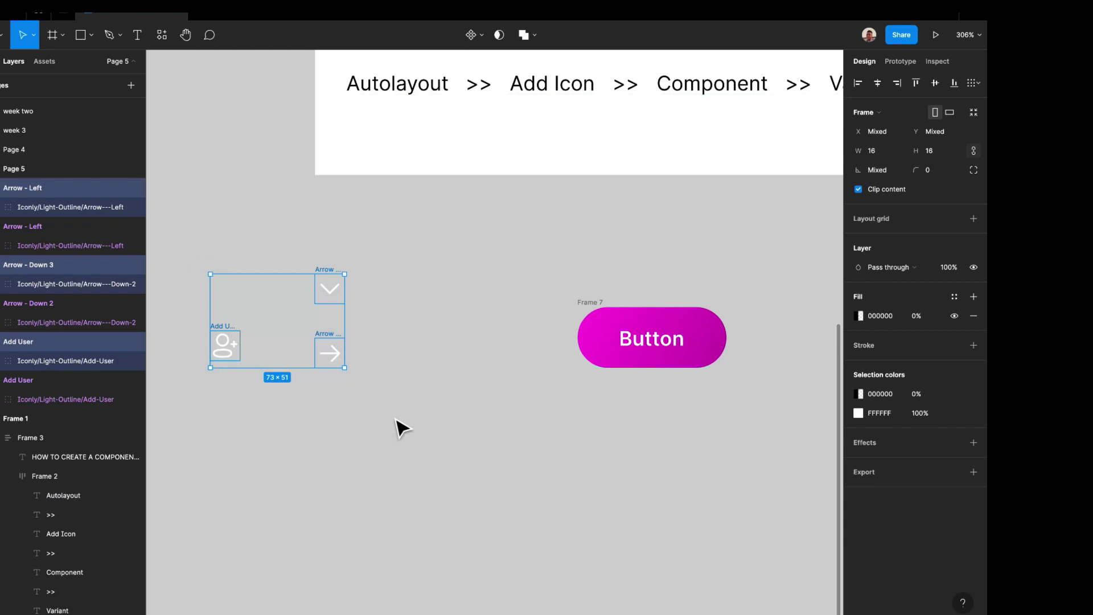
{"action": "left_click_drag", "start_coordinate": [326, 348], "coordinate": [462, 348]}
{"action": "left_click", "coordinate": [526, 336]}
{"action": "left_click", "coordinate": [462, 330]}
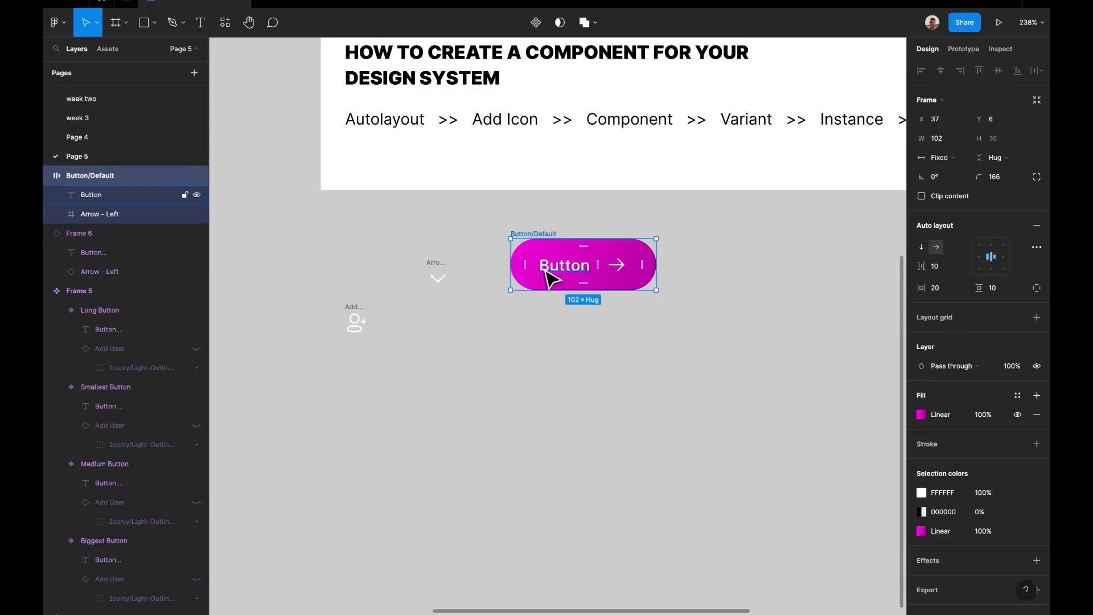
Create a separate component from each of the detached down arrow and Add User icons
{"action": "scroll", "coordinate": [548, 277], "scroll_direction": "up", "scroll_amount": 3}
{"action": "left_click", "coordinate": [646, 263]}
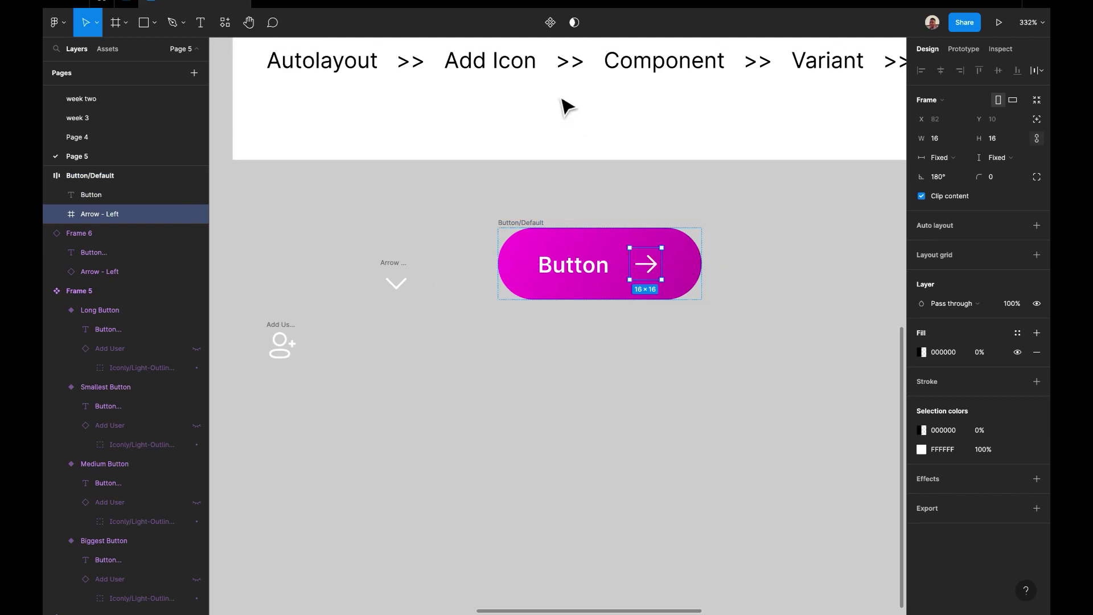
{"action": "scroll", "coordinate": [450, 262], "scroll_direction": "left", "scroll_amount": 3}
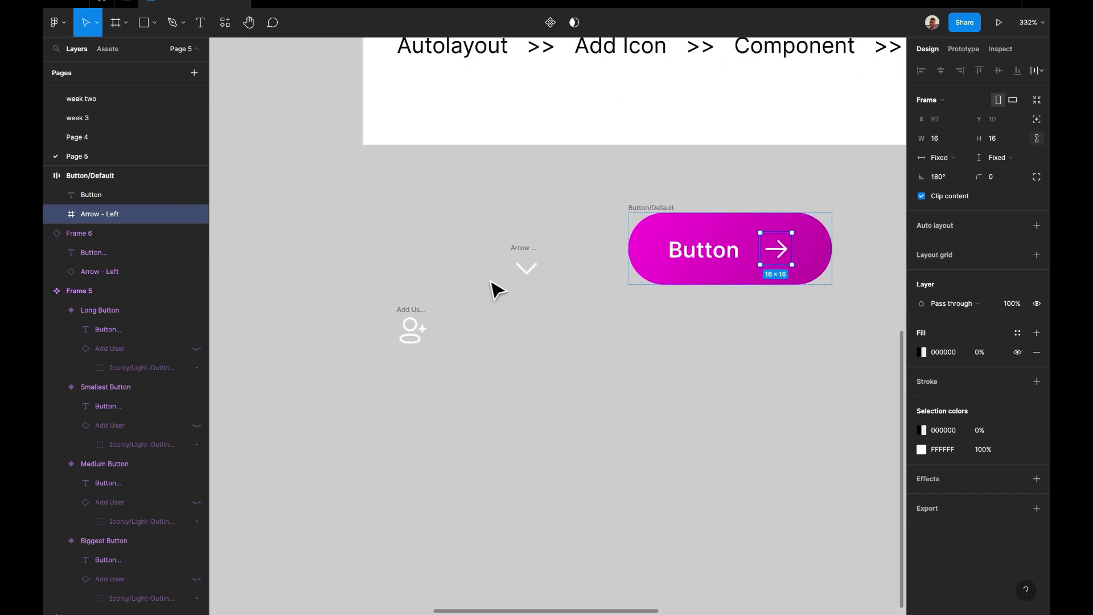
{"action": "left_click", "coordinate": [524, 263]}
{"action": "scroll", "coordinate": [525, 259], "scroll_direction": "left", "scroll_amount": 3}
{"action": "scroll", "coordinate": [547, 259], "scroll_direction": "right", "scroll_amount": 4}
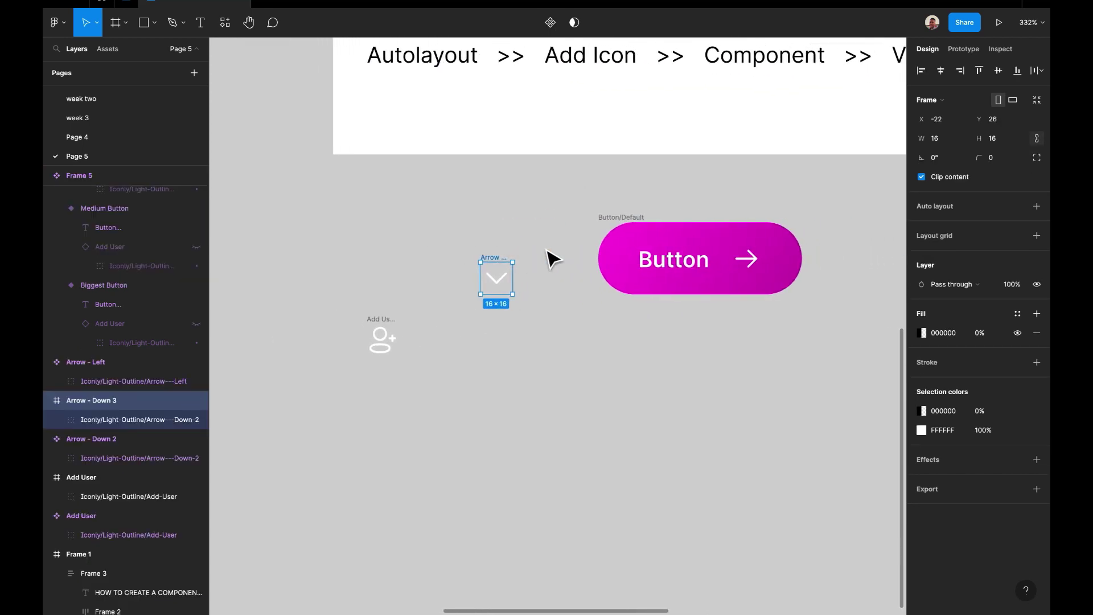
{"action": "left_click", "coordinate": [550, 22]}
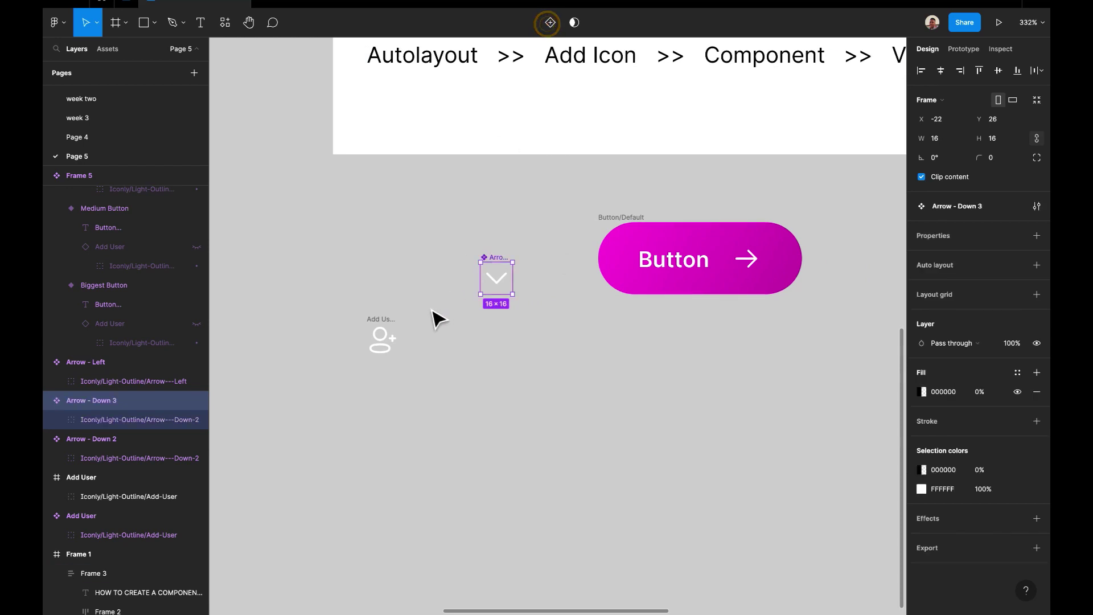
{"action": "left_click", "coordinate": [387, 329]}
{"action": "left_click", "coordinate": [550, 22]}
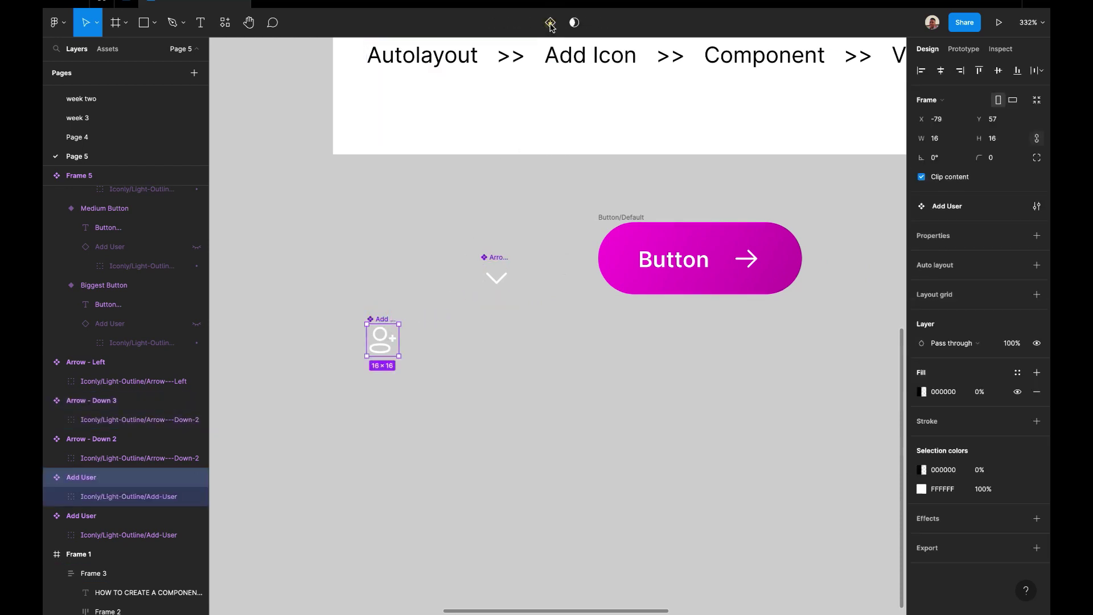
Make the right arrow icon inside the button a component and select the whole Button/Default frame
{"action": "left_click", "coordinate": [749, 254]}
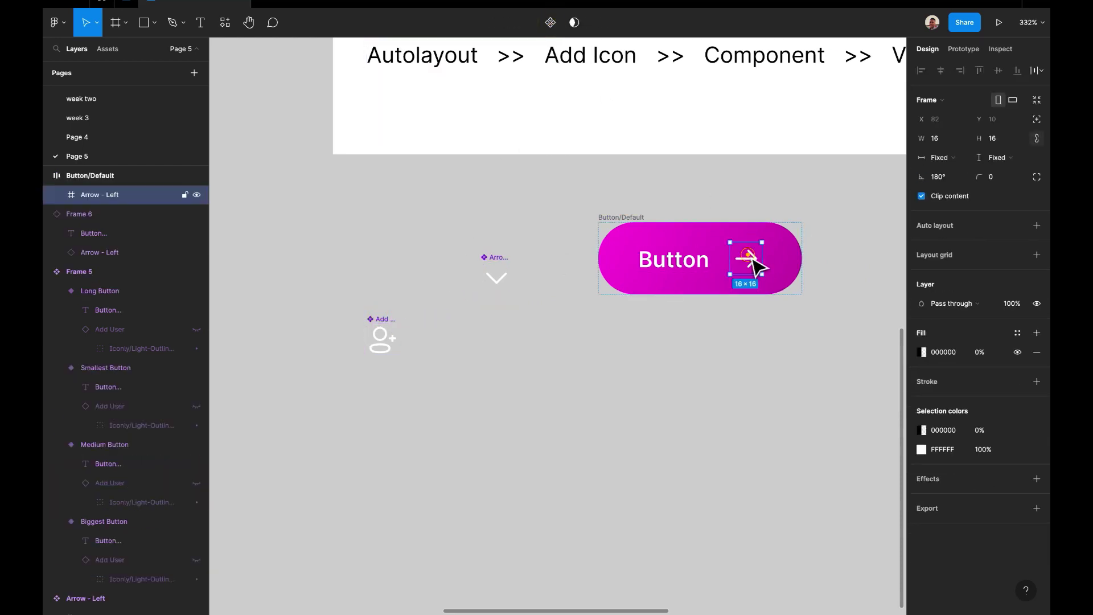
{"action": "left_click", "coordinate": [550, 22]}
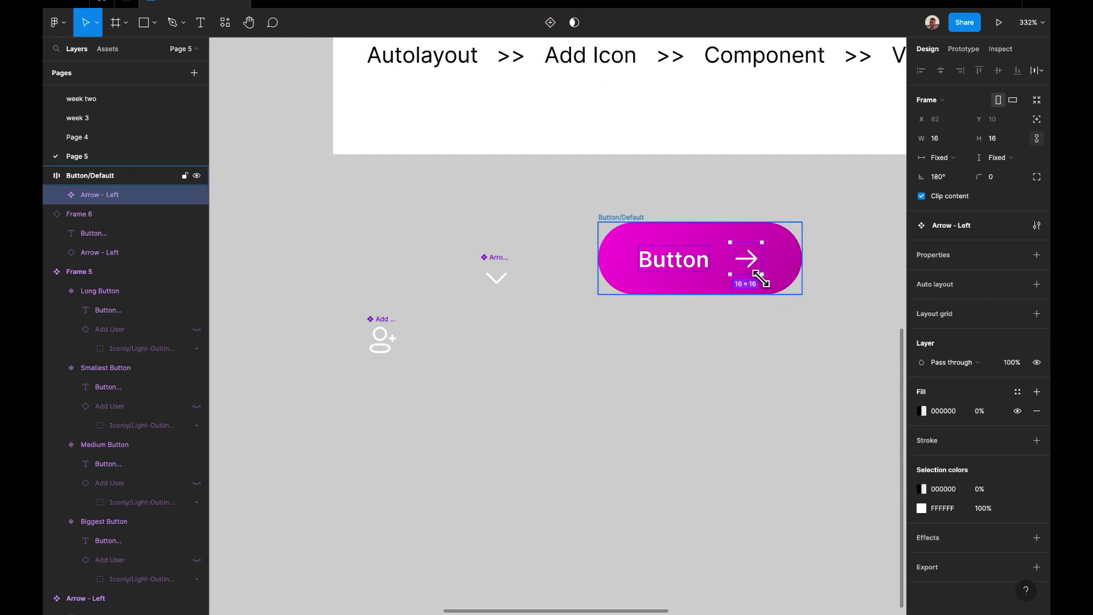
{"action": "left_click", "coordinate": [629, 224]}
{"action": "scroll", "coordinate": [704, 227], "scroll_direction": "right", "scroll_amount": 2}
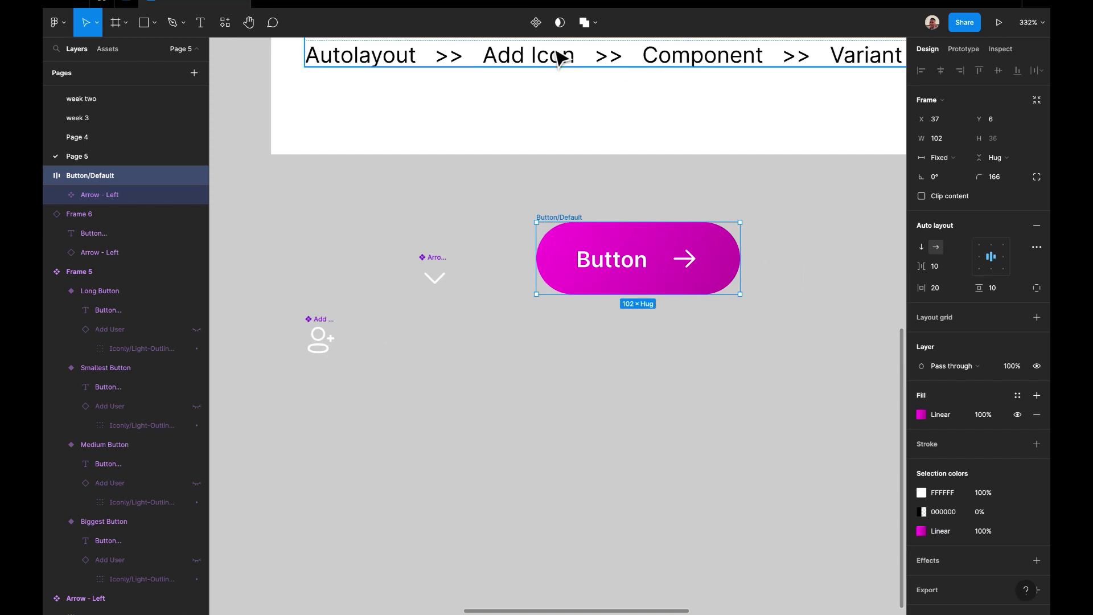
Convert the Button/Default frame into a component and place the separate right arrow icon component above and to its right
{"action": "scroll", "coordinate": [563, 122], "scroll_direction": "right", "scroll_amount": 2}
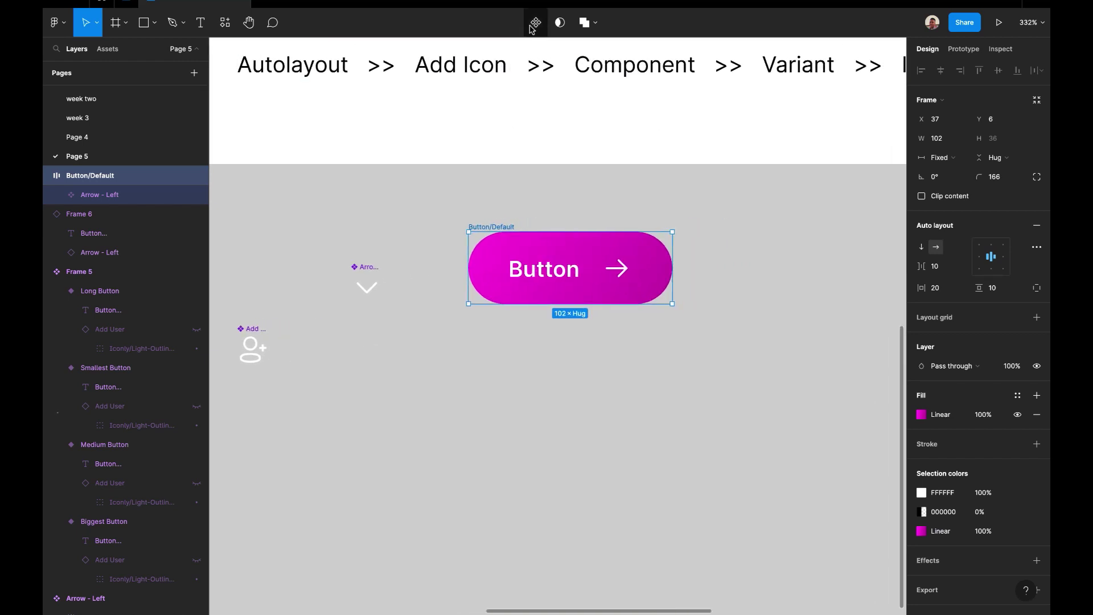
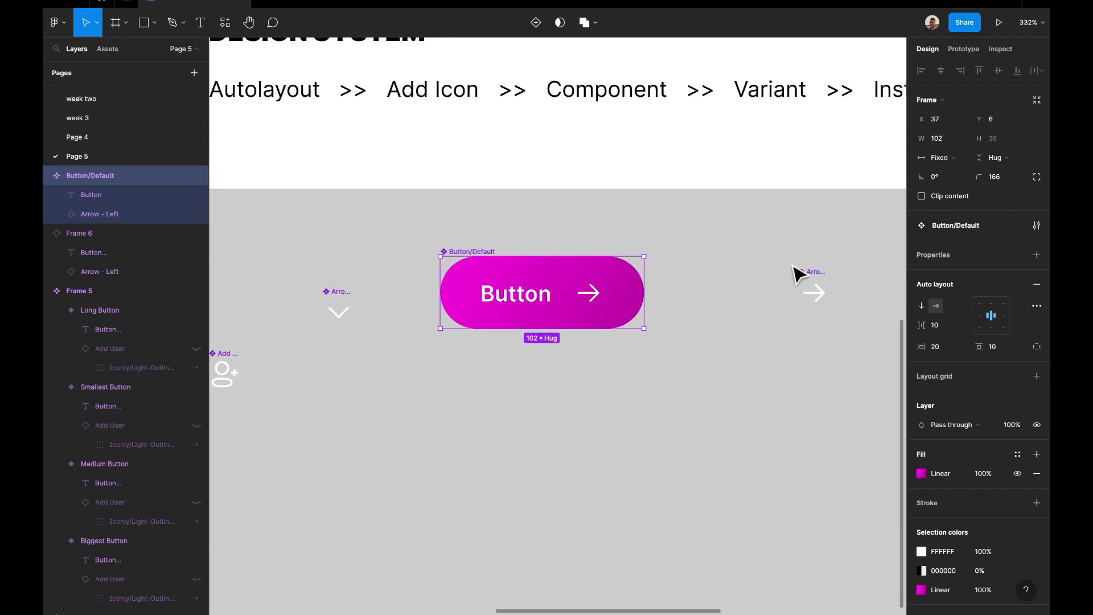
{"action": "left_click_drag", "start_coordinate": [813, 282], "coordinate": [740, 219]}
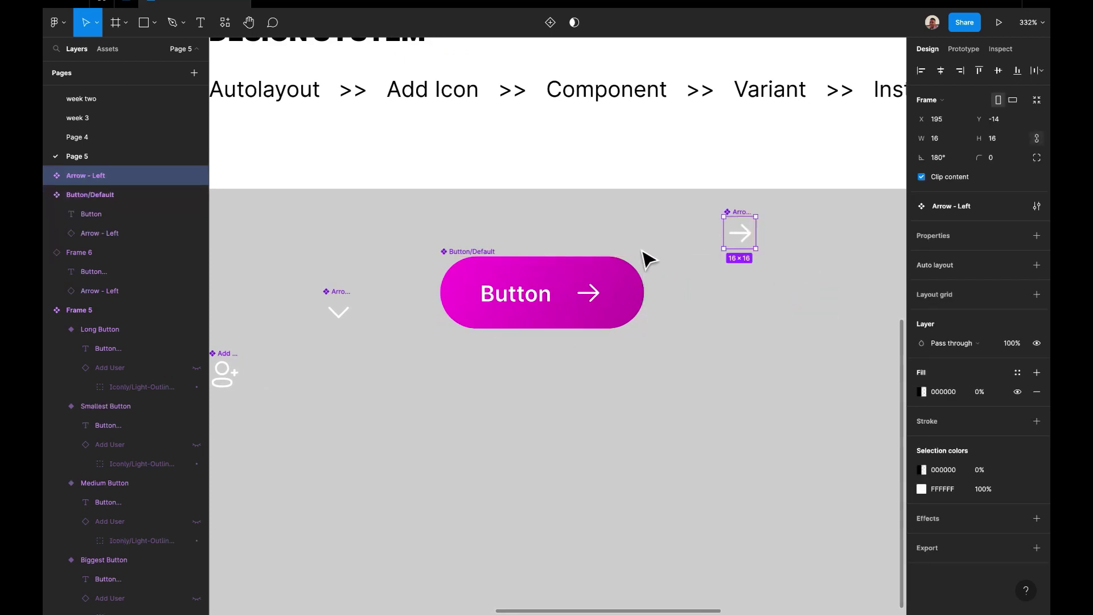
Add three variants to the Button/Default component so that the set holds four stacked buttons
{"action": "scroll", "coordinate": [541, 258], "scroll_direction": "left", "scroll_amount": 2}
{"action": "left_click", "coordinate": [485, 260]}
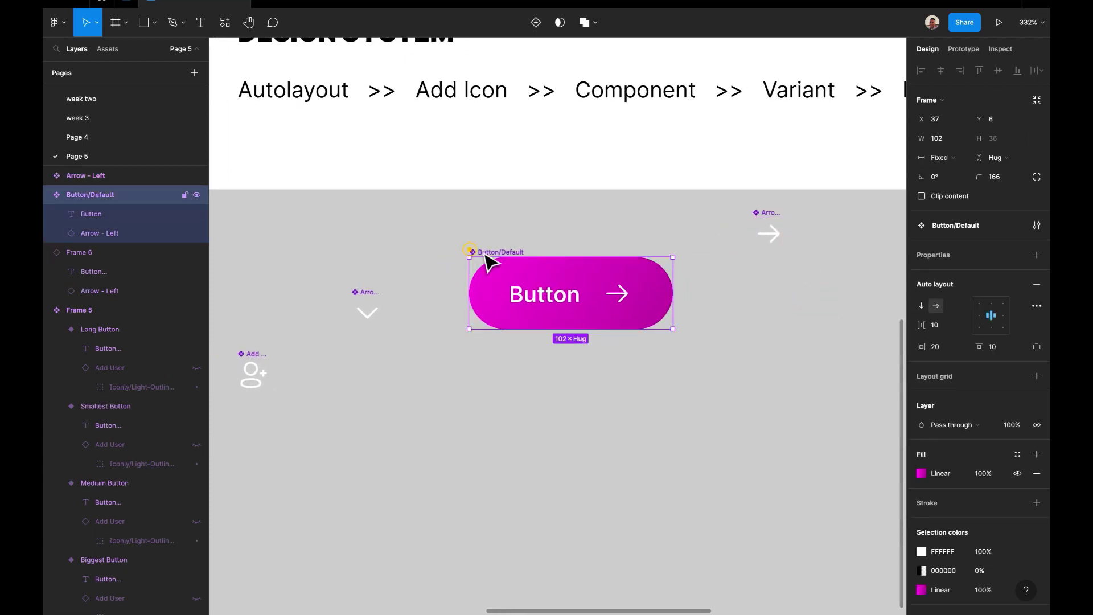
{"action": "left_click", "coordinate": [535, 23]}
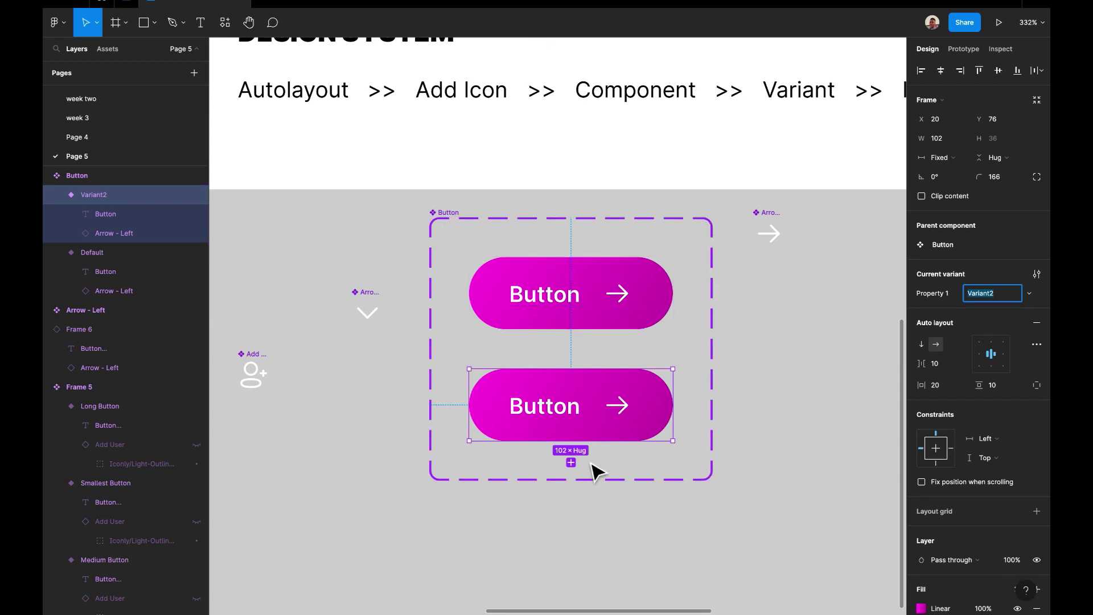
{"action": "left_click", "coordinate": [740, 411]}
{"action": "left_click", "coordinate": [630, 395]}
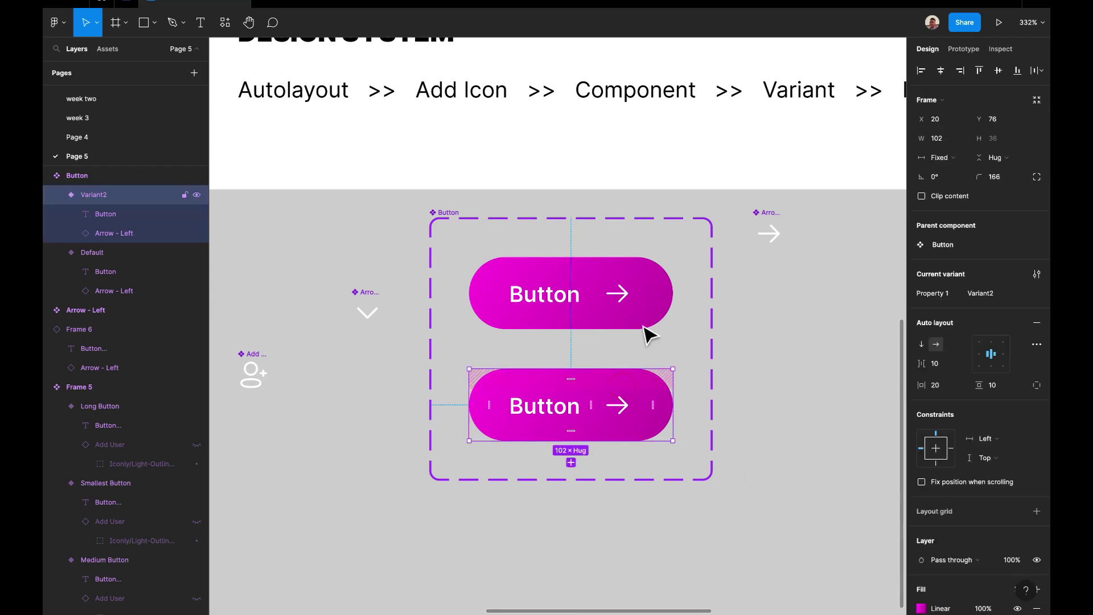
{"action": "left_click", "coordinate": [799, 308]}
{"action": "left_click", "coordinate": [595, 379]}
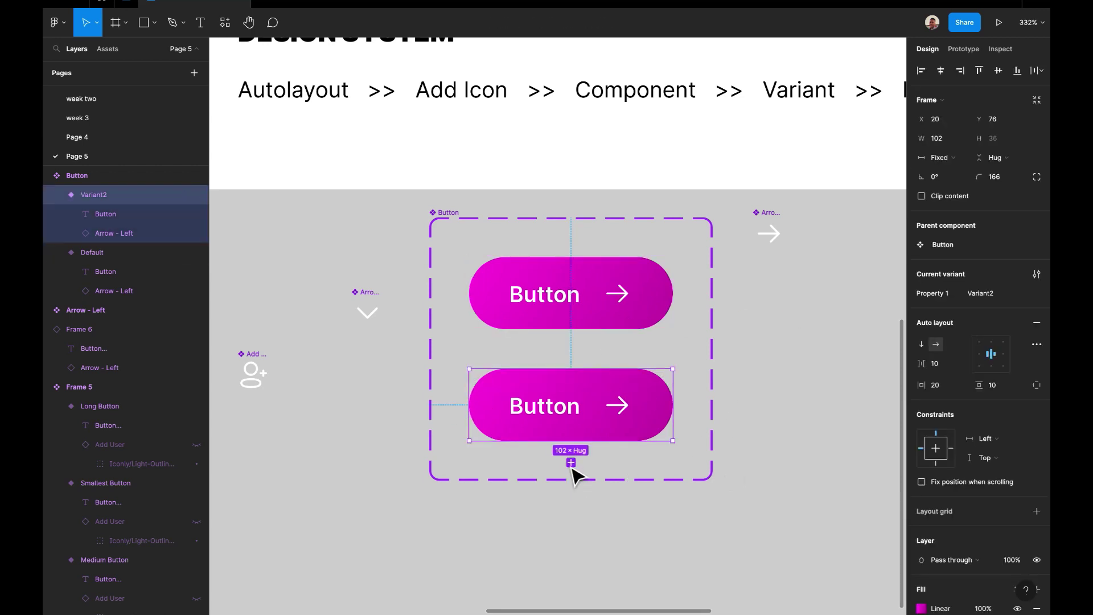
{"action": "left_click", "coordinate": [569, 463]}
{"action": "scroll", "coordinate": [571, 470], "scroll_direction": "down", "scroll_amount": 2}
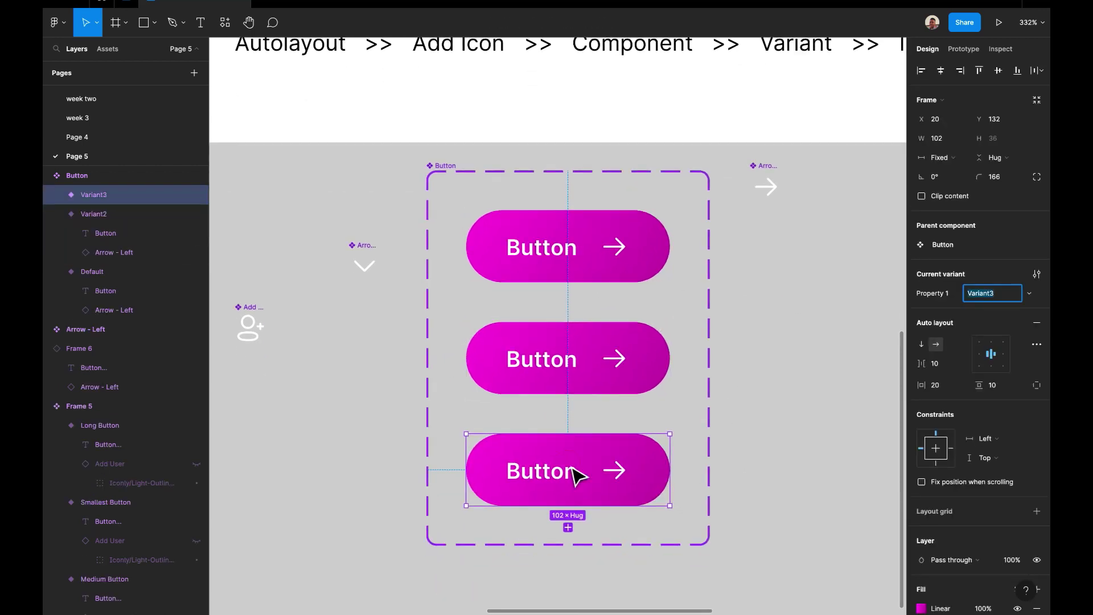
{"action": "left_click", "coordinate": [566, 512]}
{"action": "left_click", "coordinate": [774, 376]}
Scale the Default variant of the button to 2x
{"action": "left_click", "coordinate": [626, 263]}
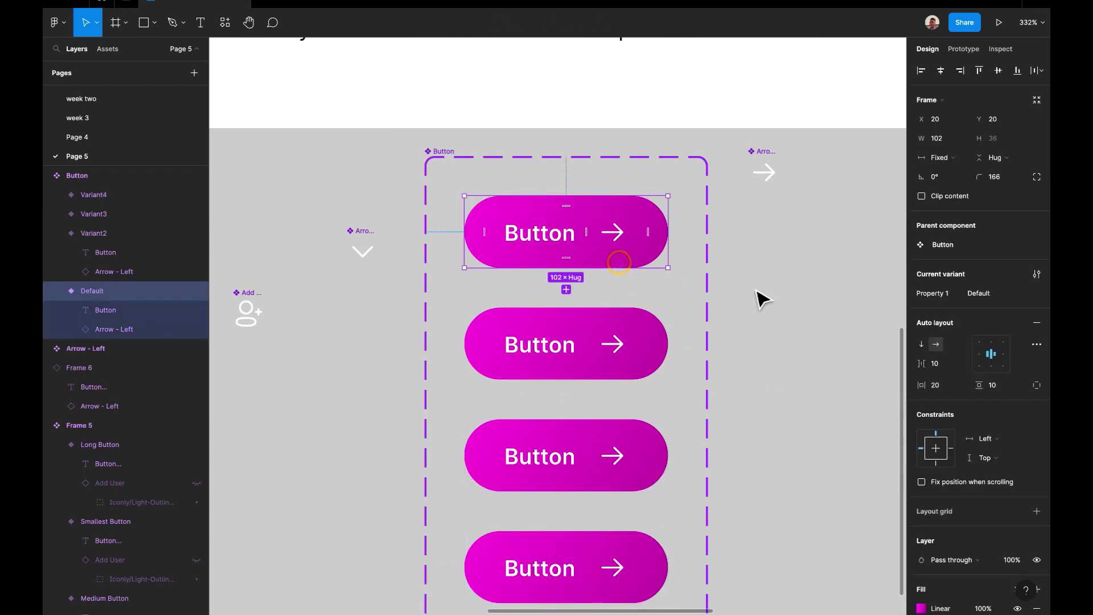
{"action": "scroll", "coordinate": [938, 482], "scroll_direction": "down", "scroll_amount": 4}
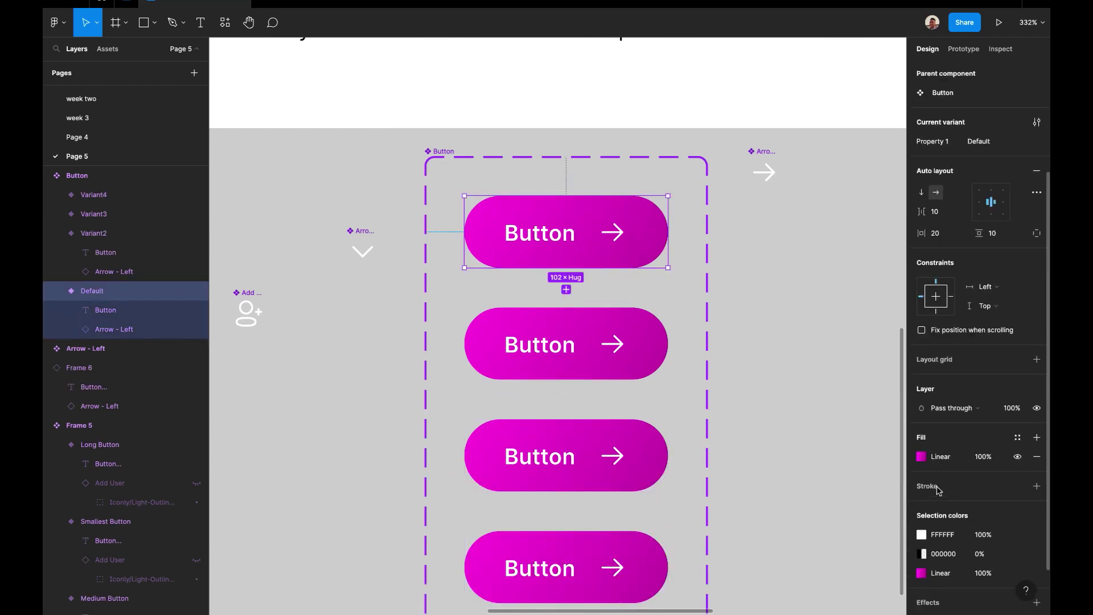
{"action": "key", "text": "k"}
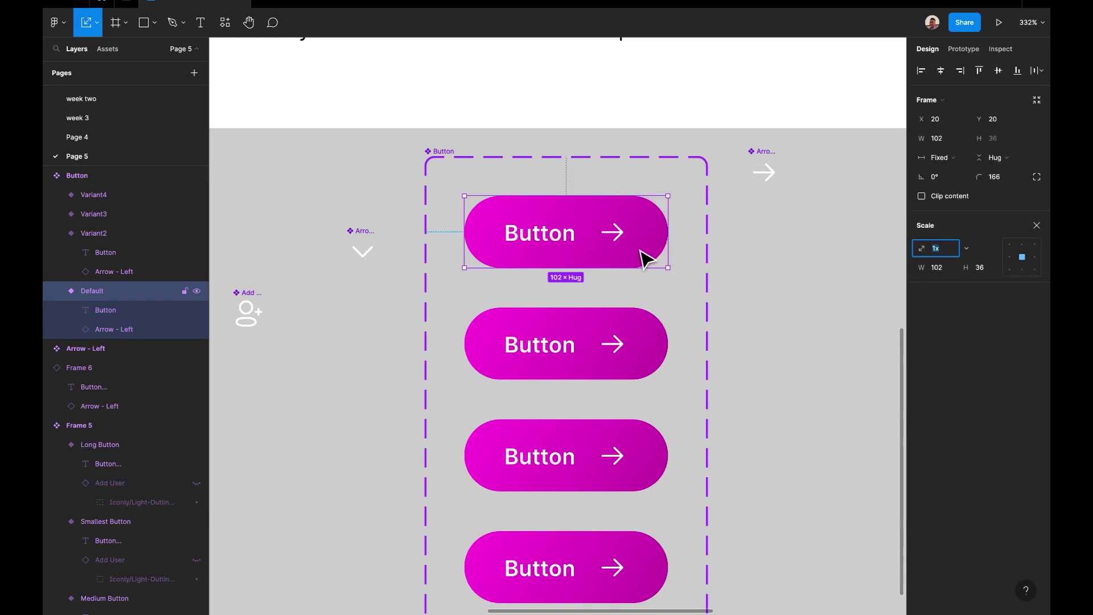
{"action": "left_click", "coordinate": [964, 249]}
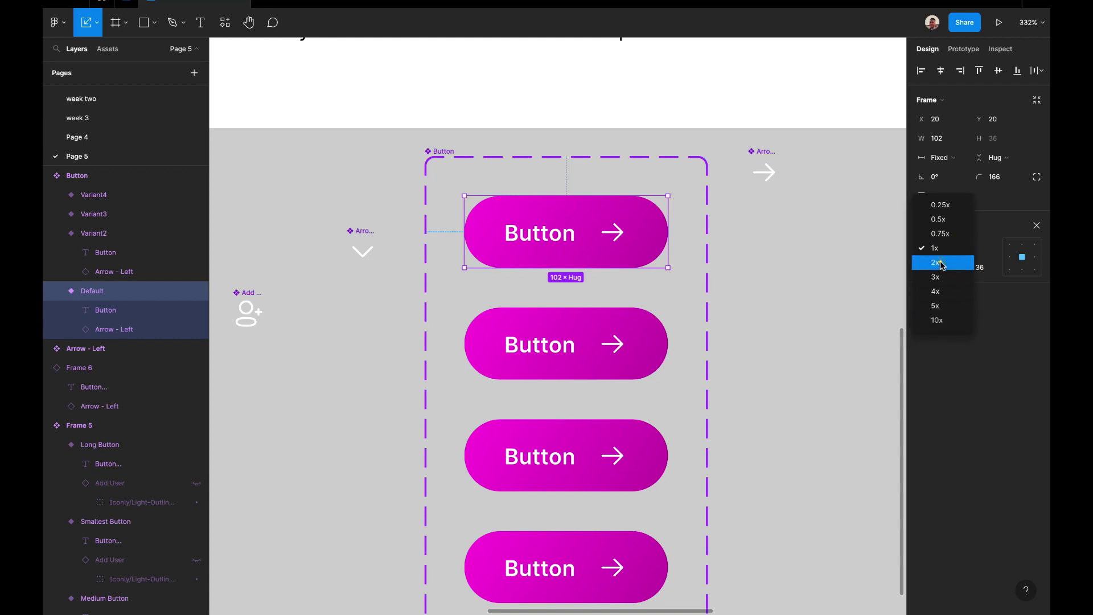
{"action": "left_click", "coordinate": [940, 263]}
{"action": "left_click", "coordinate": [432, 151]}
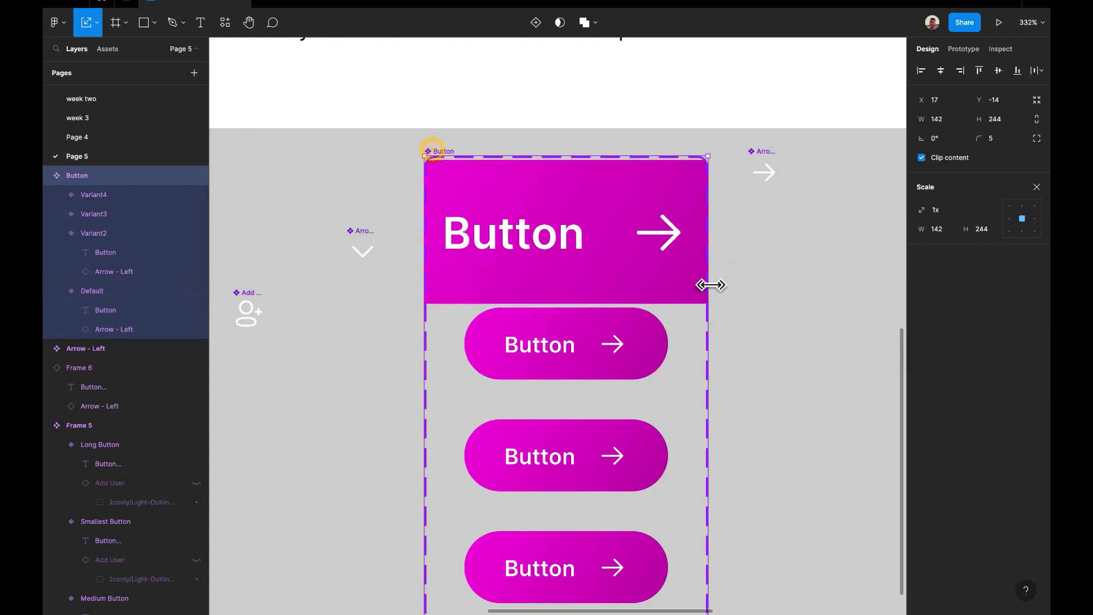
{"action": "left_click_drag", "start_coordinate": [707, 336], "coordinate": [854, 342]}
{"action": "key", "text": "ctrl+z"}
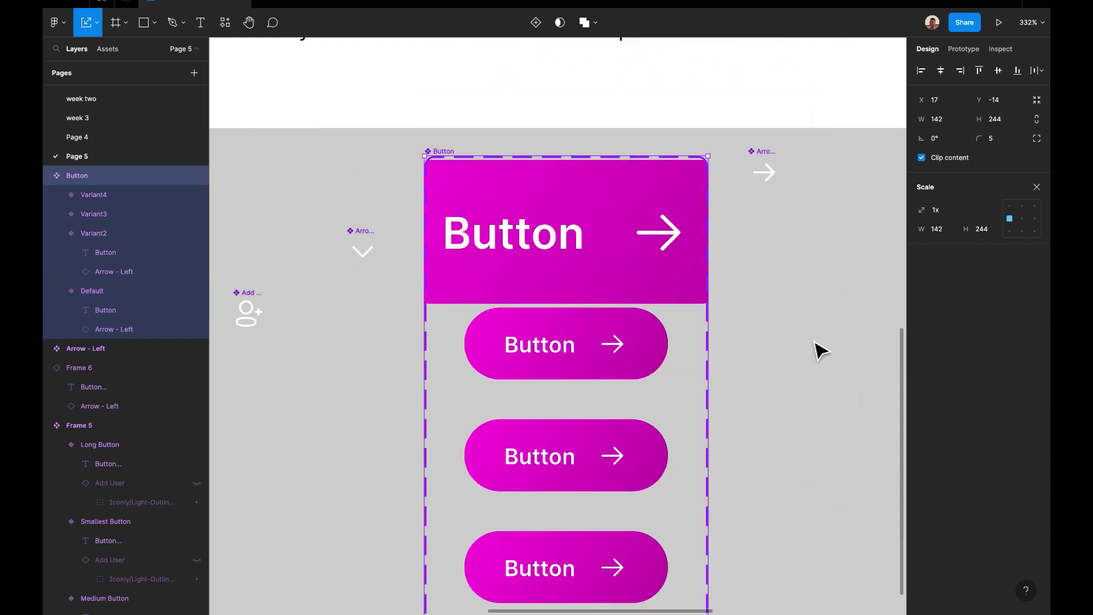
Move the Button component set further down below Frame 1 and widen it on both sides to about 312
{"action": "key", "text": "v"}
{"action": "scroll", "coordinate": [786, 356], "scroll_direction": "down", "scroll_amount": 5}
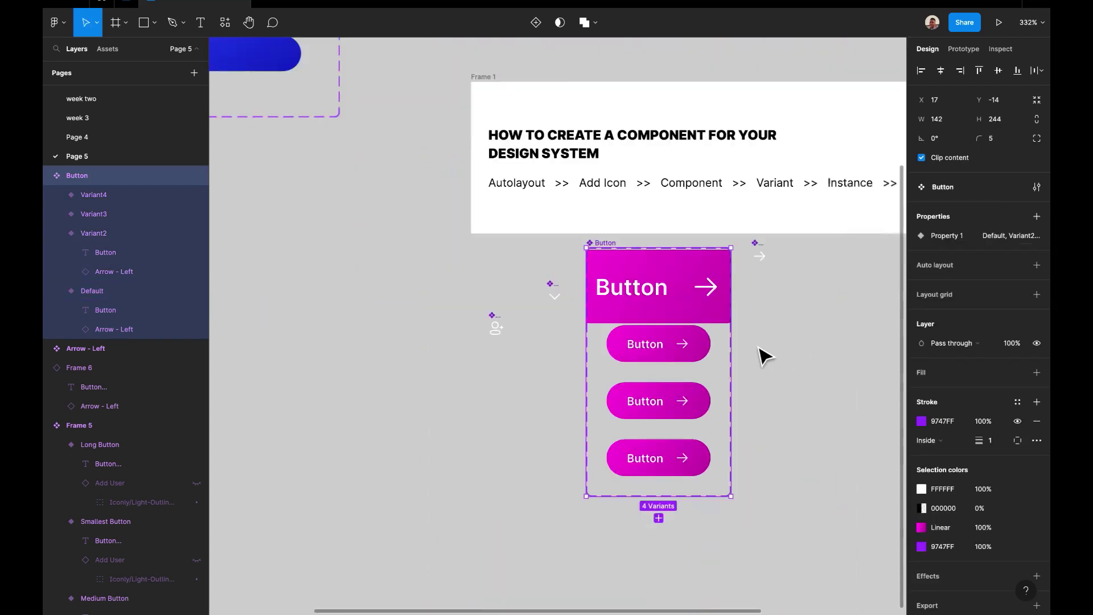
{"action": "left_click_drag", "start_coordinate": [685, 362], "coordinate": [745, 420]}
{"action": "left_click_drag", "start_coordinate": [538, 412], "coordinate": [486, 412]}
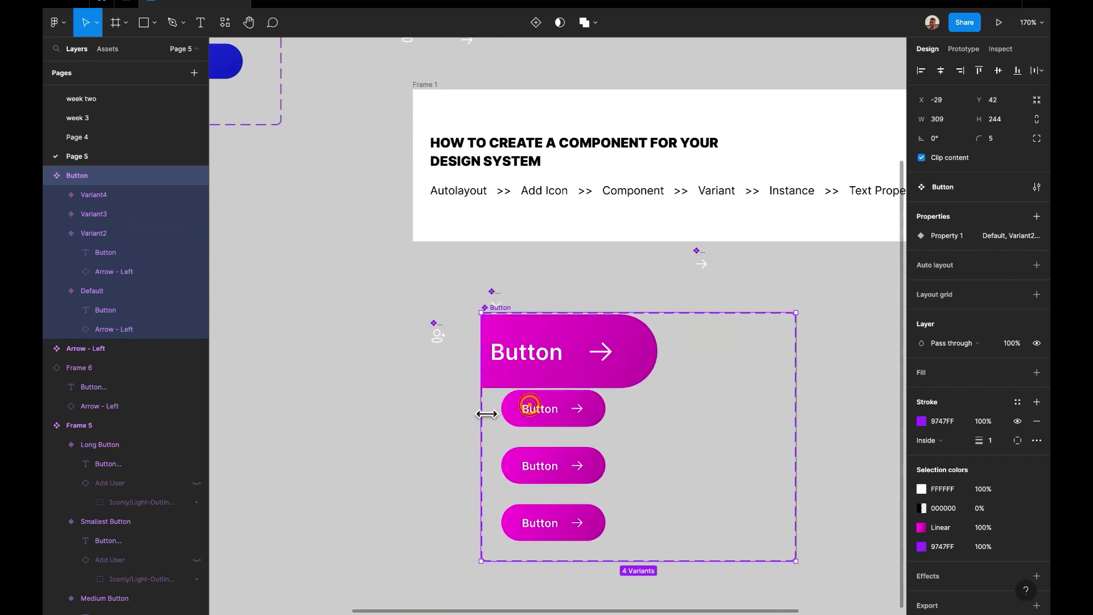
Move all four button variants together to the horizontal middle of the widened component set
{"action": "left_click", "coordinate": [548, 370]}
{"action": "left_click", "coordinate": [540, 402], "text": "shift"}
{"action": "left_click", "coordinate": [547, 465], "text": "shift"}
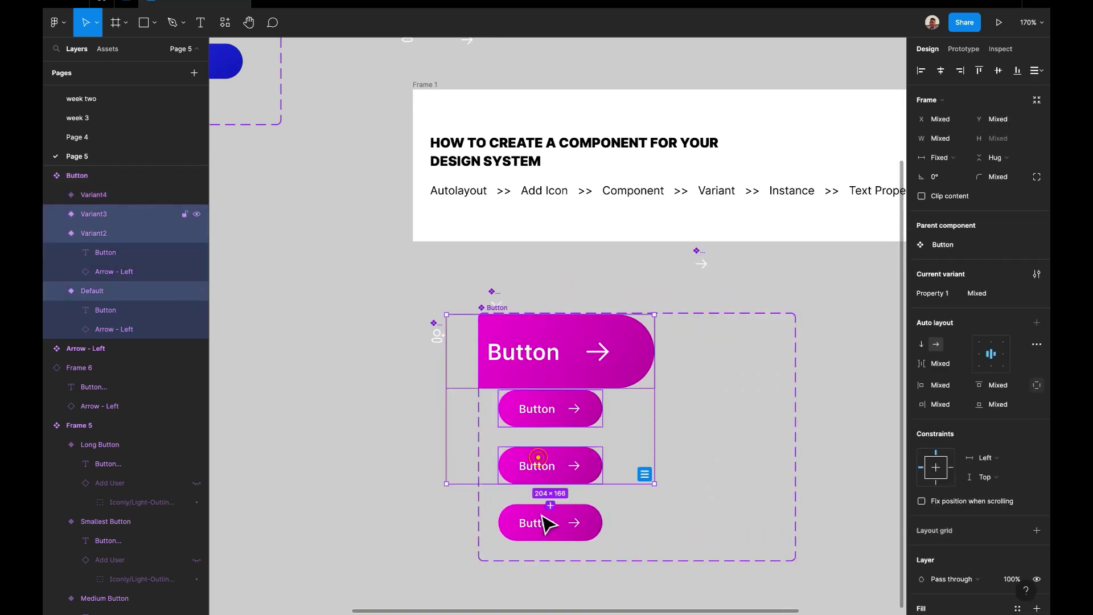
{"action": "left_click", "coordinate": [546, 519], "text": "shift"}
{"action": "left_click_drag", "start_coordinate": [551, 420], "coordinate": [636, 422]}
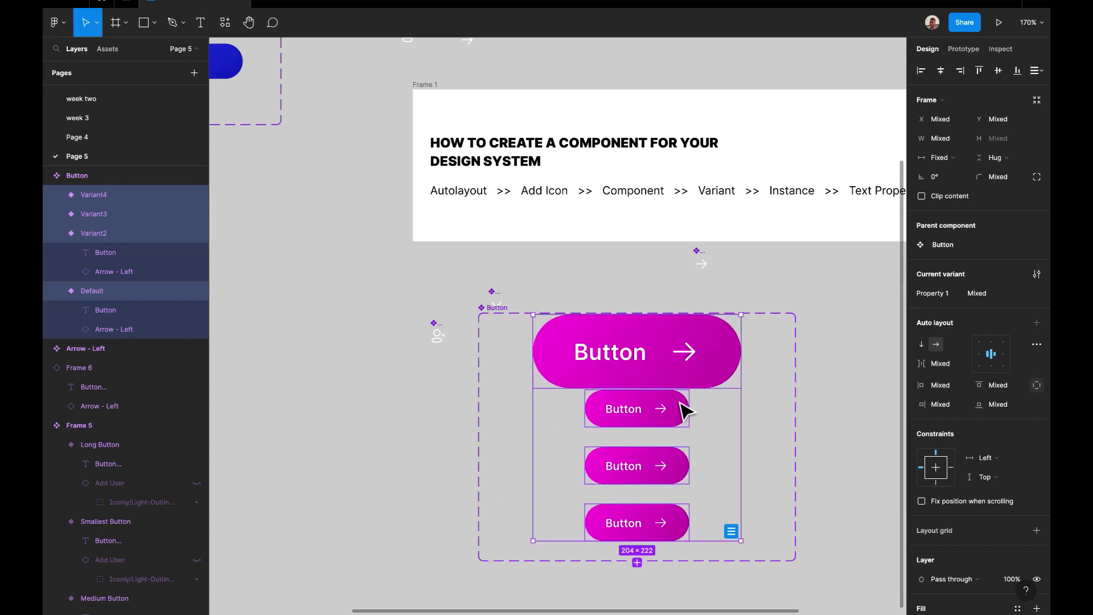
Extend the Button component set downward to a height of about 299
{"action": "scroll", "coordinate": [689, 398], "scroll_direction": "down", "scroll_amount": 2}
{"action": "scroll", "coordinate": [689, 399], "scroll_direction": "right", "scroll_amount": 2}
{"action": "left_click", "coordinate": [776, 325]}
{"action": "left_click", "coordinate": [647, 321]}
{"action": "left_click", "coordinate": [632, 373]}
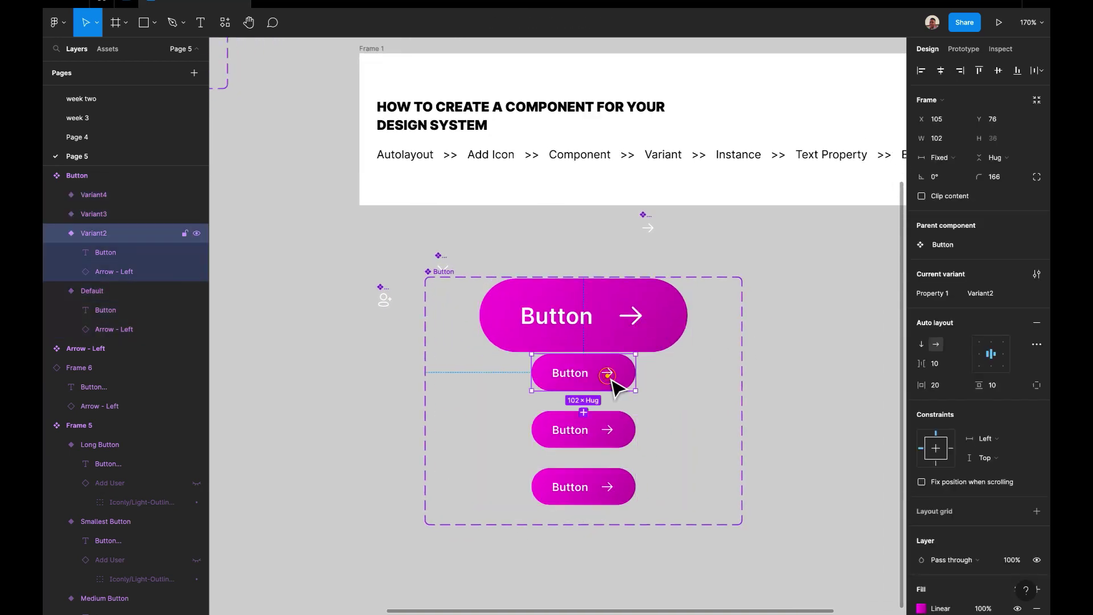
{"action": "scroll", "coordinate": [641, 316], "scroll_direction": "down", "scroll_amount": 2}
{"action": "scroll", "coordinate": [641, 316], "scroll_direction": "left", "scroll_amount": 1}
{"action": "left_click", "coordinate": [477, 227]}
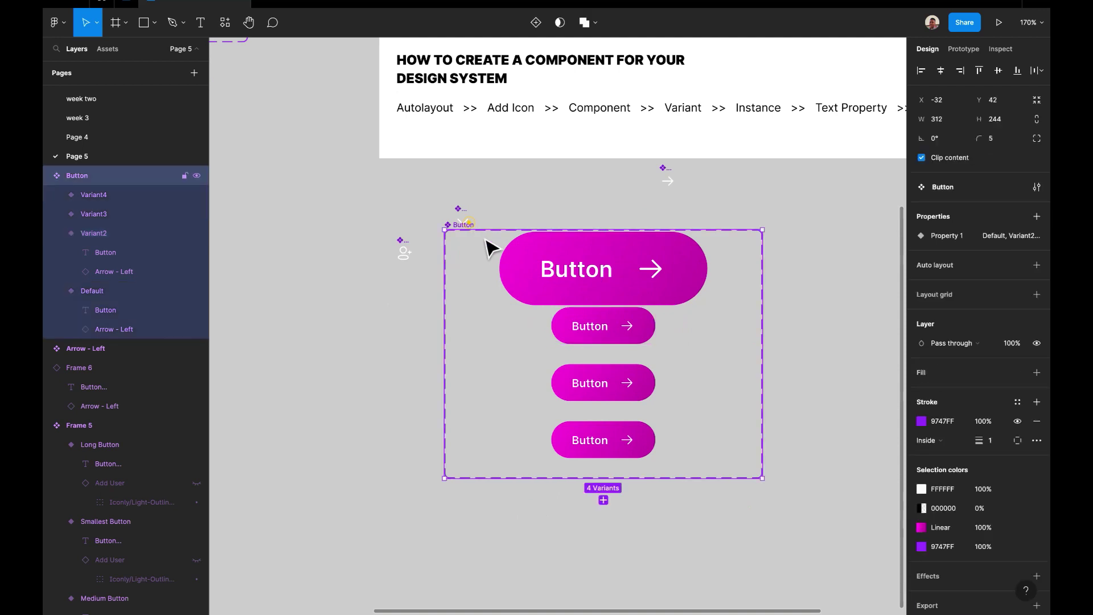
{"action": "left_click_drag", "start_coordinate": [568, 505], "coordinate": [568, 534]}
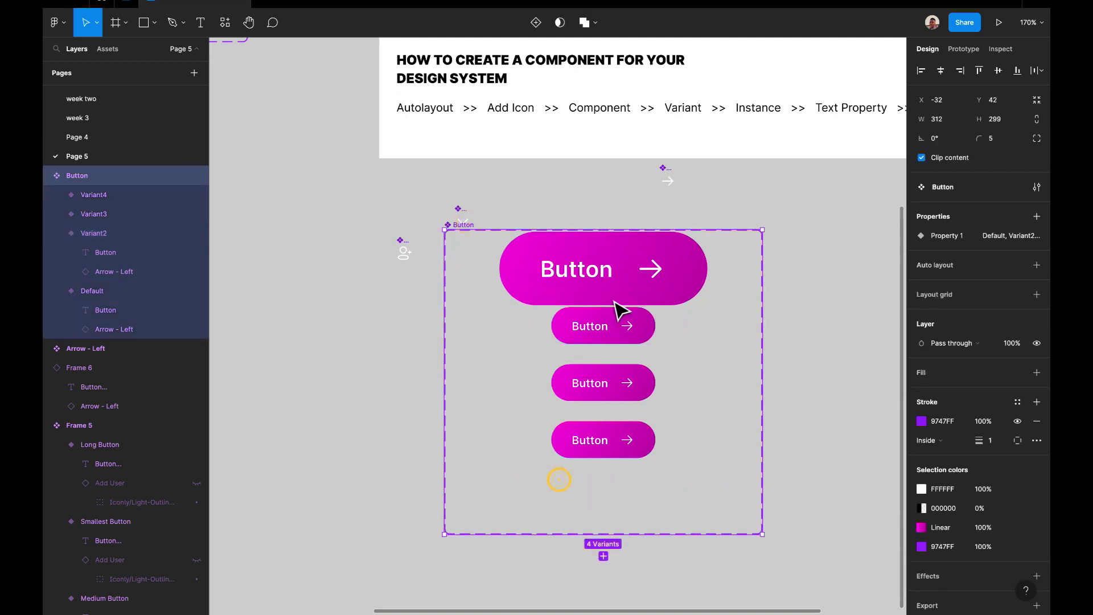
Scale Variant3 of the button to 0.75x
{"action": "left_click", "coordinate": [621, 337]}
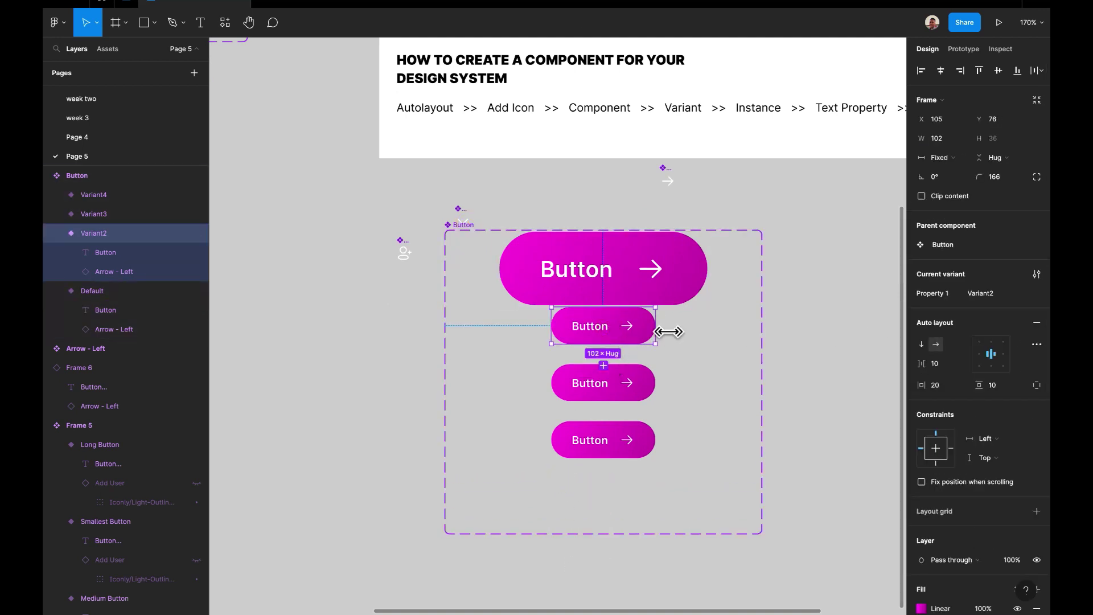
{"action": "key", "text": "k"}
{"action": "left_click", "coordinate": [590, 382]}
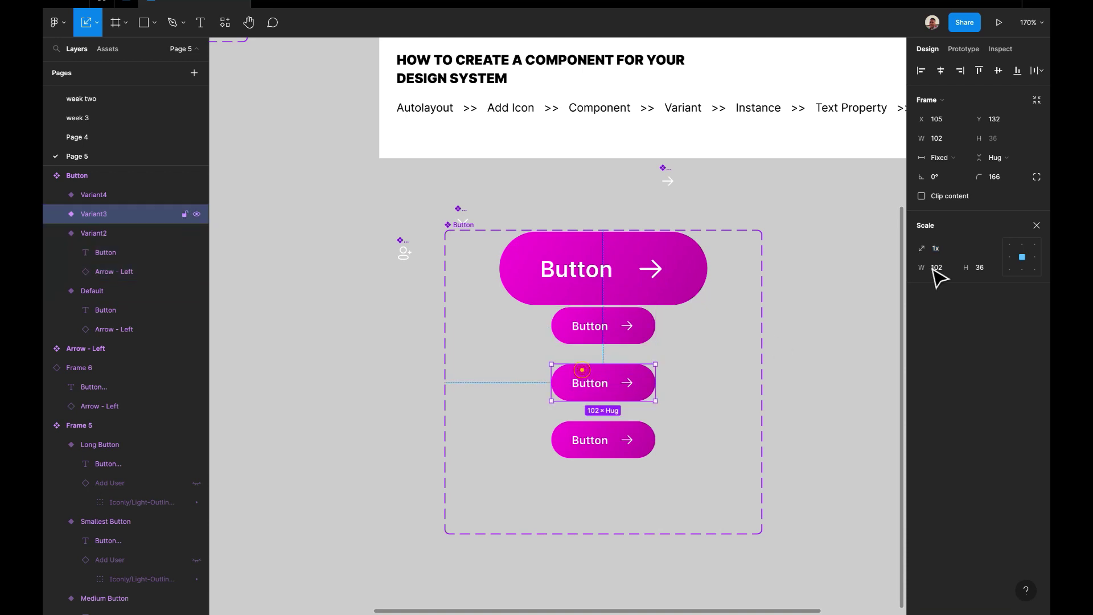
{"action": "left_click", "coordinate": [967, 250]}
{"action": "left_click", "coordinate": [945, 232]}
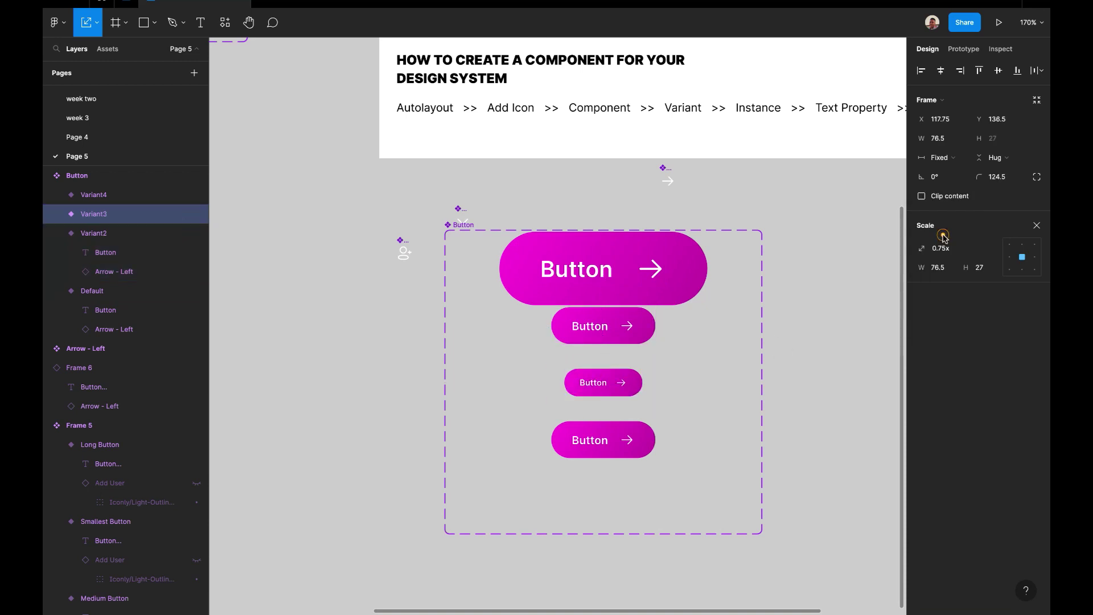
Scale Variant4 of the button to 0.25x and move it up closer to Variant3
{"action": "left_click", "coordinate": [644, 447]}
{"action": "left_click", "coordinate": [967, 247]}
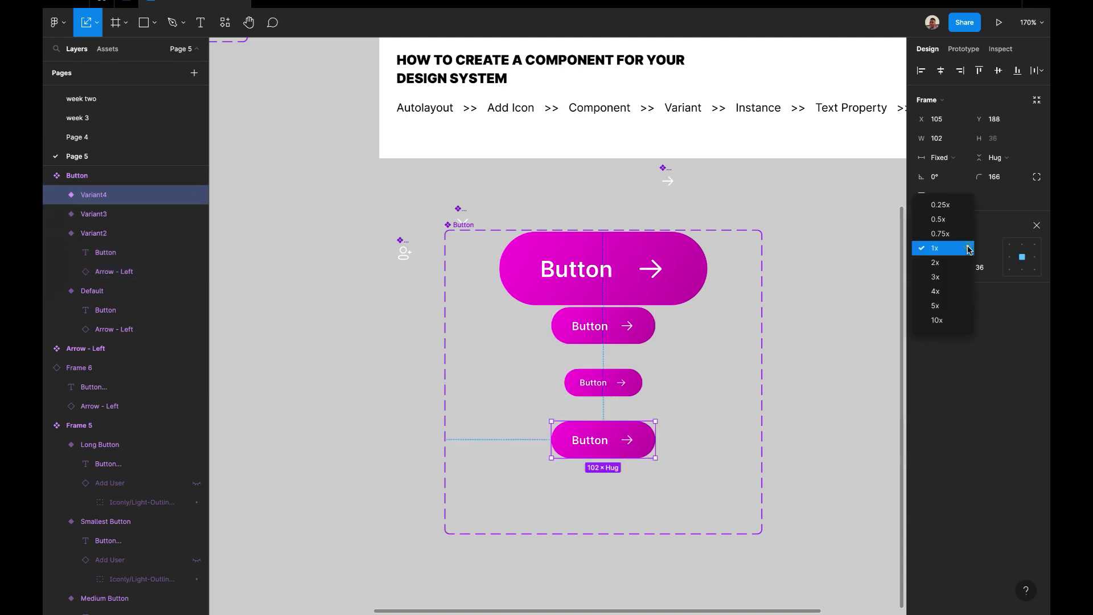
{"action": "left_click", "coordinate": [941, 205]}
{"action": "left_click_drag", "start_coordinate": [605, 444], "coordinate": [612, 437]}
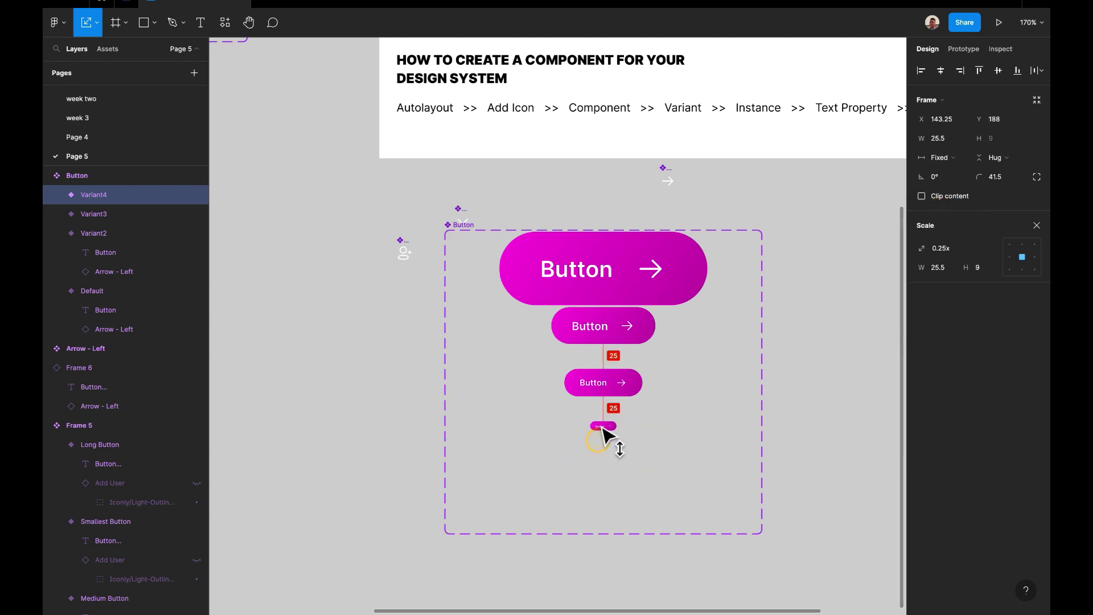
Move all four variants down away from the set's upper edge and shift Variant2 slightly below the large Default button
{"action": "left_click", "coordinate": [612, 328], "text": "shift"}
{"action": "left_click", "coordinate": [605, 392], "text": "shift"}
{"action": "left_click", "coordinate": [606, 296], "text": "shift"}
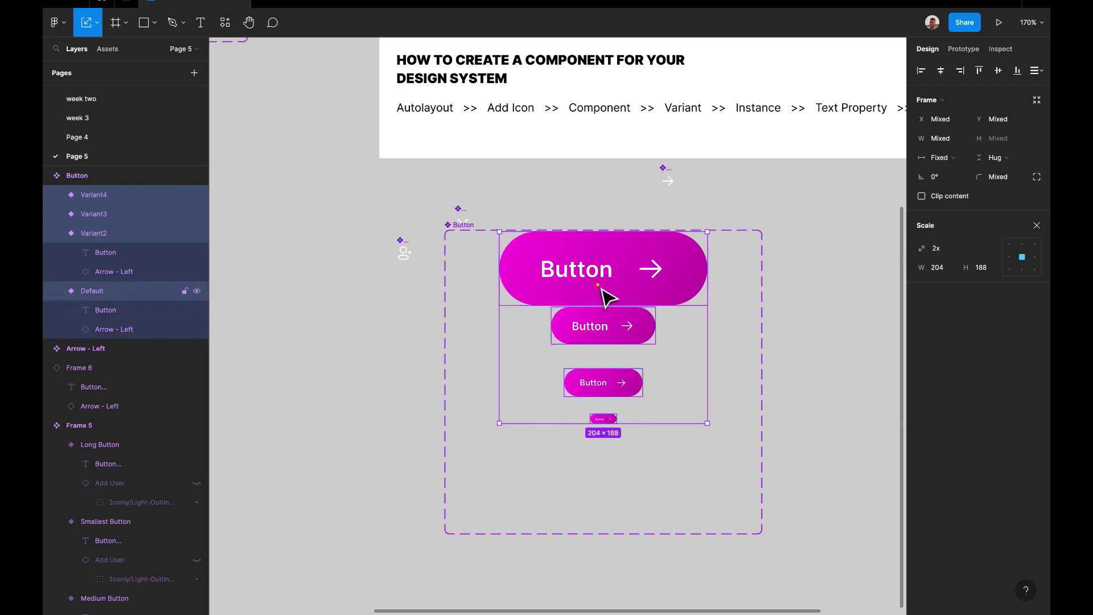
{"action": "left_click_drag", "start_coordinate": [630, 325], "coordinate": [615, 374]}
{"action": "left_click", "coordinate": [610, 349]}
{"action": "left_click", "coordinate": [610, 453]}
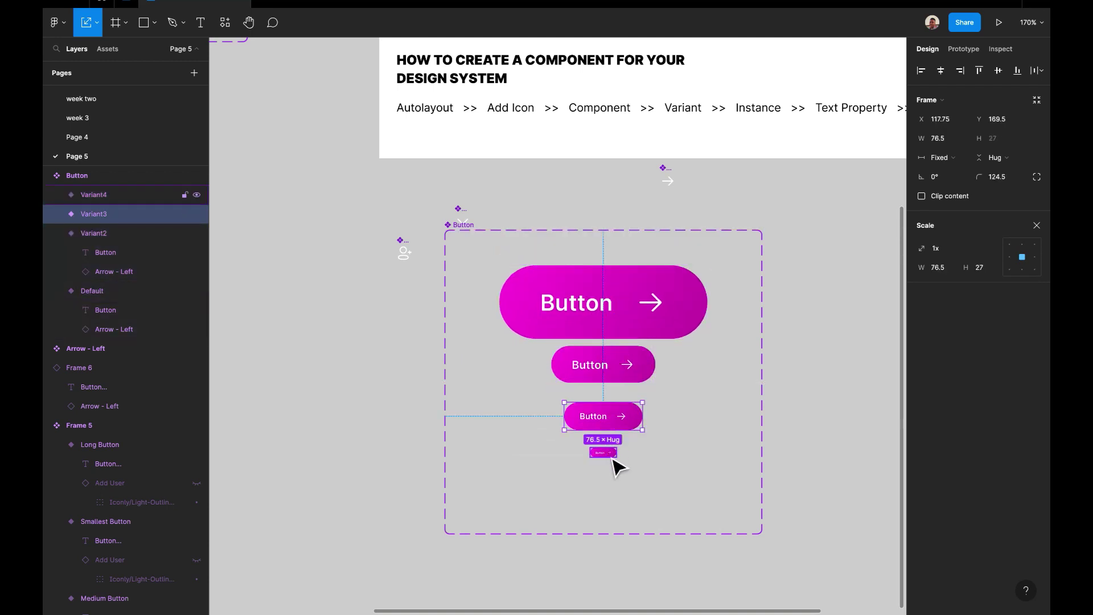
{"action": "left_click", "coordinate": [708, 416]}
Select the arrow instance in the large Default variant and exit the Scale tool
{"action": "scroll", "coordinate": [708, 415], "scroll_direction": "down", "scroll_amount": 1}
{"action": "scroll", "coordinate": [707, 415], "scroll_direction": "right", "scroll_amount": 1}
{"action": "double_click", "coordinate": [630, 302]}
{"action": "scroll", "coordinate": [702, 263], "scroll_direction": "right", "scroll_amount": 2}
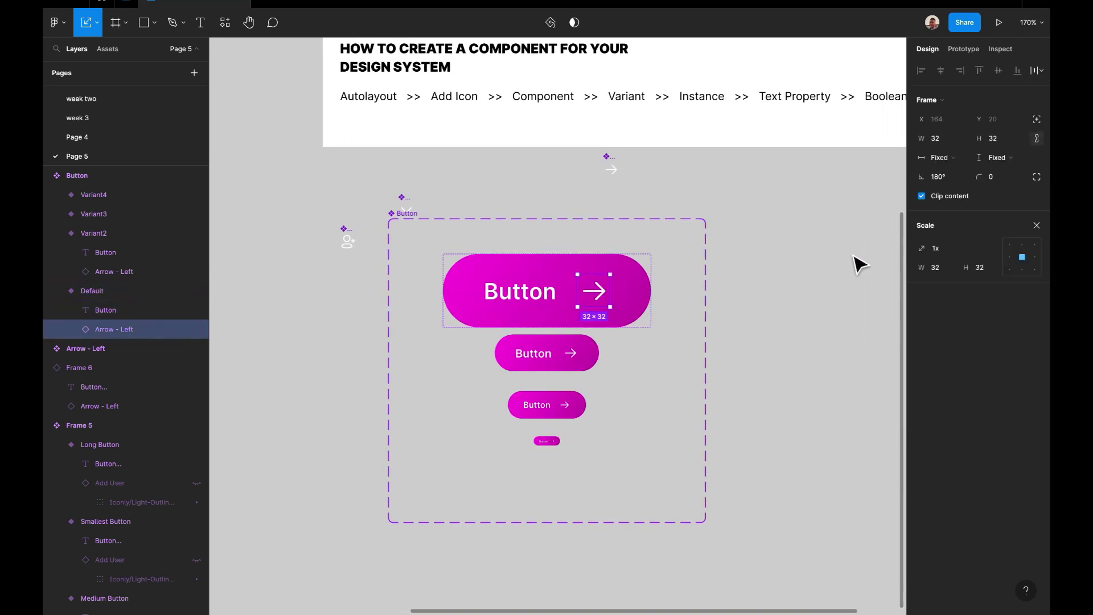
{"action": "left_click", "coordinate": [1035, 227]}
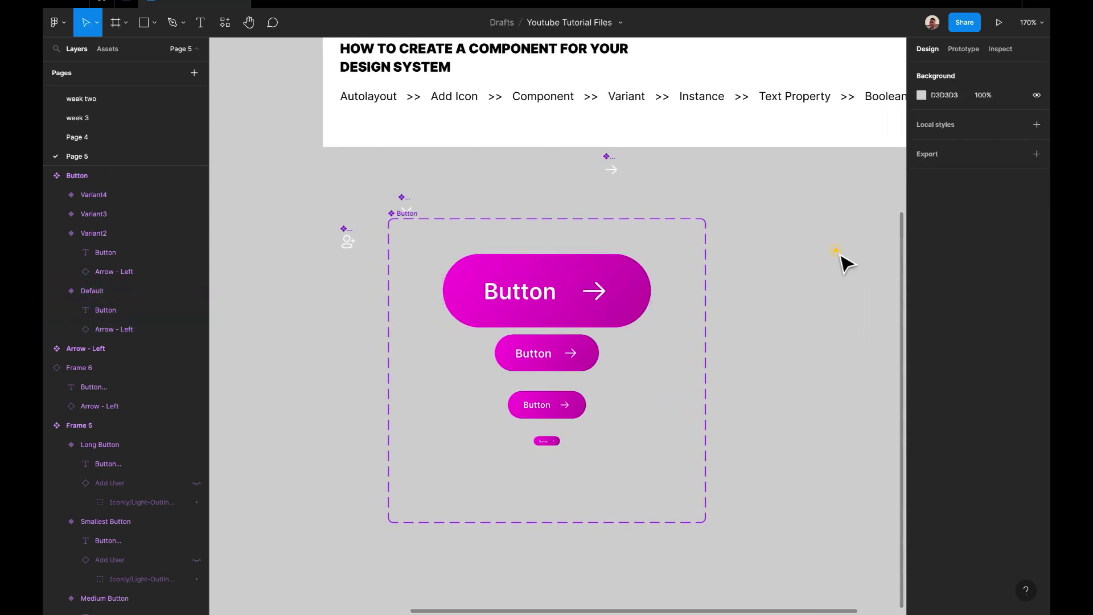
{"action": "left_click", "coordinate": [586, 284]}
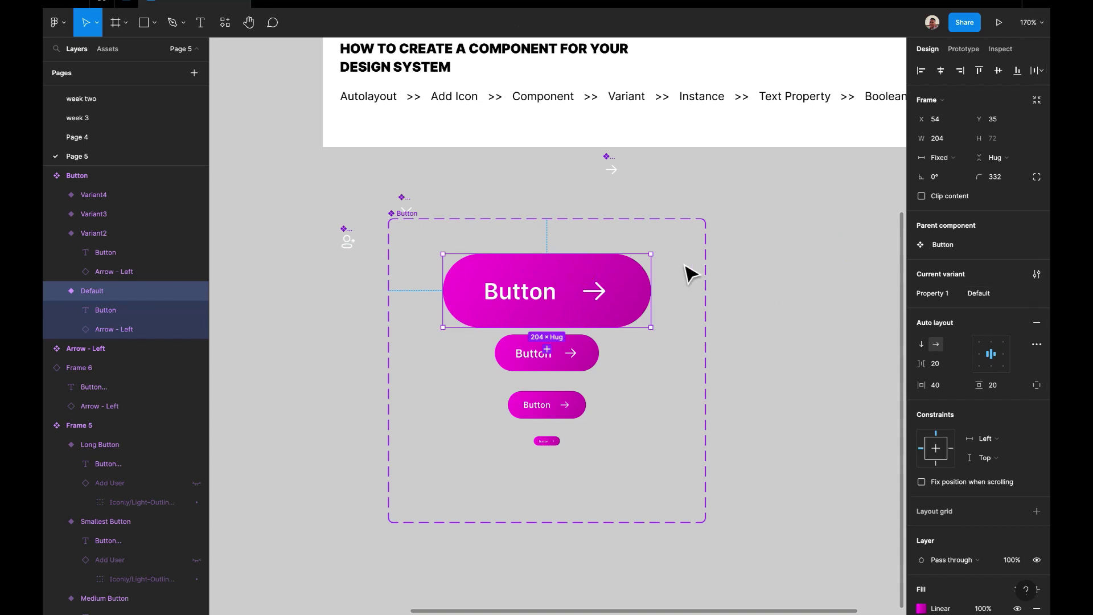
{"action": "left_click", "coordinate": [620, 291]}
{"action": "left_click", "coordinate": [715, 281]}
{"action": "left_click", "coordinate": [589, 259]}
Move the down arrow icon component clear of the Button set's label and select the whole Button component set
{"action": "left_click", "coordinate": [420, 221]}
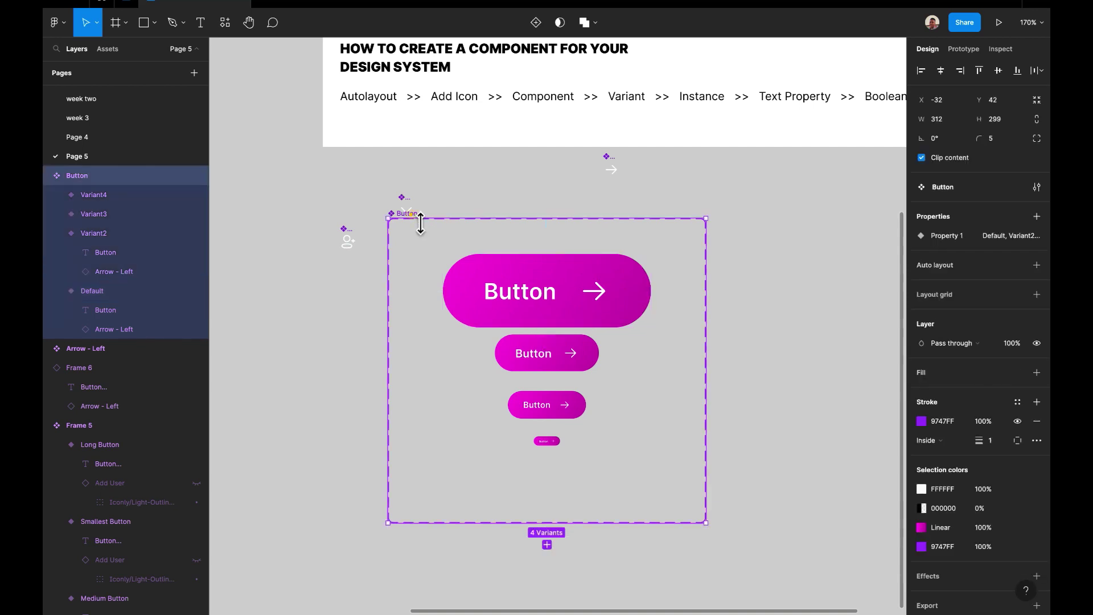
{"action": "left_click", "coordinate": [411, 202]}
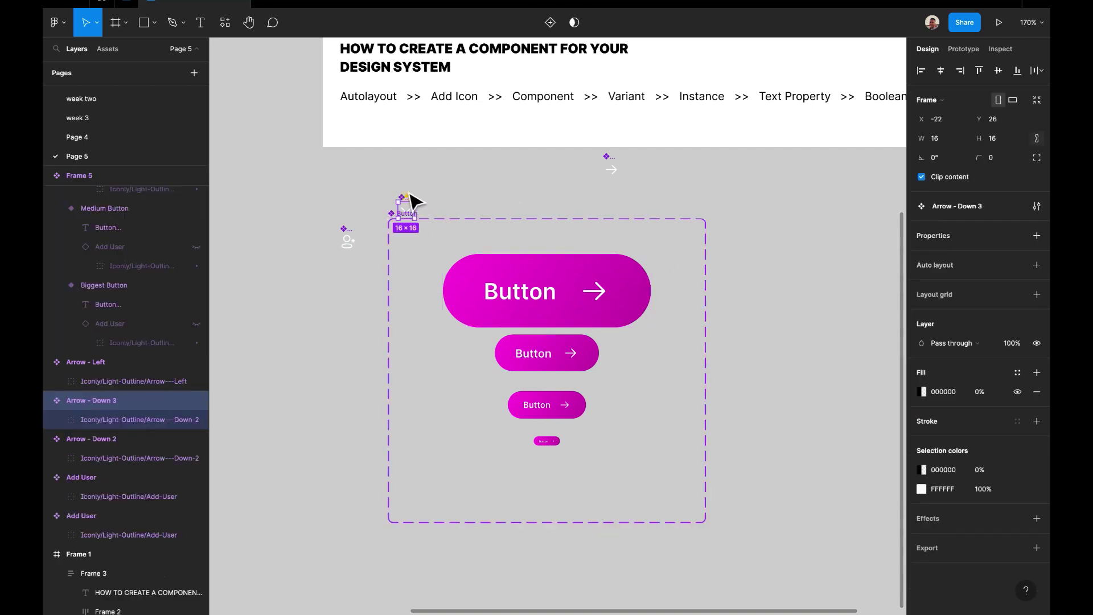
{"action": "left_click", "coordinate": [397, 214]}
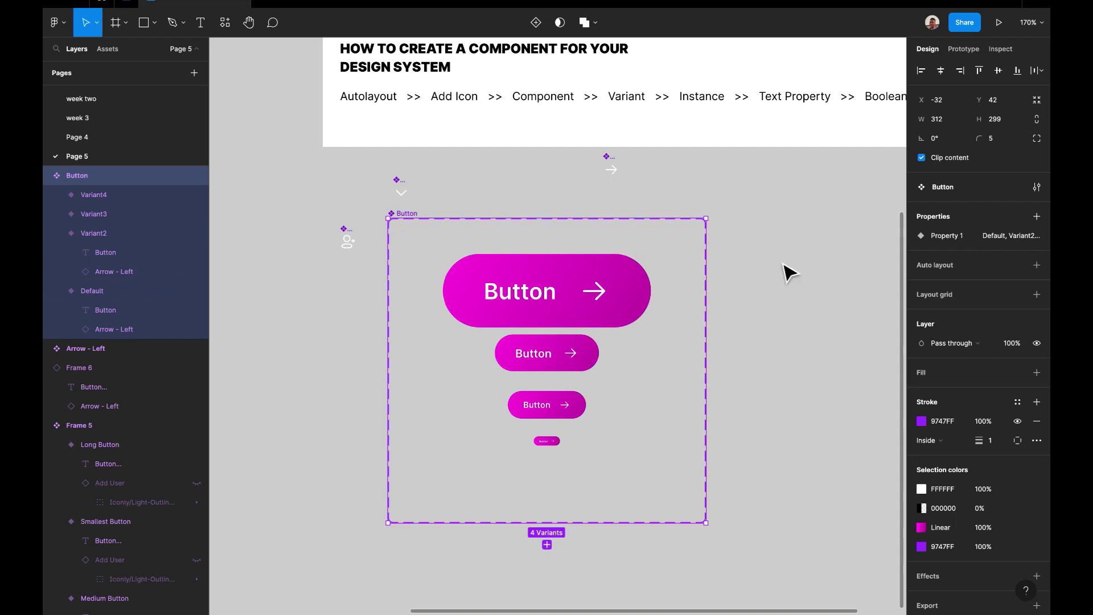
{"action": "scroll", "coordinate": [738, 277], "scroll_direction": "up", "scroll_amount": 3}
{"action": "scroll", "coordinate": [736, 276], "scroll_direction": "left", "scroll_amount": 3}
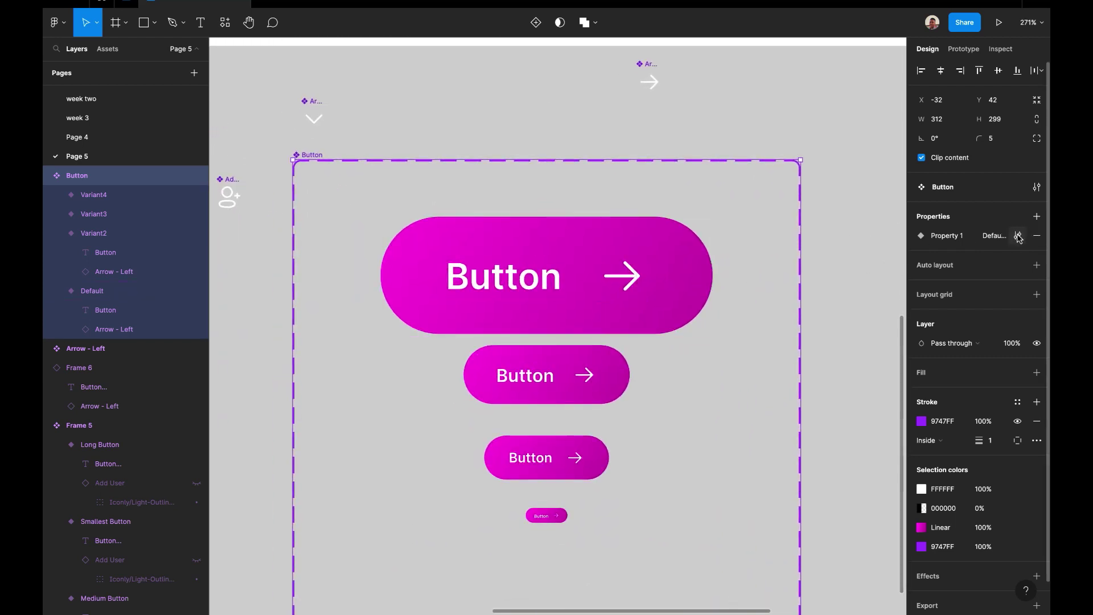
Rename the Button set's variant property to Button Sizes and its Default value to Big Button
{"action": "left_click", "coordinate": [1018, 236]}
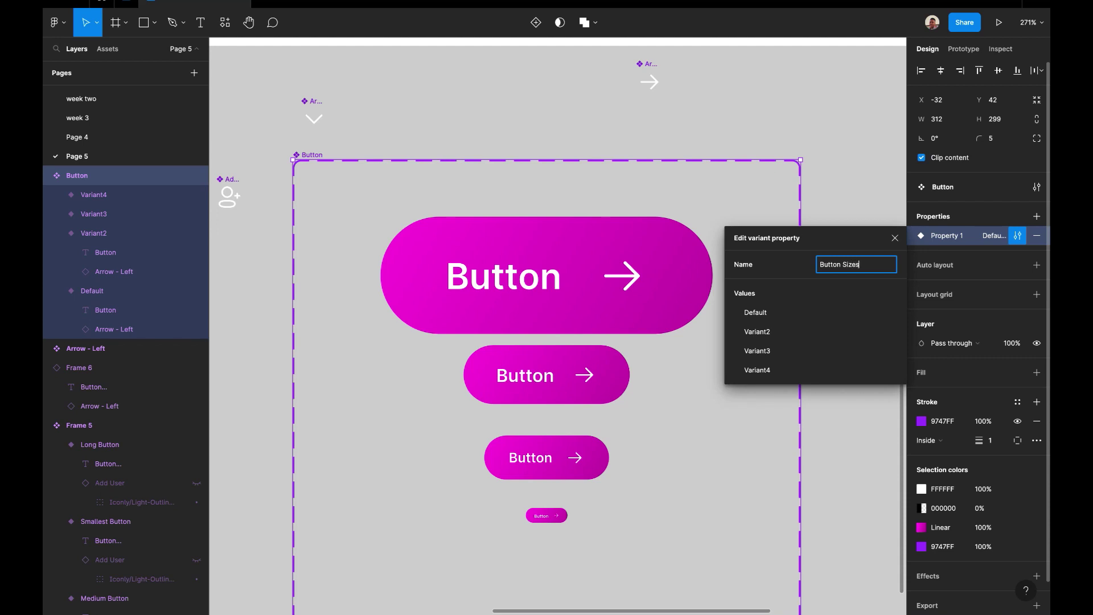
{"action": "key", "text": "Return"}
{"action": "double_click", "coordinate": [764, 314]}
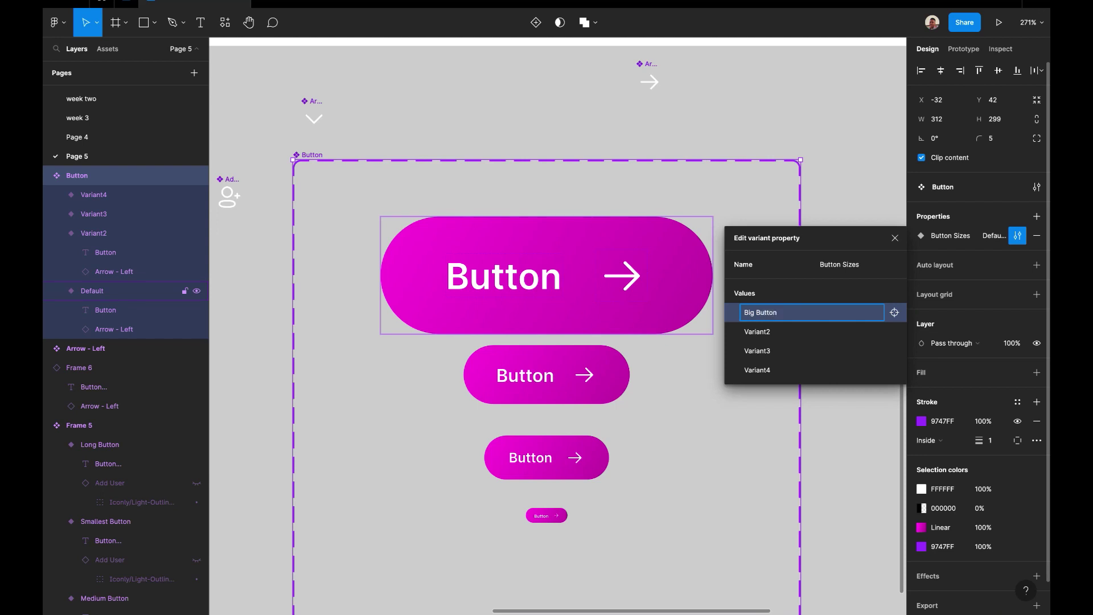
{"action": "left_click", "coordinate": [552, 371]}
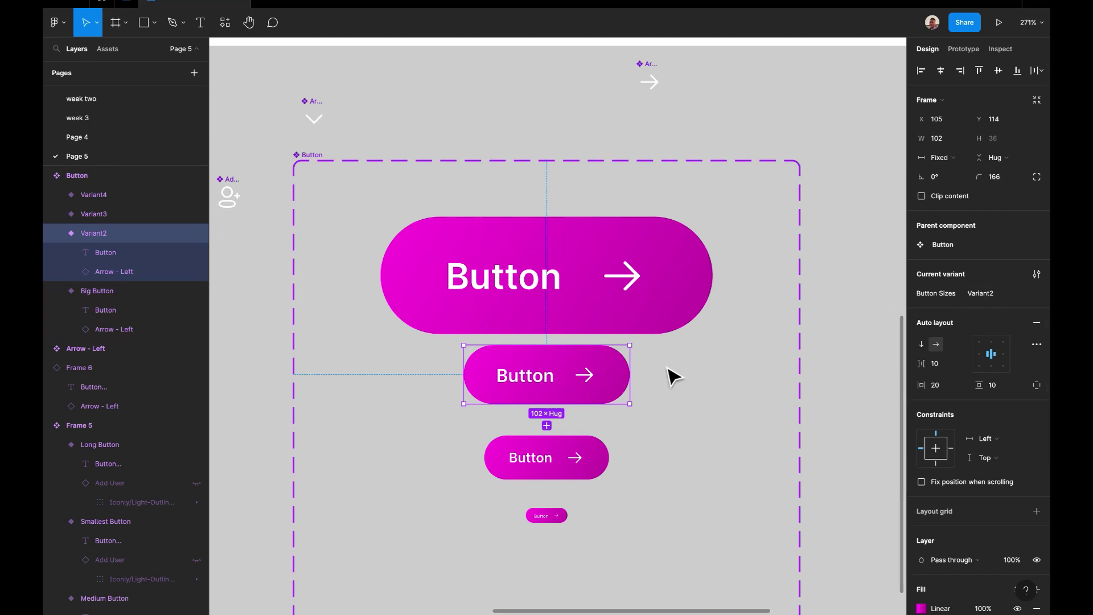
{"action": "left_click", "coordinate": [740, 337]}
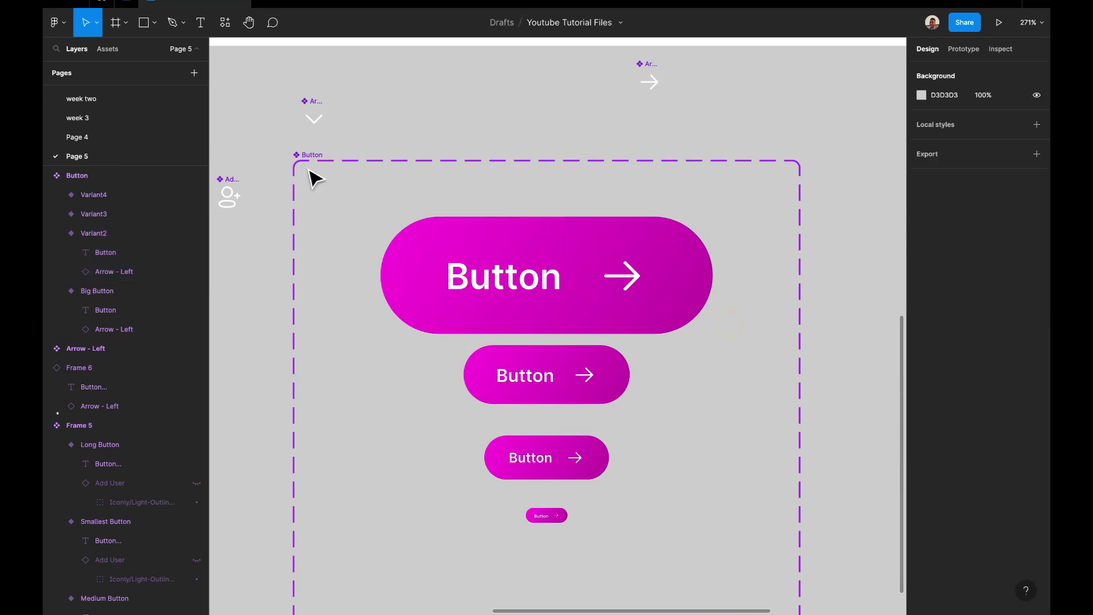
Rename the Variant2 value of the Button Sizes property to Semi medium button
{"action": "left_click", "coordinate": [313, 162]}
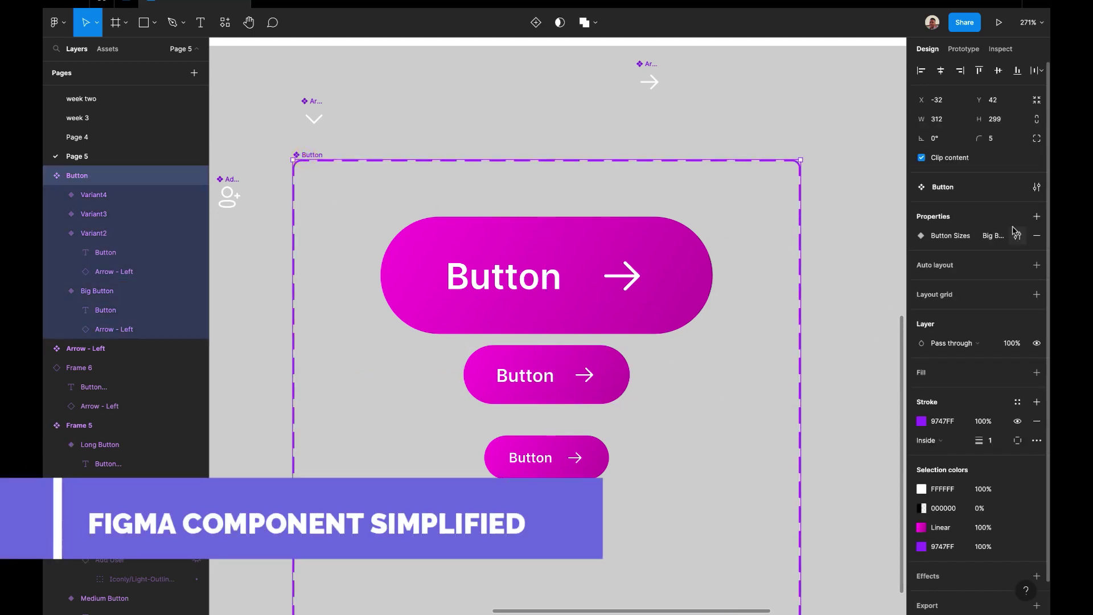
{"action": "left_click", "coordinate": [1018, 236]}
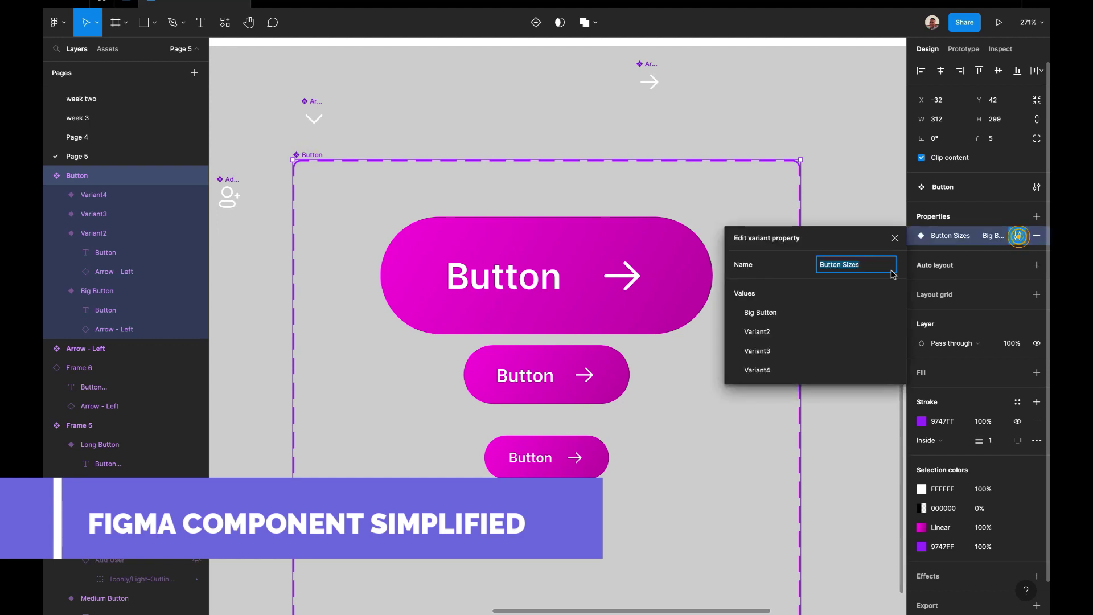
{"action": "double_click", "coordinate": [754, 334]}
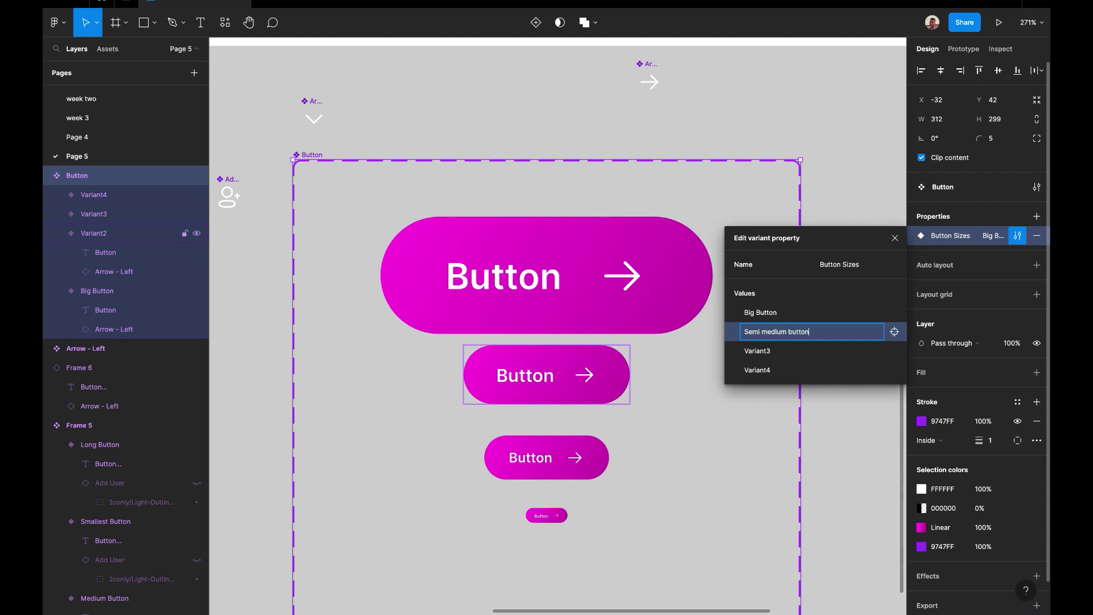
{"action": "key", "text": "Return"}
Rename the Variant3 value to Medium Button and the Variant4 value to Small Button
{"action": "double_click", "coordinate": [760, 351]}
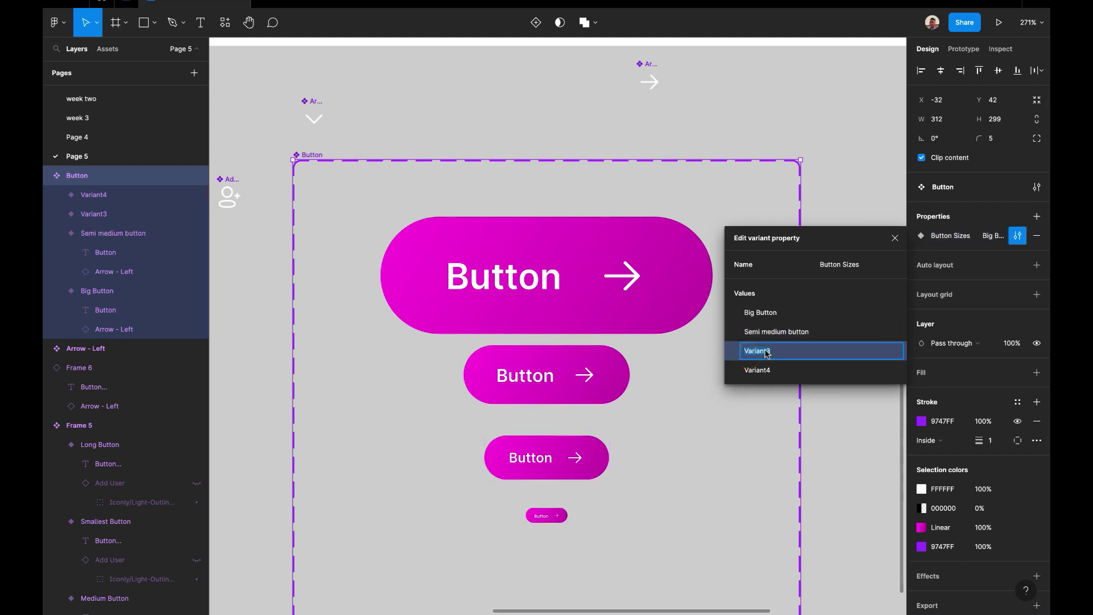
{"action": "type", "text": "Medium Button"}
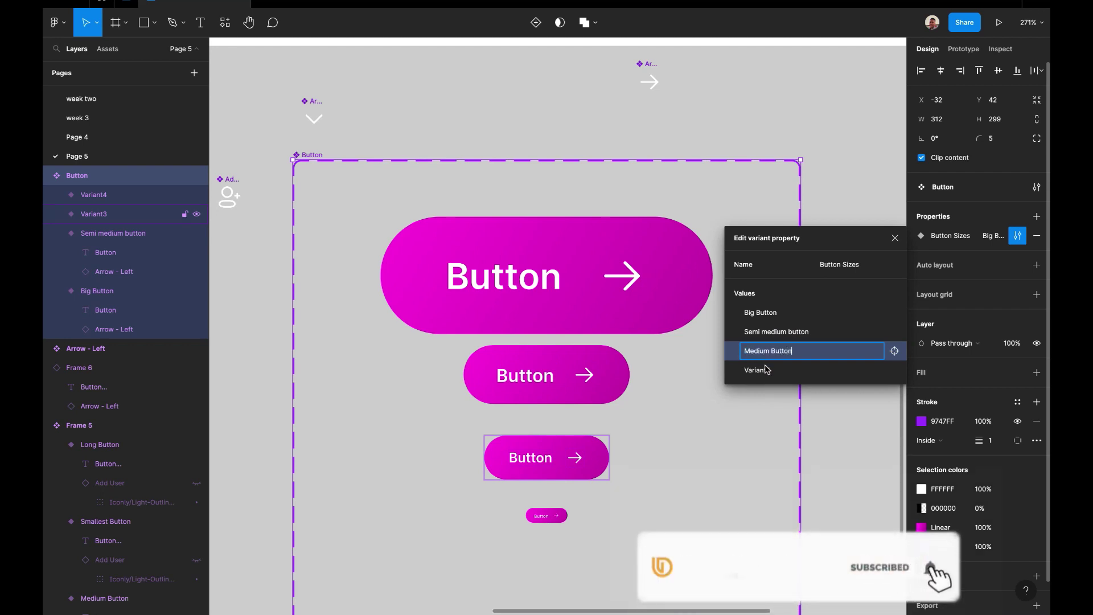
{"action": "key", "text": "Return"}
{"action": "double_click", "coordinate": [766, 371]}
{"action": "type", "text": "Small Bu"}
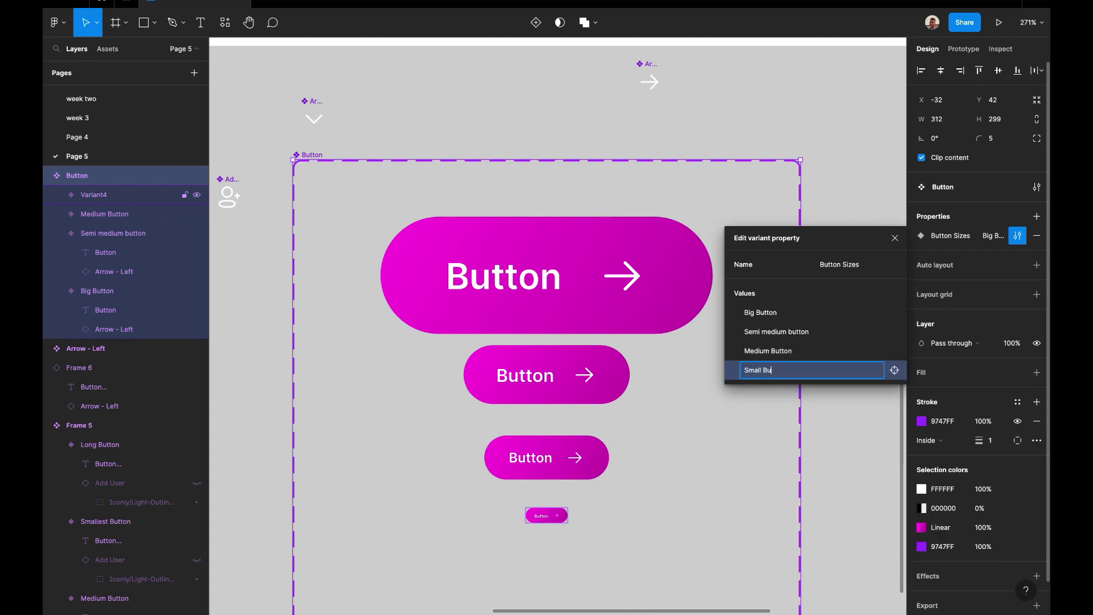
{"action": "type", "text": "tton"}
{"action": "key", "text": "Return"}
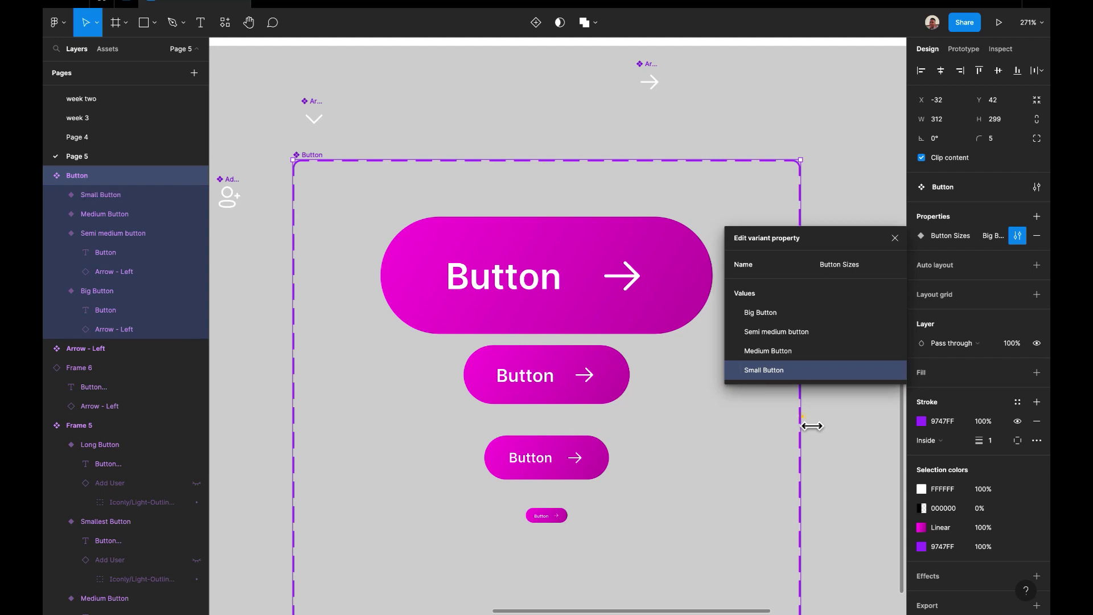
{"action": "scroll", "coordinate": [813, 425], "scroll_direction": "right", "scroll_amount": 1}
{"action": "left_click", "coordinate": [805, 415]}
{"action": "scroll", "coordinate": [740, 416], "scroll_direction": "down", "scroll_amount": 1}
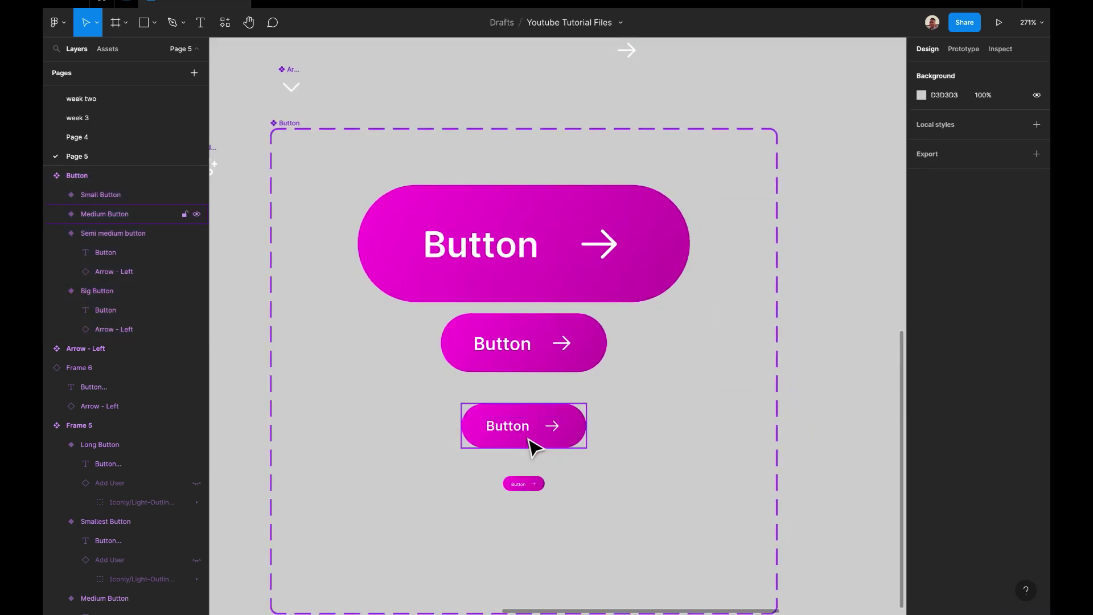
Duplicate the Semi medium button variant below the Small Button and widen the copy to about 245, roughly centred in the set
{"action": "scroll", "coordinate": [532, 433], "scroll_direction": "down", "scroll_amount": 3}
{"action": "right_click", "coordinate": [532, 267]}
{"action": "key", "text": "Escape"}
{"action": "left_click", "coordinate": [536, 264]}
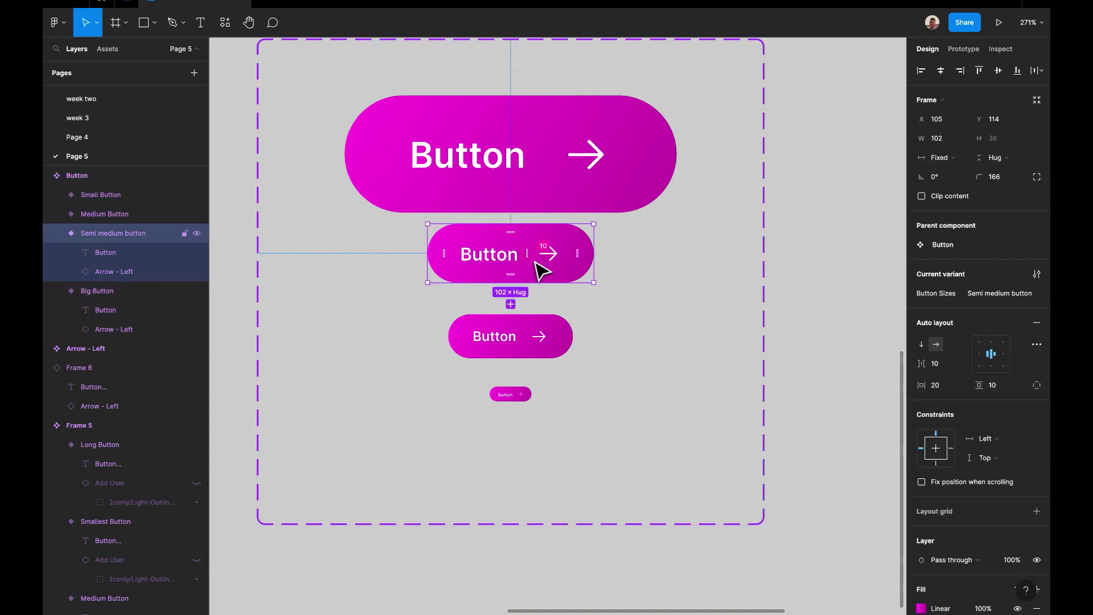
{"action": "left_click_drag", "start_coordinate": [541, 268], "coordinate": [718, 459]}
{"action": "left_click_drag", "start_coordinate": [653, 455], "coordinate": [641, 456]}
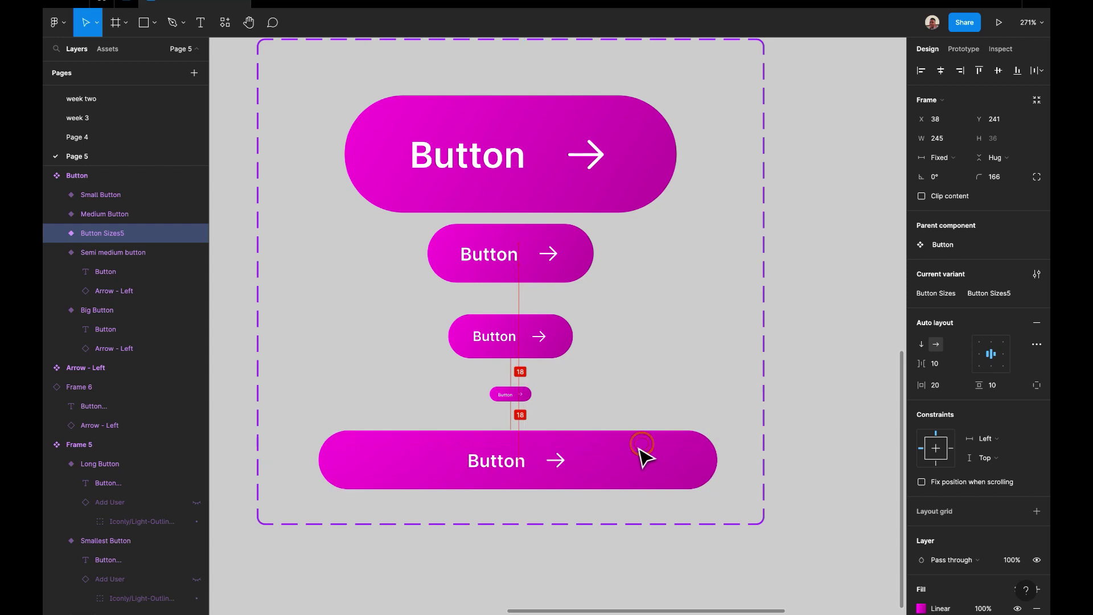
{"action": "scroll", "coordinate": [640, 366], "scroll_direction": "up", "scroll_amount": 2}
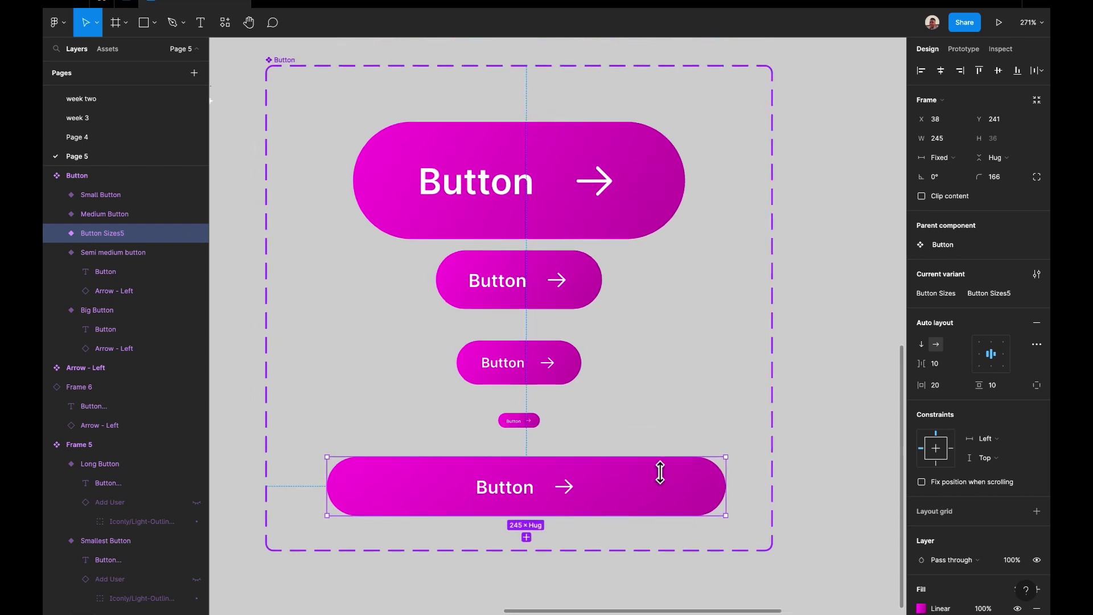
Rename the new wide variant's value in the Button Sizes property to Long Button
{"action": "left_click", "coordinate": [857, 300]}
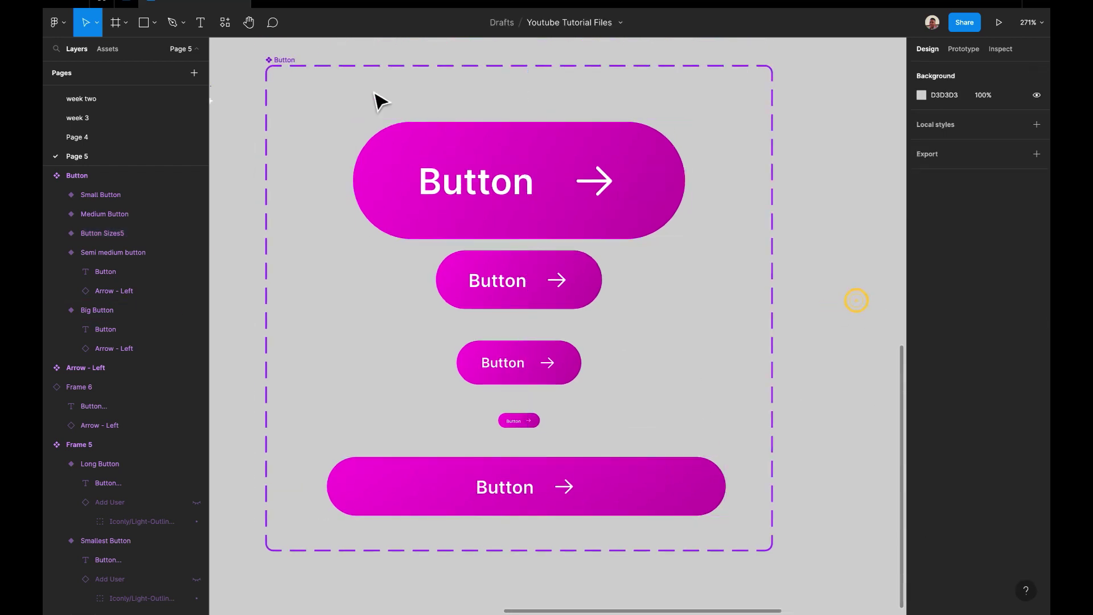
{"action": "left_click", "coordinate": [284, 60]}
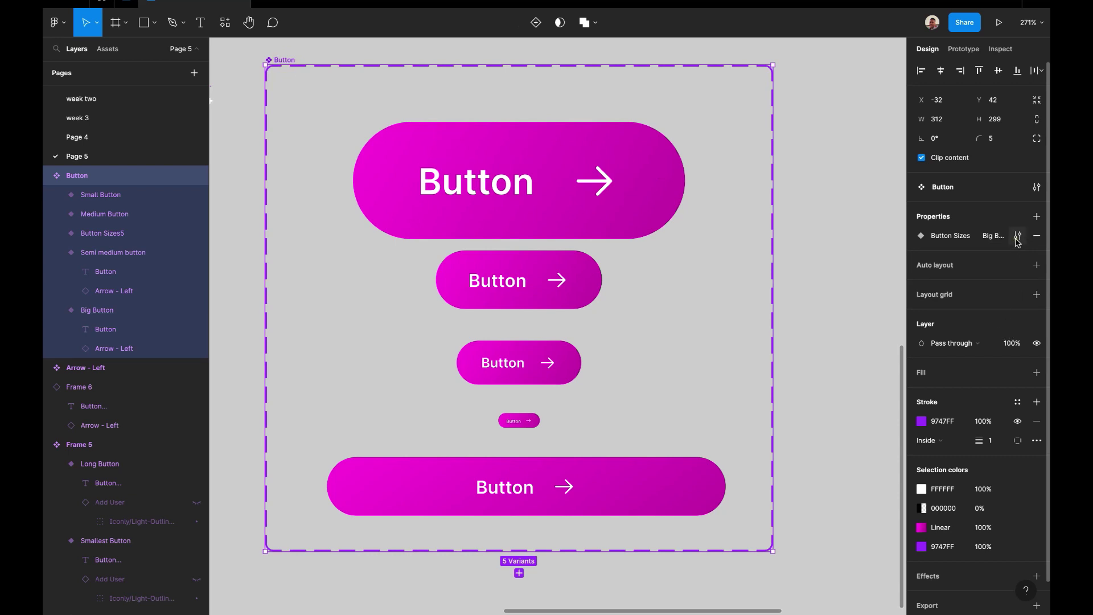
{"action": "left_click", "coordinate": [1017, 239]}
{"action": "double_click", "coordinate": [773, 390]}
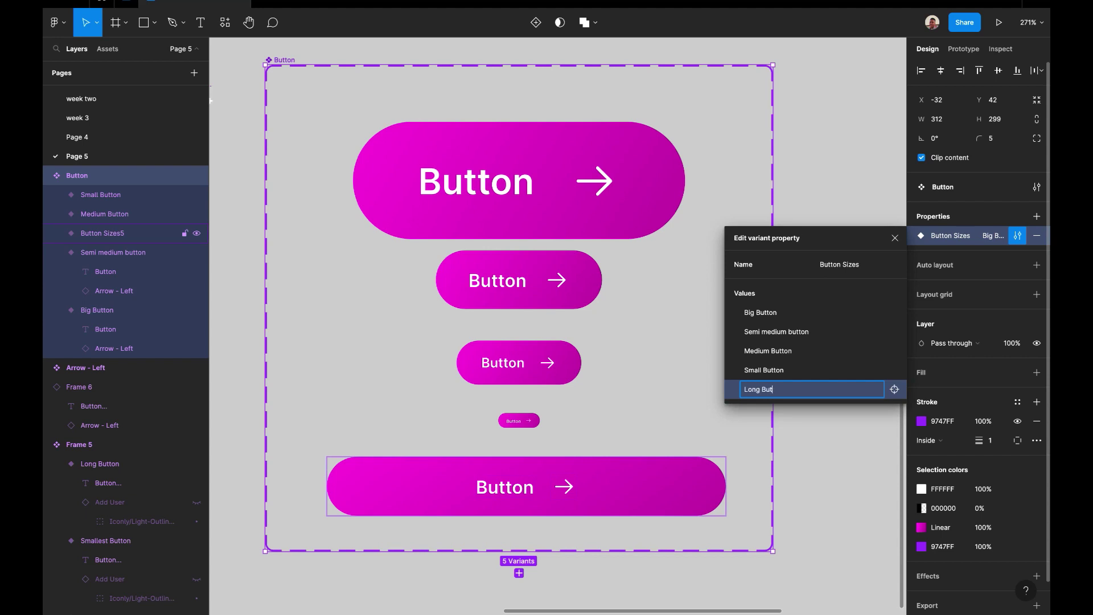
{"action": "key", "text": "Return"}
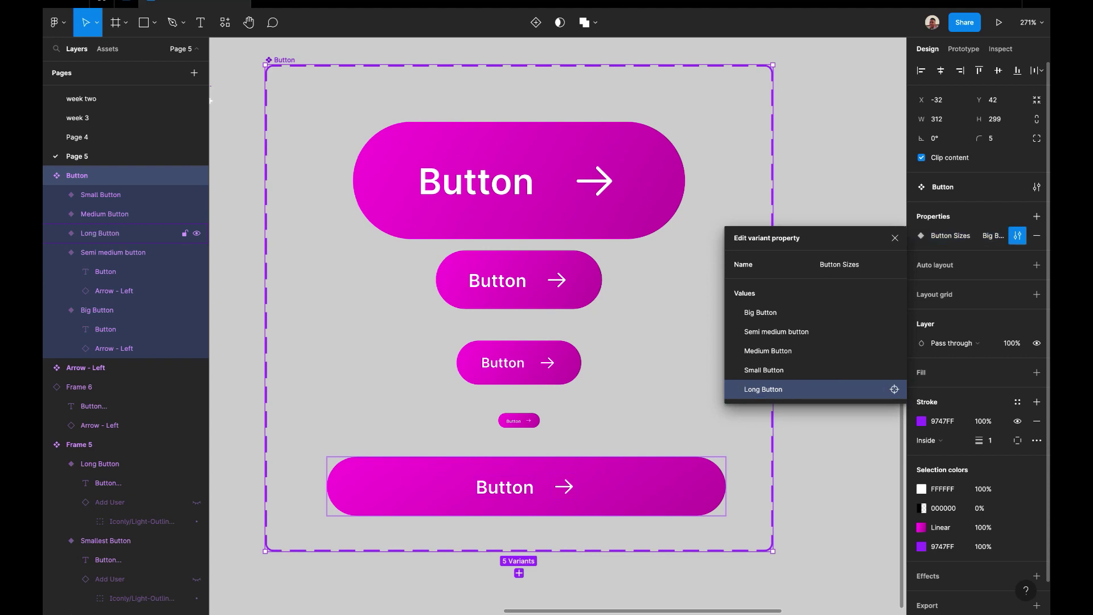
{"action": "key", "text": "Escape"}
Review the finished variants against the stages in Frame 1 and select the Instance stage label
{"action": "scroll", "coordinate": [671, 386], "scroll_direction": "down", "scroll_amount": 3}
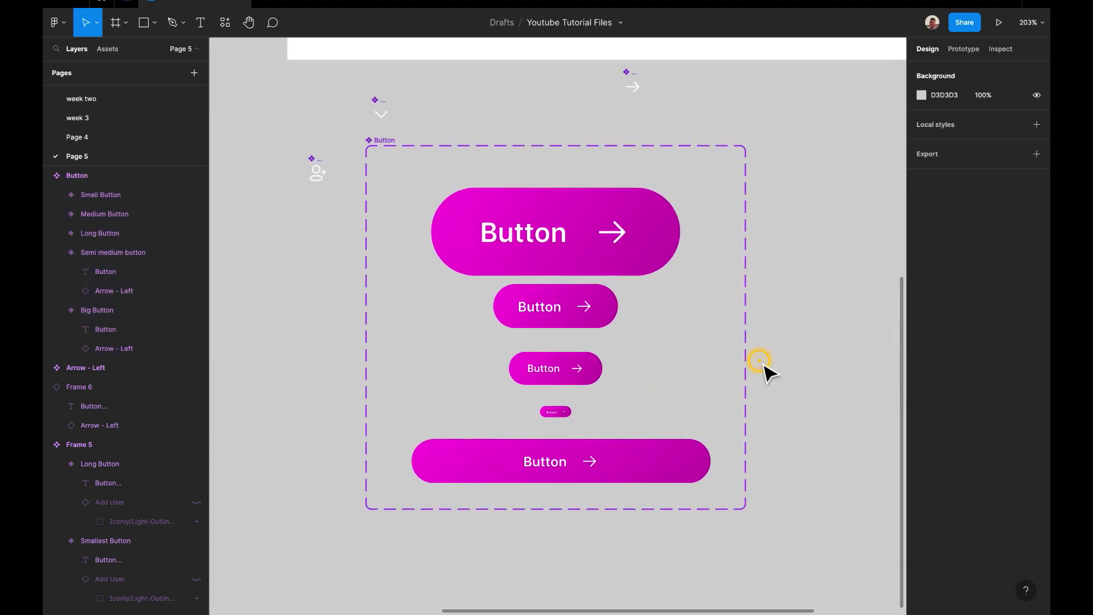
{"action": "scroll", "coordinate": [764, 365], "scroll_direction": "right", "scroll_amount": 2}
{"action": "left_click", "coordinate": [574, 456]}
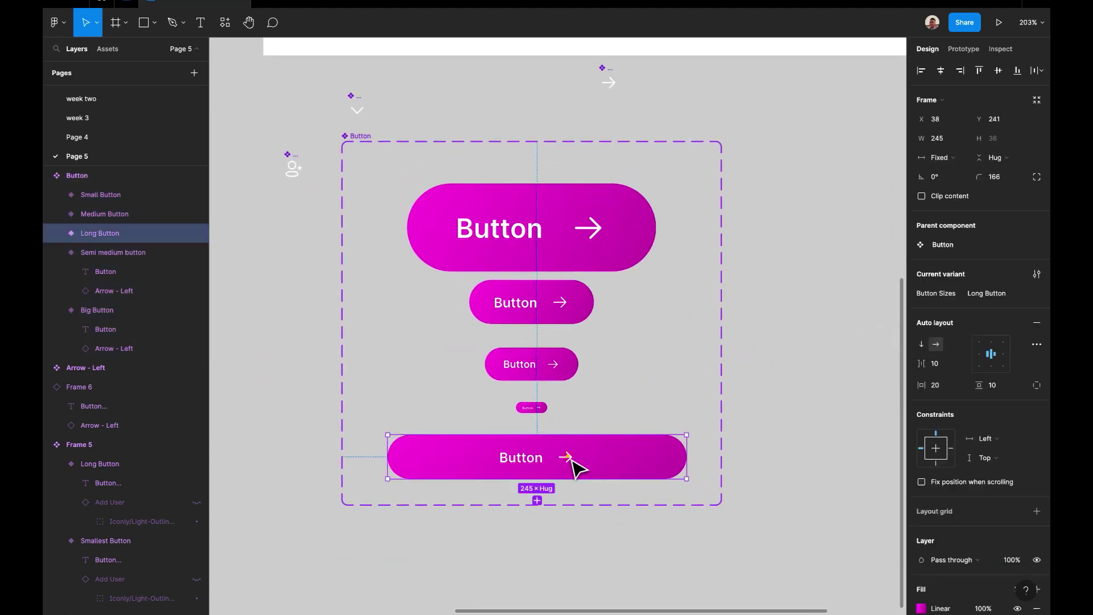
{"action": "scroll", "coordinate": [627, 408], "scroll_direction": "down", "scroll_amount": 4}
{"action": "scroll", "coordinate": [604, 319], "scroll_direction": "right", "scroll_amount": 1}
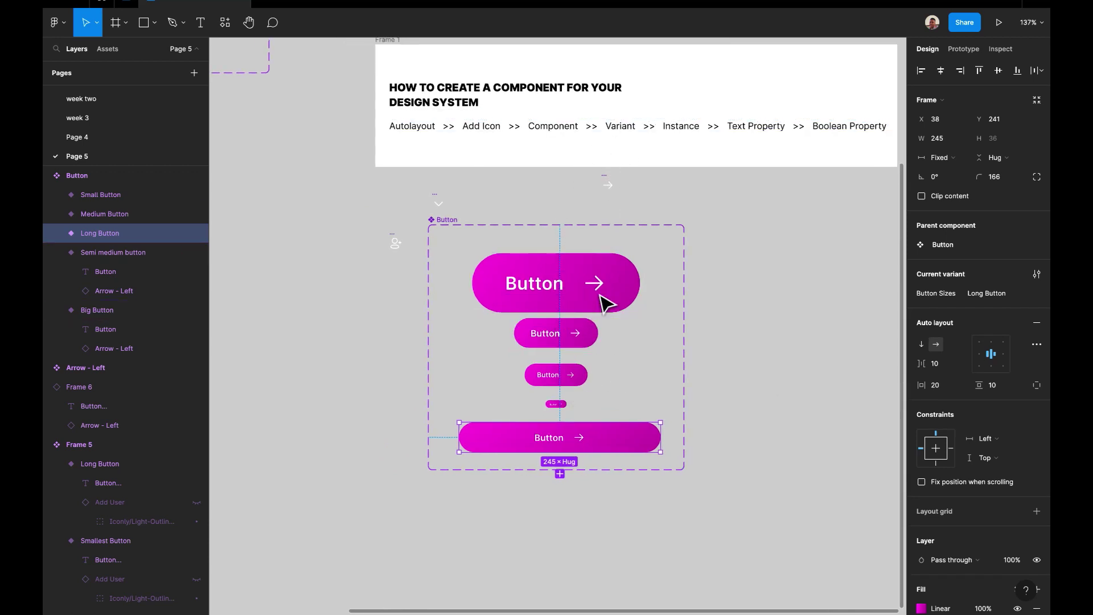
{"action": "scroll", "coordinate": [626, 361], "scroll_direction": "right", "scroll_amount": 1}
{"action": "scroll", "coordinate": [613, 159], "scroll_direction": "up", "scroll_amount": 1}
{"action": "scroll", "coordinate": [614, 159], "scroll_direction": "right", "scroll_amount": 1}
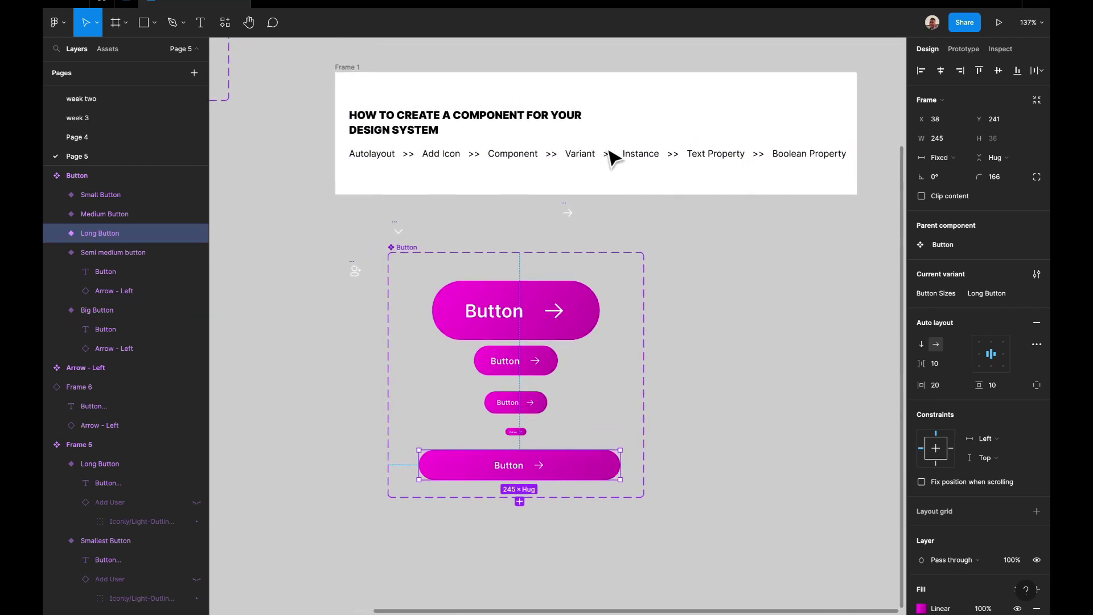
{"action": "left_click", "coordinate": [632, 156]}
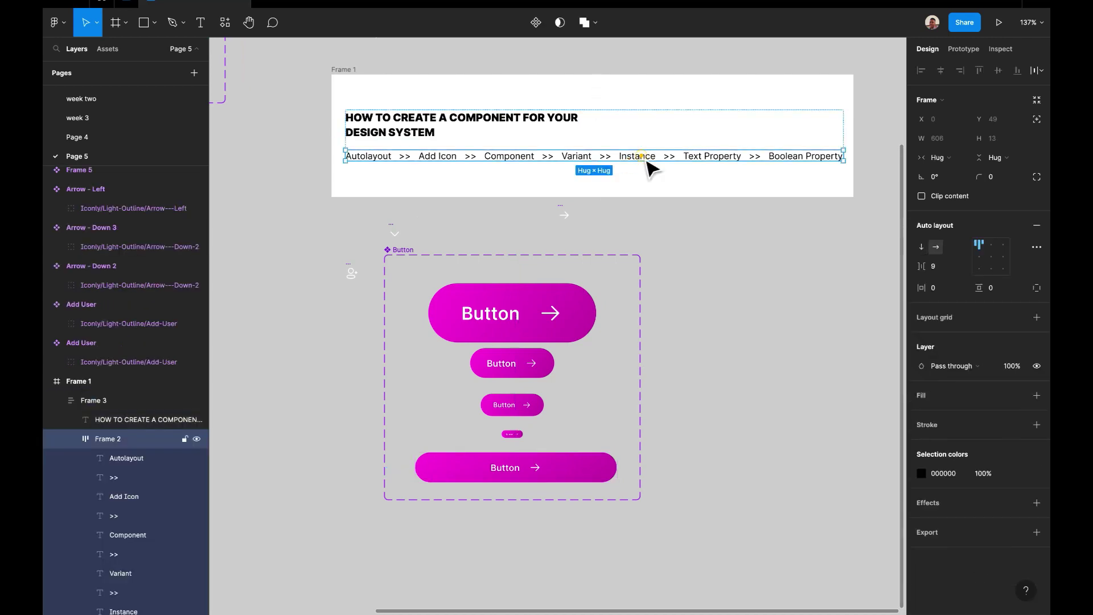
{"action": "left_click", "coordinate": [647, 160]}
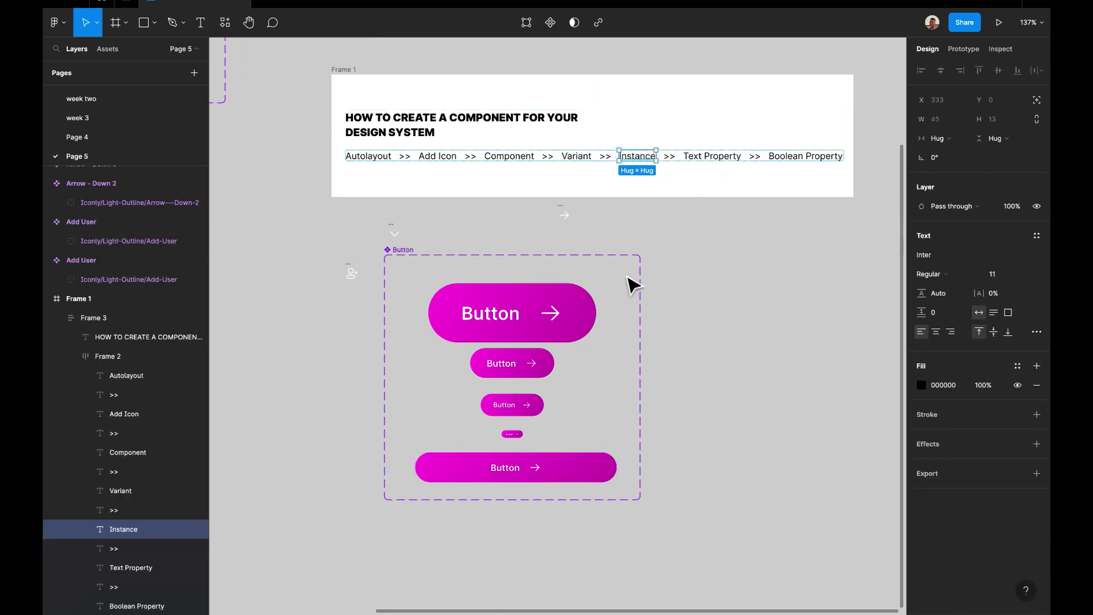
Place an instance of the Big Button variant on the empty canvas beside the Button component set
{"action": "left_click", "coordinate": [500, 327]}
{"action": "scroll", "coordinate": [500, 326], "scroll_direction": "up", "scroll_amount": 4}
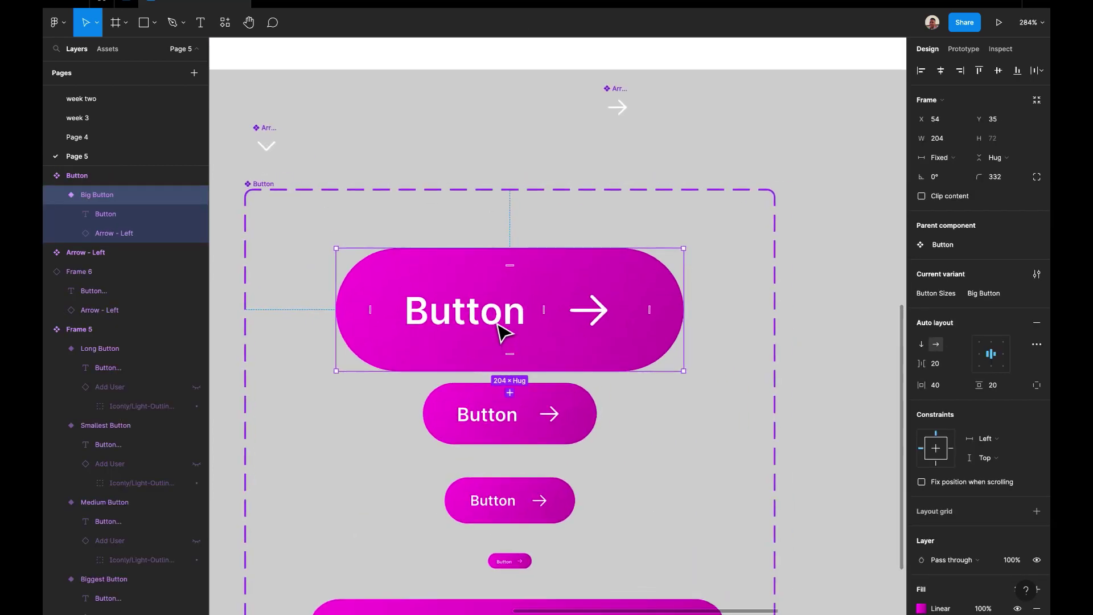
{"action": "double_click", "coordinate": [495, 323]}
{"action": "left_click", "coordinate": [480, 326]}
{"action": "scroll", "coordinate": [766, 340], "scroll_direction": "down", "scroll_amount": 3}
{"action": "left_click_drag", "start_coordinate": [490, 341], "coordinate": [811, 335]}
{"action": "scroll", "coordinate": [811, 335], "scroll_direction": "right", "scroll_amount": 3}
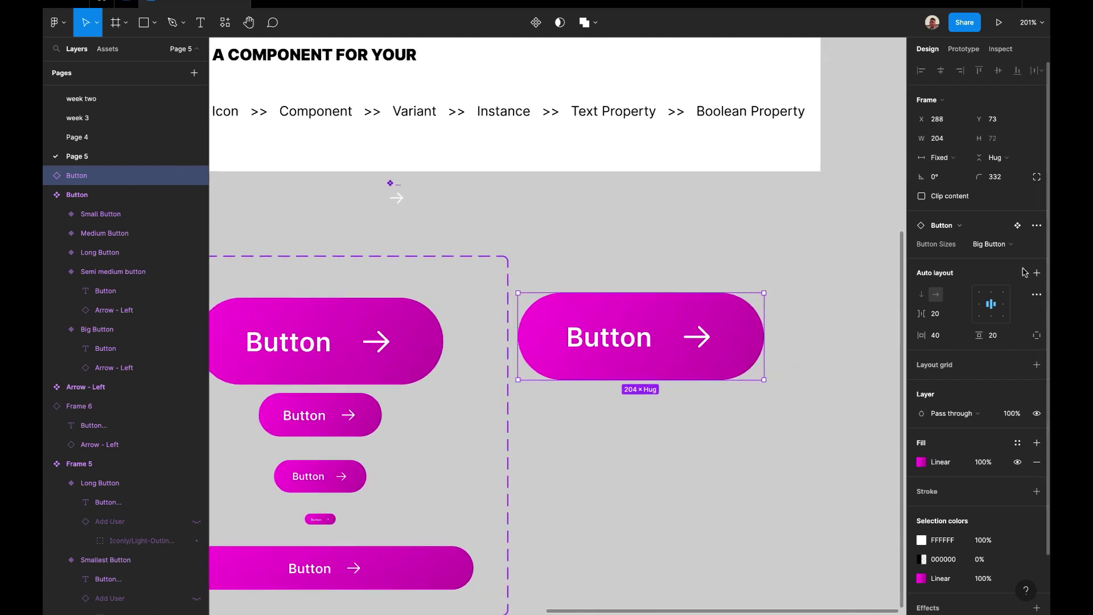
Switch the instance's Button Sizes through Semi medium button, Medium Button, Small Button and Long Button
{"action": "left_click", "coordinate": [992, 244]}
{"action": "left_click", "coordinate": [1007, 259]}
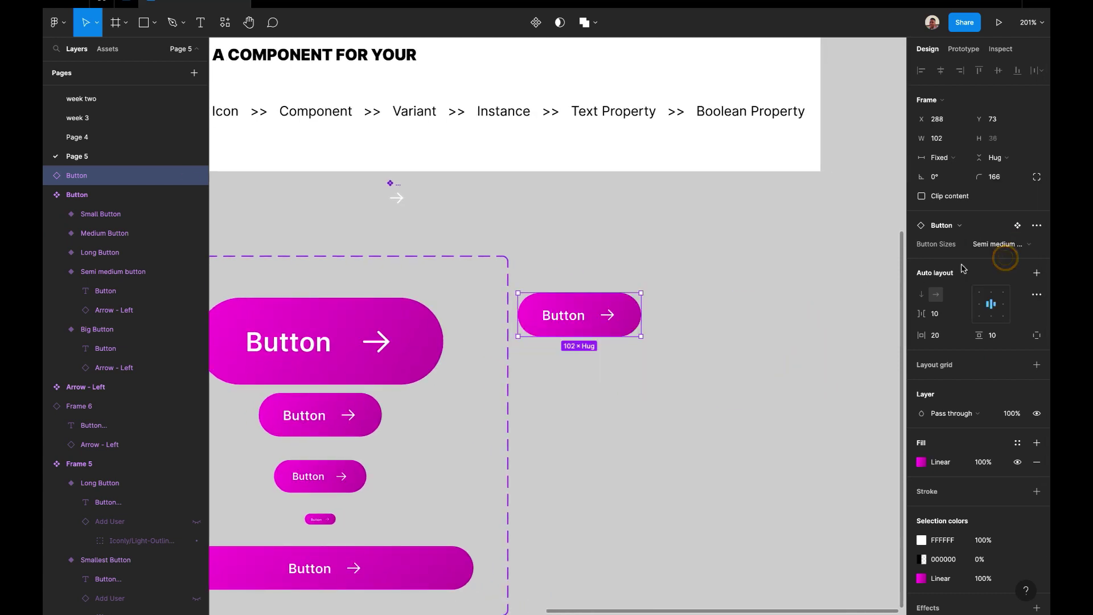
{"action": "left_click", "coordinate": [997, 246]}
{"action": "left_click", "coordinate": [1018, 260]}
{"action": "left_click", "coordinate": [1017, 246]}
{"action": "left_click", "coordinate": [1009, 257]}
{"action": "left_click", "coordinate": [1009, 245]}
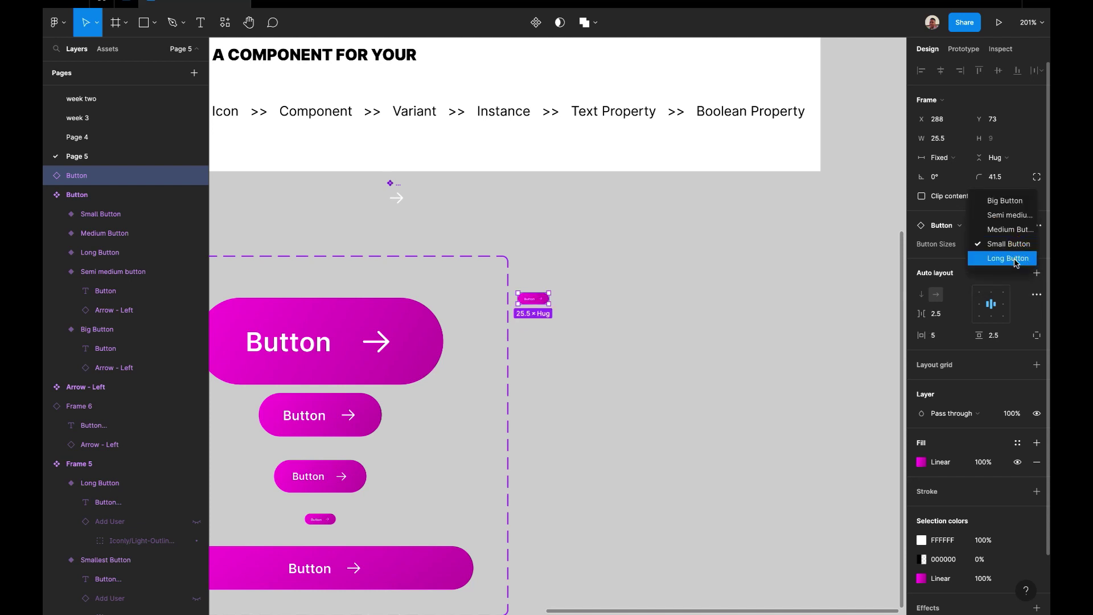
{"action": "left_click", "coordinate": [1016, 260]}
Switch the instance's size back through Small Button, Medium Button and Semi medium button to Big Button
{"action": "left_click", "coordinate": [1018, 245]}
{"action": "left_click", "coordinate": [1009, 229]}
{"action": "left_click", "coordinate": [1009, 245]}
{"action": "left_click", "coordinate": [1010, 228]}
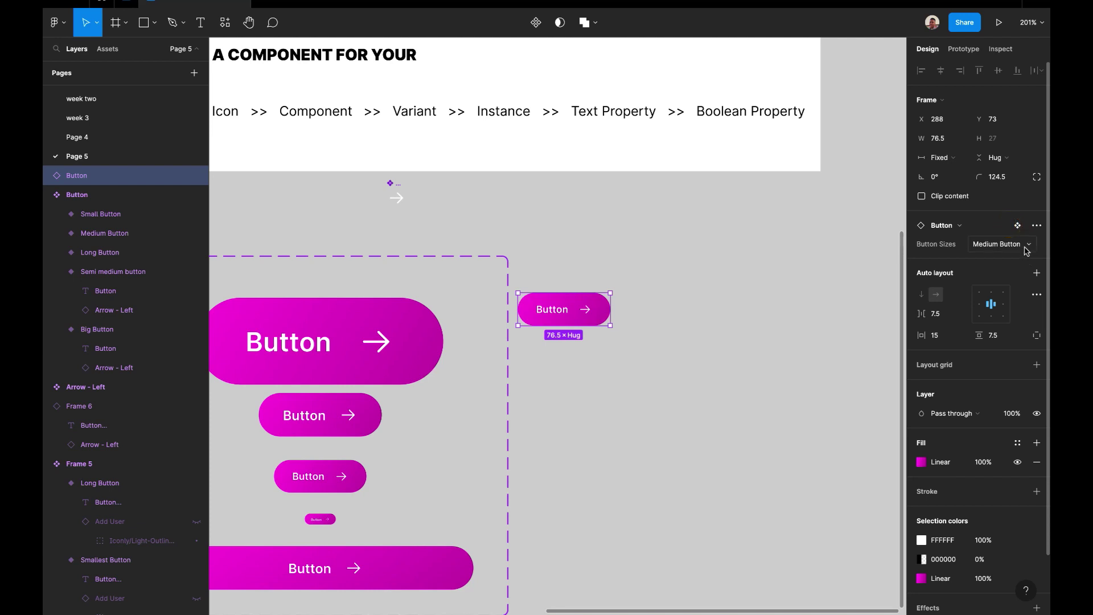
{"action": "left_click", "coordinate": [1027, 250]}
{"action": "left_click", "coordinate": [1011, 229]}
{"action": "left_click", "coordinate": [1019, 246]}
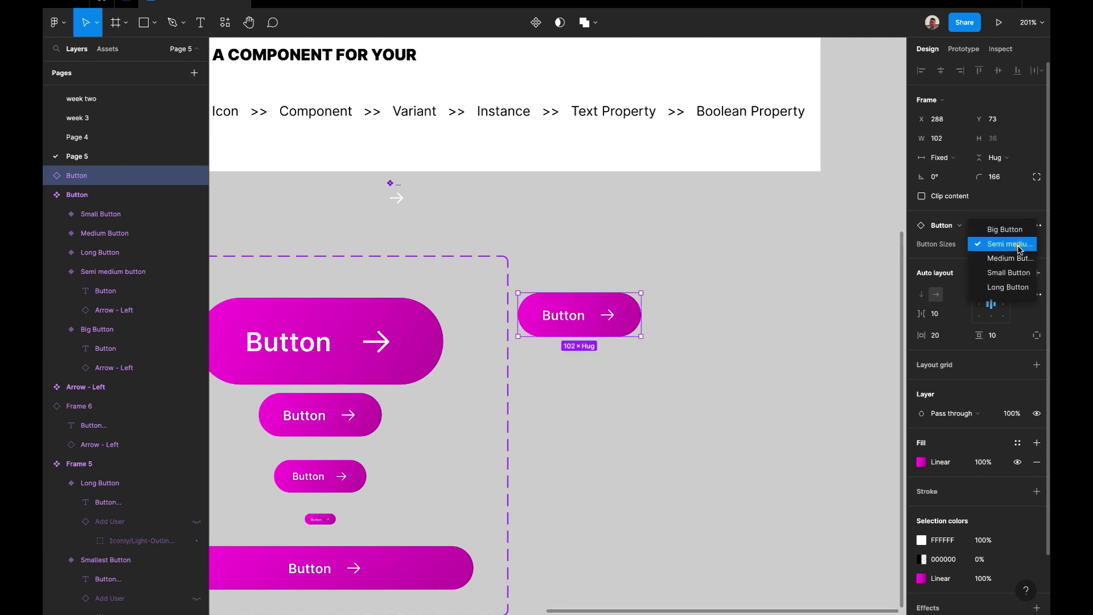
{"action": "left_click", "coordinate": [1006, 229]}
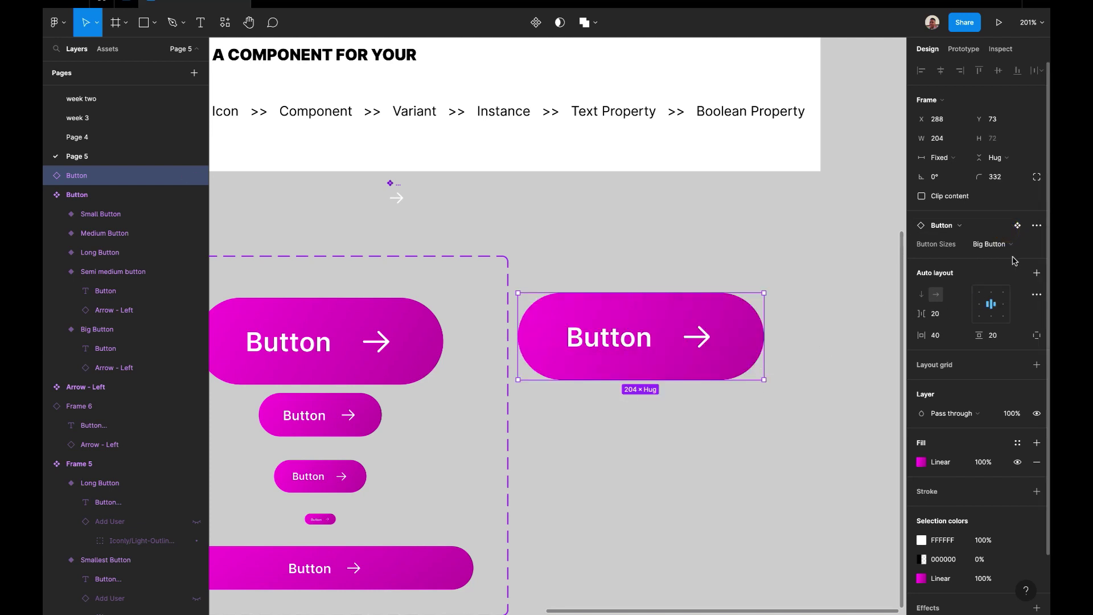
Cycle the instance once more from Semi medium button through to Long Button, and delete the instance
{"action": "left_click", "coordinate": [1005, 244]}
{"action": "left_click", "coordinate": [1011, 257]}
{"action": "left_click", "coordinate": [1018, 245]}
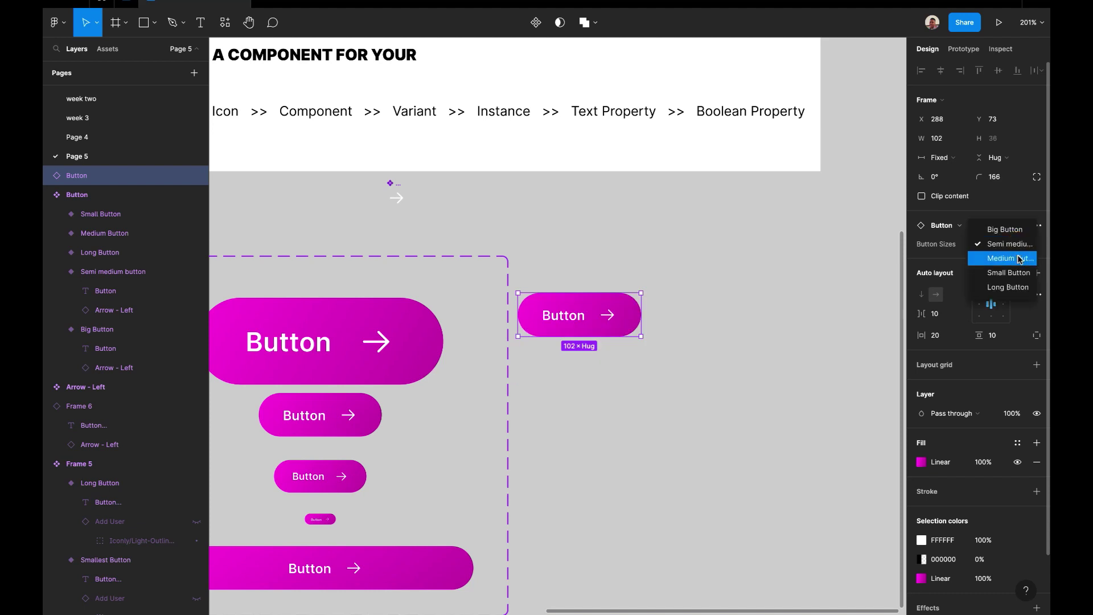
{"action": "left_click", "coordinate": [1019, 258]}
{"action": "left_click", "coordinate": [1018, 246]}
{"action": "left_click", "coordinate": [1019, 257]}
{"action": "left_click", "coordinate": [1018, 247]}
{"action": "left_click", "coordinate": [1015, 257]}
{"action": "scroll", "coordinate": [698, 330], "scroll_direction": "left", "scroll_amount": 3}
{"action": "key", "text": "Delete"}
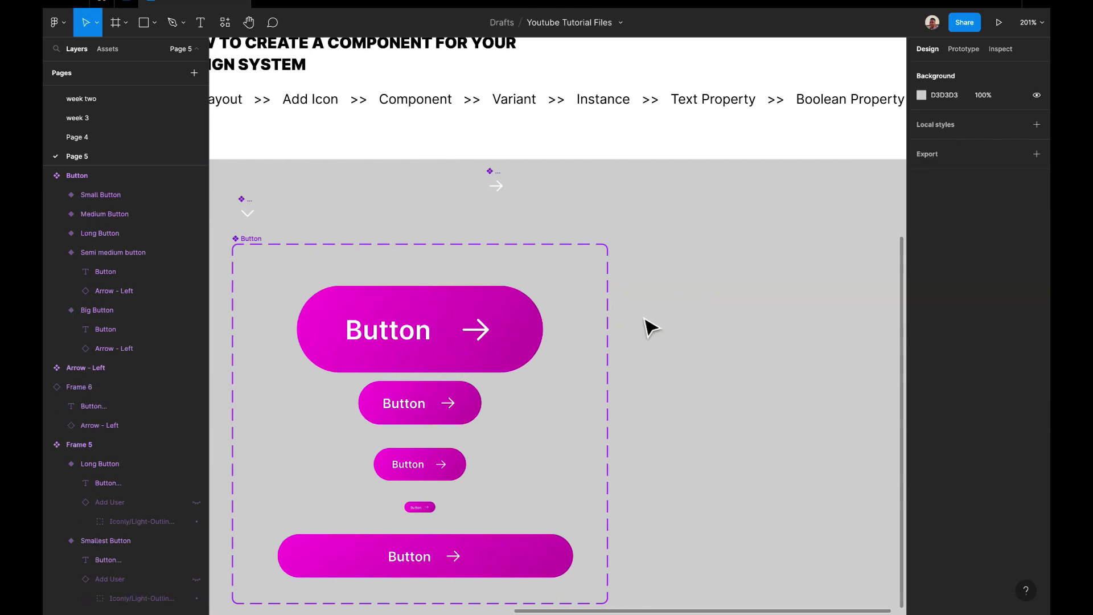
Begin a component property for the Big Button's arrow icon and name it "Icon Instance"
{"action": "left_click", "coordinate": [476, 326]}
{"action": "left_click", "coordinate": [475, 324]}
{"action": "scroll", "coordinate": [700, 325], "scroll_direction": "left", "scroll_amount": 2}
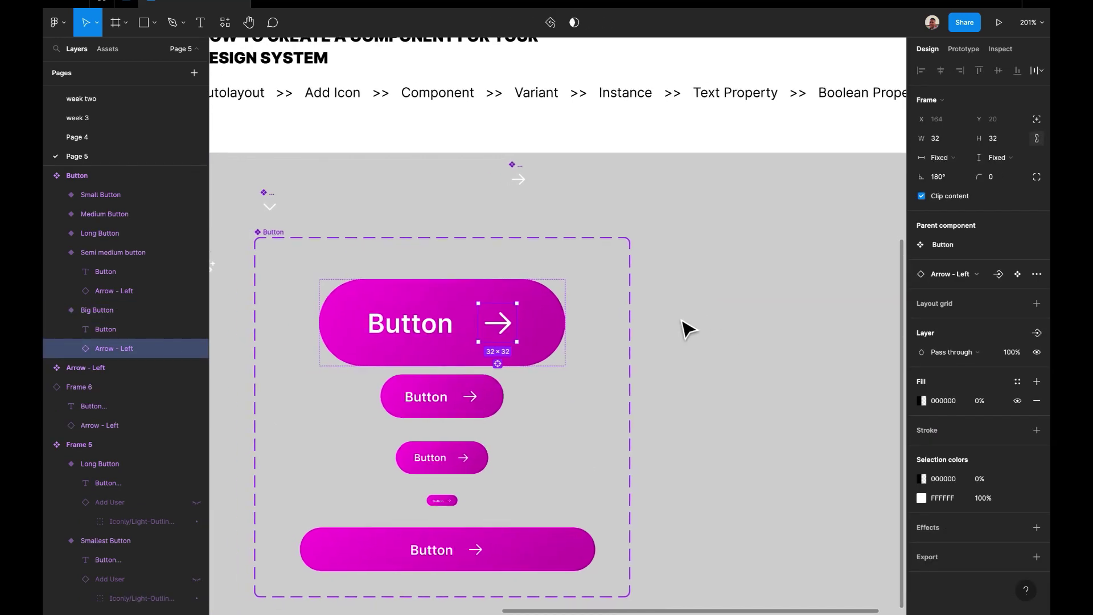
{"action": "scroll", "coordinate": [826, 313], "scroll_direction": "down", "scroll_amount": 1}
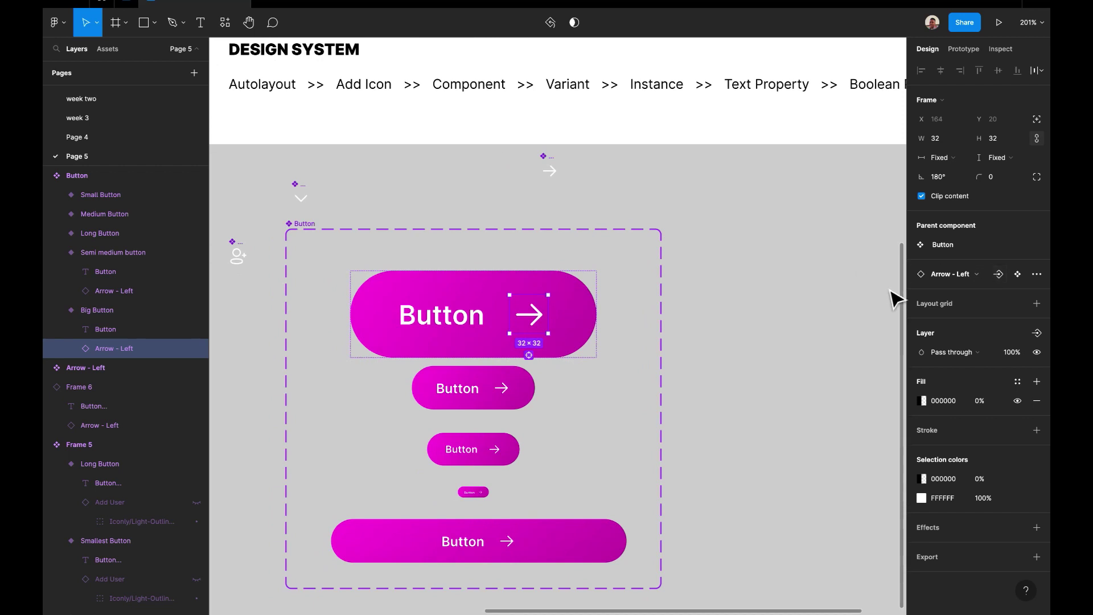
{"action": "left_click", "coordinate": [447, 325]}
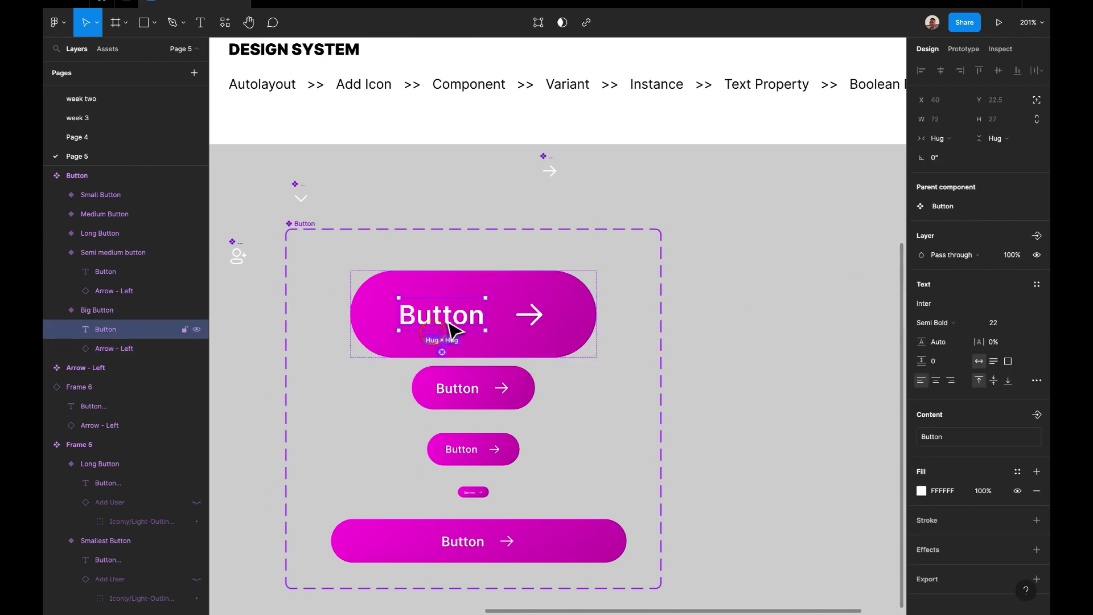
{"action": "left_click", "coordinate": [523, 320]}
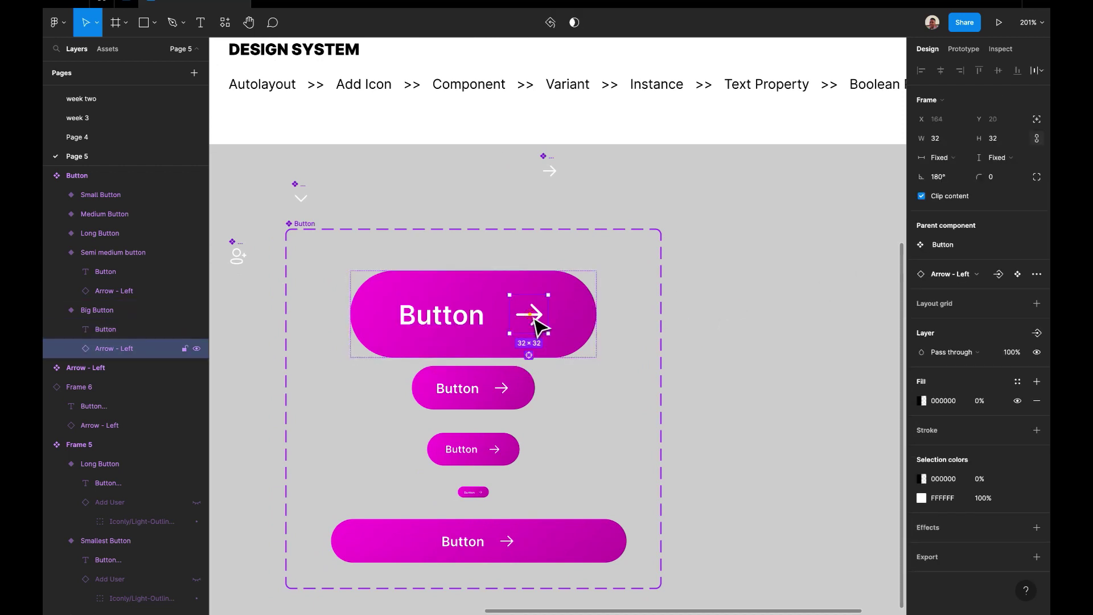
{"action": "left_click", "coordinate": [999, 274]}
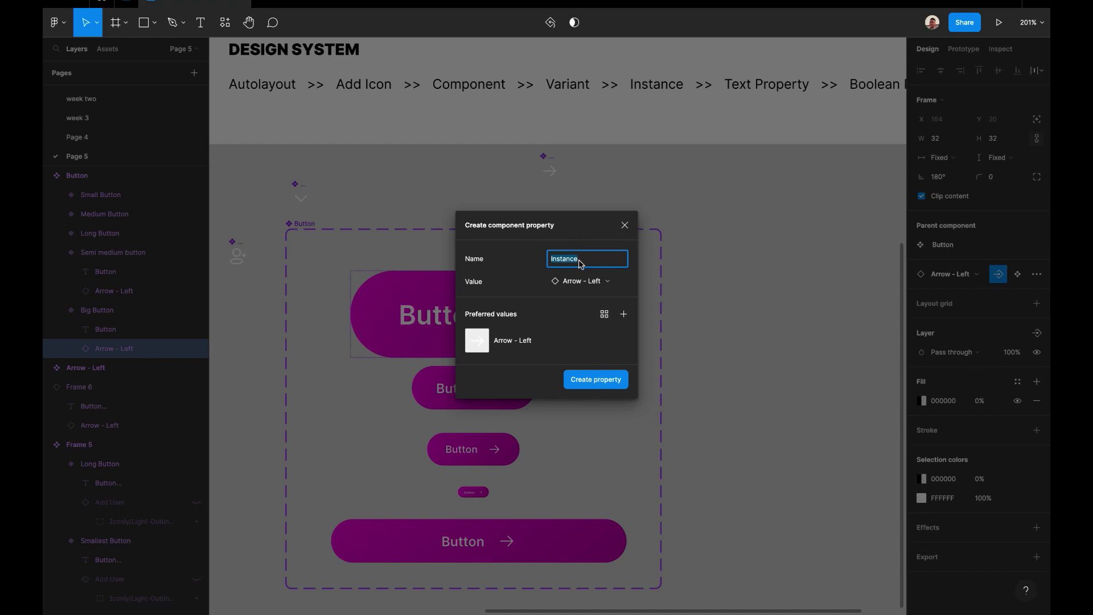
{"action": "key", "text": "BackSpace"}
{"action": "type", "text": "Icon Insta"}
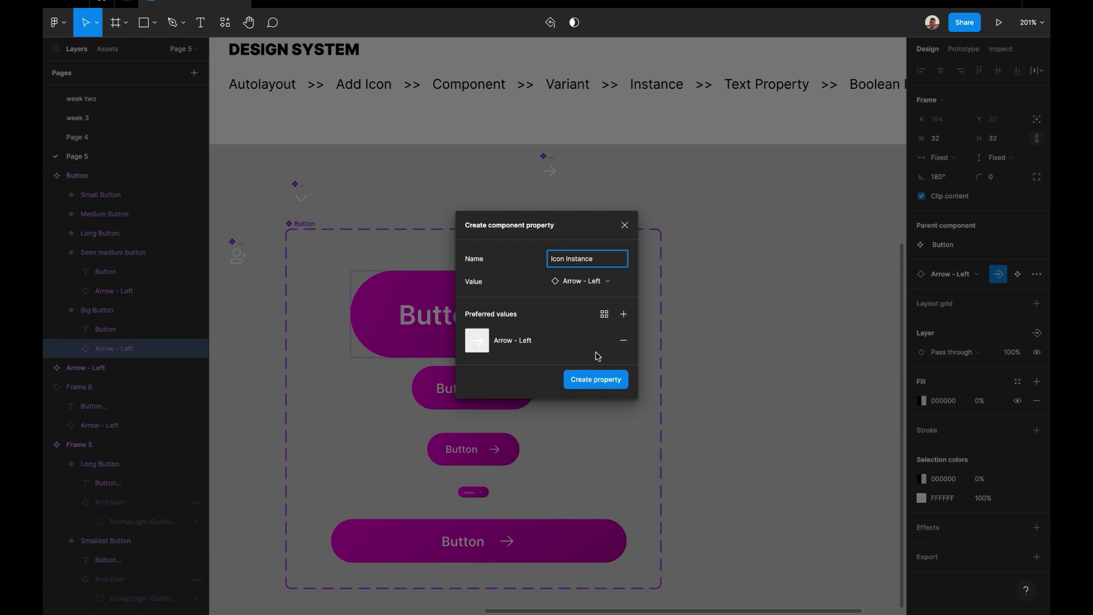
Add Add User and Arrow - Down 2 to the preferred values and create the Icon Instance property
{"action": "left_click", "coordinate": [626, 317]}
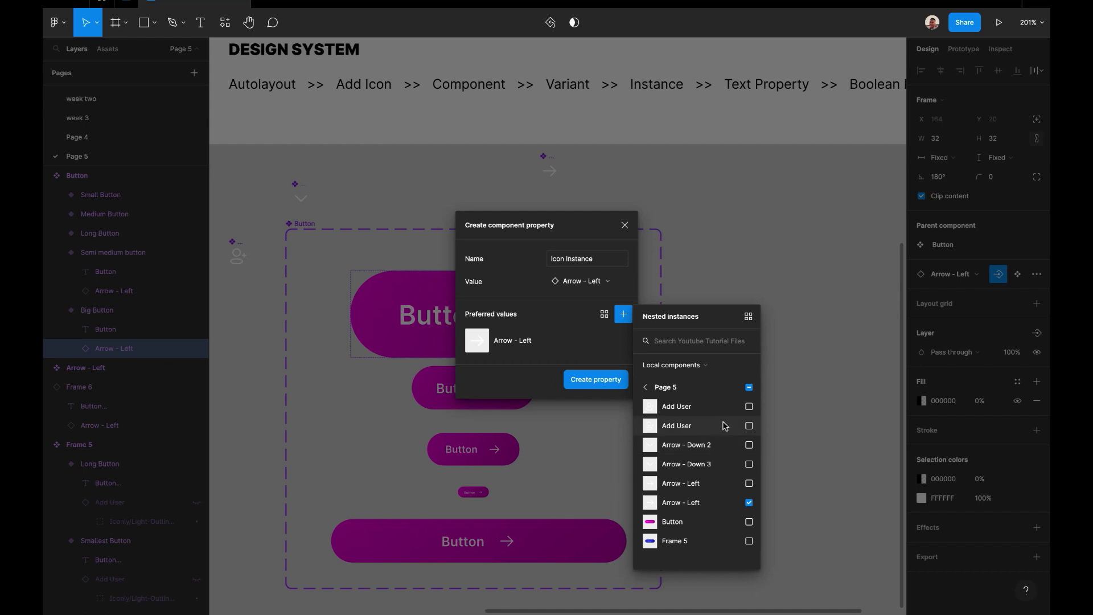
{"action": "left_click", "coordinate": [749, 427]}
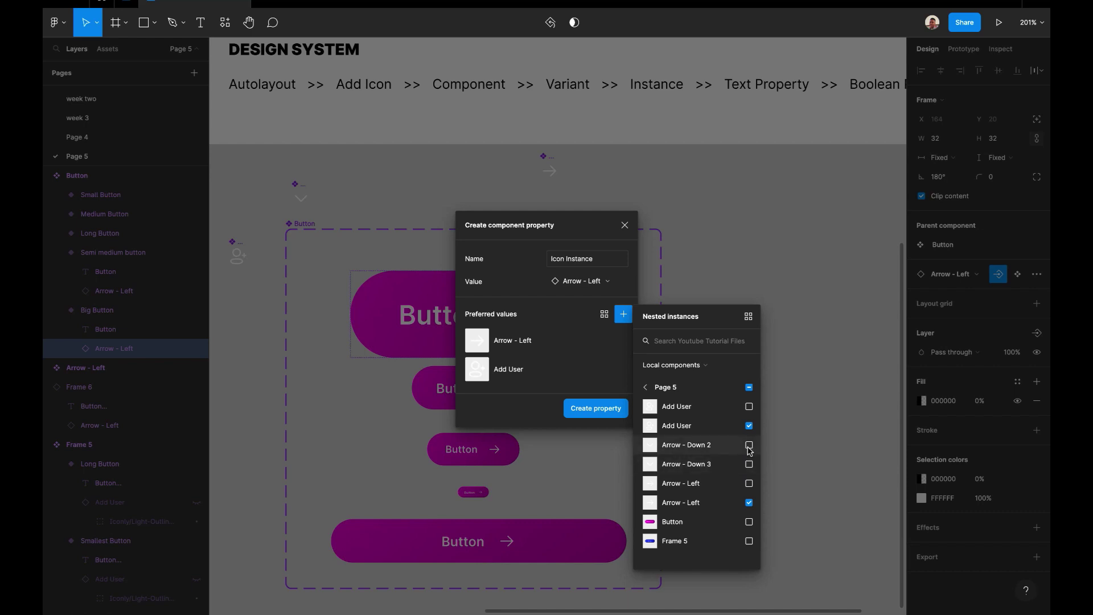
{"action": "left_click", "coordinate": [749, 446]}
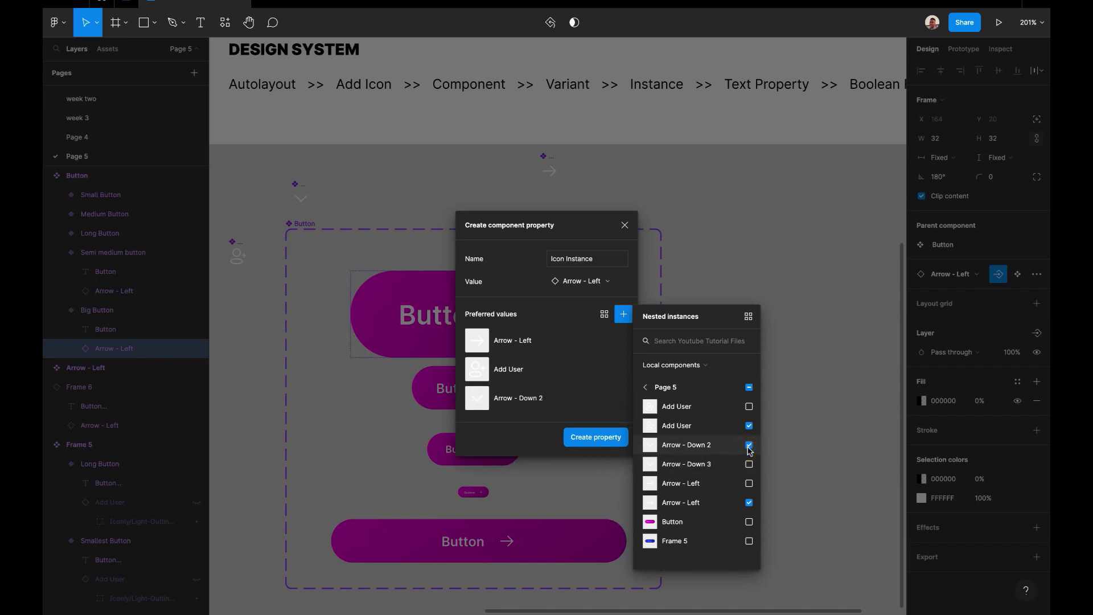
{"action": "left_click", "coordinate": [583, 439]}
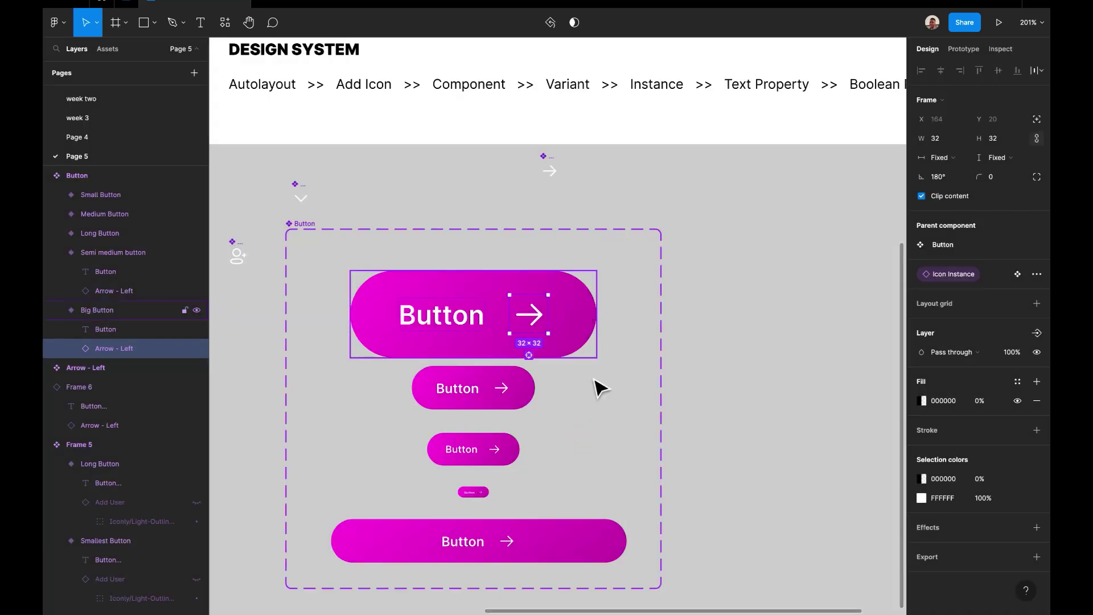
Place an instance of the Big Button variant on the empty canvas beside the component set
{"action": "scroll", "coordinate": [595, 383], "scroll_direction": "down", "scroll_amount": 2}
{"action": "left_click", "coordinate": [664, 341]}
{"action": "double_click", "coordinate": [471, 321]}
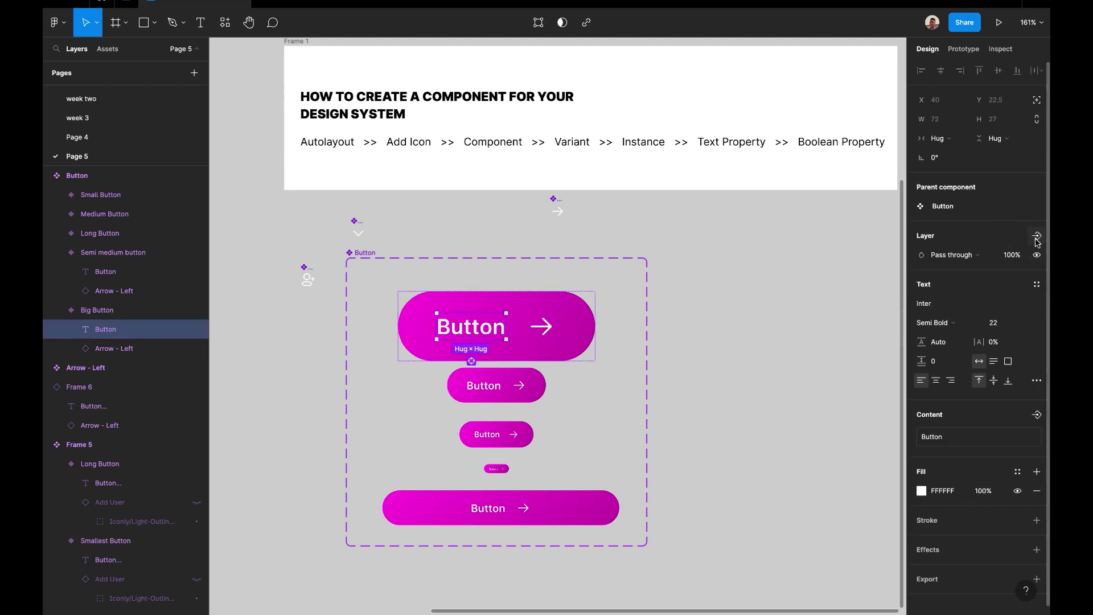
{"action": "left_click", "coordinate": [710, 307]}
{"action": "scroll", "coordinate": [709, 308], "scroll_direction": "up", "scroll_amount": 1}
{"action": "left_click", "coordinate": [518, 327]}
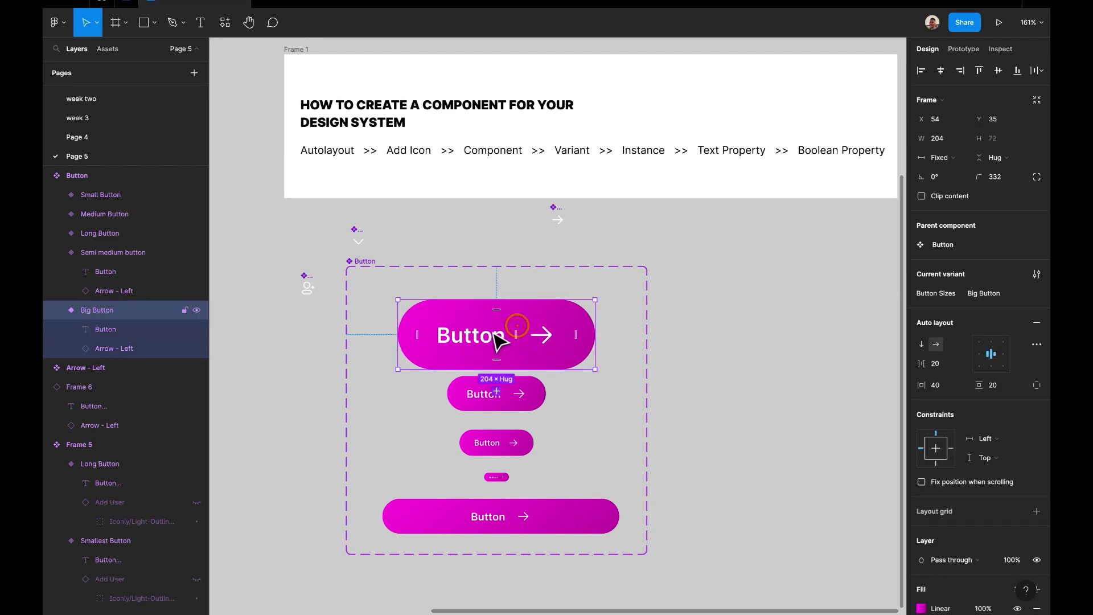
{"action": "left_click_drag", "start_coordinate": [500, 340], "coordinate": [772, 337]}
{"action": "scroll", "coordinate": [771, 337], "scroll_direction": "right", "scroll_amount": 4}
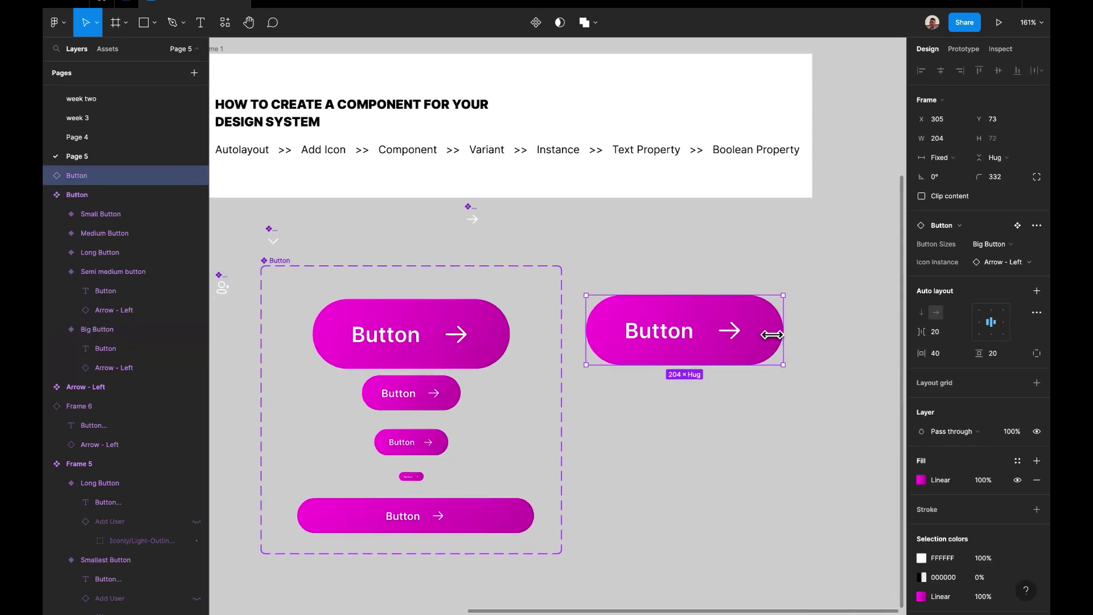
Switch the Big Button instance's Icon Instance to Add User, Arrow - Down 2 and back to Arrow - Left
{"action": "left_click", "coordinate": [1028, 264]}
{"action": "left_click", "coordinate": [943, 371]}
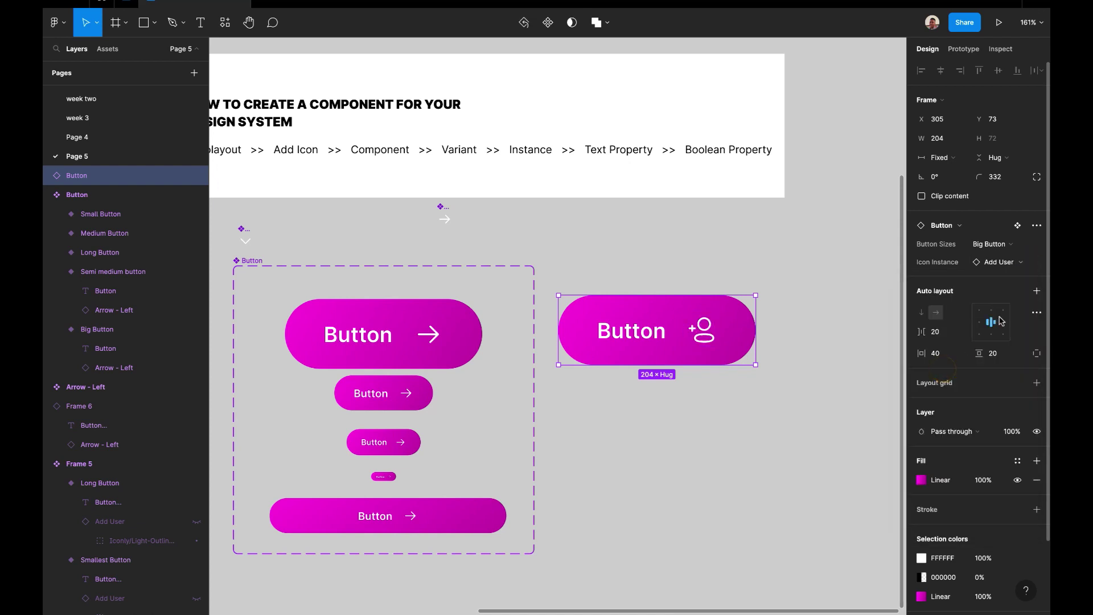
{"action": "left_click", "coordinate": [1015, 263]}
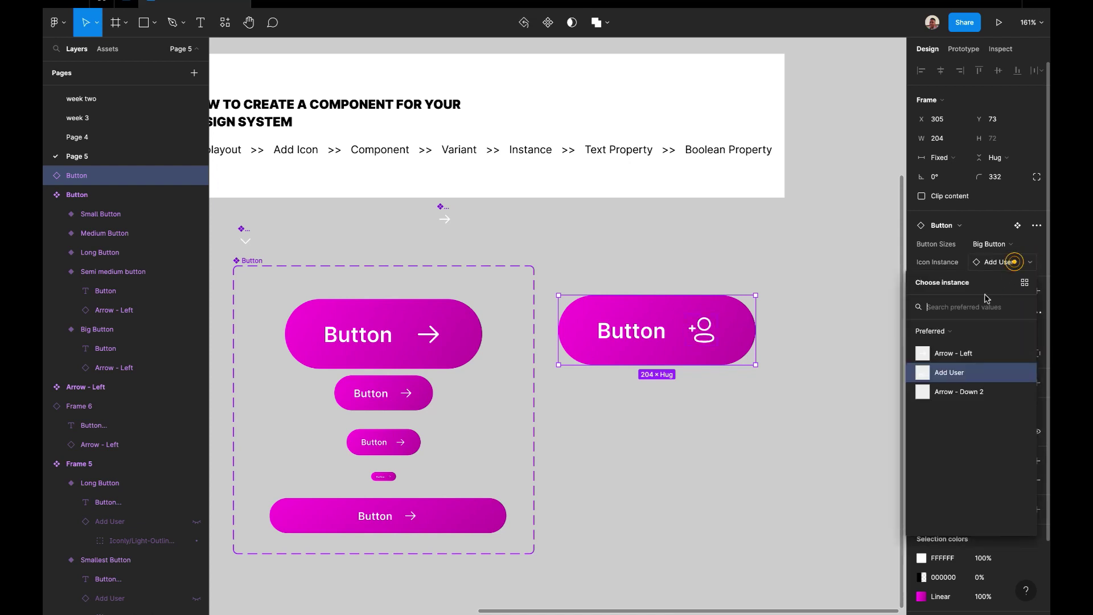
{"action": "left_click", "coordinate": [952, 393]}
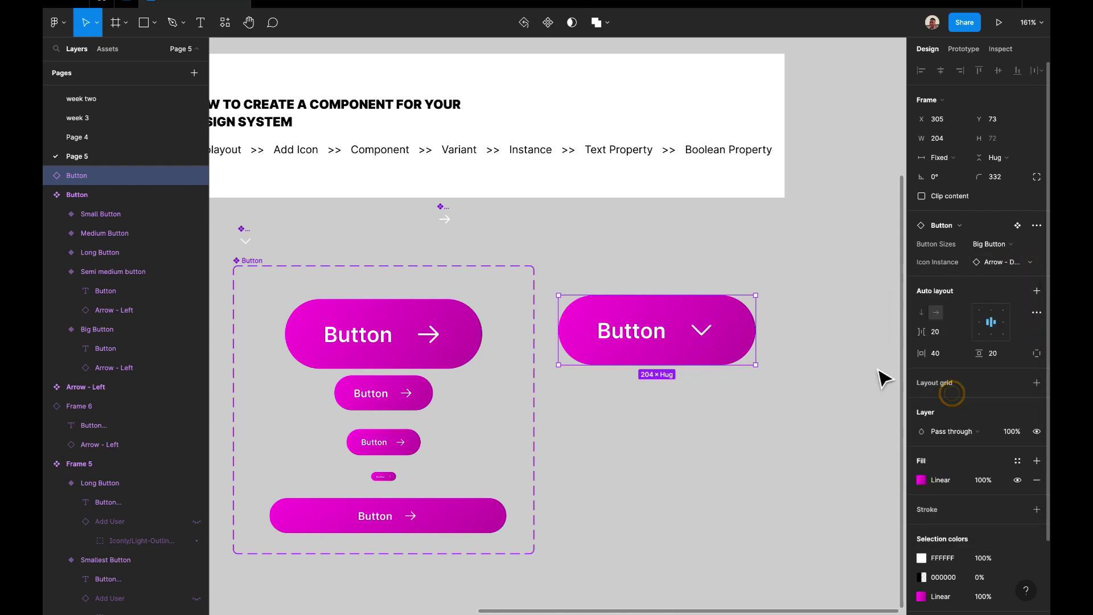
{"action": "left_click", "coordinate": [1015, 260]}
{"action": "left_click", "coordinate": [914, 353]}
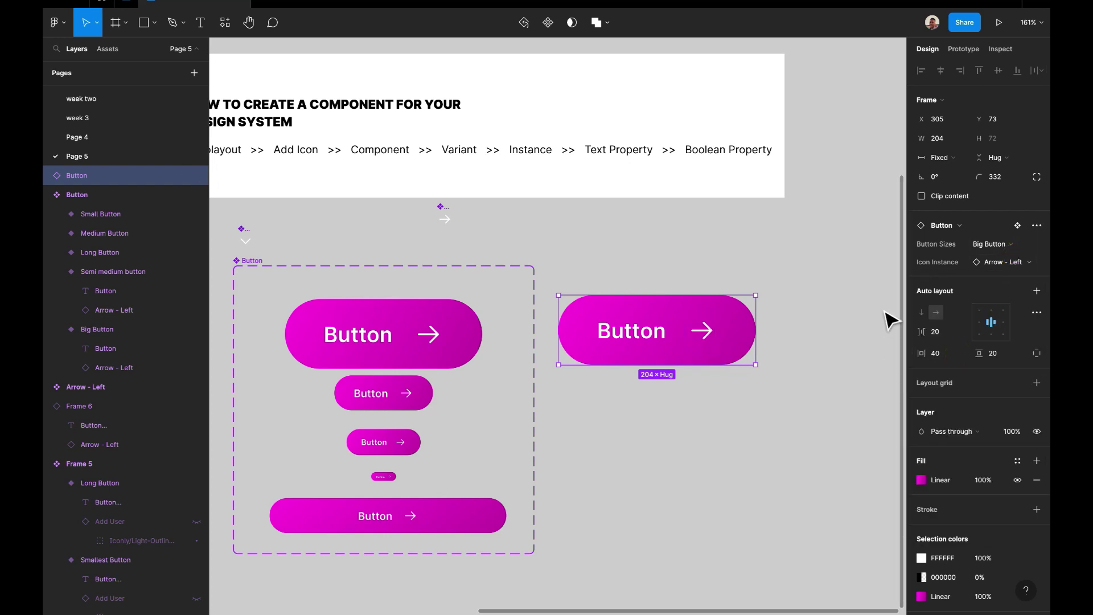
Cycle the instance's icon through Arrow - Down 2, Arrow - Left and Add User, and delete the instance
{"action": "left_click", "coordinate": [1002, 261]}
{"action": "left_click", "coordinate": [939, 392]}
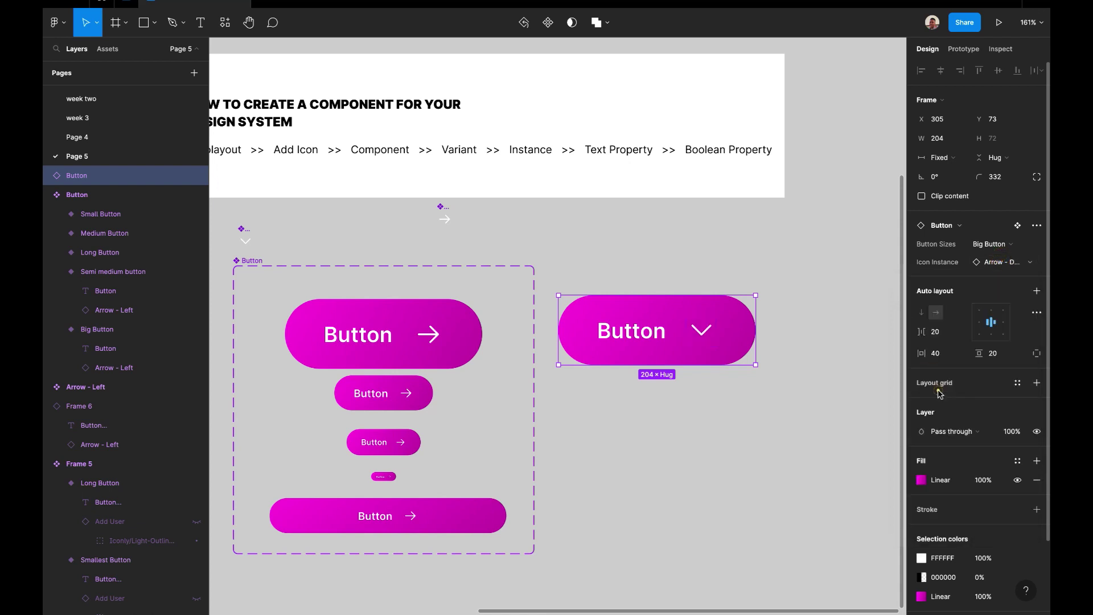
{"action": "left_click", "coordinate": [1025, 261]}
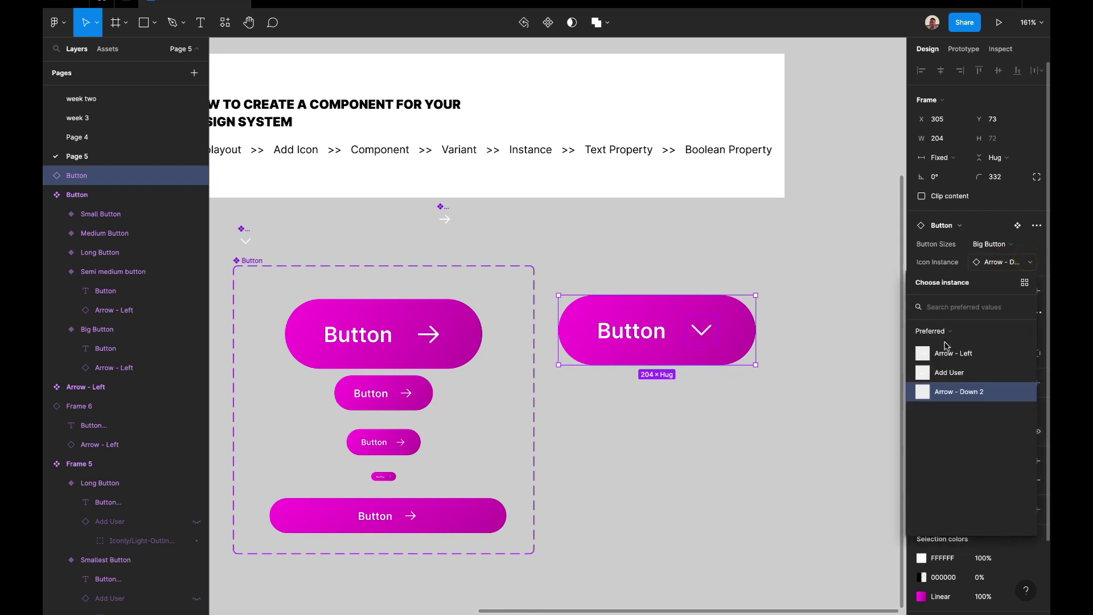
{"action": "left_click", "coordinate": [947, 353]}
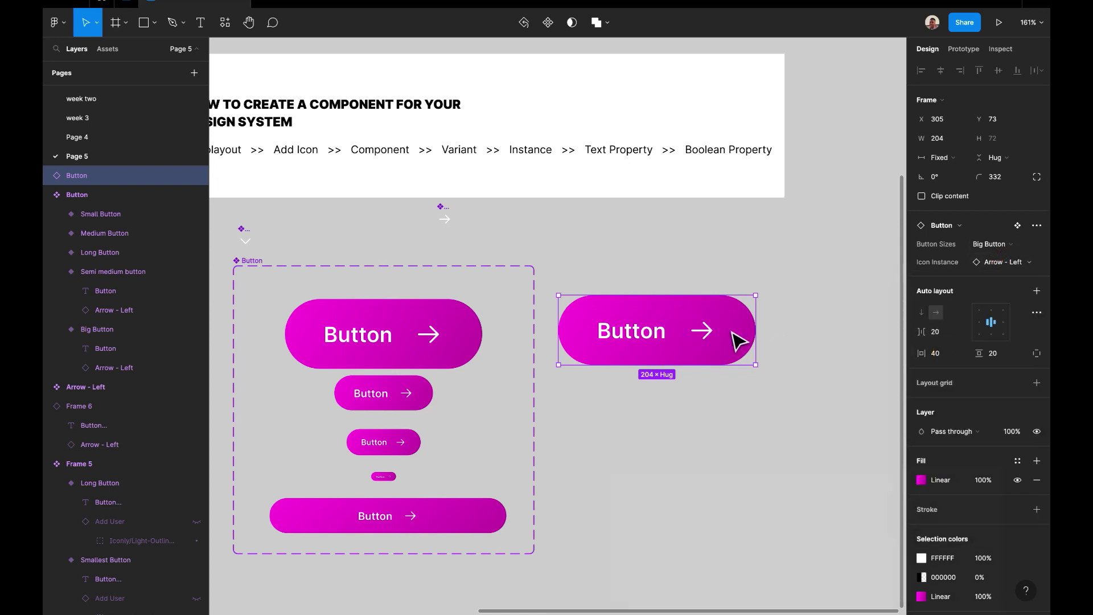
{"action": "left_click", "coordinate": [1030, 262]}
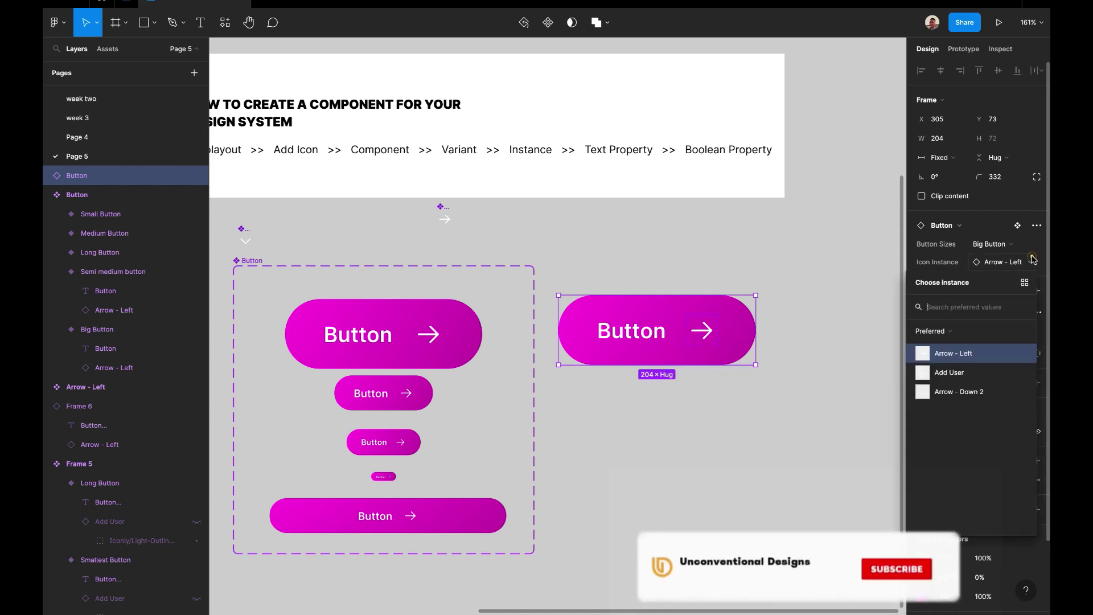
{"action": "left_click", "coordinate": [966, 377]}
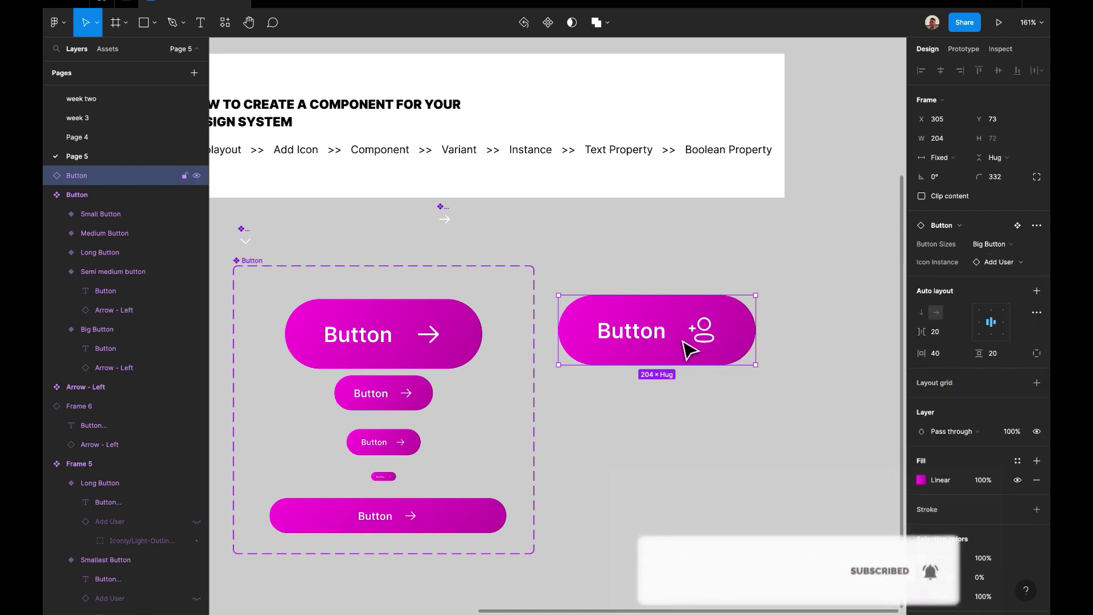
{"action": "key", "text": "Delete"}
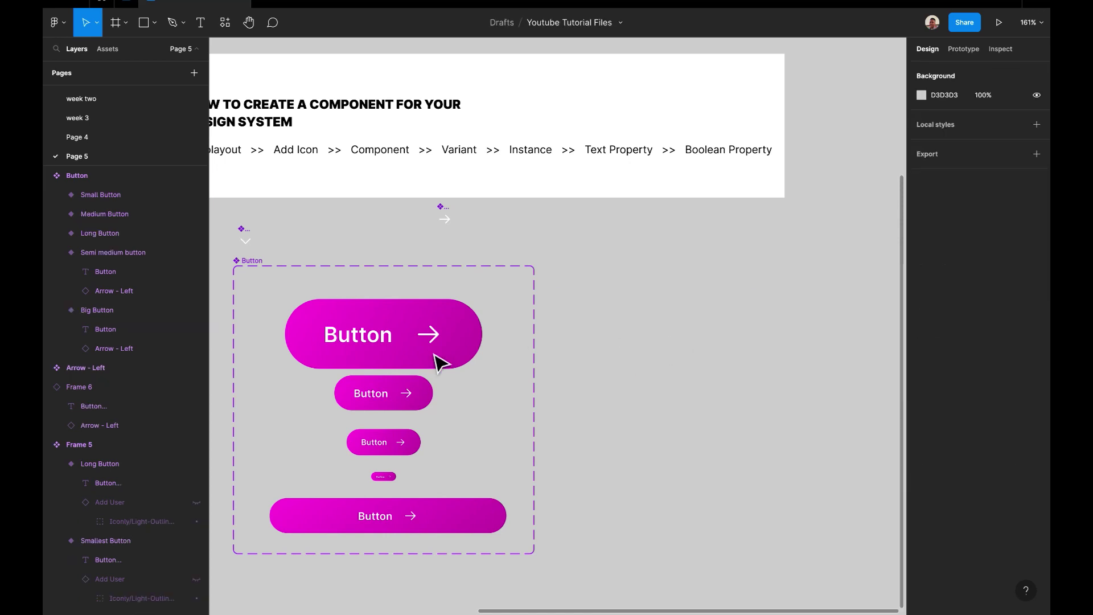
Apply the Icon Instance property to the arrow icon in the Semi medium button variant
{"action": "left_click", "coordinate": [383, 408]}
{"action": "scroll", "coordinate": [383, 409], "scroll_direction": "up", "scroll_amount": 3, "text": "ctrl"}
{"action": "double_click", "coordinate": [383, 407]}
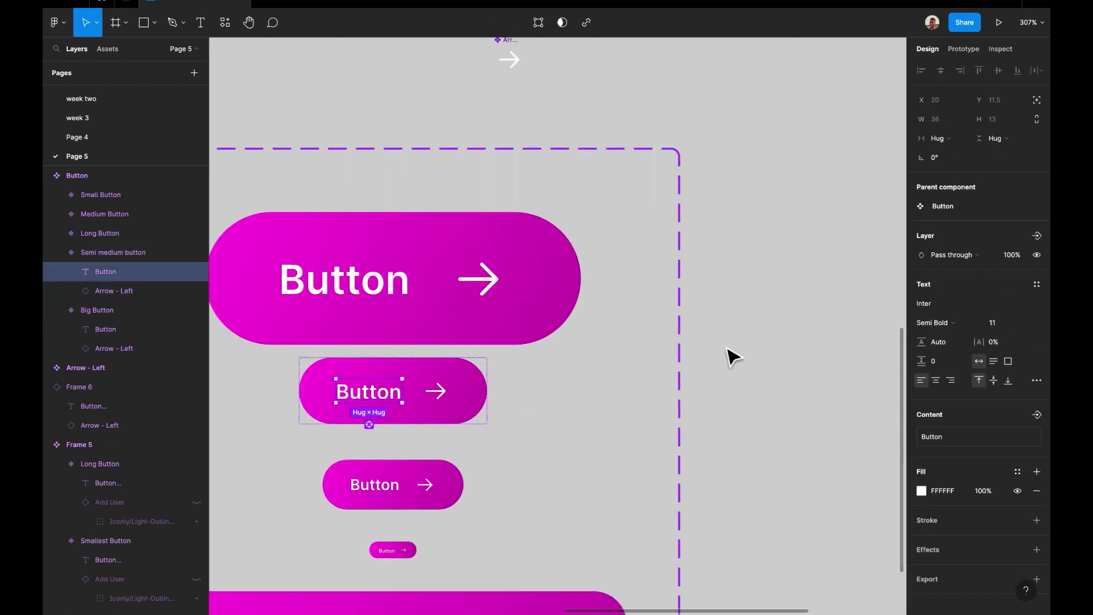
{"action": "left_click", "coordinate": [438, 388]}
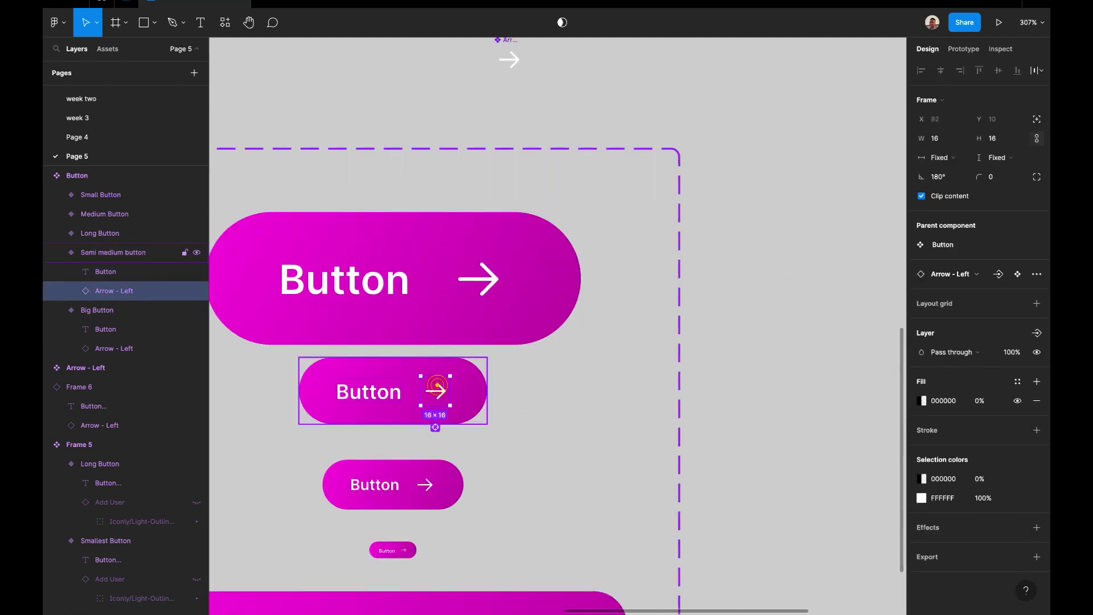
{"action": "left_click", "coordinate": [999, 274]}
{"action": "key", "text": "Return"}
Apply the Icon Instance property to the Medium Button variant's arrow icon
{"action": "scroll", "coordinate": [603, 408], "scroll_direction": "down", "scroll_amount": 3}
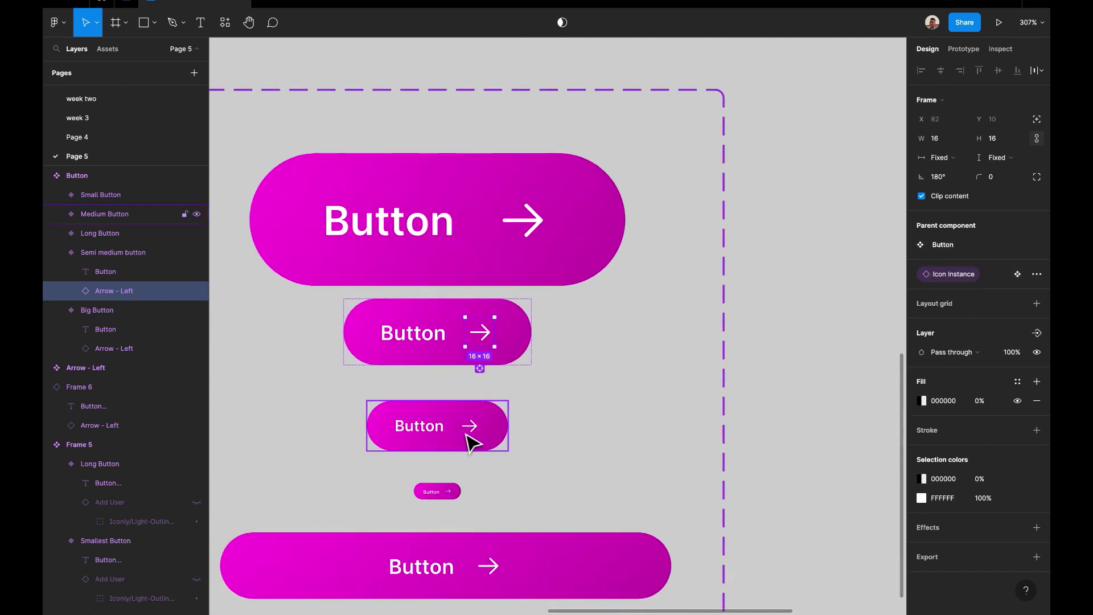
{"action": "left_click", "coordinate": [472, 428]}
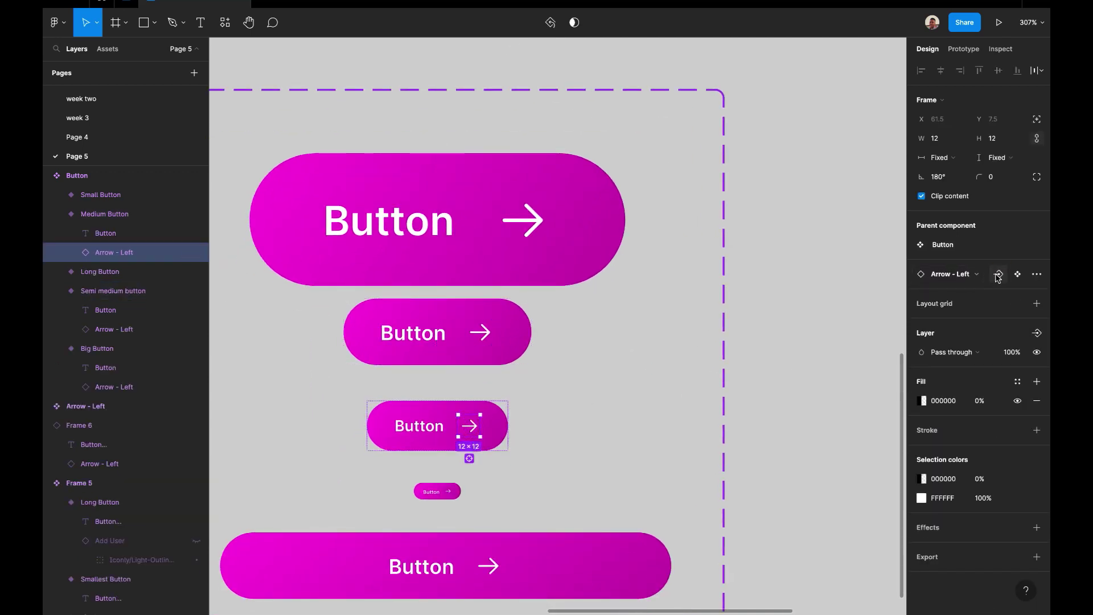
{"action": "left_click", "coordinate": [998, 276]}
{"action": "left_click", "coordinate": [969, 302]}
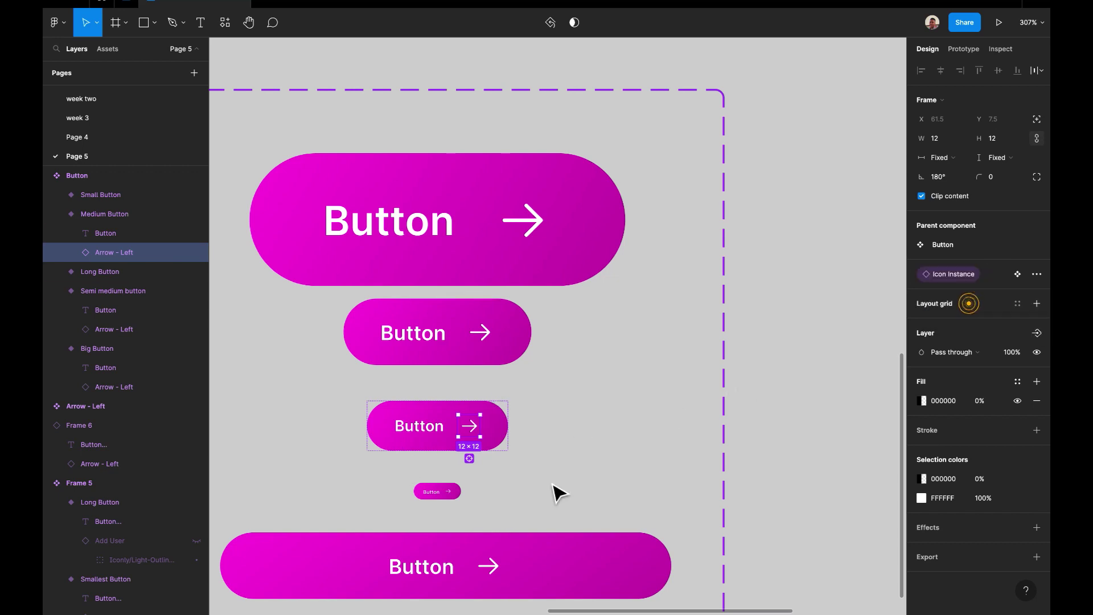
Link the Small Button variant's arrow icon to the Icon Instance property
{"action": "scroll", "coordinate": [574, 488], "scroll_direction": "down", "scroll_amount": 3}
{"action": "left_click", "coordinate": [473, 444]}
{"action": "left_click", "coordinate": [473, 444]}
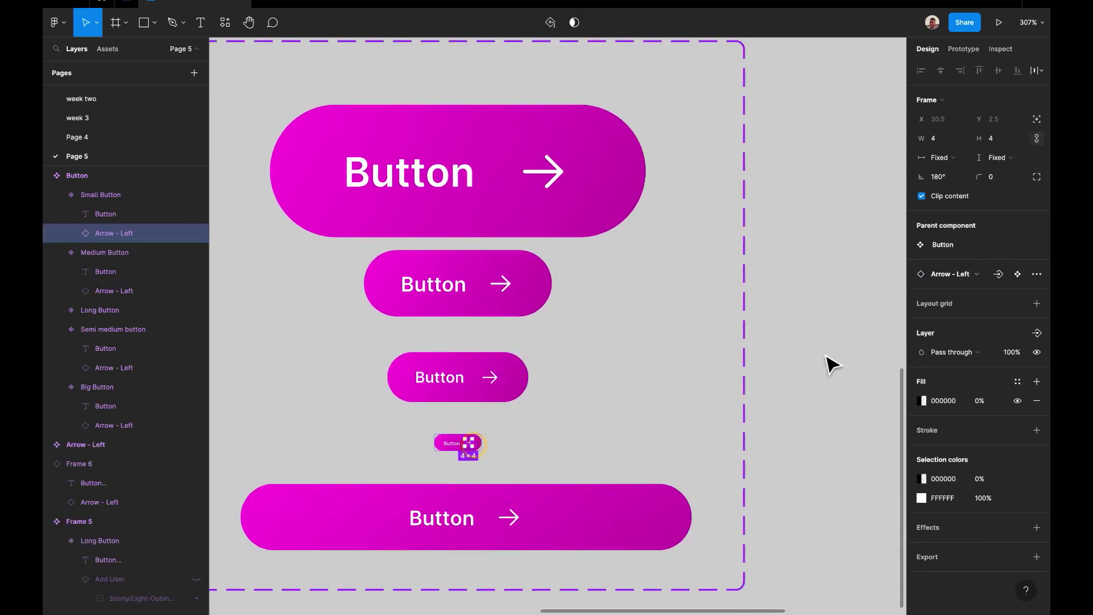
{"action": "left_click", "coordinate": [997, 275]}
{"action": "left_click", "coordinate": [962, 295]}
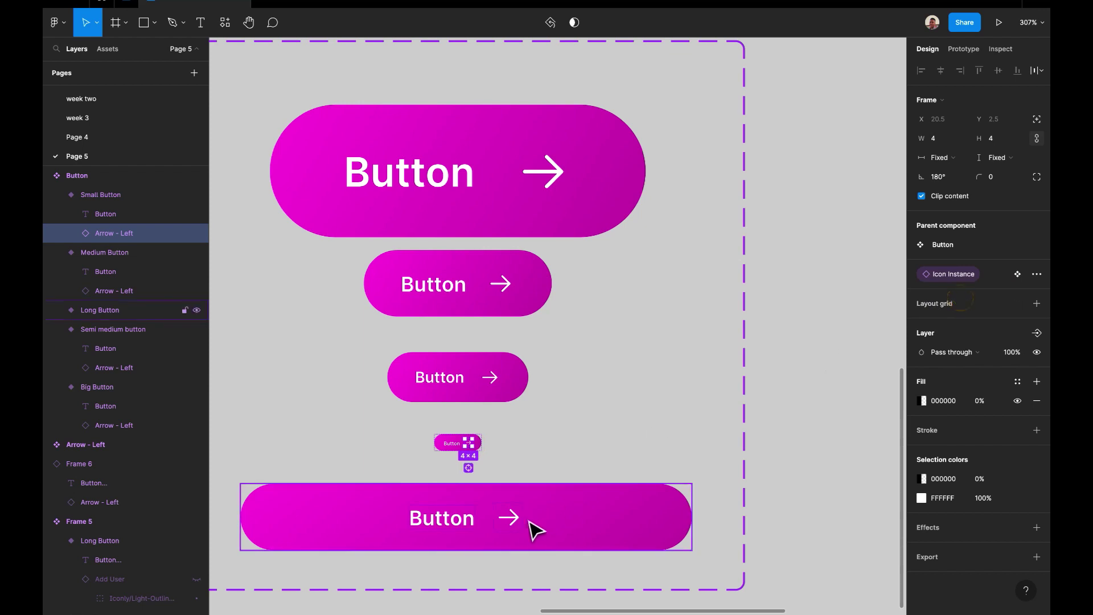
Link the arrow icon in the Long Button variant to the Icon Instance property and clear the selection
{"action": "left_click", "coordinate": [521, 521]}
{"action": "left_click", "coordinate": [521, 520]}
{"action": "left_click", "coordinate": [998, 274]}
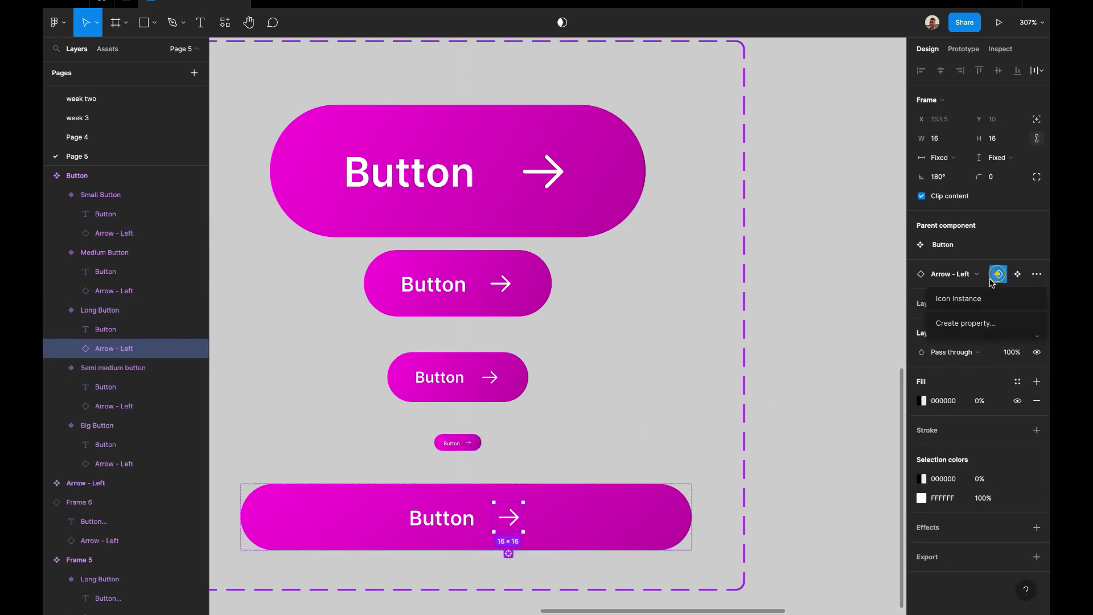
{"action": "left_click", "coordinate": [966, 301]}
{"action": "scroll", "coordinate": [691, 420], "scroll_direction": "down", "scroll_amount": 5}
{"action": "left_click", "coordinate": [691, 419]}
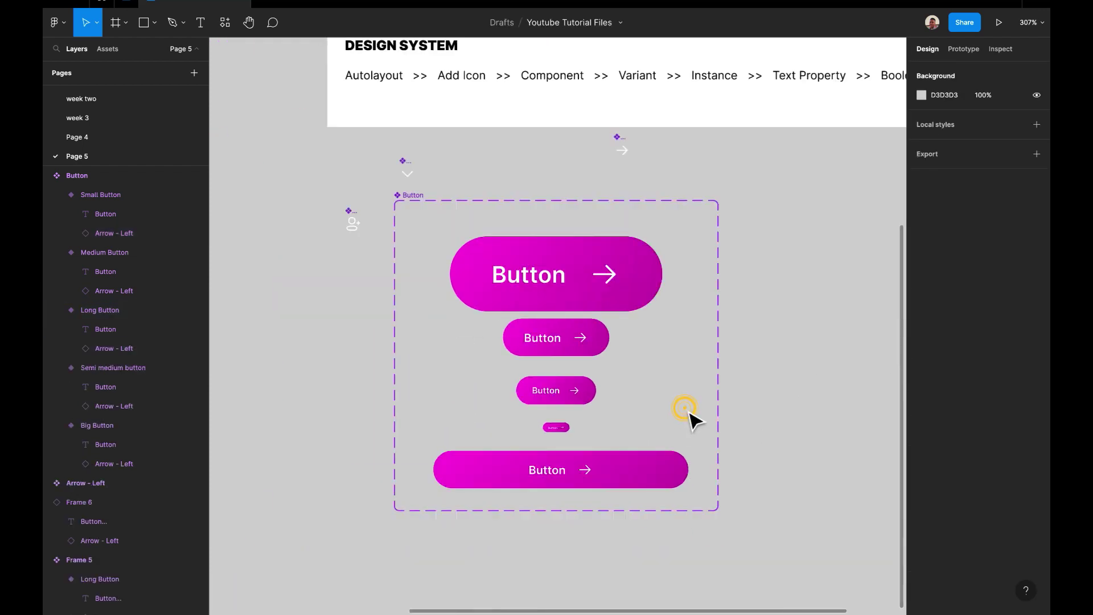
Place a Long Button instance beside the component set and test its icon with Add User and Arrow - Down 2
{"action": "left_click", "coordinate": [611, 299]}
{"action": "left_click_drag", "start_coordinate": [557, 471], "coordinate": [751, 315]}
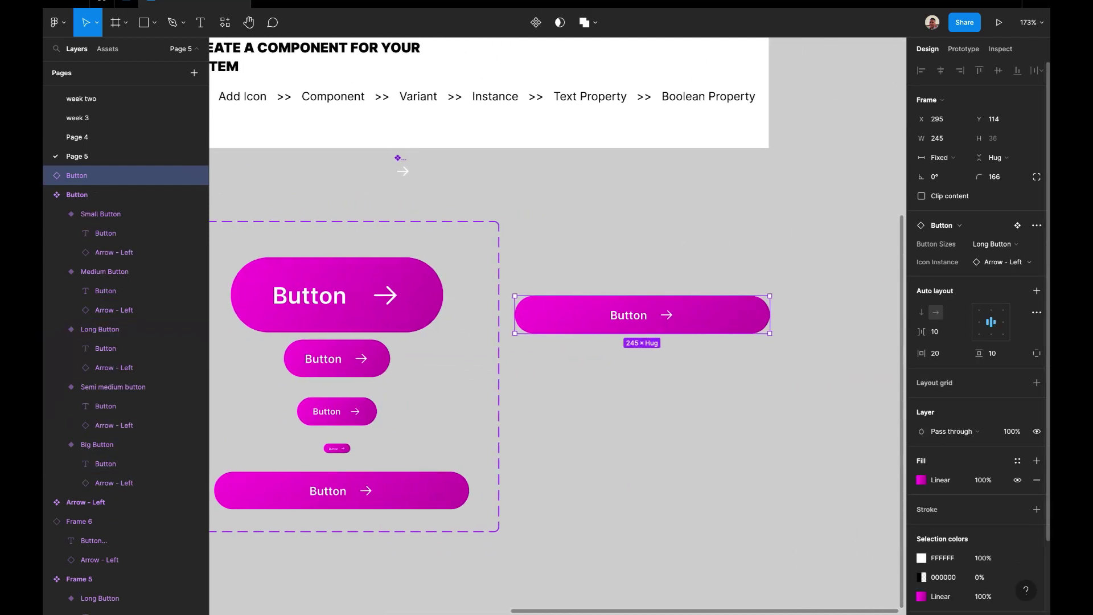
{"action": "left_click", "coordinate": [1016, 263]}
{"action": "left_click", "coordinate": [954, 373]}
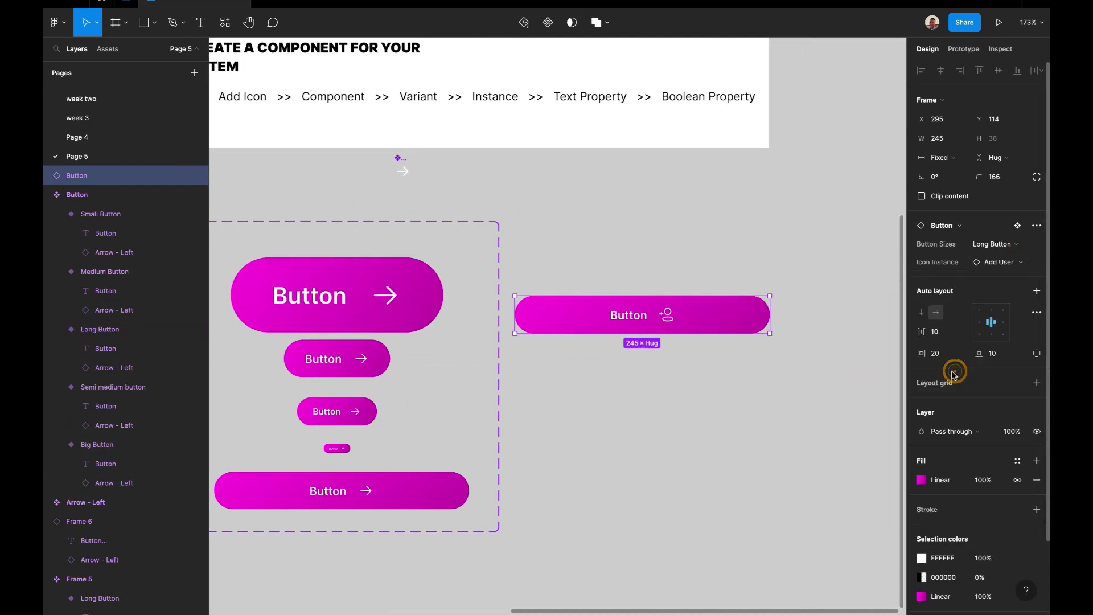
{"action": "left_click", "coordinate": [1003, 263]}
{"action": "left_click", "coordinate": [951, 391]}
Delete the Long Button test instance from the canvas
{"action": "left_click", "coordinate": [702, 399]}
{"action": "left_click", "coordinate": [689, 323]}
{"action": "key", "text": "Delete"}
{"action": "scroll", "coordinate": [699, 340], "scroll_direction": "left", "scroll_amount": 6}
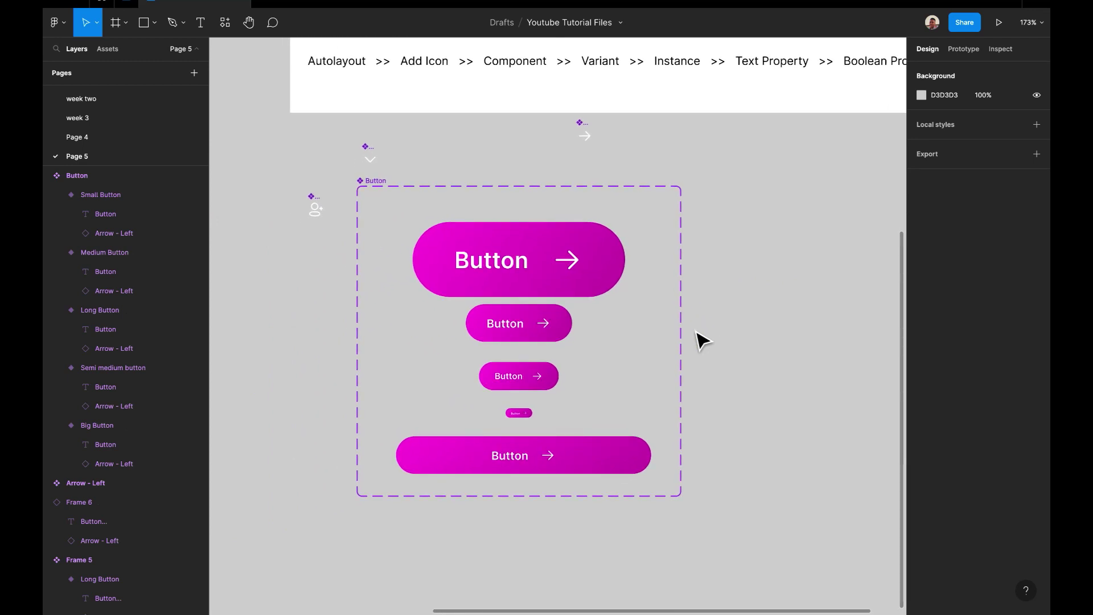
Examine the Text Property stage in Frame 1's roadmap and the button variants beneath it
{"action": "scroll", "coordinate": [605, 396], "scroll_direction": "down", "scroll_amount": 3}
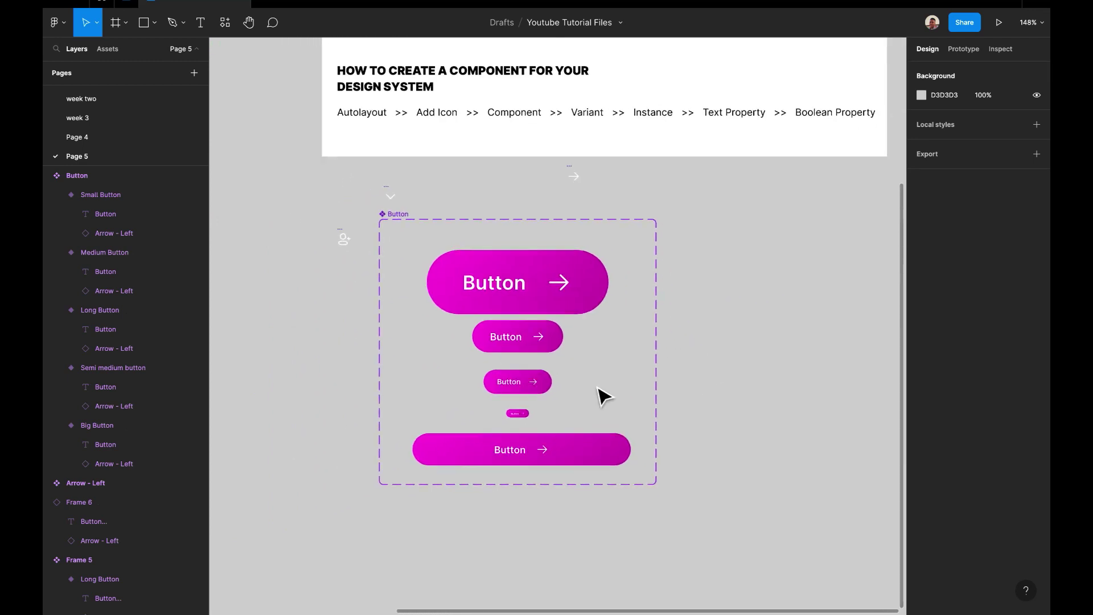
{"action": "scroll", "coordinate": [605, 396], "scroll_direction": "up", "scroll_amount": 3}
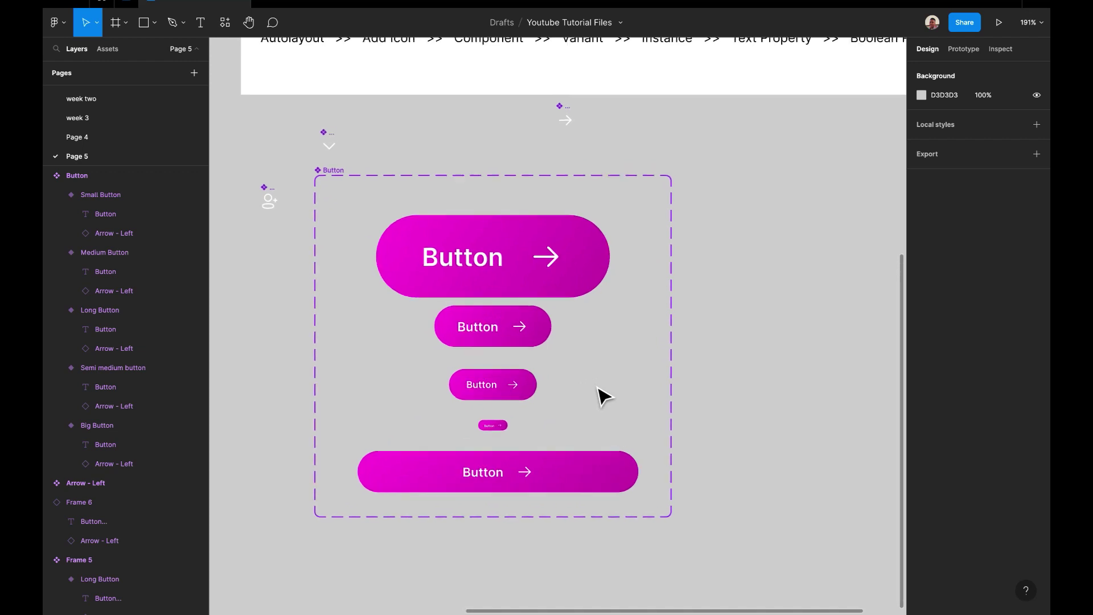
{"action": "scroll", "coordinate": [598, 387], "scroll_direction": "up", "scroll_amount": 5}
{"action": "scroll", "coordinate": [598, 387], "scroll_direction": "right", "scroll_amount": 5}
{"action": "left_click", "coordinate": [572, 174]}
{"action": "left_click", "coordinate": [571, 175]}
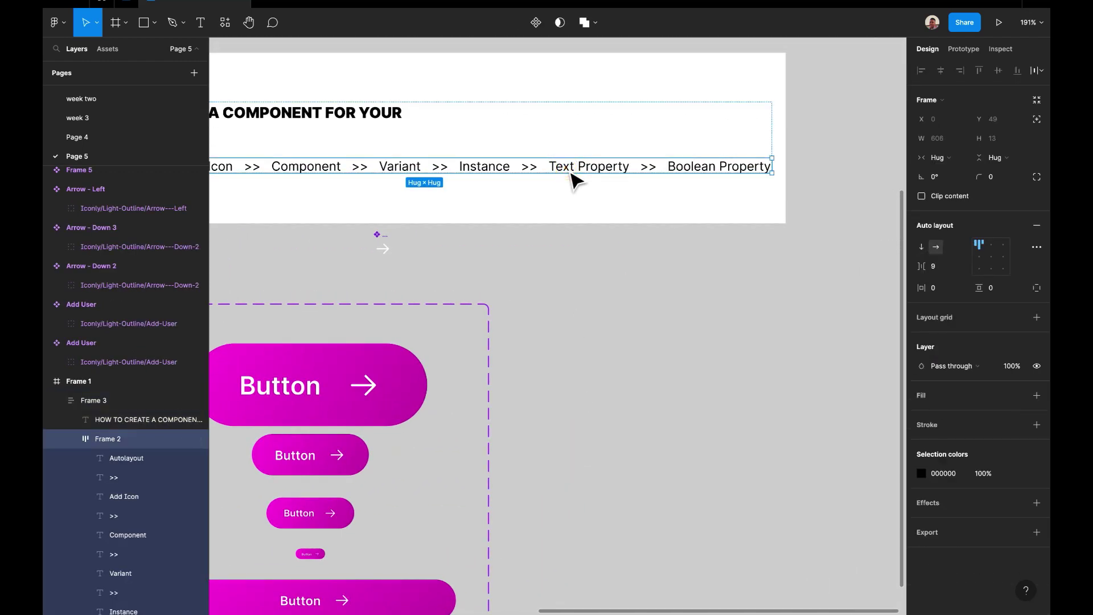
{"action": "left_click", "coordinate": [571, 175]}
{"action": "scroll", "coordinate": [571, 175], "scroll_direction": "down", "scroll_amount": 3}
{"action": "scroll", "coordinate": [572, 175], "scroll_direction": "left", "scroll_amount": 3}
Duplicate the Big Button variant in place and create a component property named Text with value "Button..." from the copy's label
{"action": "left_click", "coordinate": [443, 323]}
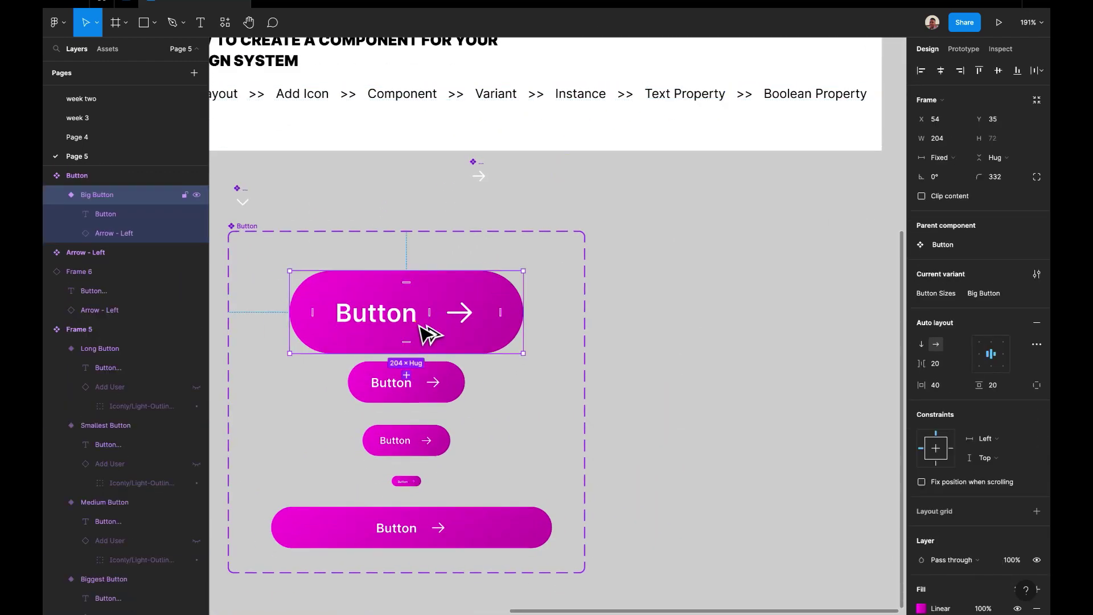
{"action": "key", "text": "ctrl+d"}
{"action": "double_click", "coordinate": [419, 333]}
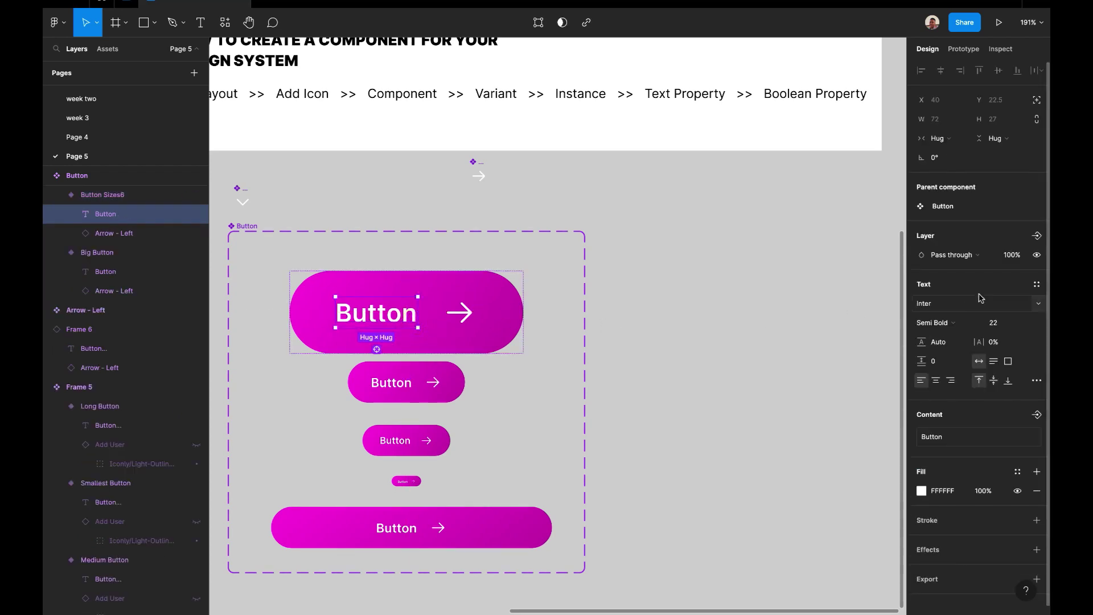
{"action": "left_click", "coordinate": [1037, 417]}
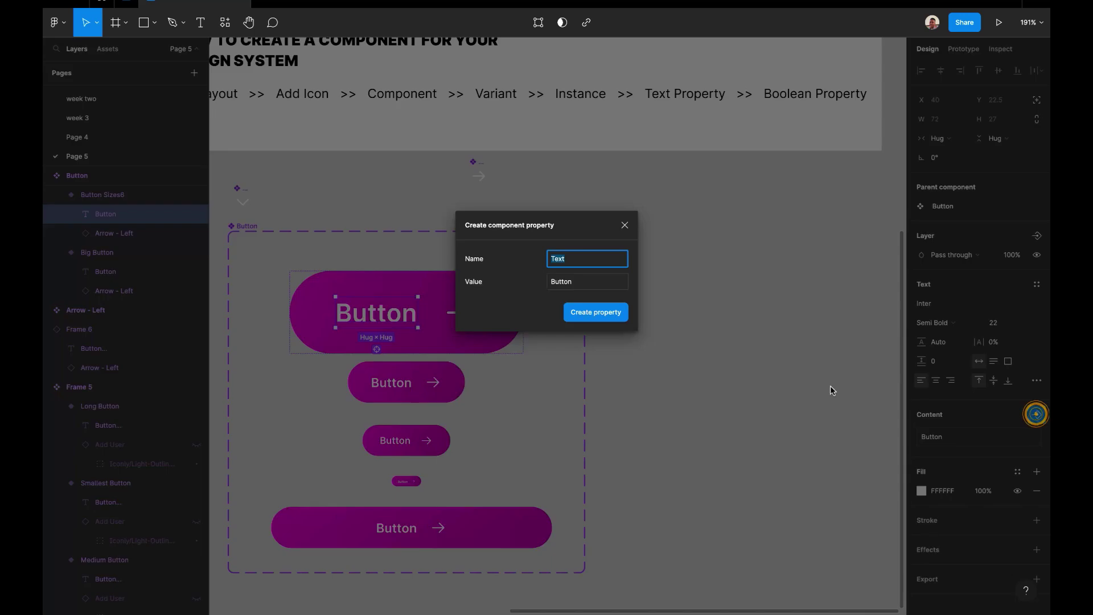
{"action": "left_click", "coordinate": [572, 282]}
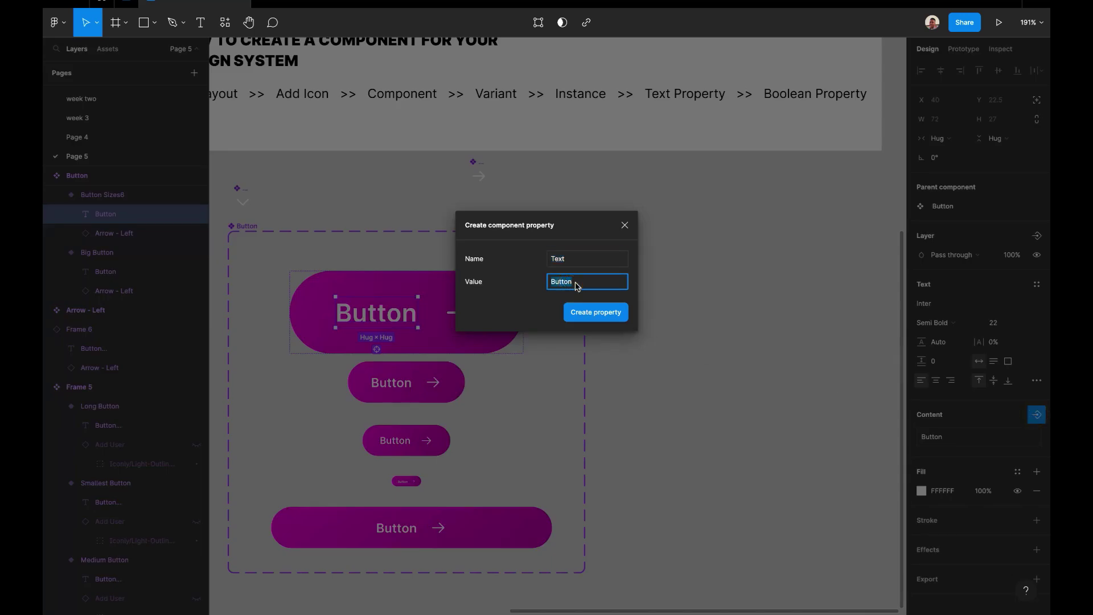
{"action": "left_click", "coordinate": [577, 285]}
{"action": "left_click", "coordinate": [586, 263]}
{"action": "left_click", "coordinate": [575, 284]}
{"action": "left_click", "coordinate": [574, 284]}
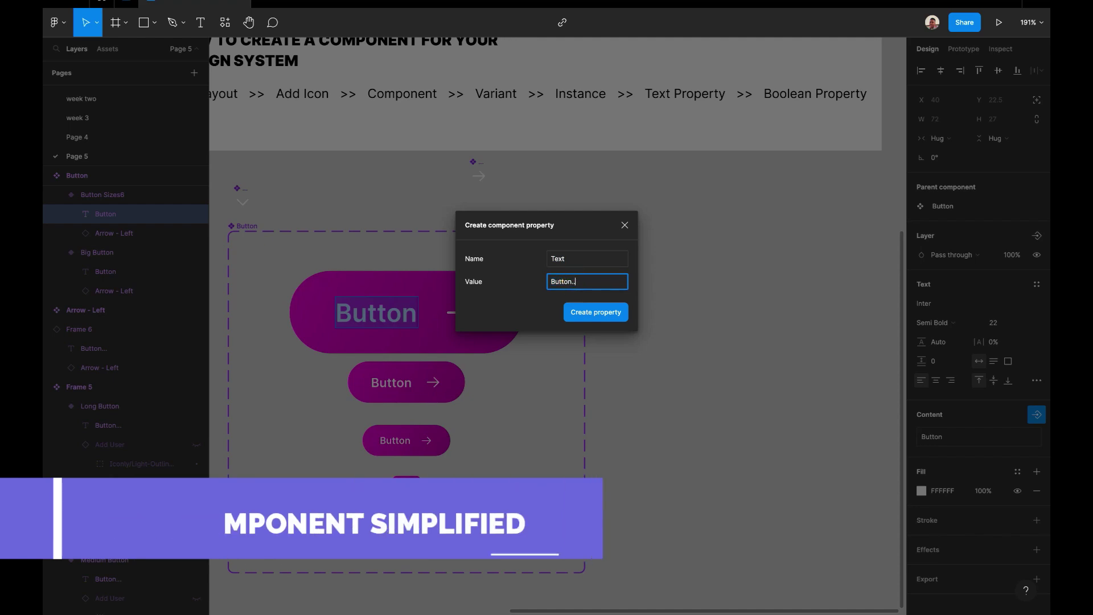
{"action": "type", "text": "..."}
{"action": "left_click", "coordinate": [578, 311]}
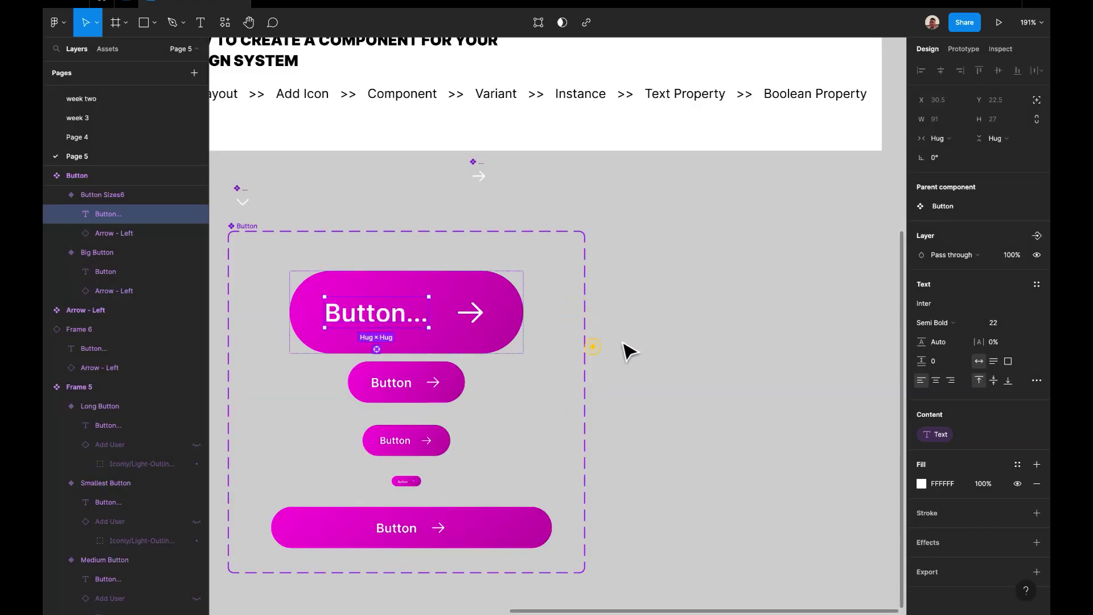
{"action": "left_click", "coordinate": [632, 302]}
{"action": "double_click", "coordinate": [407, 321]}
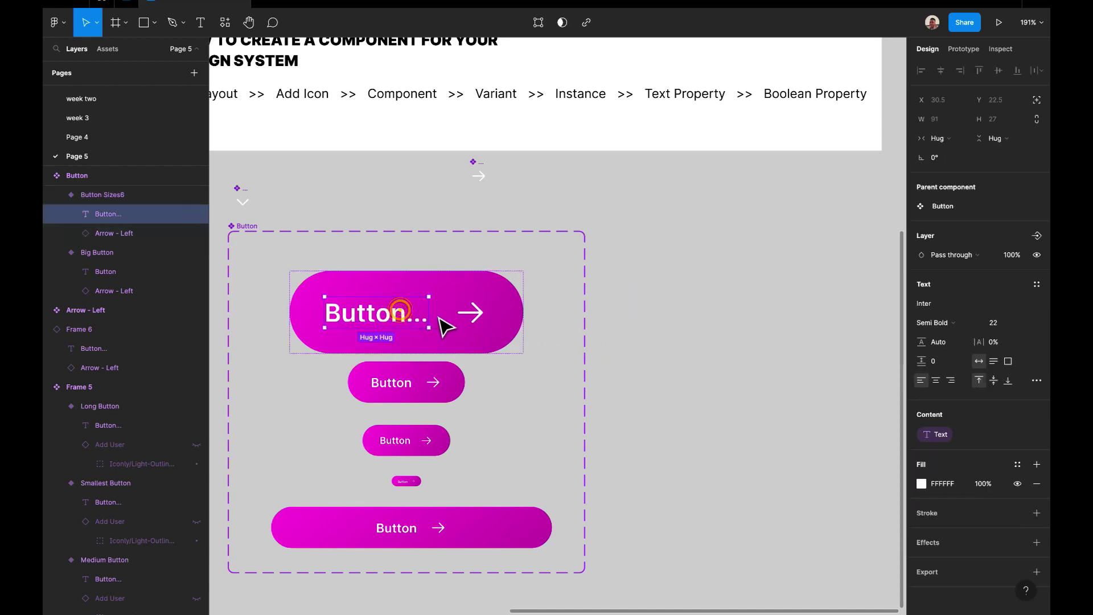
{"action": "left_click", "coordinate": [655, 310]}
{"action": "double_click", "coordinate": [387, 317]}
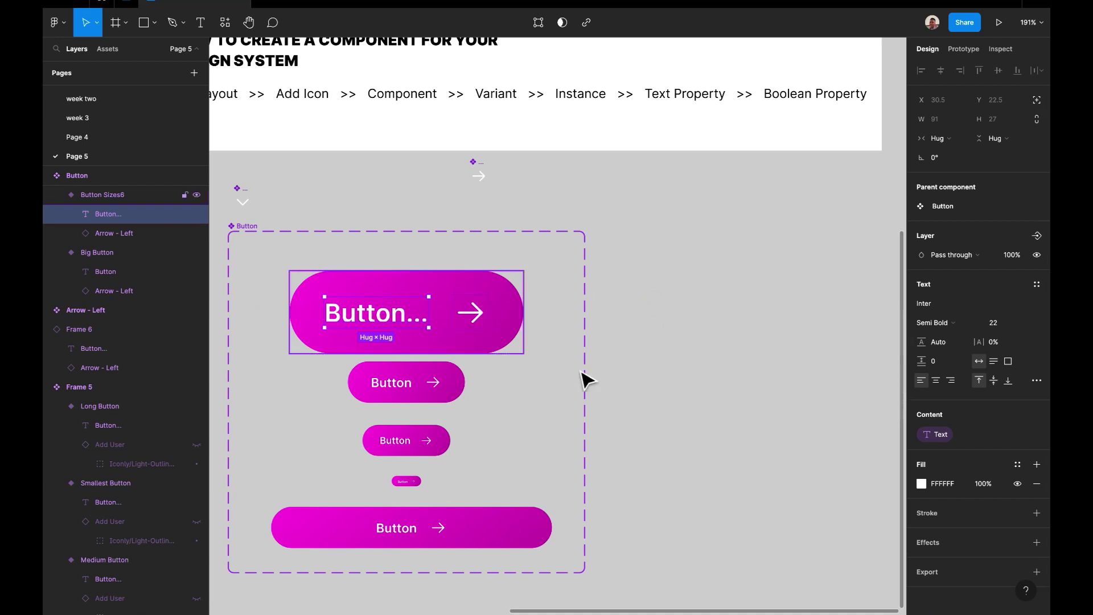
{"action": "left_click", "coordinate": [590, 314]}
Place an instance of the duplicated big variant beside the component set and set its Text property to "Sign Up"
{"action": "left_click", "coordinate": [449, 312]}
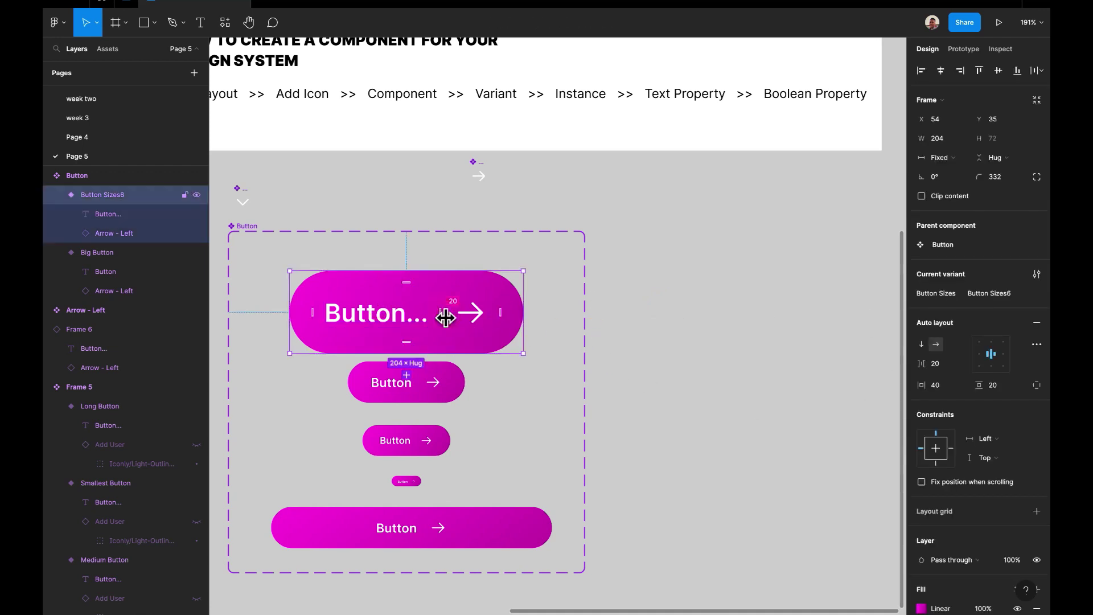
{"action": "left_click", "coordinate": [426, 291]}
{"action": "left_click_drag", "start_coordinate": [739, 301], "coordinate": [749, 304]}
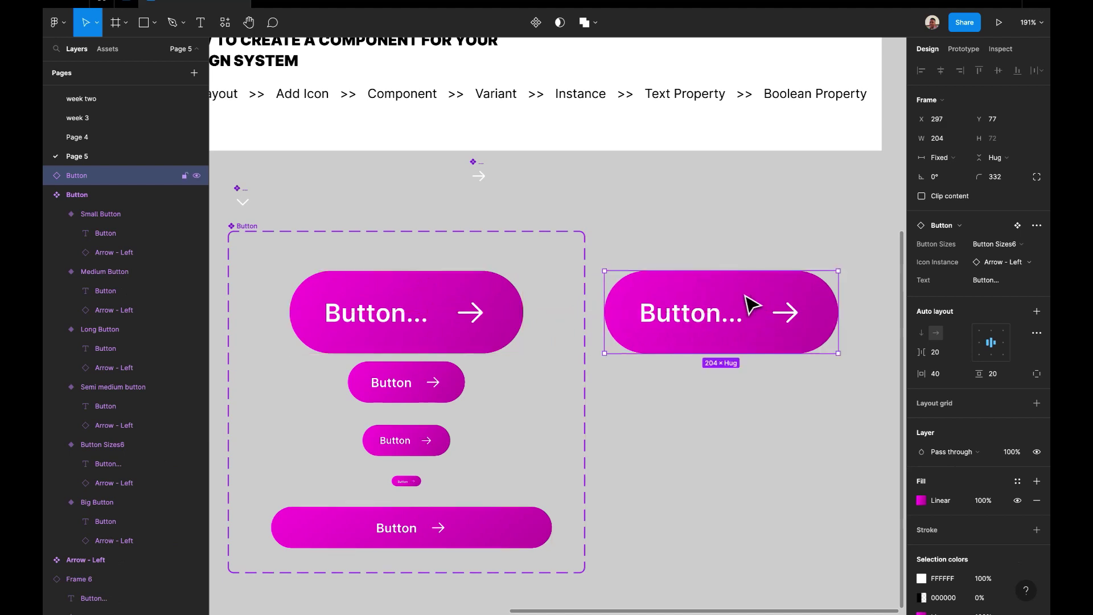
{"action": "left_click", "coordinate": [993, 282]}
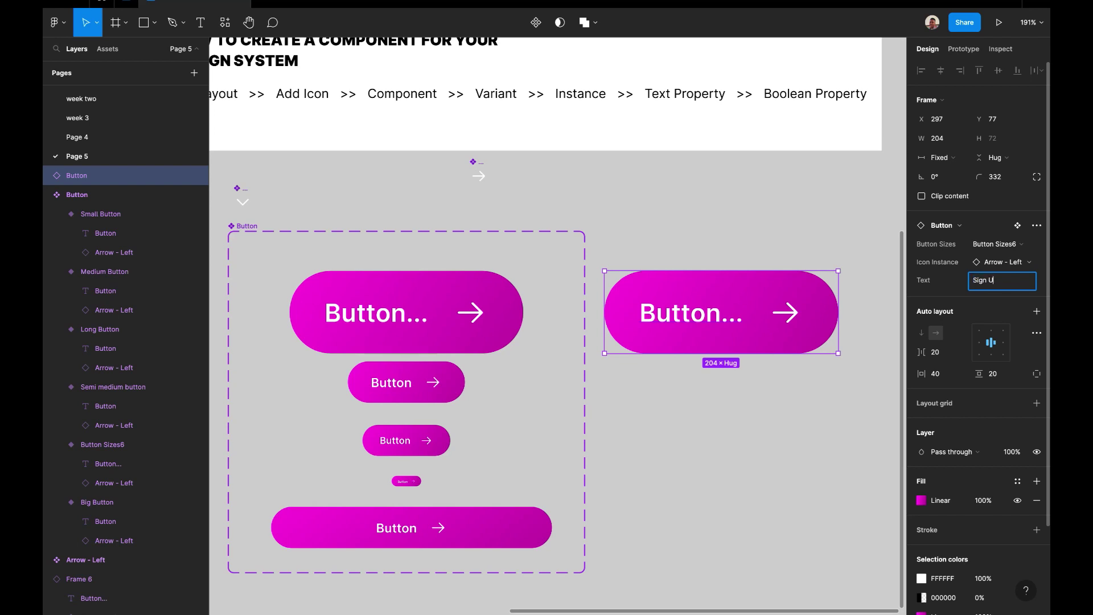
{"action": "type", "text": "Sign Up"}
{"action": "key", "text": "Return"}
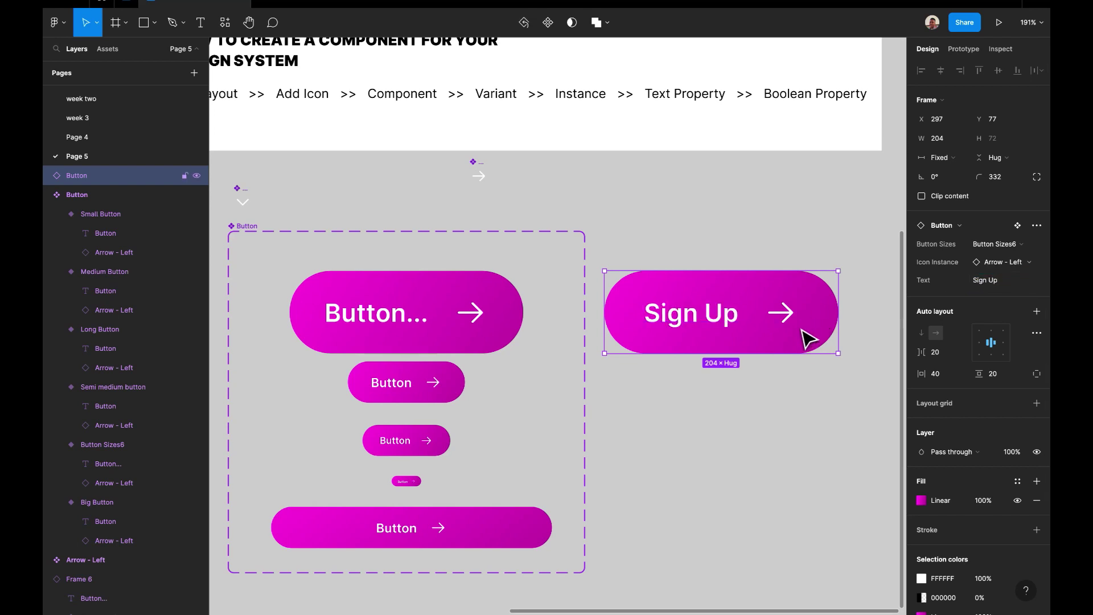
{"action": "left_click", "coordinate": [763, 378]}
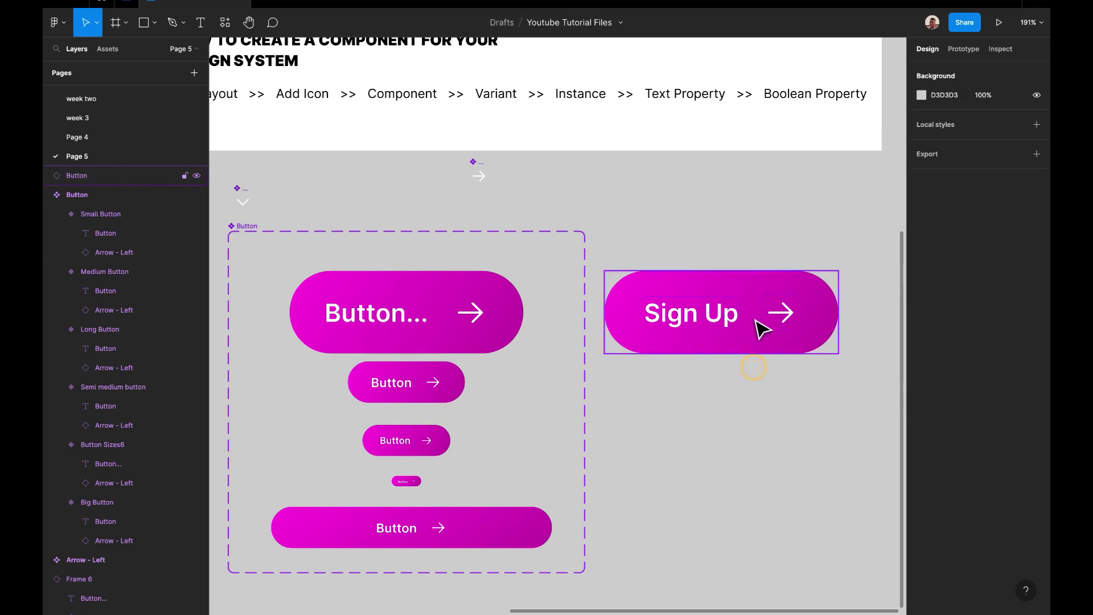
Link the label in the Semi medium button variant to the Text property
{"action": "left_click", "coordinate": [403, 397]}
{"action": "double_click", "coordinate": [398, 390]}
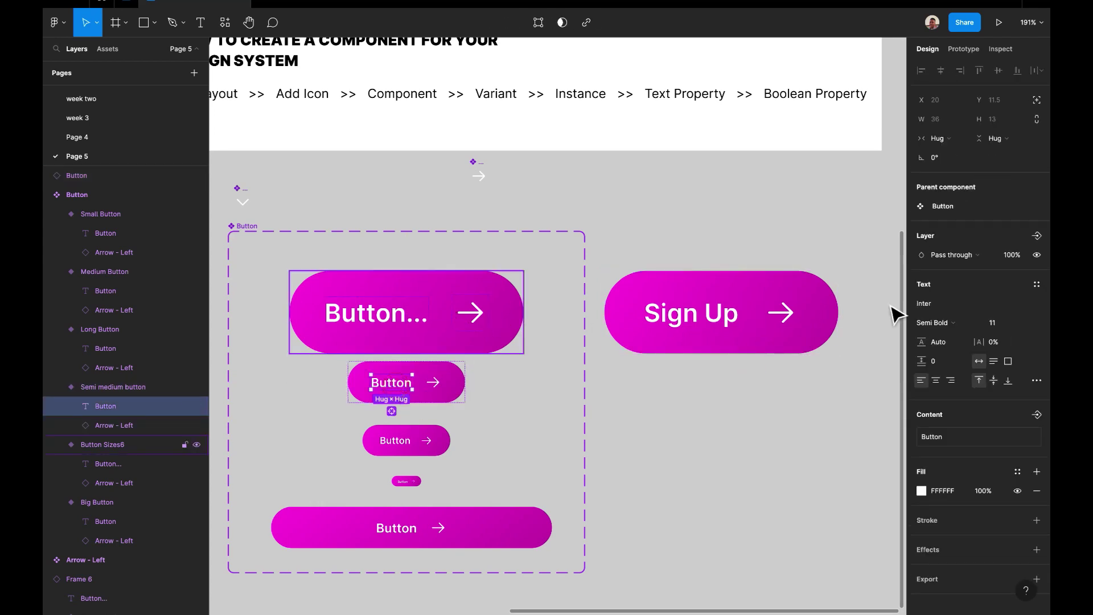
{"action": "left_click", "coordinate": [1036, 415]}
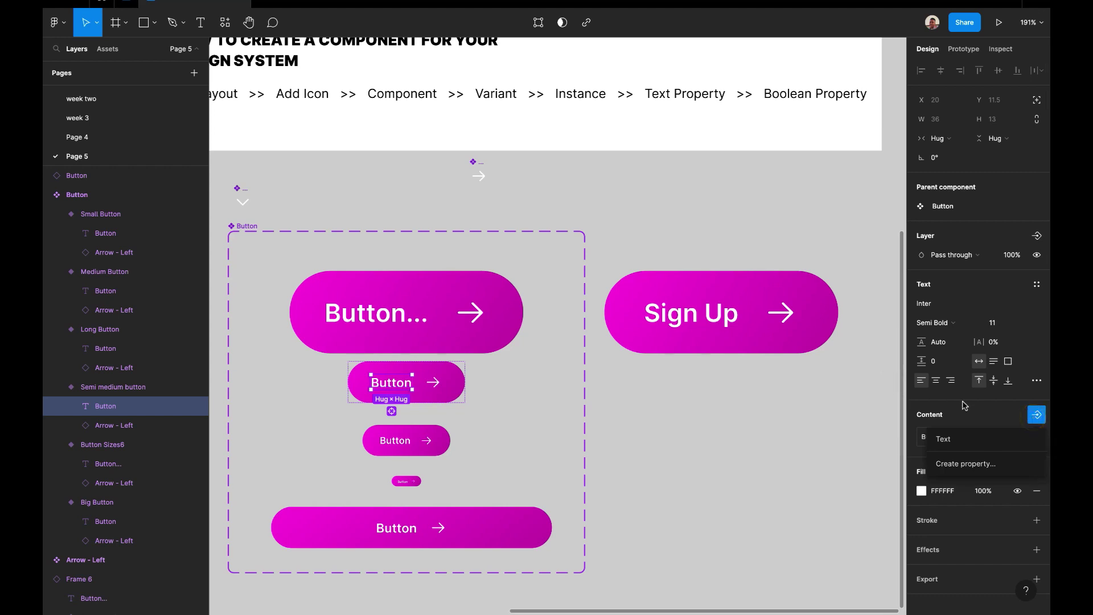
{"action": "left_click", "coordinate": [951, 442]}
Link the label in the Medium Button variant to the Text property
{"action": "left_click", "coordinate": [396, 445]}
{"action": "double_click", "coordinate": [394, 444]}
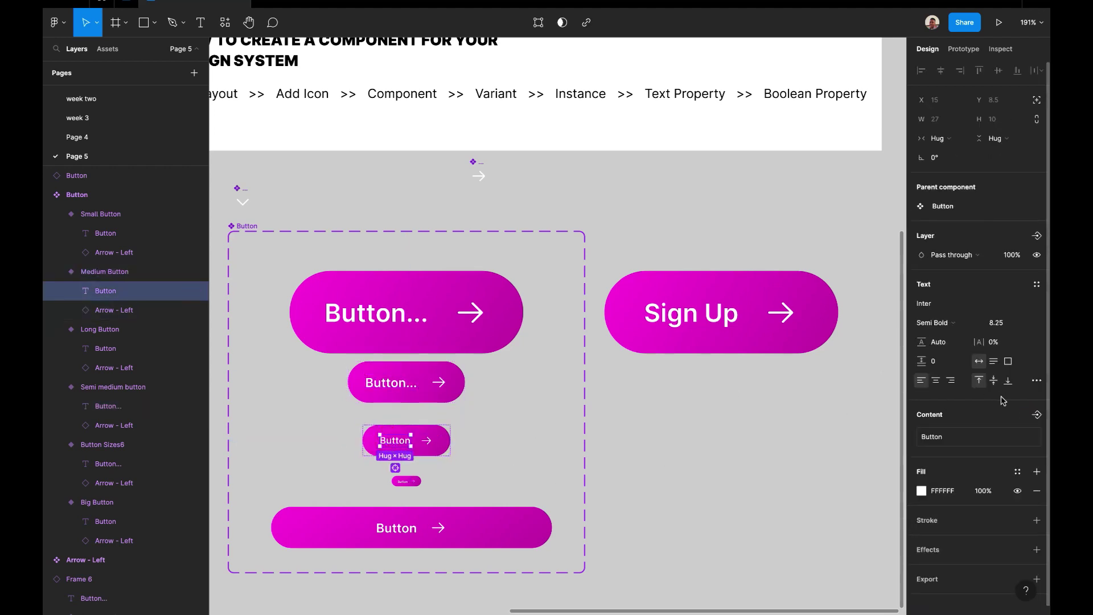
{"action": "left_click", "coordinate": [1037, 415]}
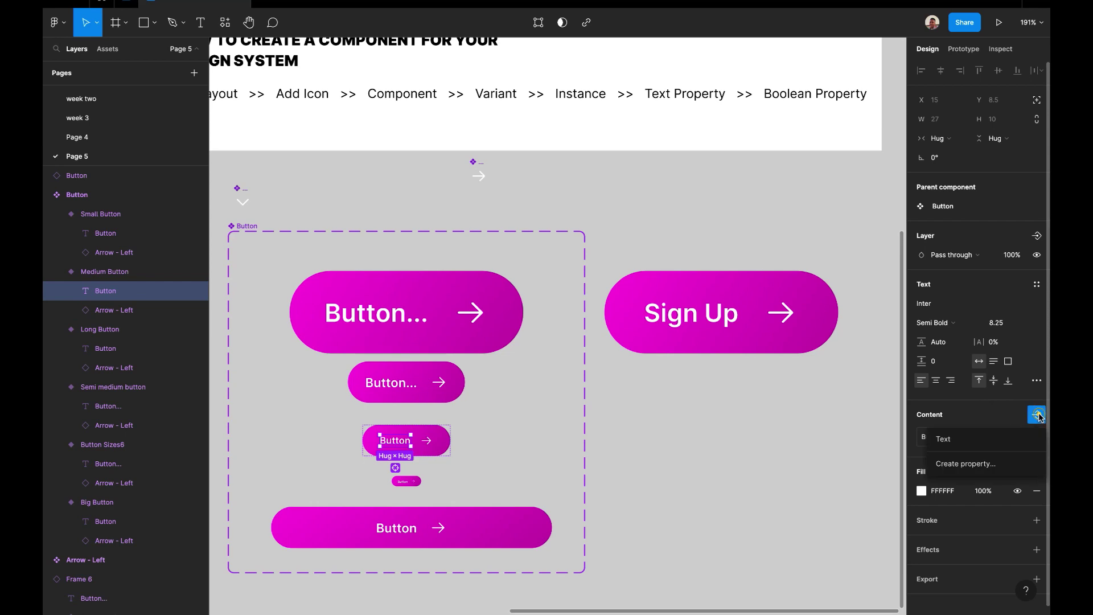
{"action": "left_click", "coordinate": [945, 439]}
Link the label in the Long Button variant to the Text property
{"action": "double_click", "coordinate": [412, 522]}
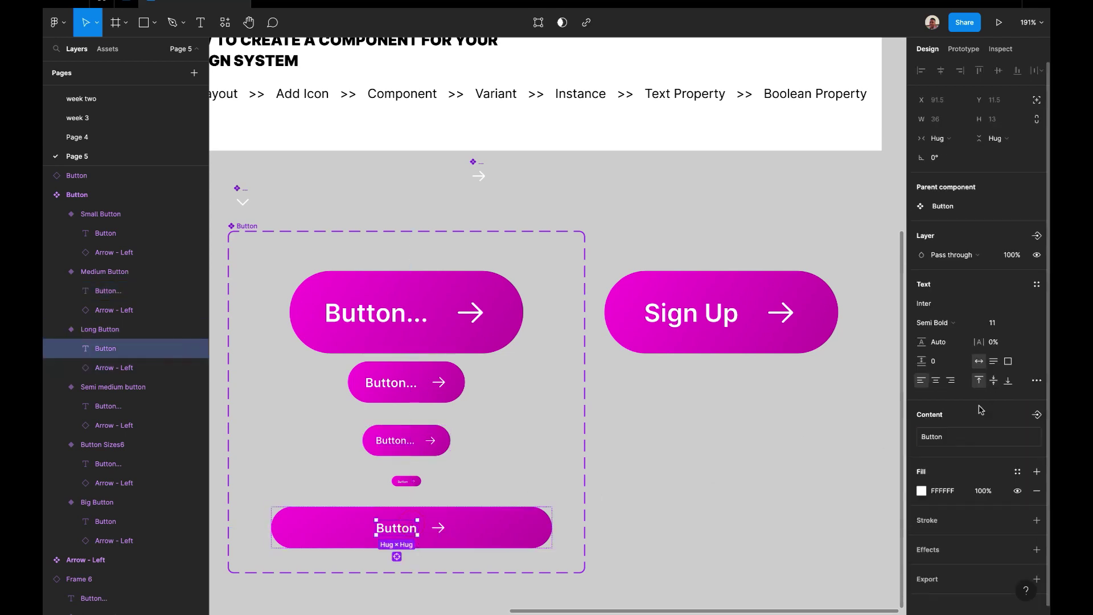
{"action": "left_click", "coordinate": [1035, 418]}
{"action": "left_click", "coordinate": [792, 466]}
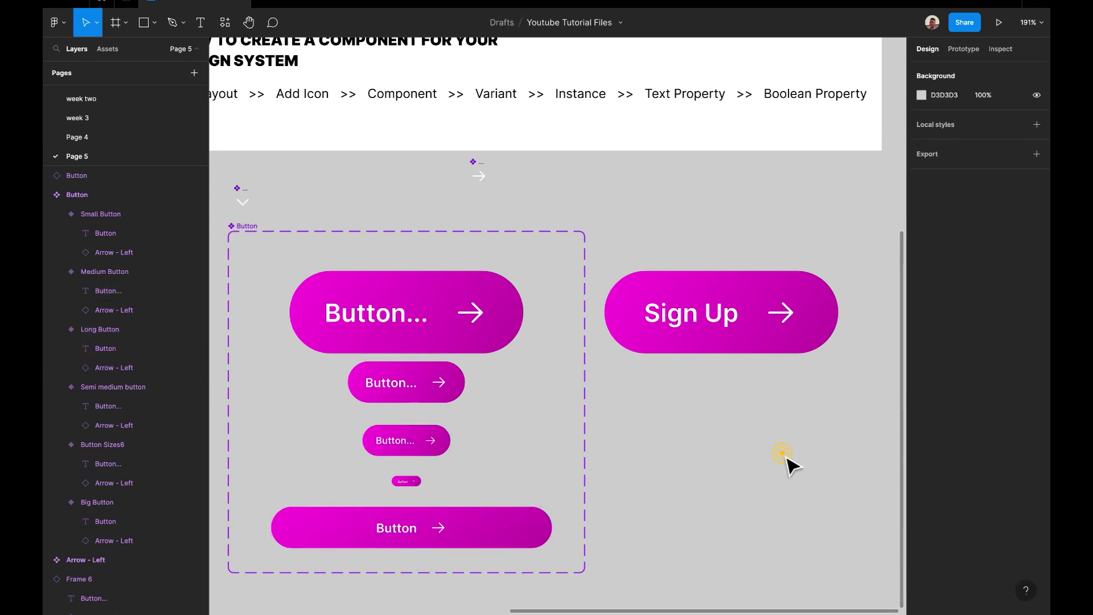
{"action": "left_click", "coordinate": [401, 535]}
{"action": "double_click", "coordinate": [398, 534]}
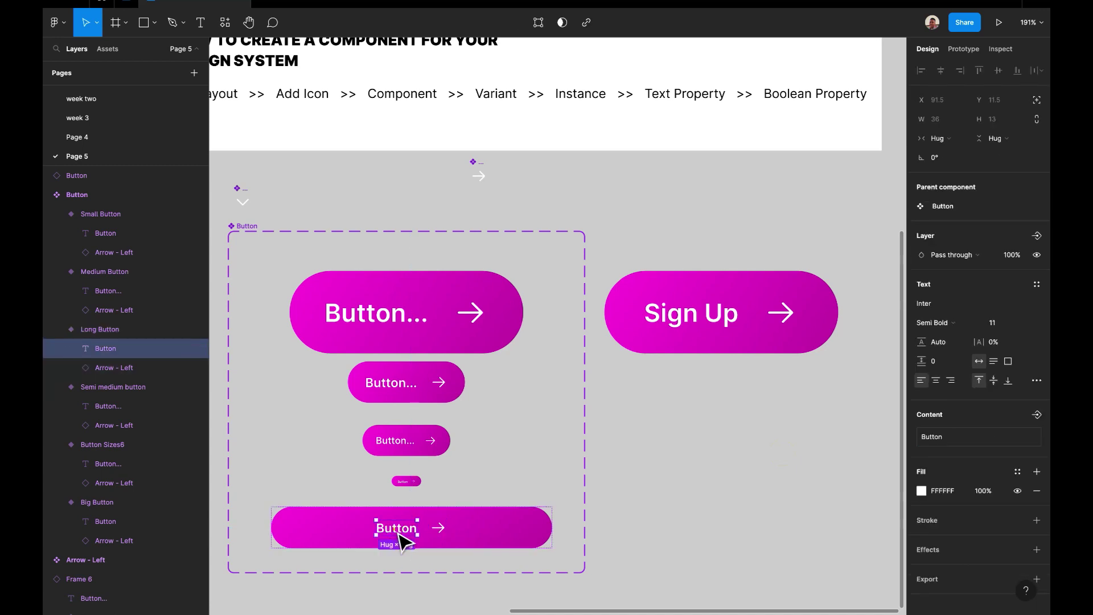
{"action": "left_click", "coordinate": [1034, 418]}
{"action": "key", "text": "Return"}
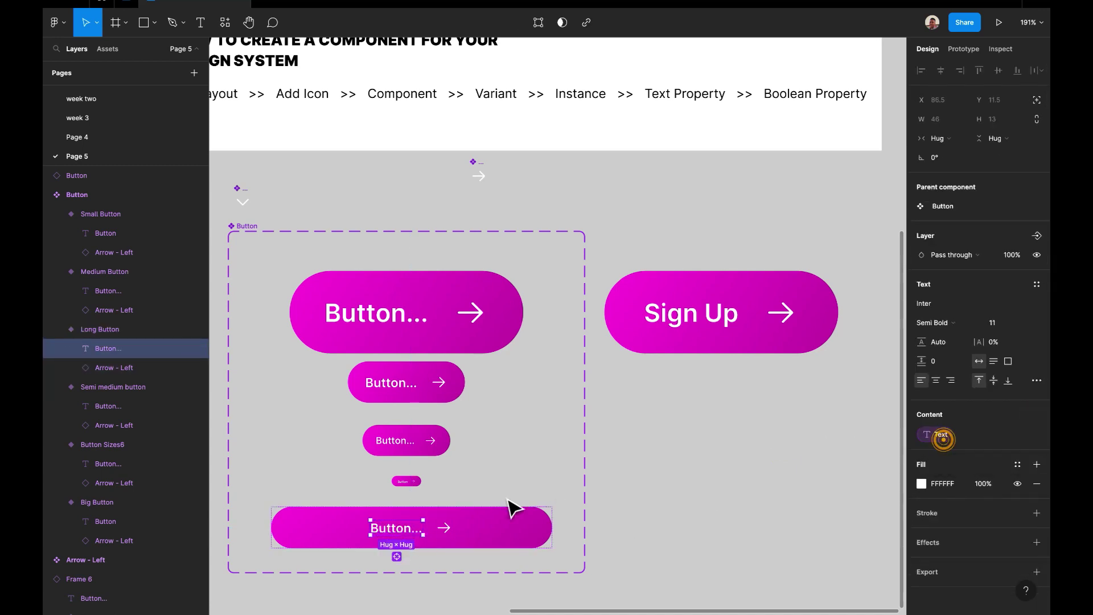
Link the label in the Small Button variant to the Text property and clear the selection
{"action": "scroll", "coordinate": [406, 487], "scroll_direction": "up", "scroll_amount": 5}
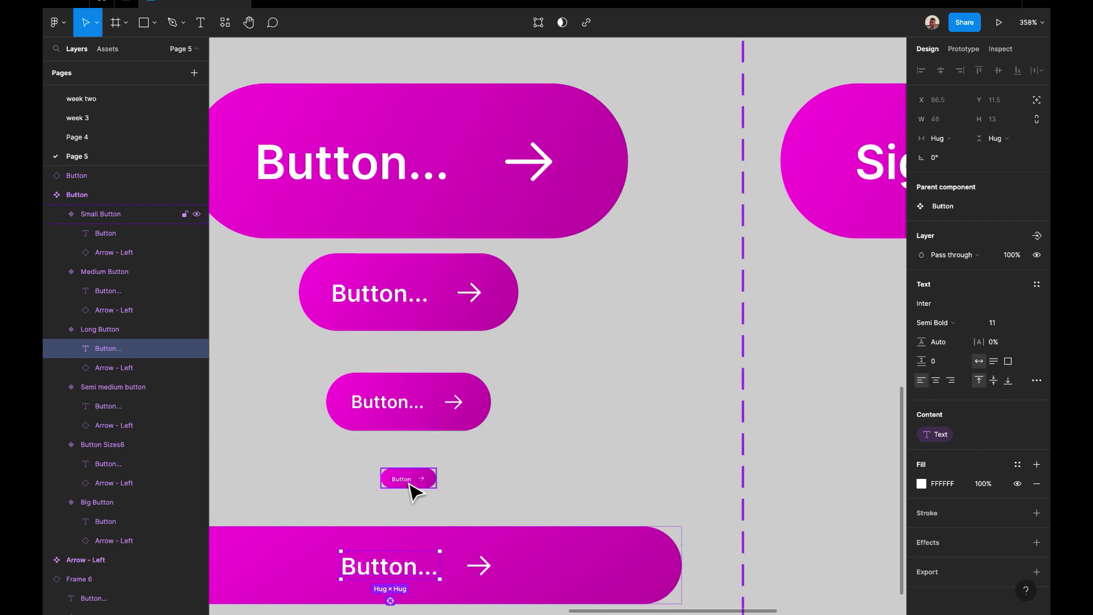
{"action": "left_click", "coordinate": [406, 483]}
{"action": "double_click", "coordinate": [408, 482]}
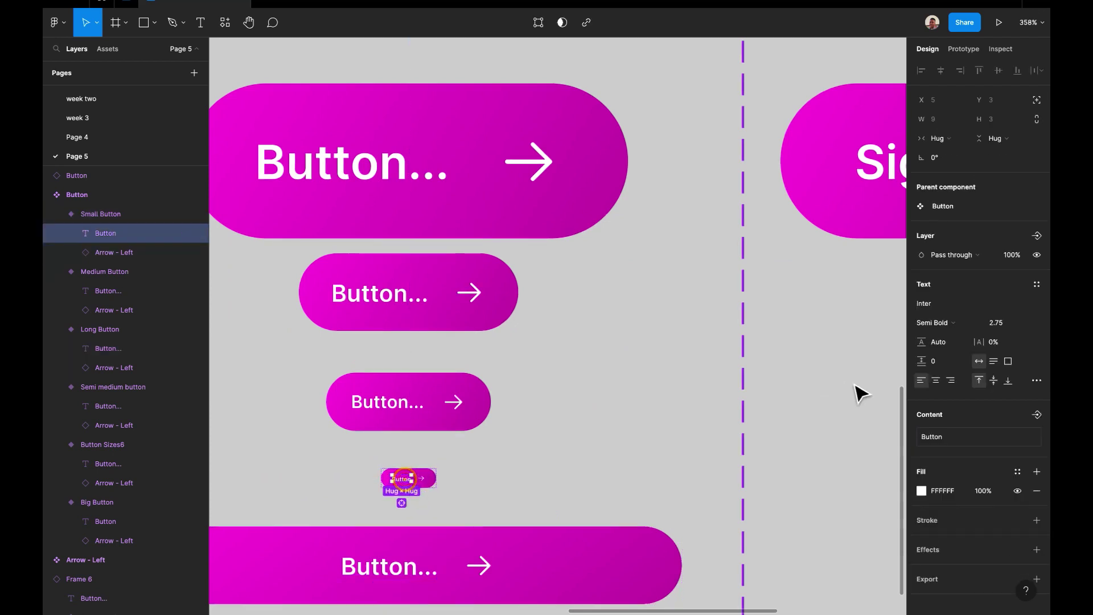
{"action": "left_click", "coordinate": [1036, 417]}
{"action": "left_click", "coordinate": [960, 438]}
{"action": "left_click", "coordinate": [770, 447]}
Delete the Sign Up test instance beside the component set
{"action": "scroll", "coordinate": [774, 454], "scroll_direction": "down", "scroll_amount": 1}
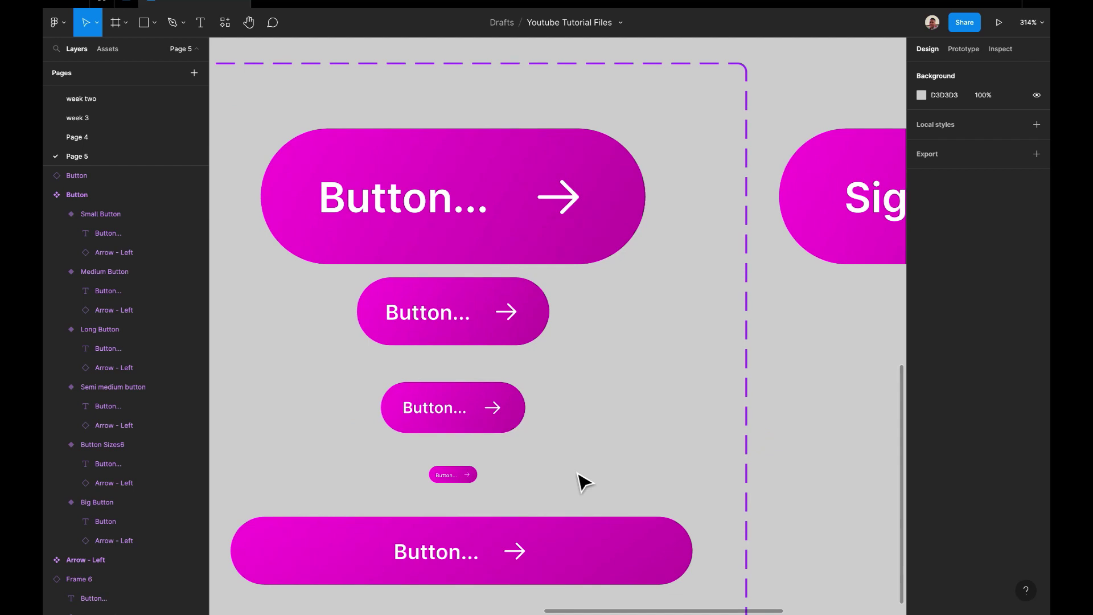
{"action": "scroll", "coordinate": [585, 483], "scroll_direction": "down", "scroll_amount": 5}
{"action": "left_click", "coordinate": [622, 313]}
{"action": "key", "text": "Delete"}
{"action": "scroll", "coordinate": [621, 316], "scroll_direction": "up", "scroll_amount": 3}
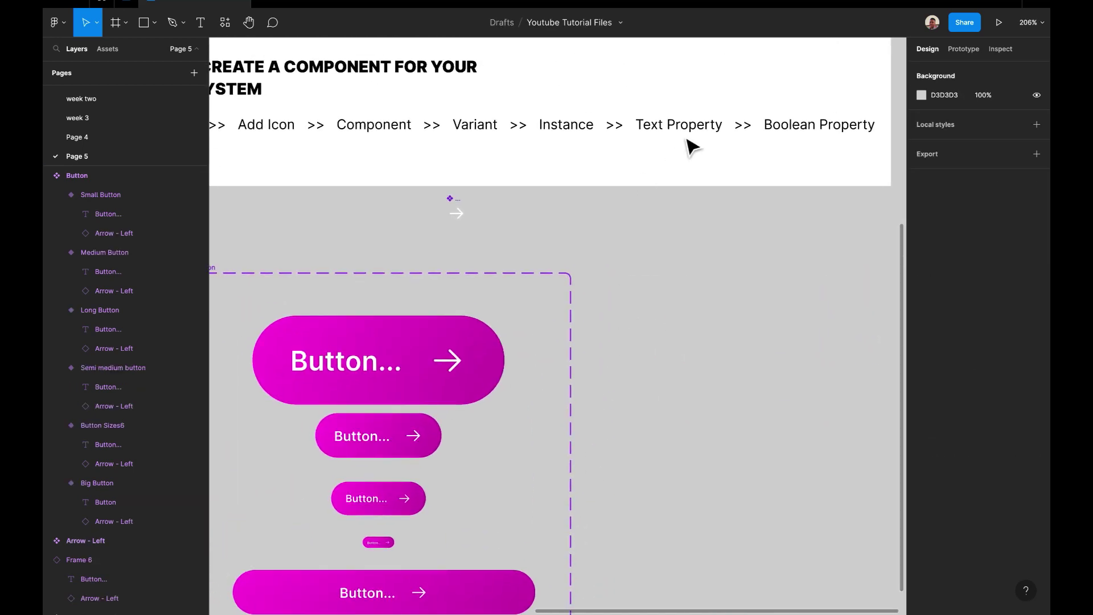
{"action": "double_click", "coordinate": [784, 128]}
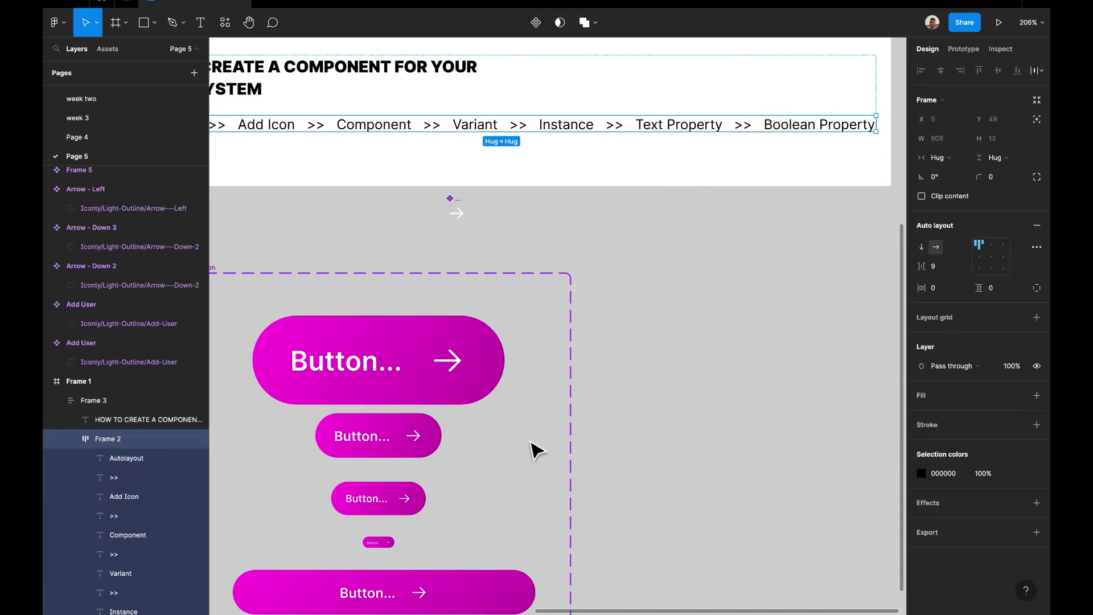
{"action": "scroll", "coordinate": [539, 450], "scroll_direction": "down", "scroll_amount": 1}
{"action": "left_click", "coordinate": [450, 376]}
{"action": "left_click_drag", "start_coordinate": [452, 376], "coordinate": [785, 376]}
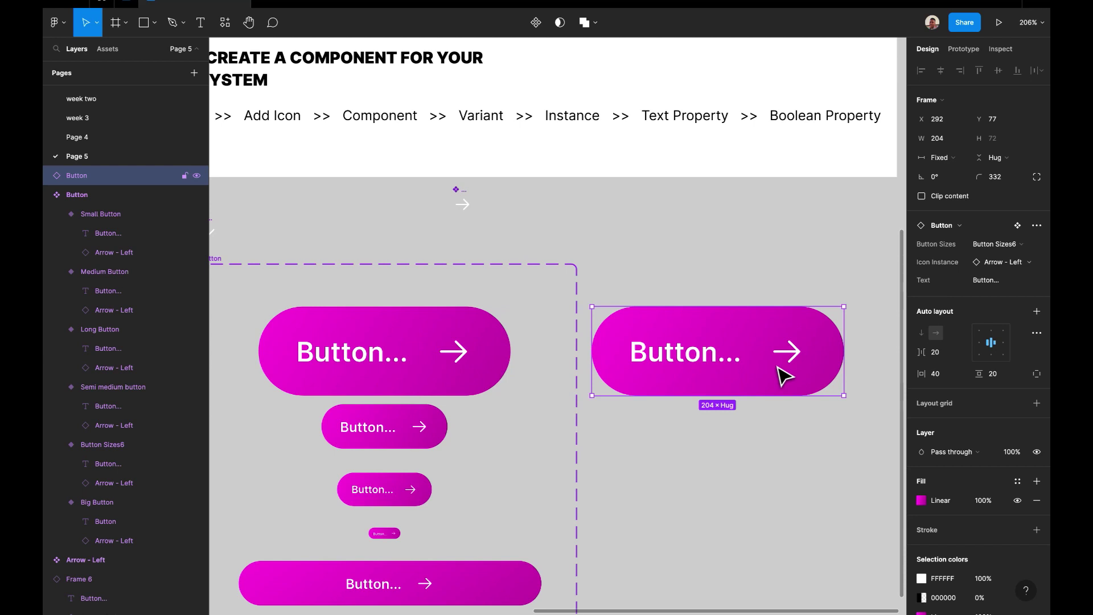
{"action": "scroll", "coordinate": [785, 376], "scroll_direction": "right", "scroll_amount": 1}
{"action": "key", "text": "Delete"}
{"action": "scroll", "coordinate": [569, 359], "scroll_direction": "left", "scroll_amount": 2}
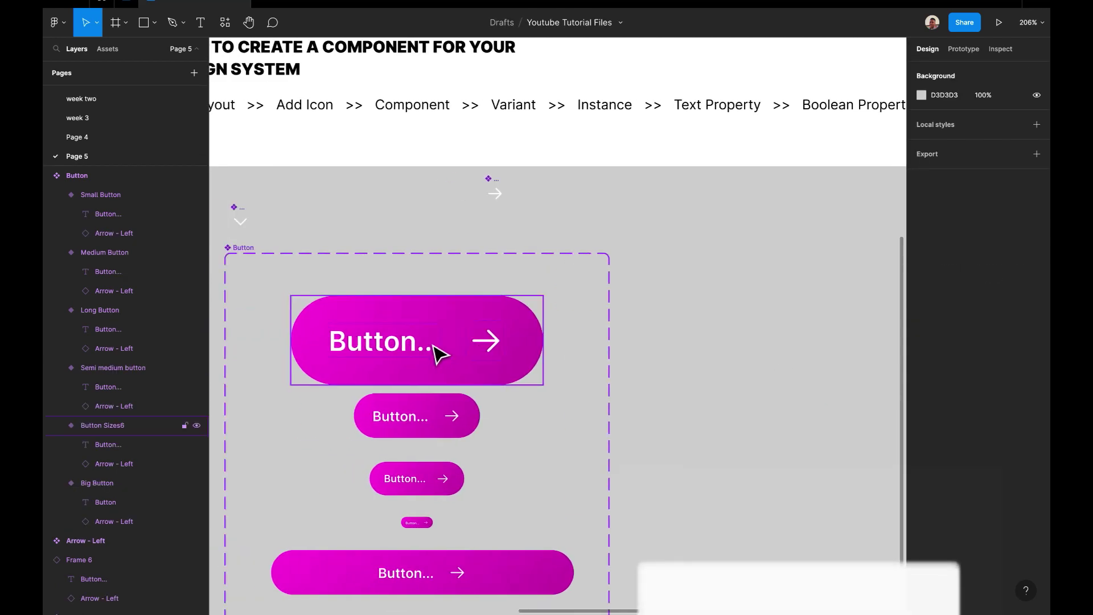
Examine the component properties linked to the label and arrow icon of the largest button variant
{"action": "left_click", "coordinate": [422, 358]}
{"action": "left_click", "coordinate": [414, 348]}
{"action": "left_click", "coordinate": [499, 347]}
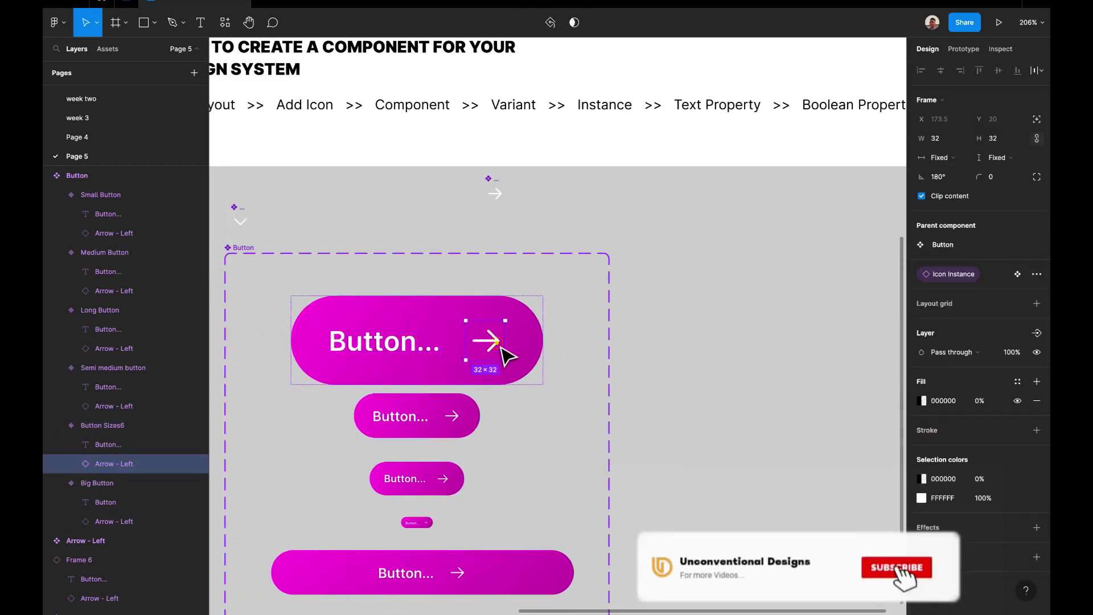
{"action": "left_click", "coordinate": [581, 327]}
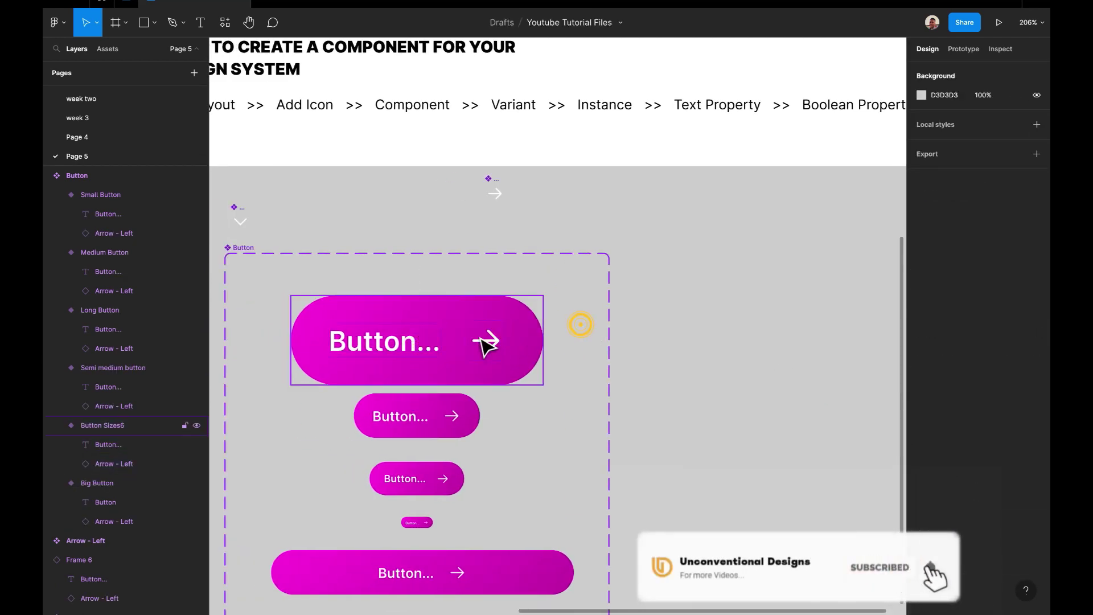
{"action": "left_click", "coordinate": [362, 359]}
{"action": "left_click", "coordinate": [353, 350]}
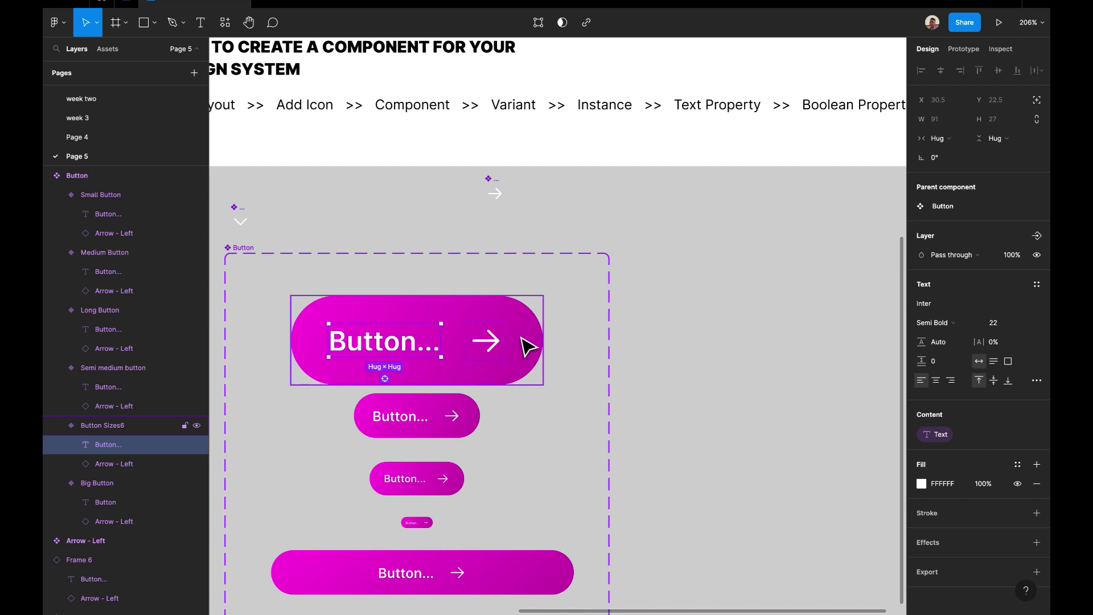
{"action": "left_click", "coordinate": [496, 352]}
{"action": "left_click", "coordinate": [399, 341]}
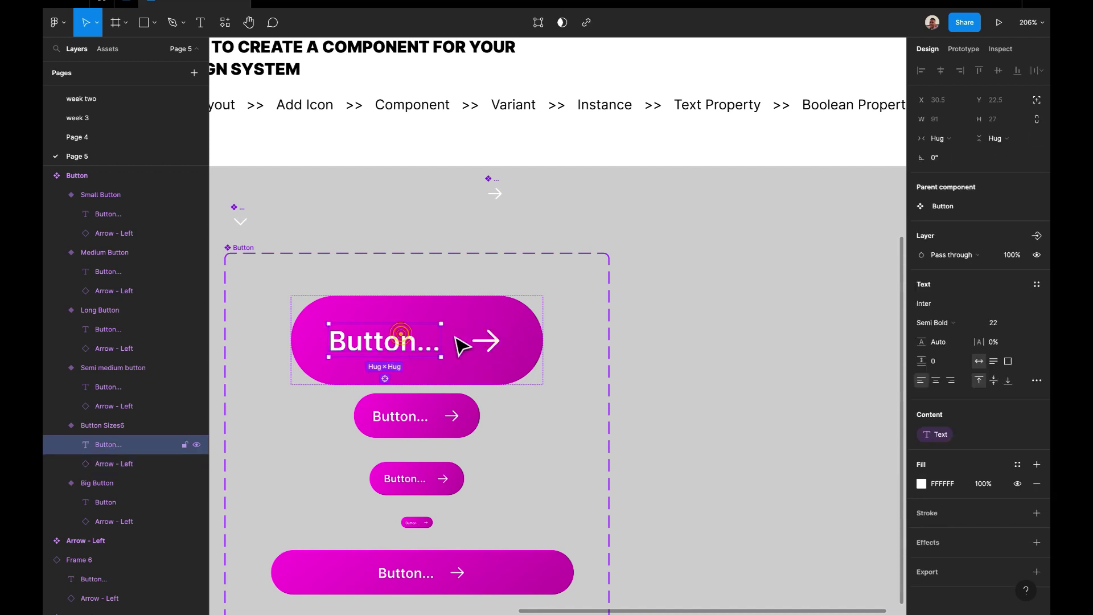
{"action": "left_click", "coordinate": [497, 351]}
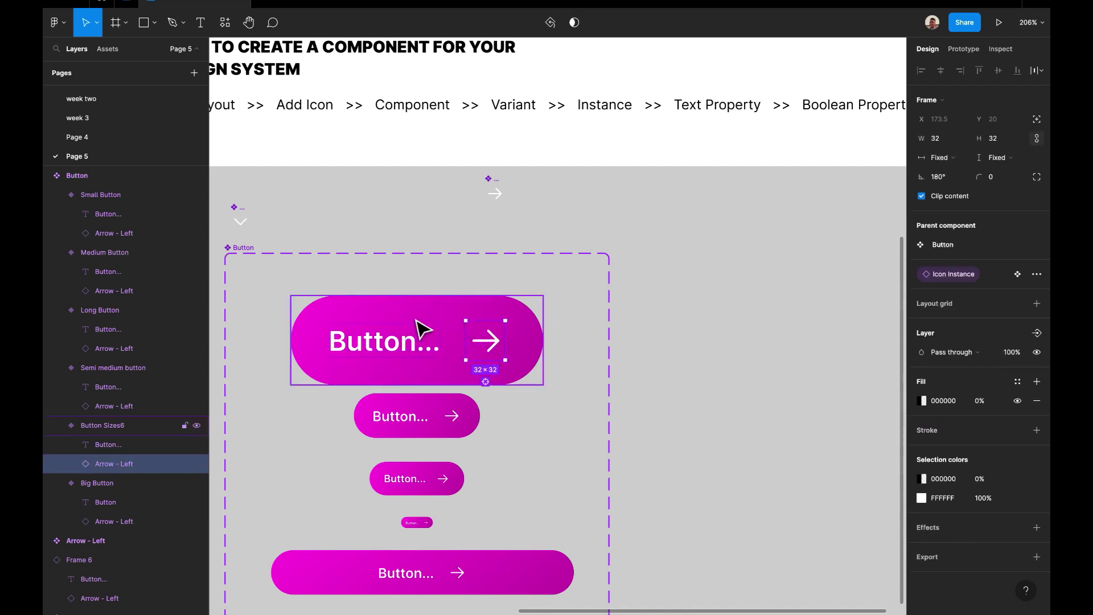
{"action": "left_click", "coordinate": [385, 345]}
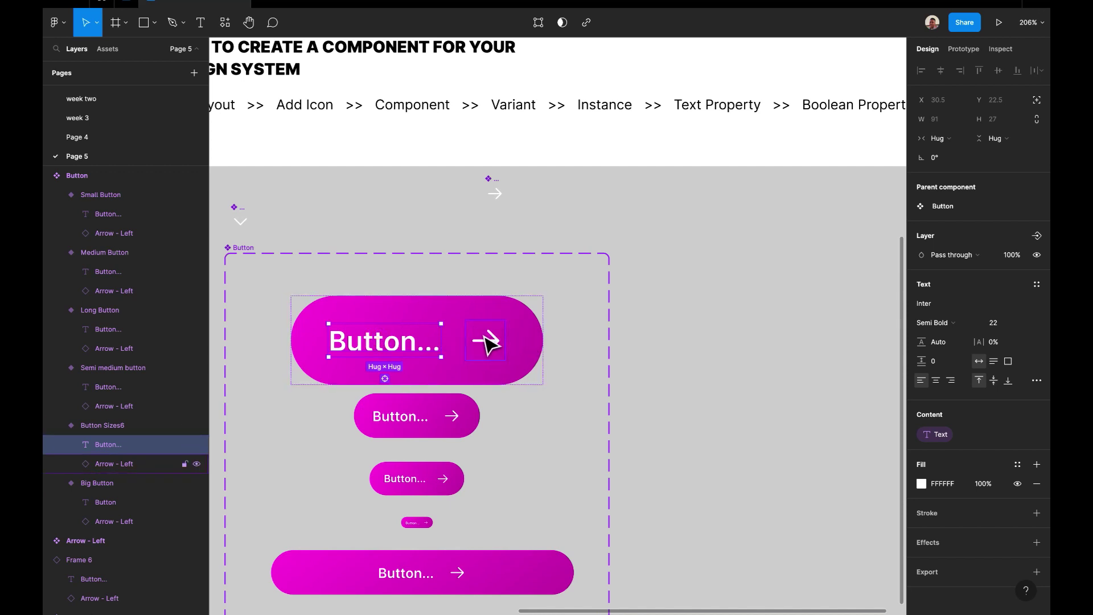
{"action": "left_click", "coordinate": [642, 335]}
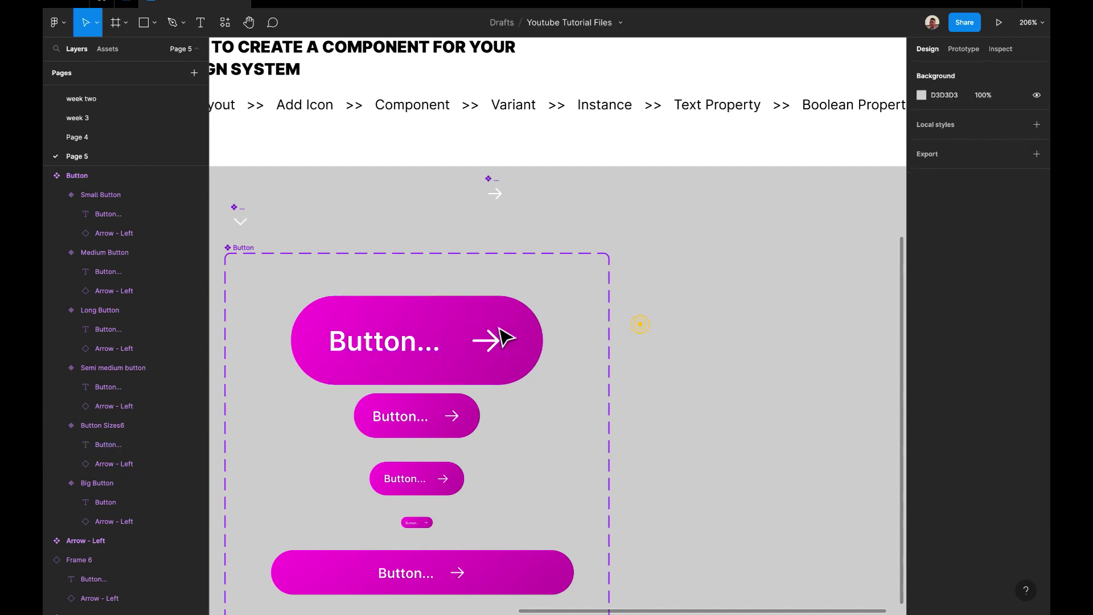
{"action": "double_click", "coordinate": [439, 348]}
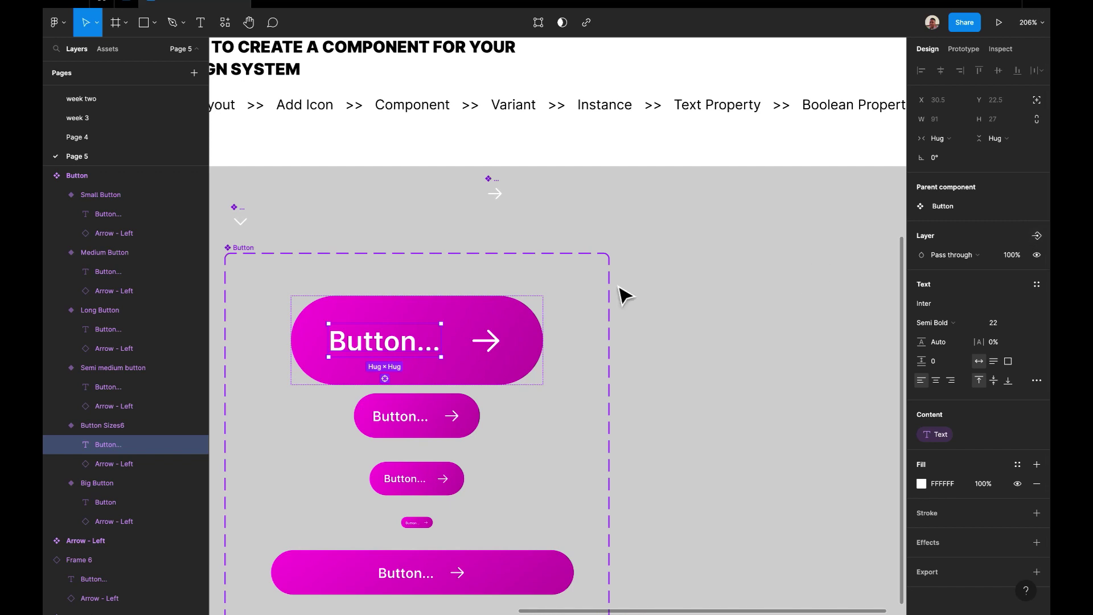
{"action": "left_click", "coordinate": [490, 341]}
Create a boolean property named "Show Button..." with value True on the label of the Button Sizes6 variant
{"action": "left_click", "coordinate": [414, 357]}
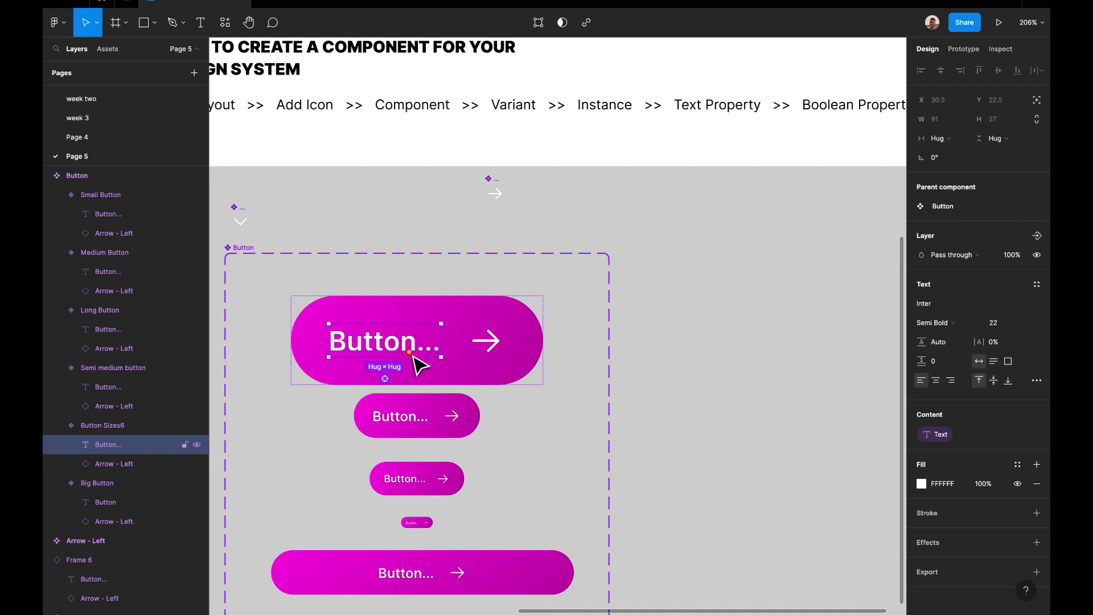
{"action": "left_click", "coordinate": [1035, 237]}
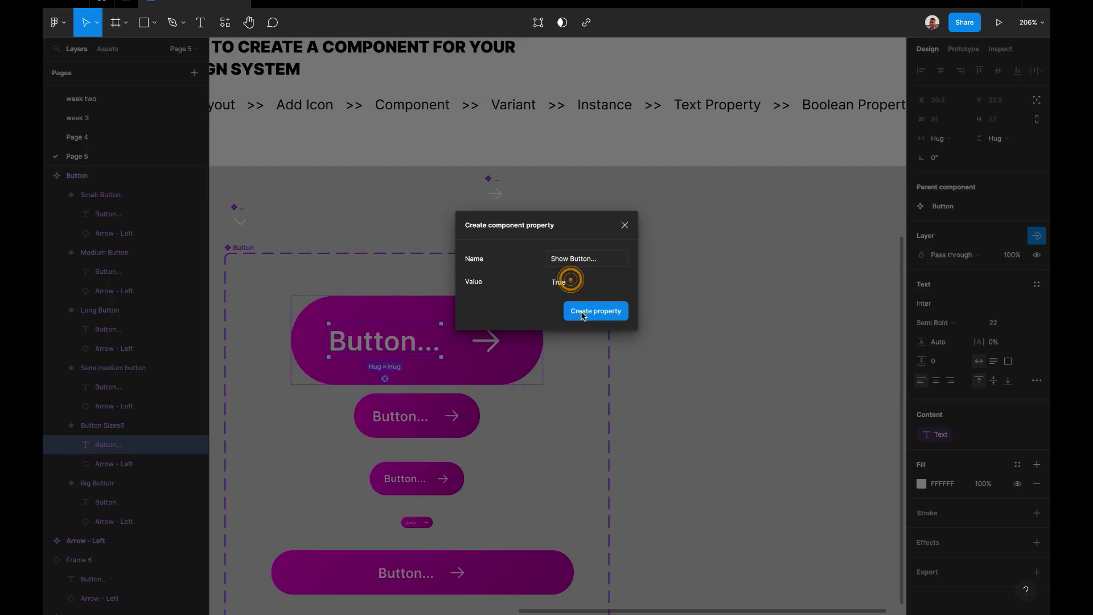
{"action": "left_click", "coordinate": [568, 262]}
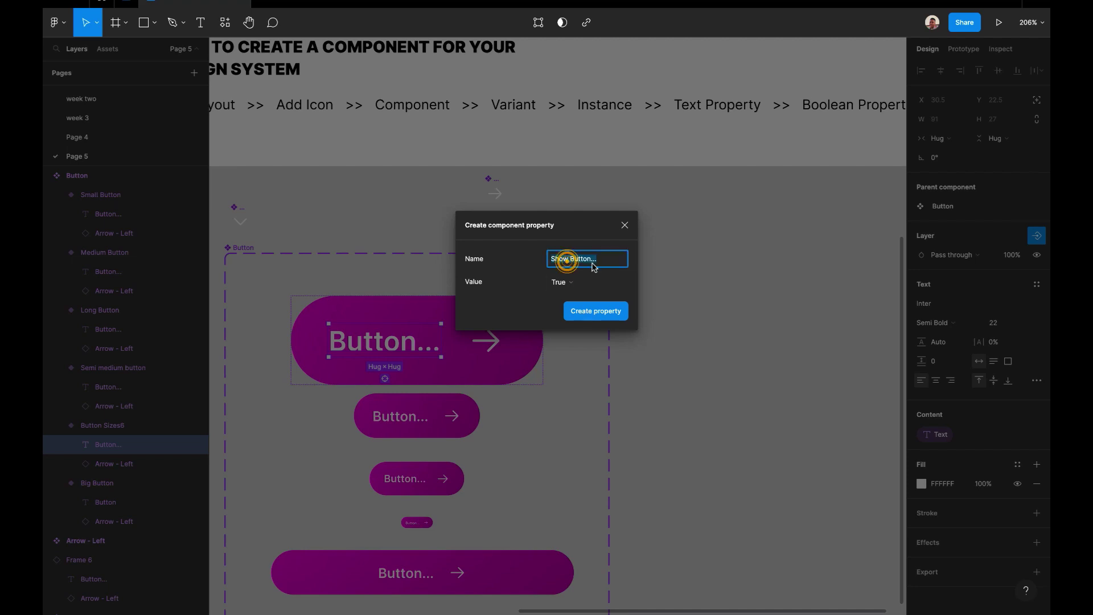
{"action": "left_click", "coordinate": [581, 321]}
Place a test instance of the Button Sizes6 variant beside the component set and toggle its label's visibility off and on
{"action": "left_click", "coordinate": [485, 350]}
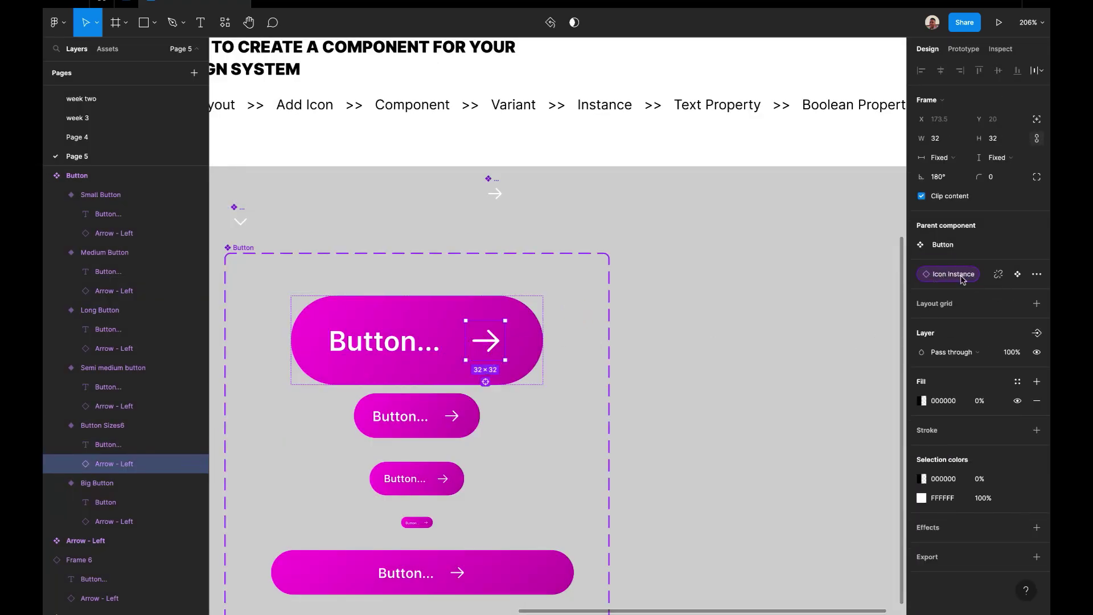
{"action": "left_click", "coordinate": [395, 353]}
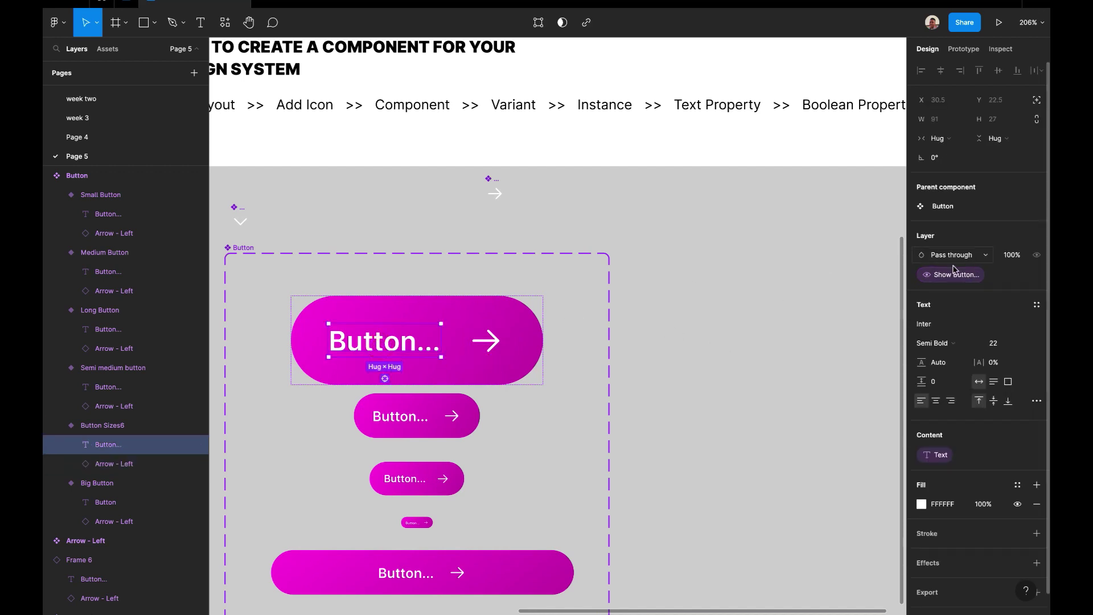
{"action": "left_click", "coordinate": [493, 355]}
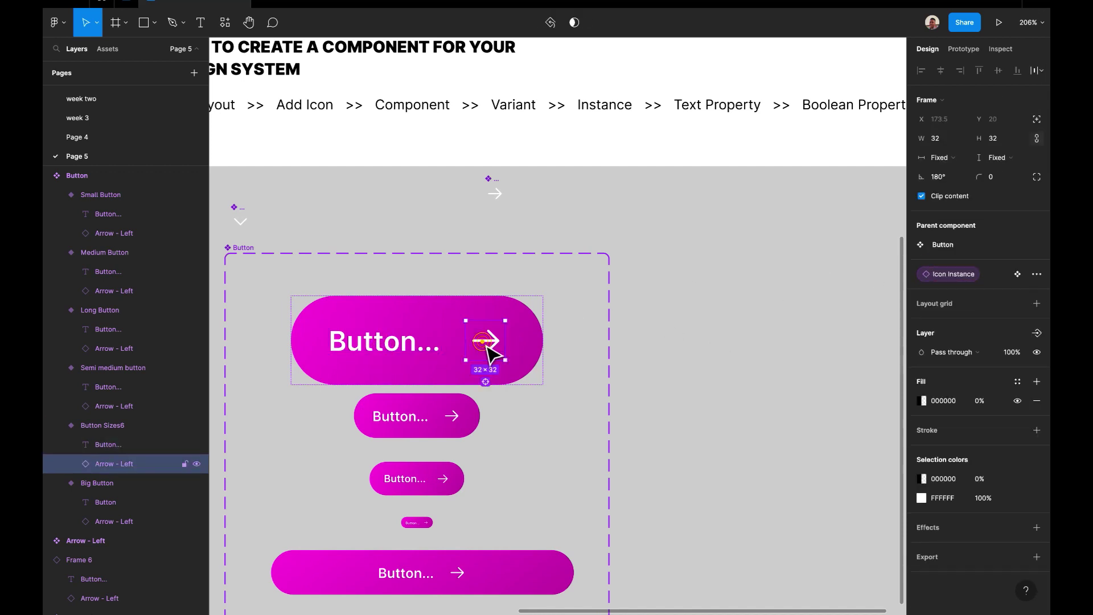
{"action": "left_click", "coordinate": [501, 314]}
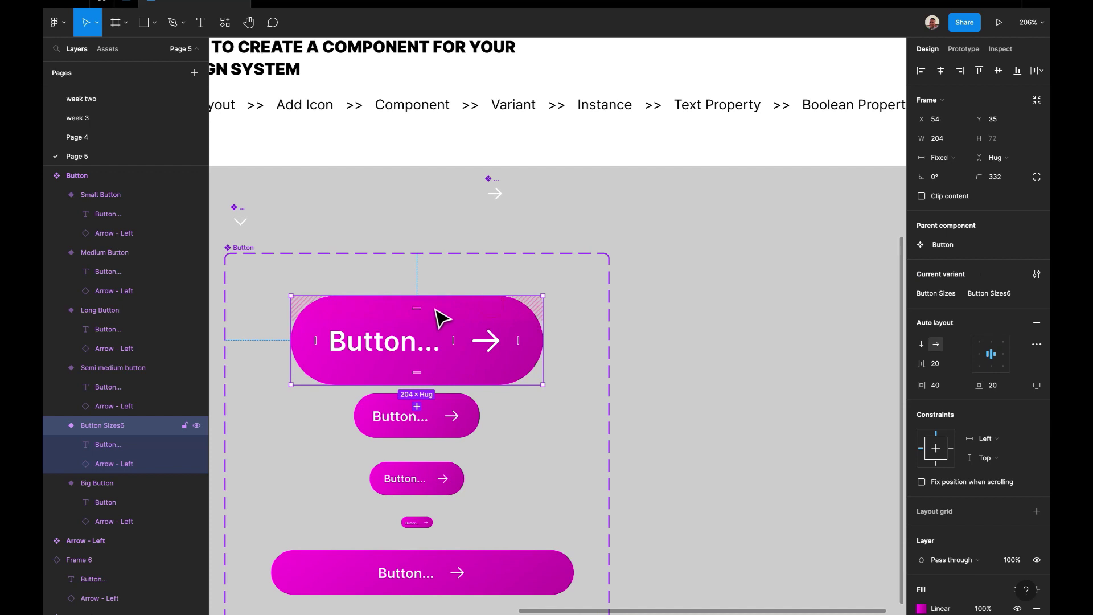
{"action": "left_click_drag", "start_coordinate": [420, 317], "coordinate": [751, 337]}
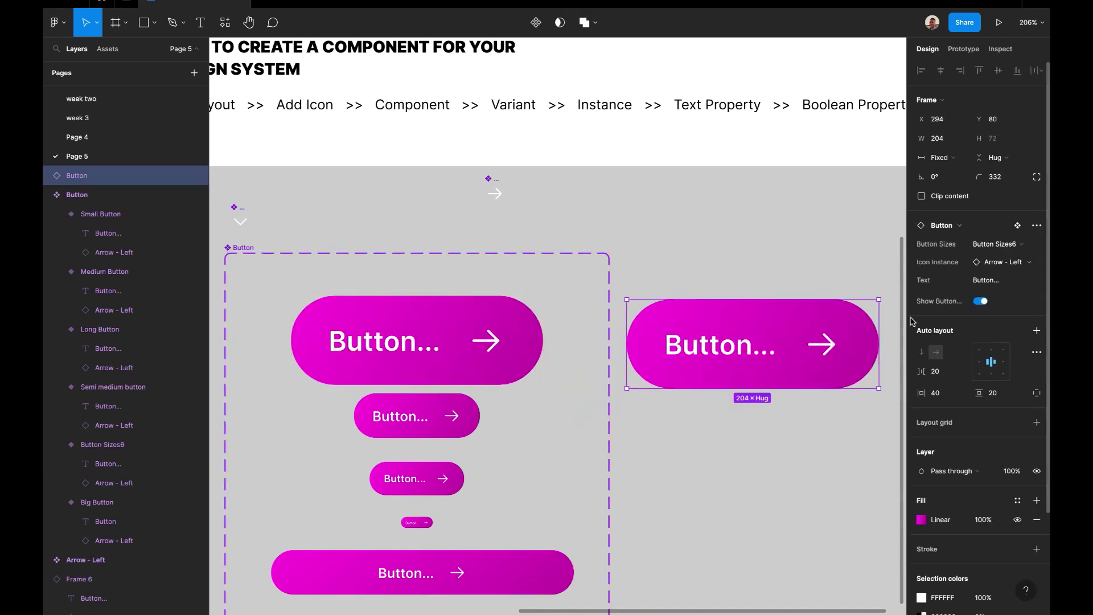
{"action": "left_click", "coordinate": [982, 304]}
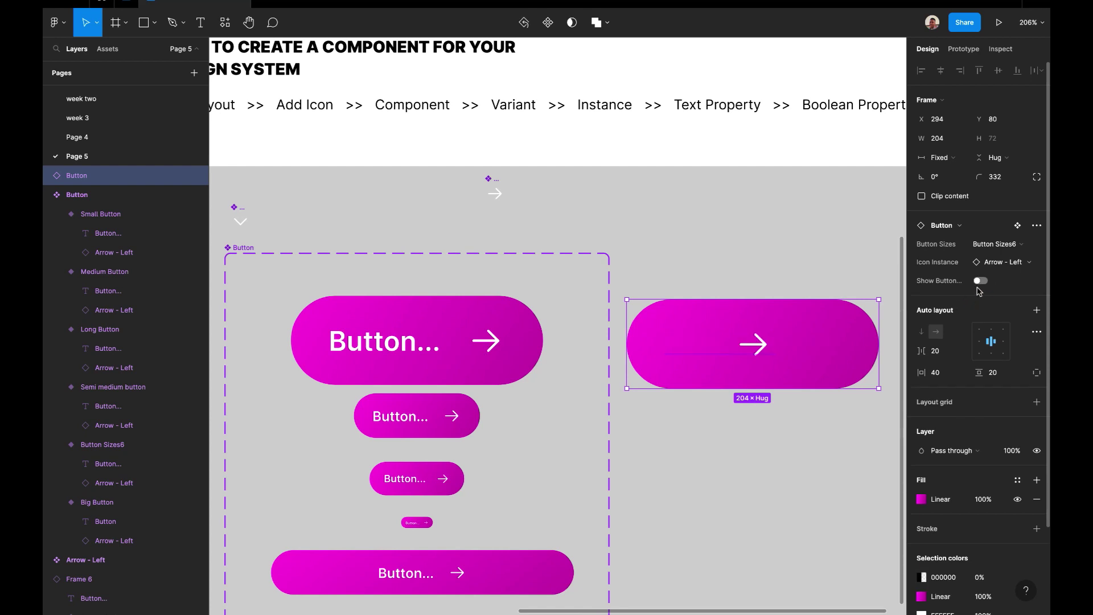
{"action": "left_click", "coordinate": [980, 282]}
{"action": "left_click", "coordinate": [982, 283]}
{"action": "left_click", "coordinate": [980, 282]}
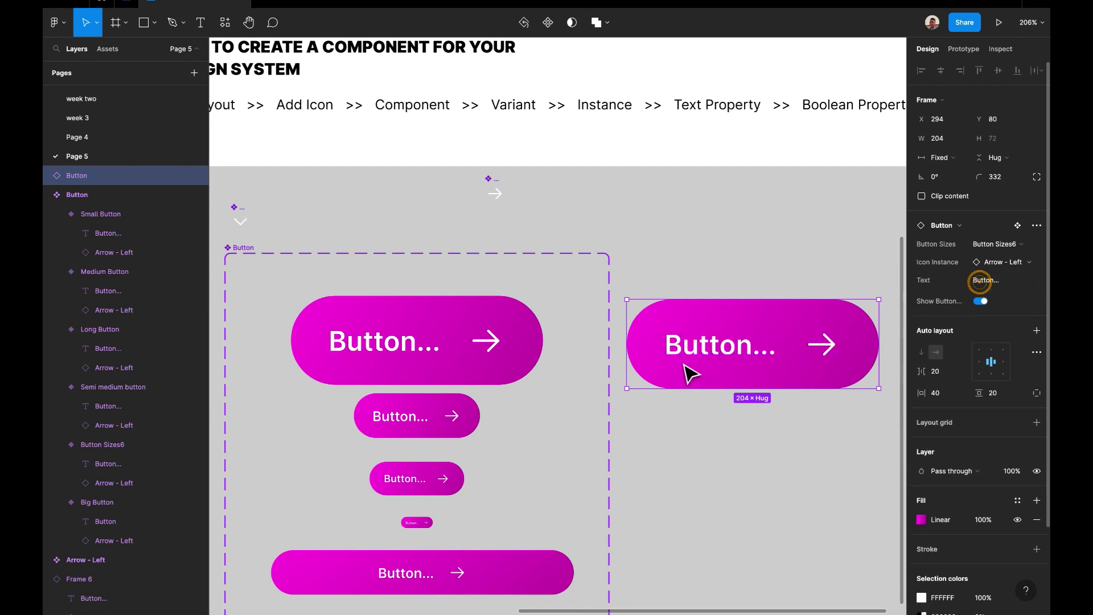
Delete the test instance and the duplicate Button Sizes6 variant from the component set
{"action": "key", "text": "Delete"}
{"action": "scroll", "coordinate": [683, 373], "scroll_direction": "down", "scroll_amount": 3}
{"action": "left_click", "coordinate": [556, 296]}
Create a boolean property named "Show Arrow - Left" with value False on the arrow icon of the Big Button variant
{"action": "left_click", "coordinate": [547, 290]}
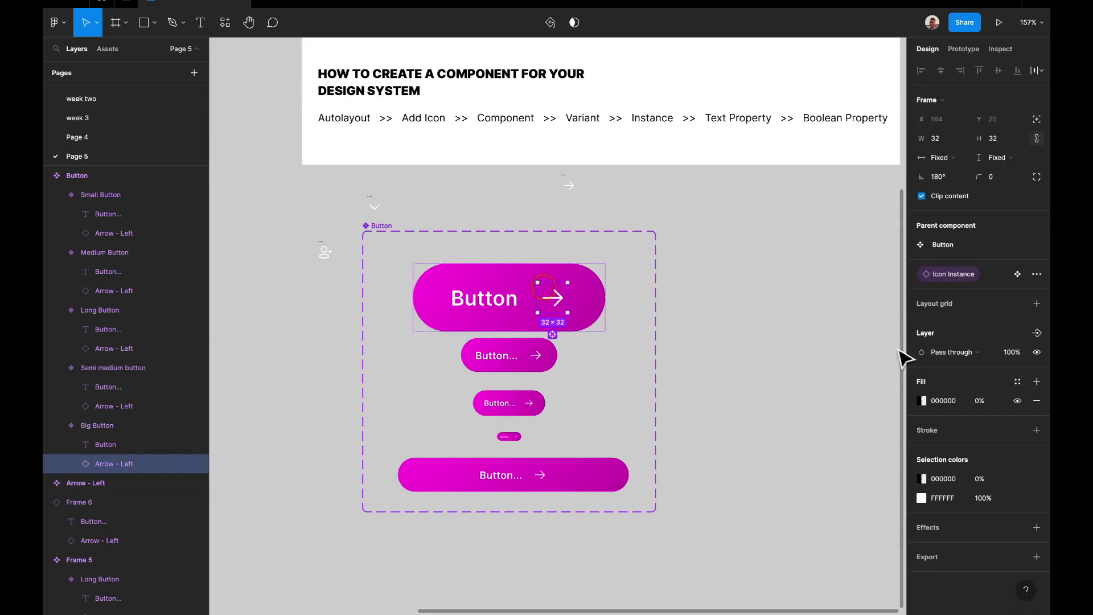
{"action": "left_click", "coordinate": [1036, 333]}
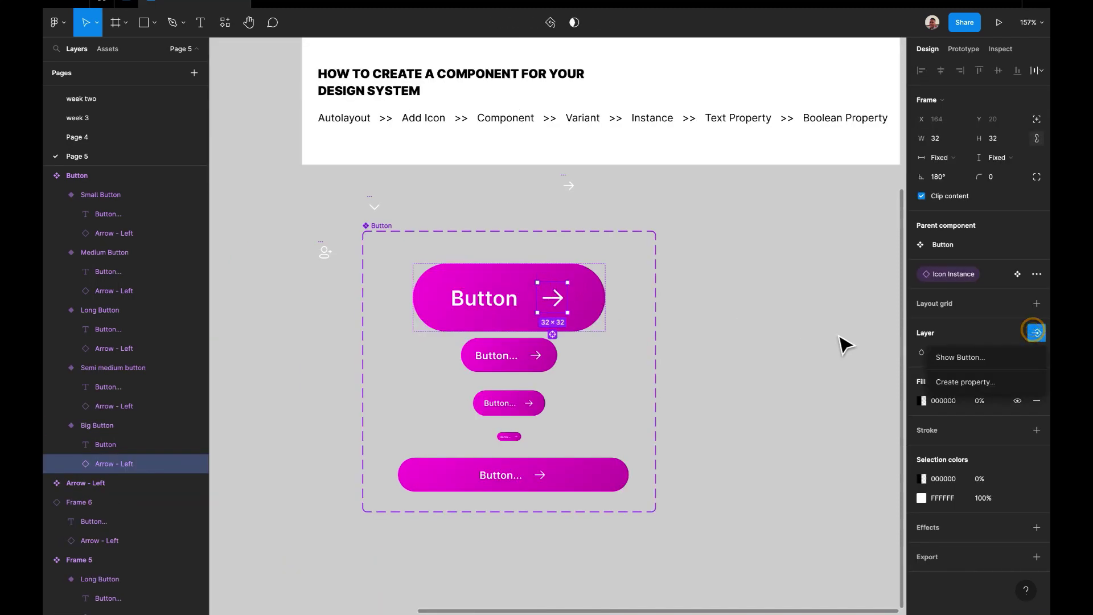
{"action": "left_click", "coordinate": [963, 384]}
{"action": "left_click", "coordinate": [593, 283]}
{"action": "left_click", "coordinate": [587, 296]}
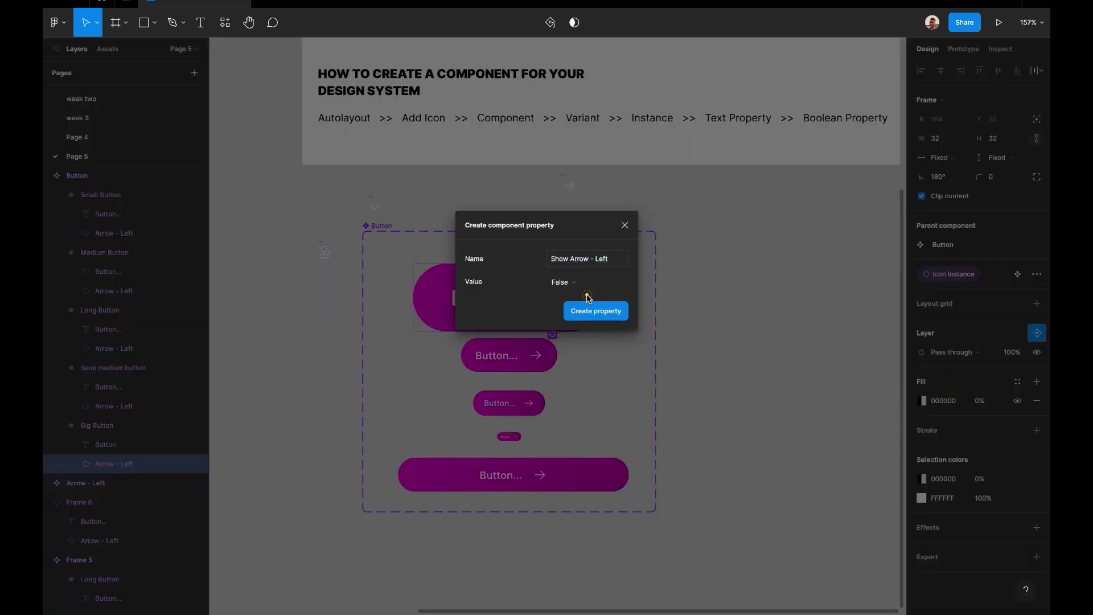
{"action": "left_click", "coordinate": [594, 310]}
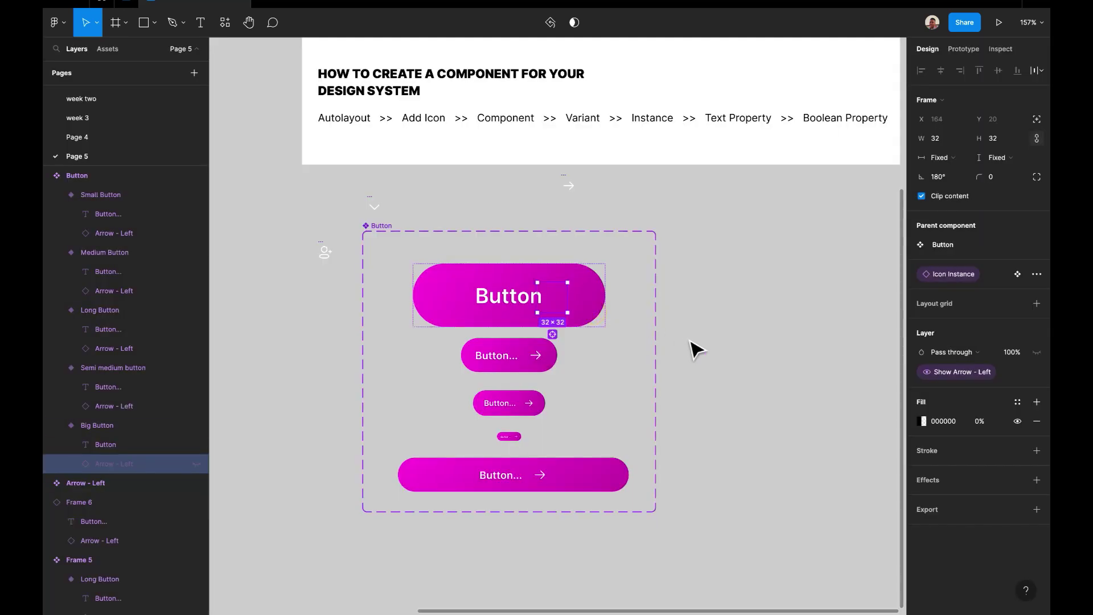
Place an instance of the Big Button variant beside the component set and turn on its arrow's visibility
{"action": "left_click", "coordinate": [595, 311]}
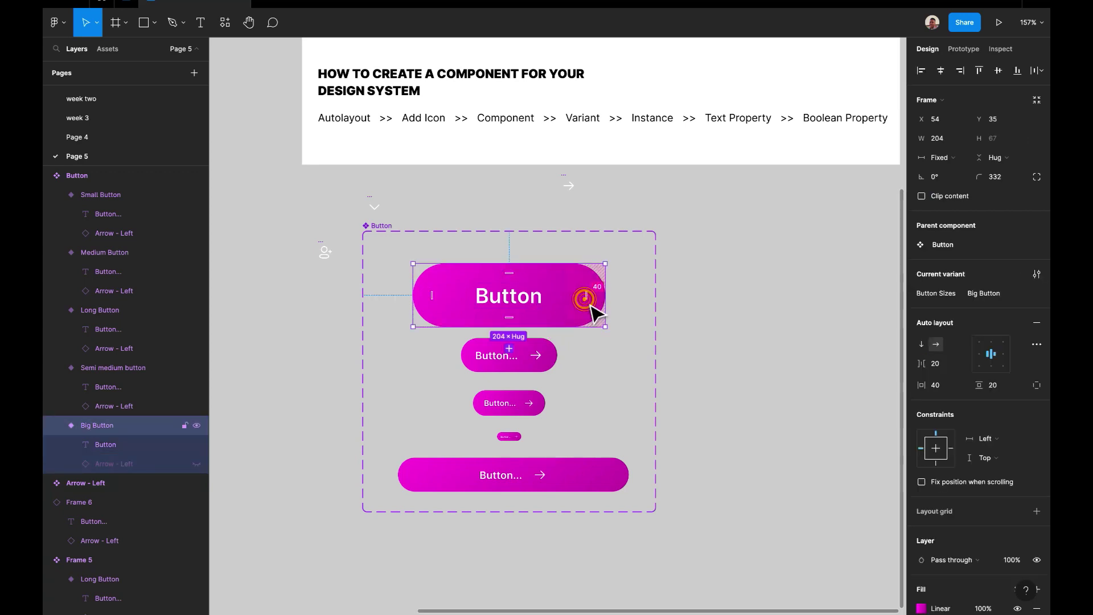
{"action": "left_click_drag", "start_coordinate": [551, 308], "coordinate": [818, 311]}
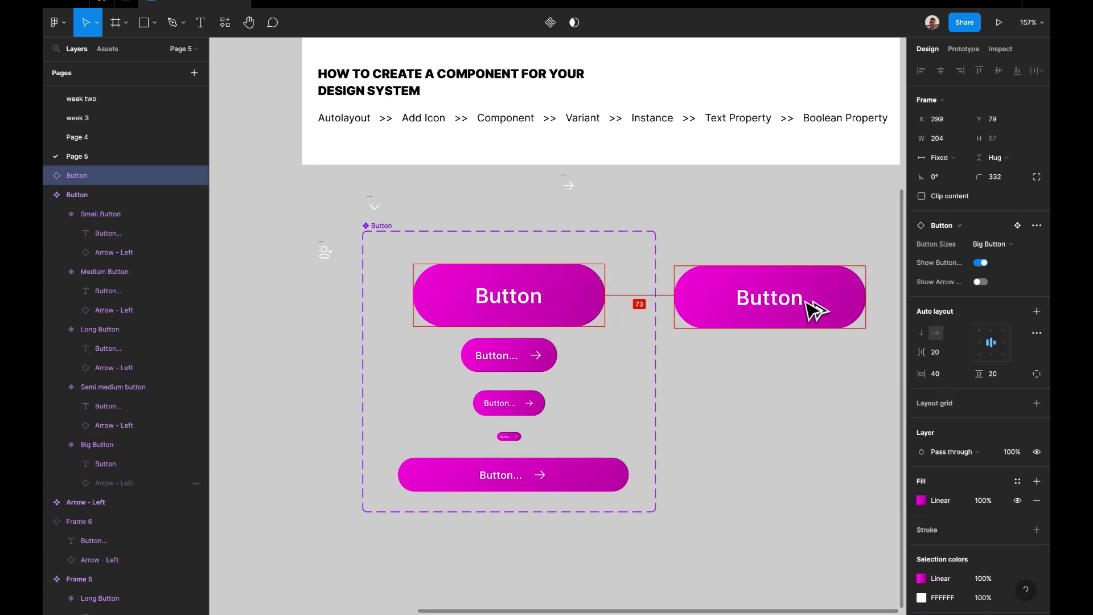
{"action": "left_click", "coordinate": [980, 282]}
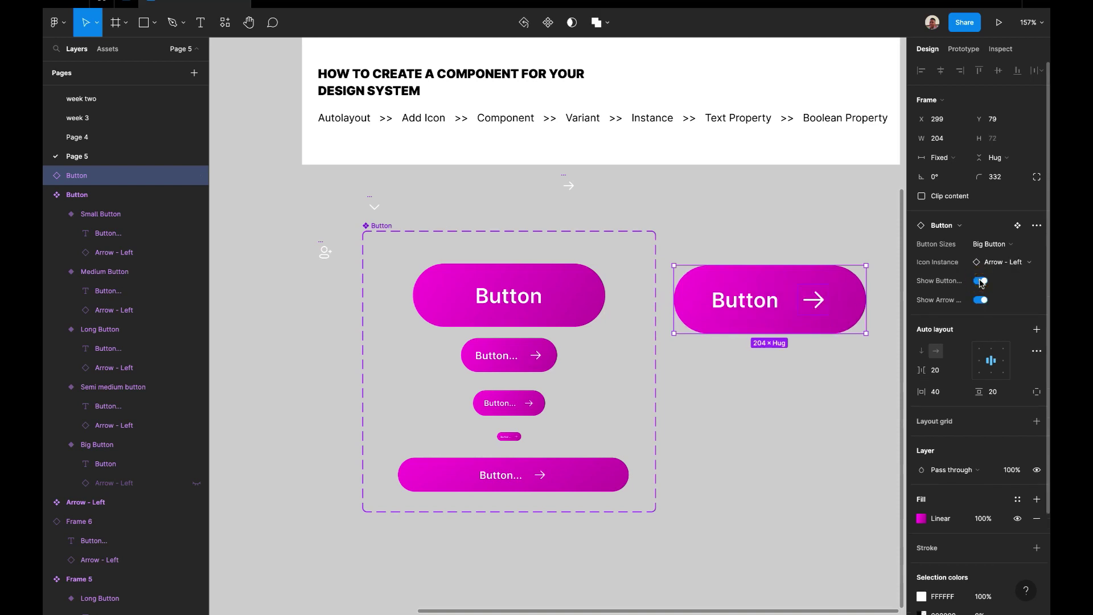
{"action": "left_click", "coordinate": [980, 300]}
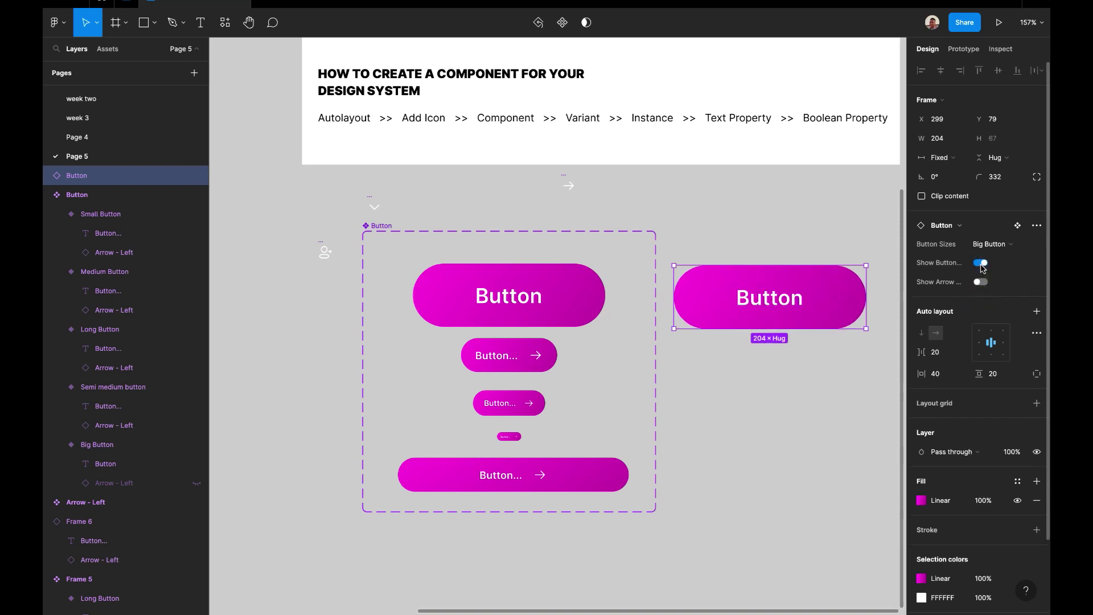
{"action": "left_click", "coordinate": [981, 264]}
{"action": "left_click", "coordinate": [980, 265]}
{"action": "left_click", "coordinate": [980, 282]}
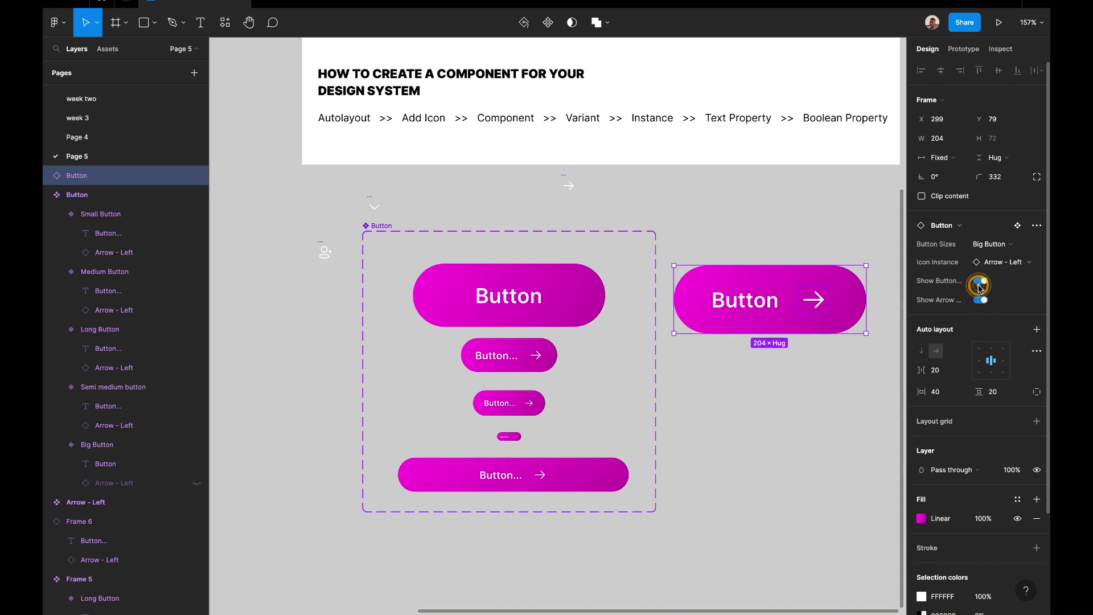
Toggle the label and the arrow off and on in the Big Button instance, leaving both shown
{"action": "left_click", "coordinate": [981, 281]}
{"action": "left_click", "coordinate": [981, 281]}
{"action": "left_click", "coordinate": [981, 282]}
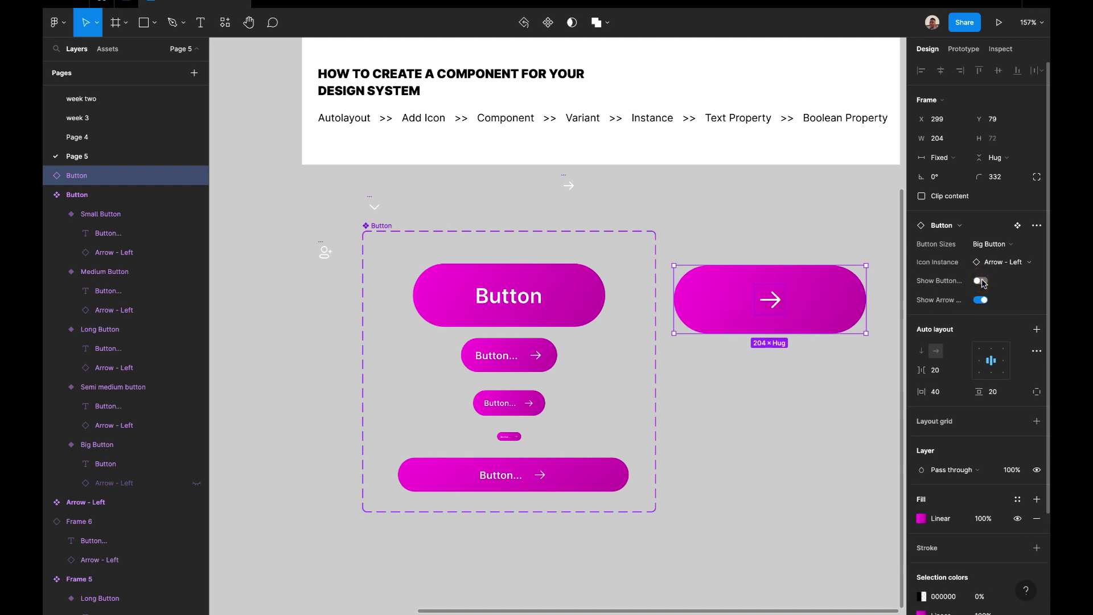
{"action": "left_click", "coordinate": [981, 281]}
{"action": "left_click", "coordinate": [981, 300]}
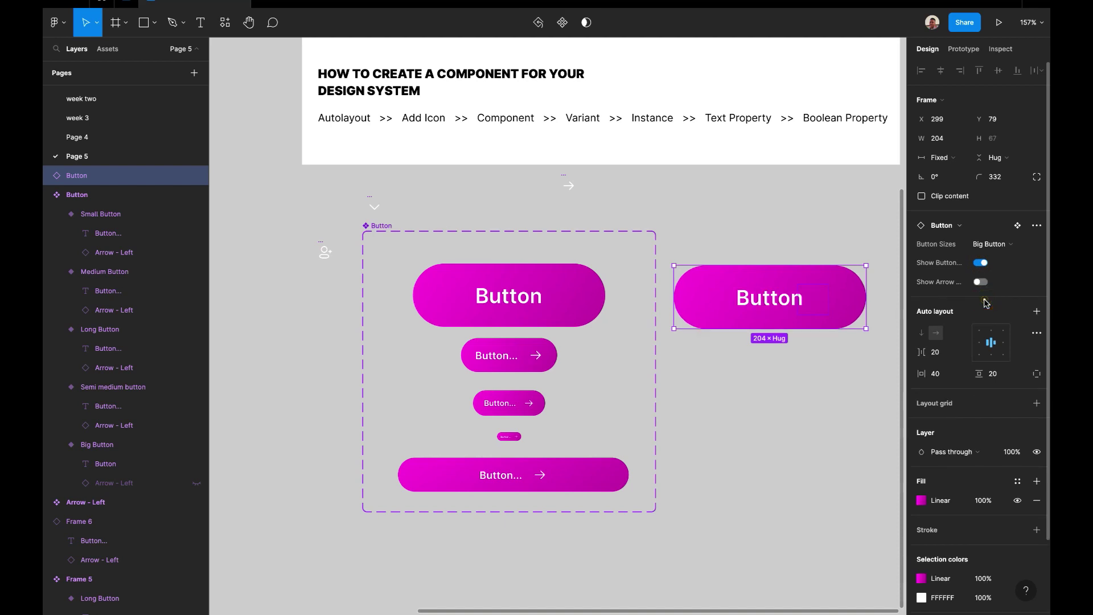
{"action": "left_click", "coordinate": [981, 282]}
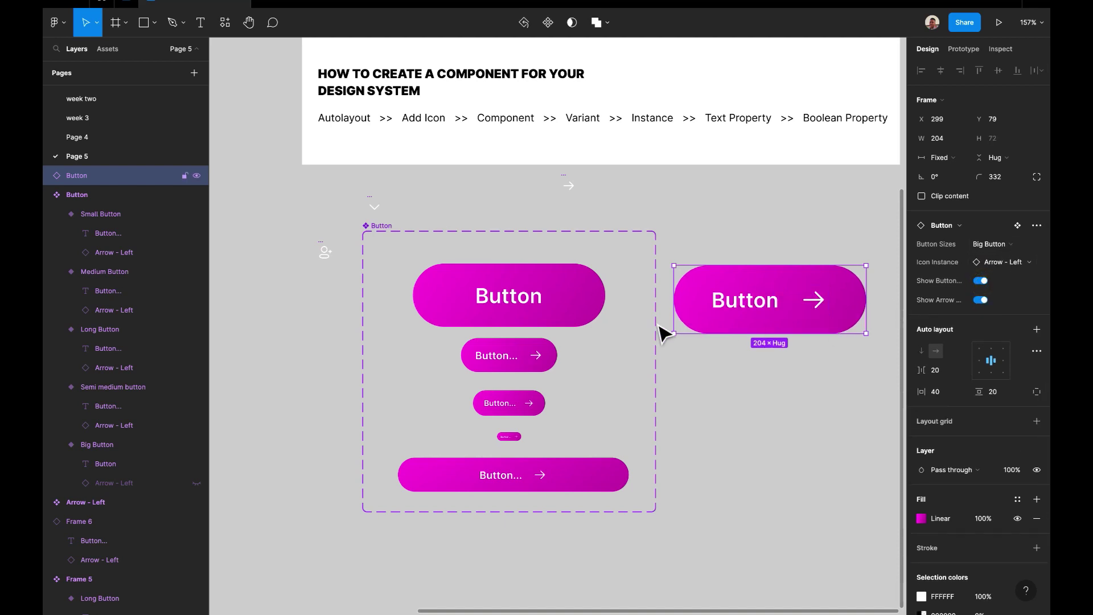
Link the arrow icons in the Semi medium, Medium, Small and Long Button variants to the Show Arrow - Left property
{"action": "double_click", "coordinate": [544, 358]}
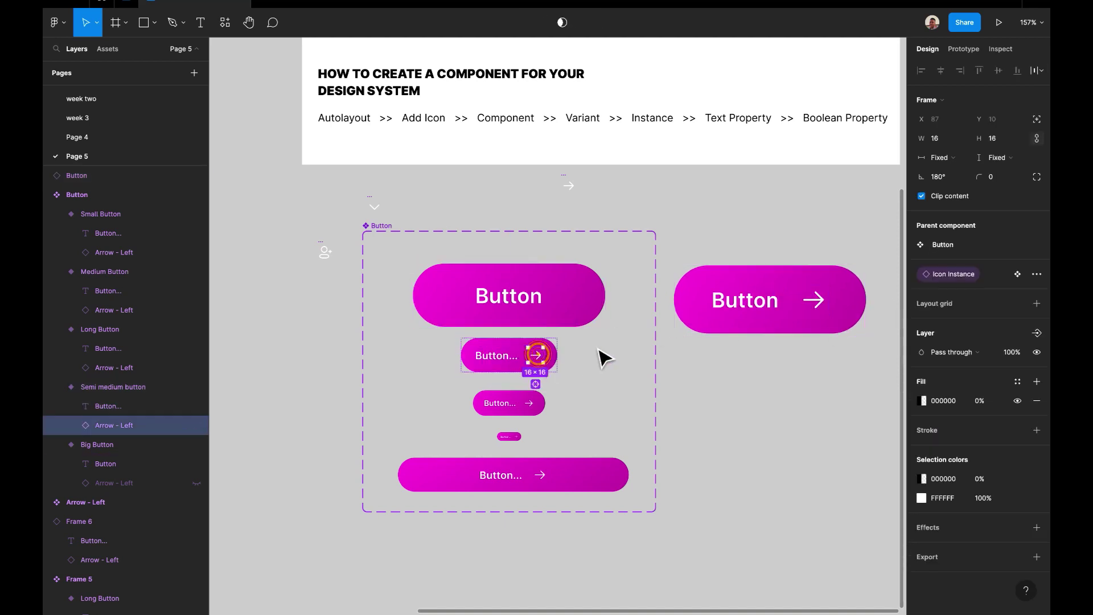
{"action": "left_click", "coordinate": [1036, 333]}
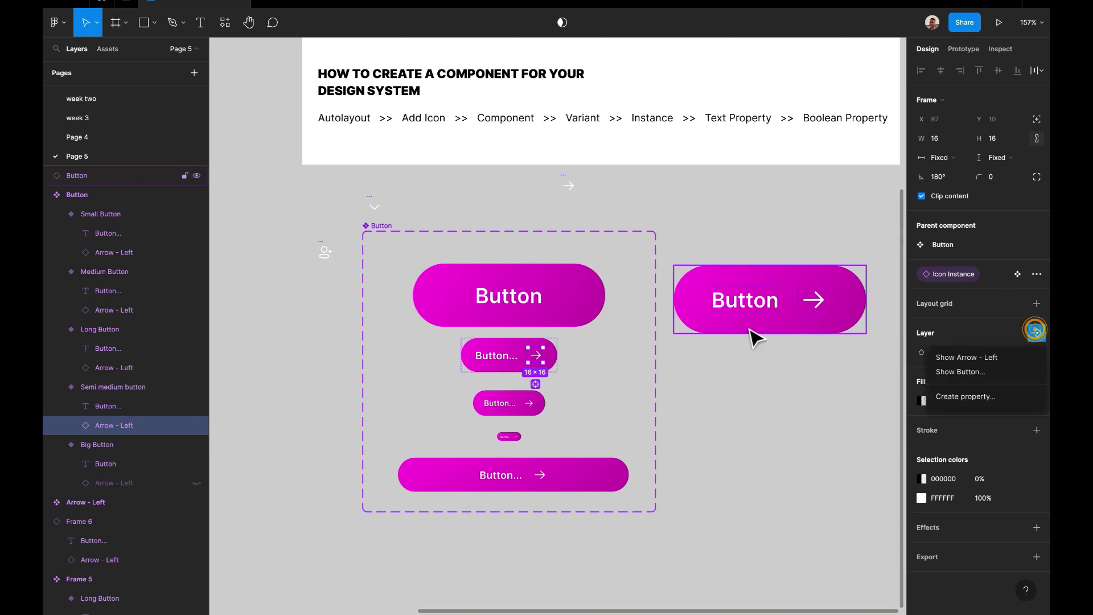
{"action": "left_click", "coordinate": [963, 358]}
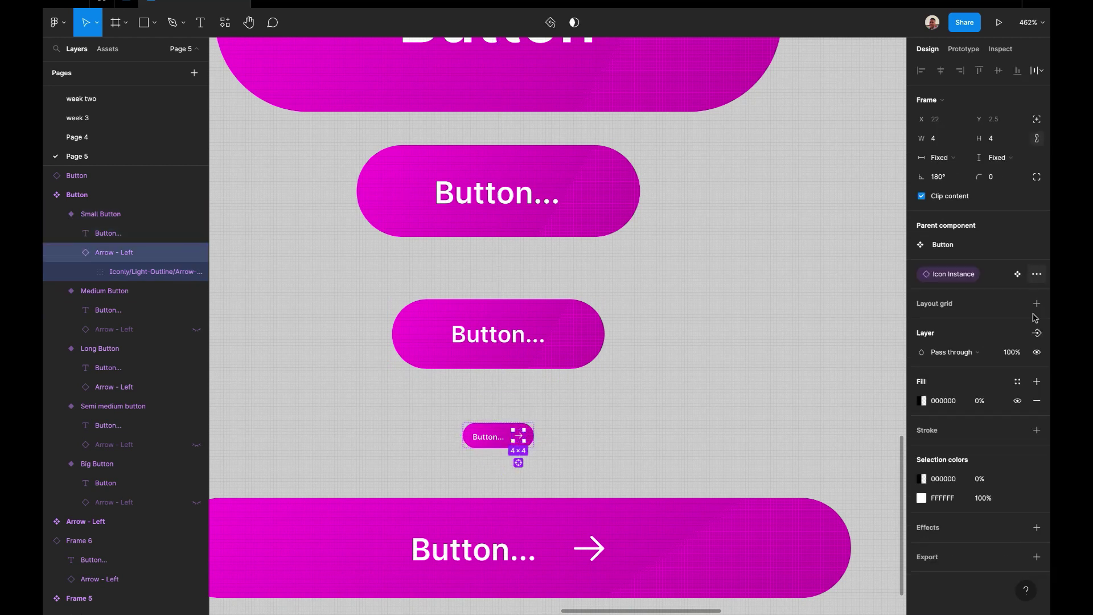
{"action": "key", "text": "ctrl+shift+h"}
{"action": "left_click", "coordinate": [472, 502]}
Link the label's visibility in the Semi medium button variant to the Show Button... property
{"action": "left_click", "coordinate": [497, 288]}
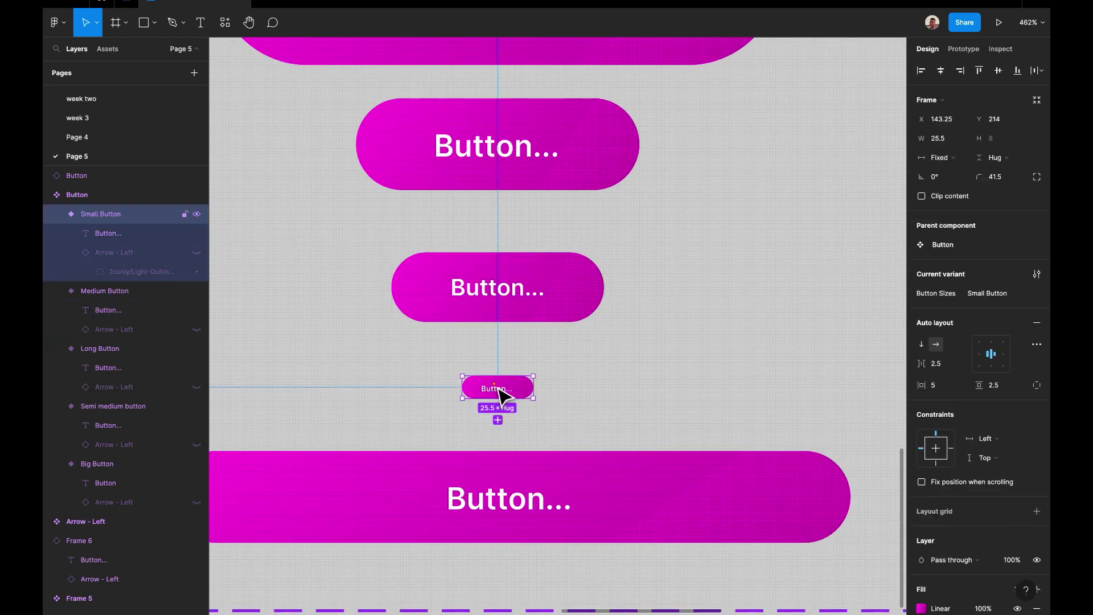
{"action": "scroll", "coordinate": [500, 391], "scroll_direction": "up", "scroll_amount": 3}
{"action": "left_click", "coordinate": [499, 239]}
{"action": "left_click", "coordinate": [1037, 236]}
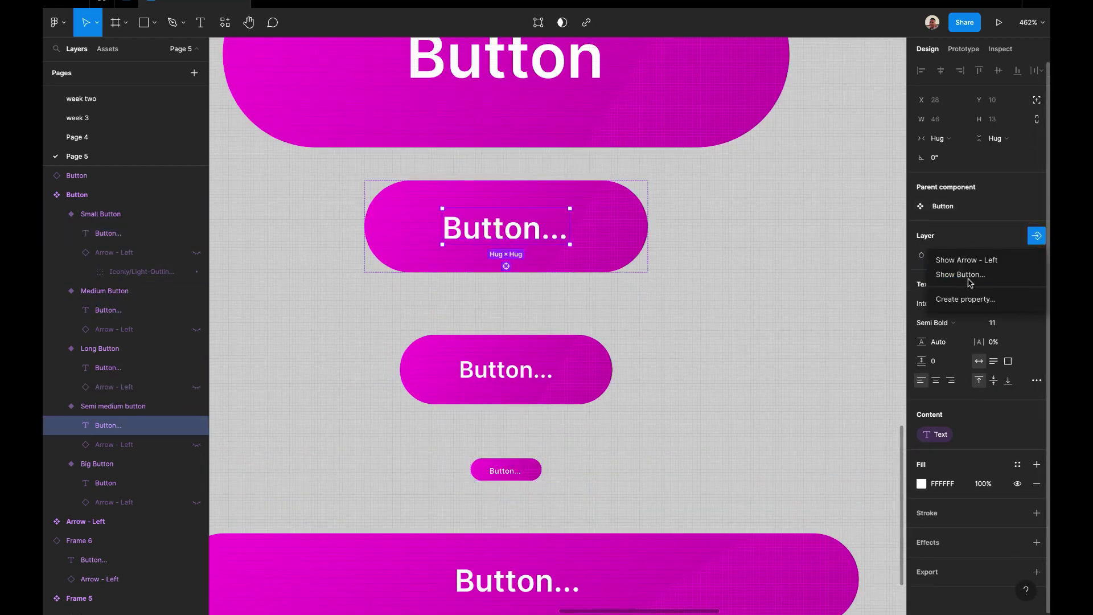
{"action": "left_click", "coordinate": [963, 271]}
Examine the visibility and text content properties of the Big Button variant's label, then clear the selection
{"action": "scroll", "coordinate": [547, 217], "scroll_direction": "up", "scroll_amount": 3}
{"action": "left_click", "coordinate": [527, 221]}
{"action": "left_click", "coordinate": [524, 213]}
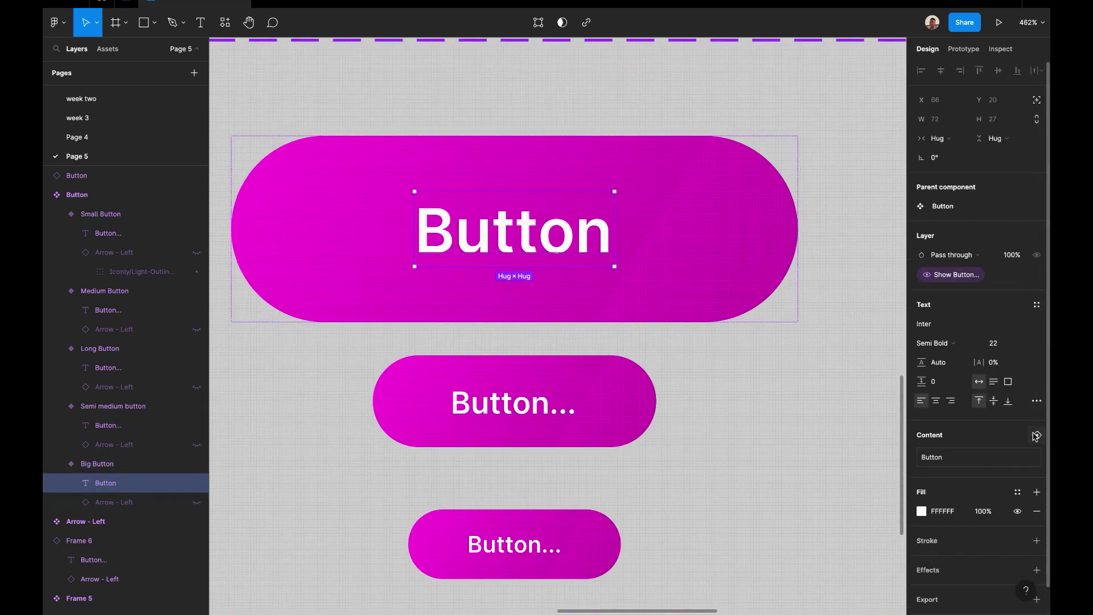
{"action": "double_click", "coordinate": [523, 251]}
{"action": "left_click", "coordinate": [681, 231]}
{"action": "scroll", "coordinate": [586, 232], "scroll_direction": "down", "scroll_amount": 5}
{"action": "left_click", "coordinate": [718, 295]}
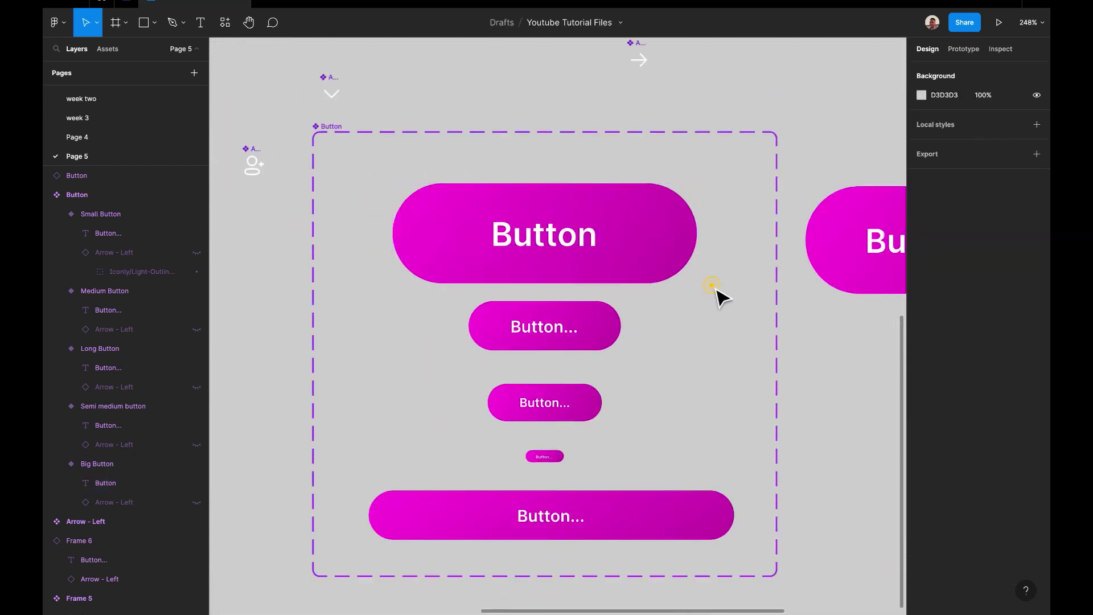
Switch the instance beside the component set to the Semi medium button size
{"action": "scroll", "coordinate": [718, 296], "scroll_direction": "down", "scroll_amount": 2}
{"action": "scroll", "coordinate": [631, 296], "scroll_direction": "right", "scroll_amount": 3}
{"action": "left_click", "coordinate": [727, 247]}
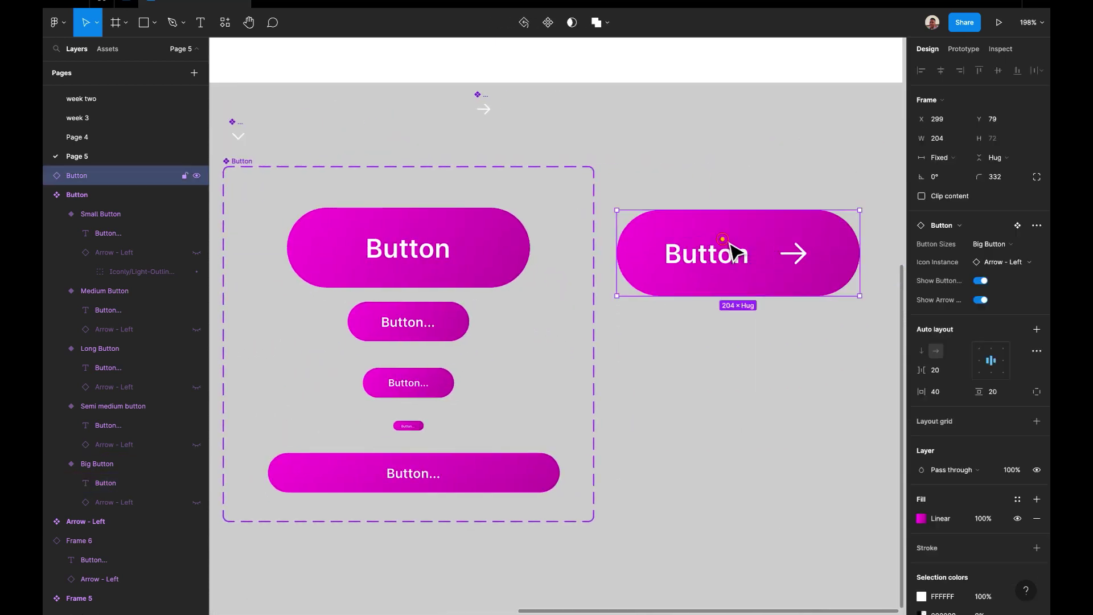
{"action": "left_click", "coordinate": [1008, 245]}
{"action": "left_click", "coordinate": [1004, 256]}
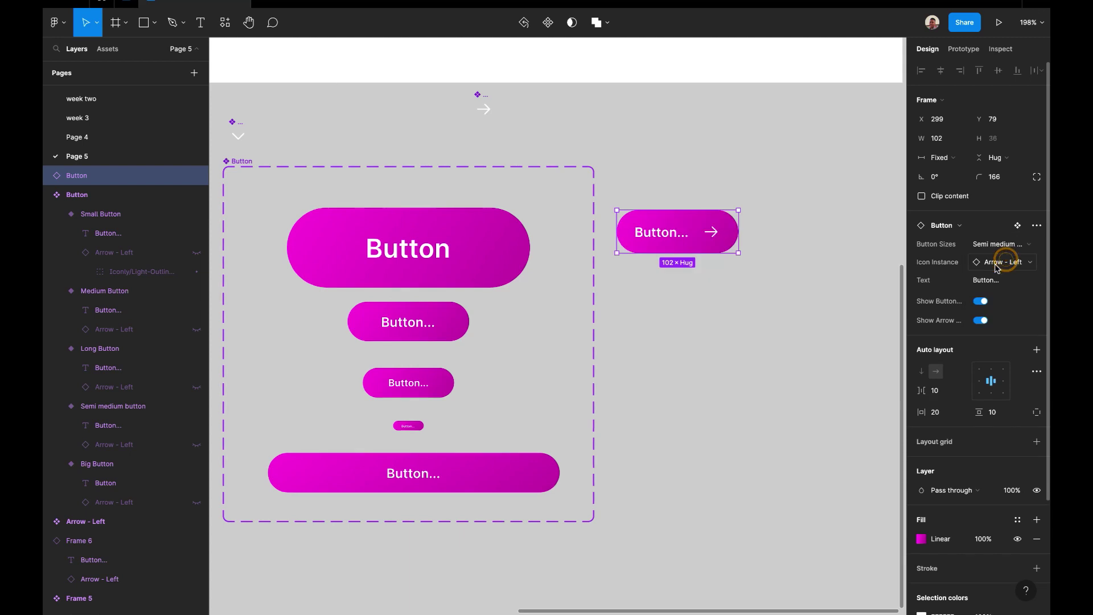
Test the Show Button... and Show Arrow properties on the Semi medium instance by switching both off and back on
{"action": "left_click", "coordinate": [983, 301]}
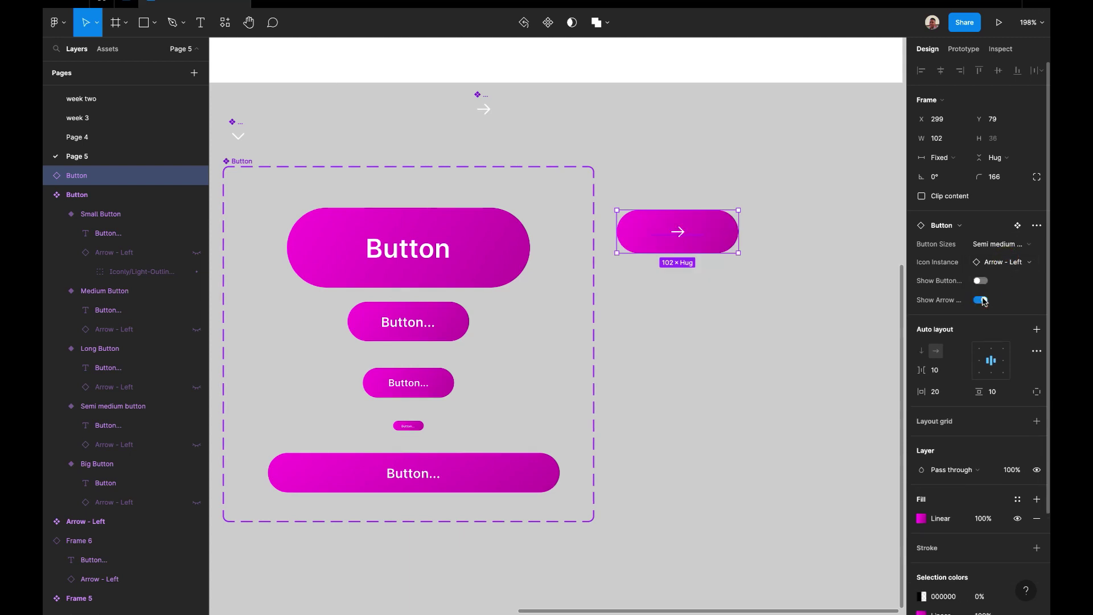
{"action": "left_click", "coordinate": [981, 299]}
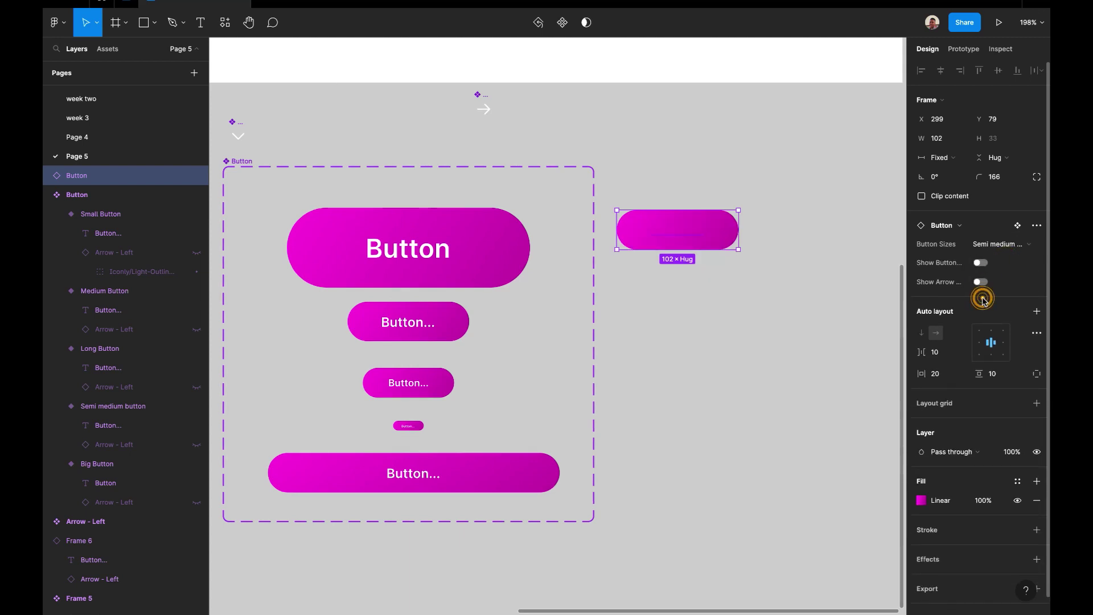
{"action": "left_click", "coordinate": [981, 263]}
{"action": "left_click", "coordinate": [981, 263]}
{"action": "left_click", "coordinate": [981, 282]}
{"action": "left_click", "coordinate": [980, 281]}
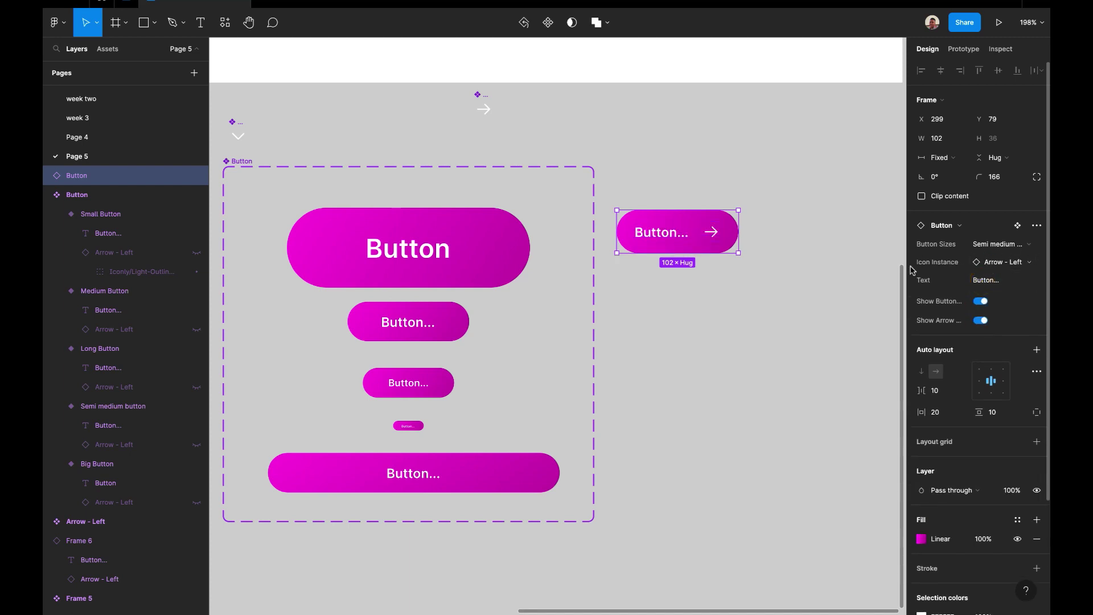
Switch the instance beside the component set to the Medium Button size and set its text to Sign Up
{"action": "left_click", "coordinate": [436, 329]}
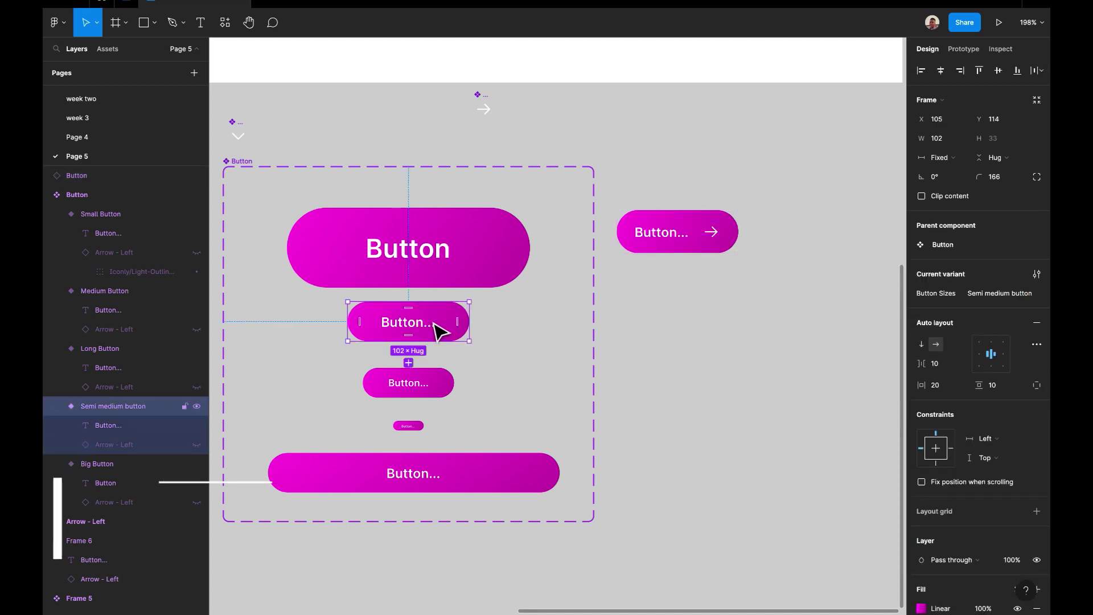
{"action": "left_click", "coordinate": [707, 225]}
{"action": "left_click", "coordinate": [1025, 246]}
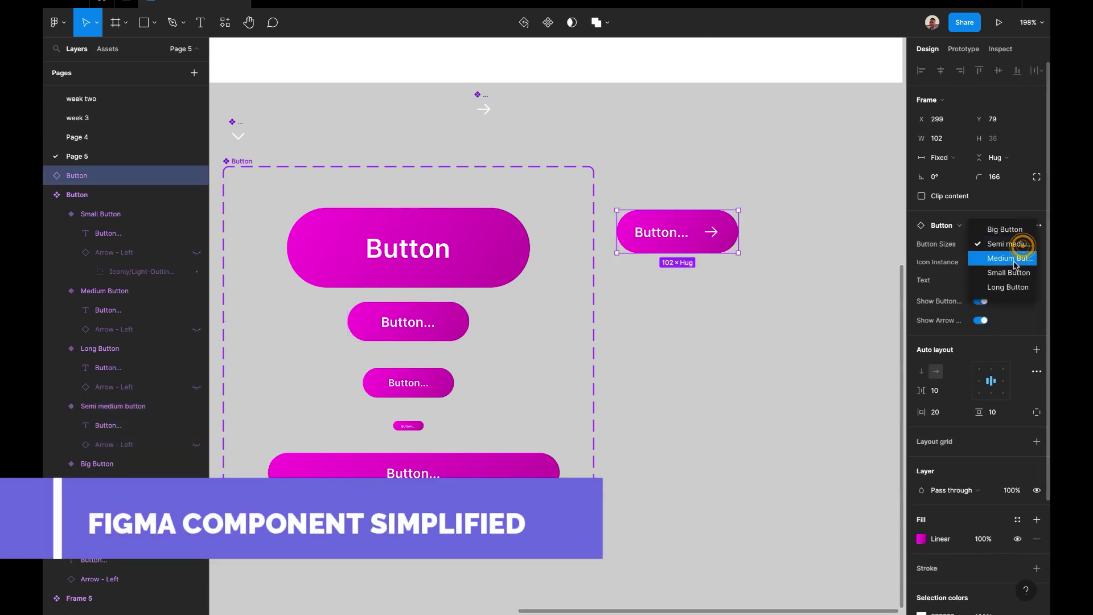
{"action": "left_click", "coordinate": [1016, 255]}
{"action": "left_click", "coordinate": [995, 283]}
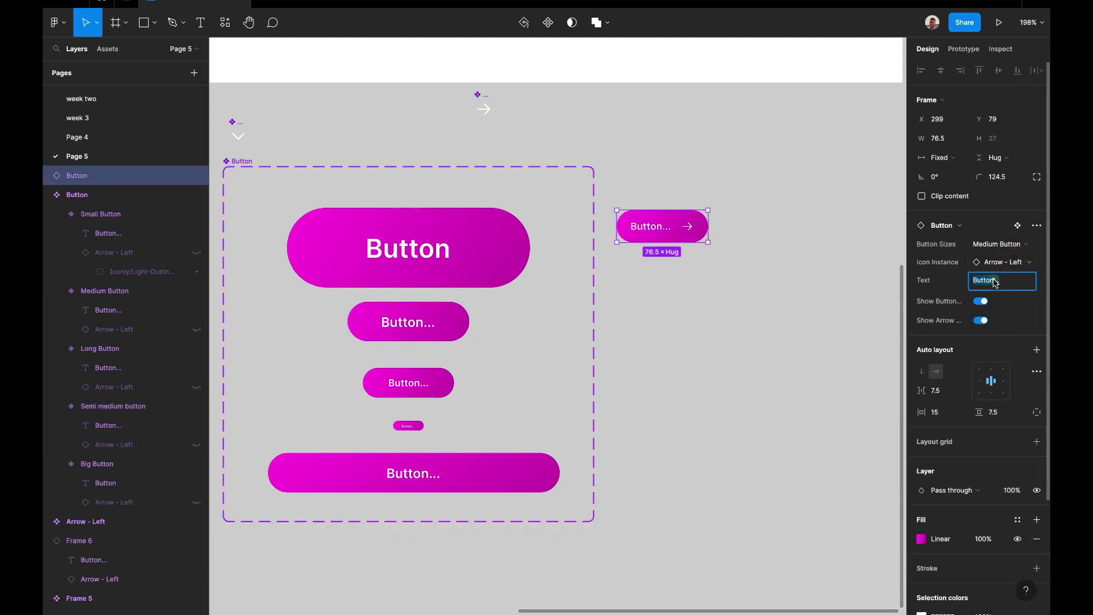
{"action": "type", "text": "s"}
{"action": "type", "text": "ign Up"}
{"action": "key", "text": "Return"}
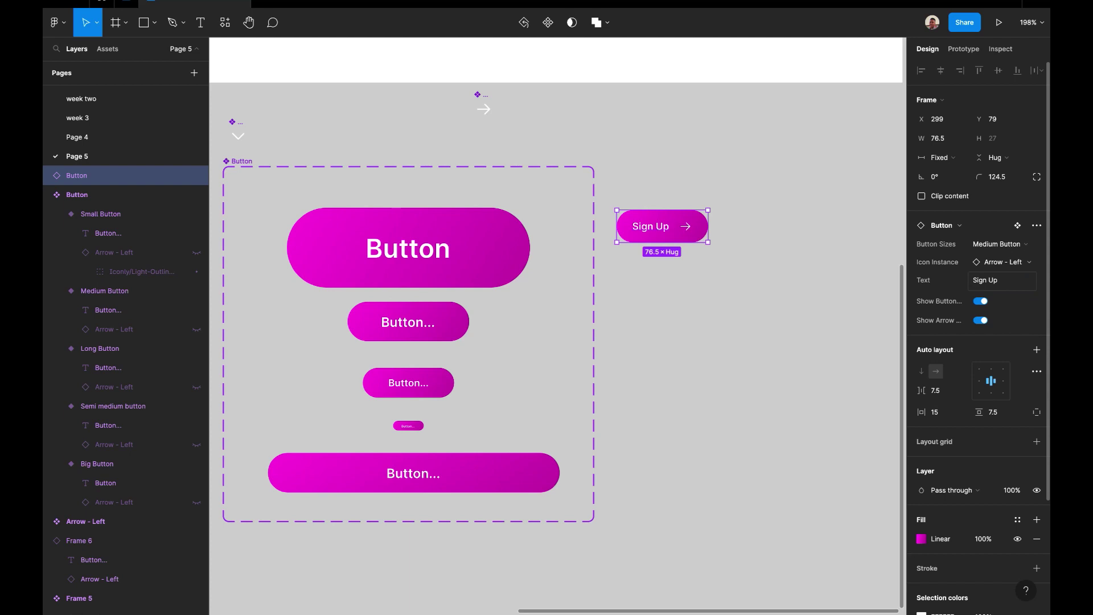
Swap the Sign Up instance's icon to Add User and from there to Arrow - Down 2, clearing the selection
{"action": "left_click", "coordinate": [1024, 263]}
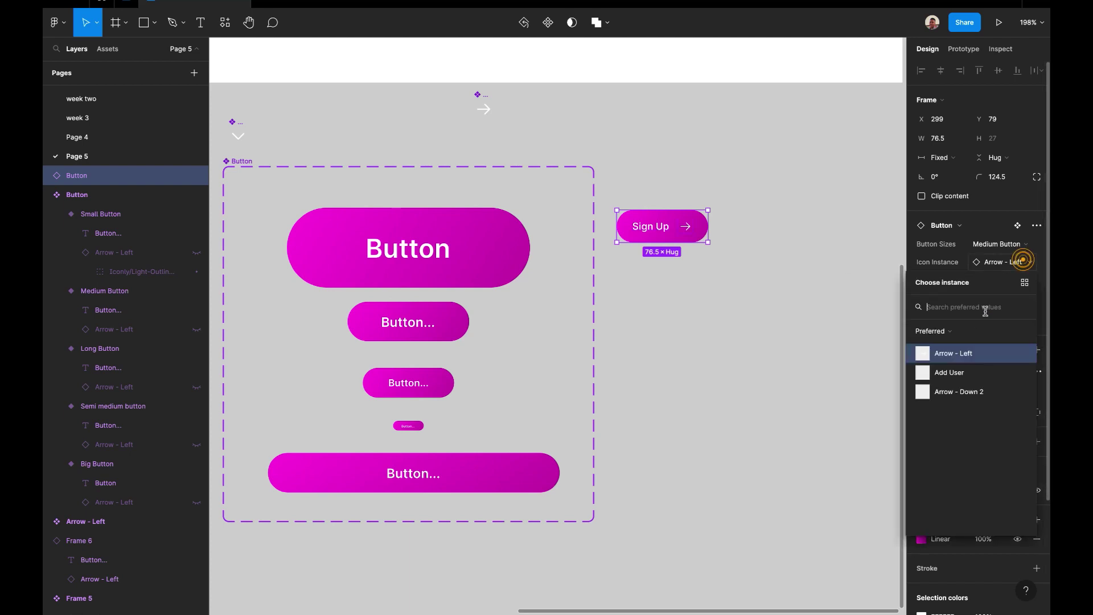
{"action": "left_click", "coordinate": [1020, 262]}
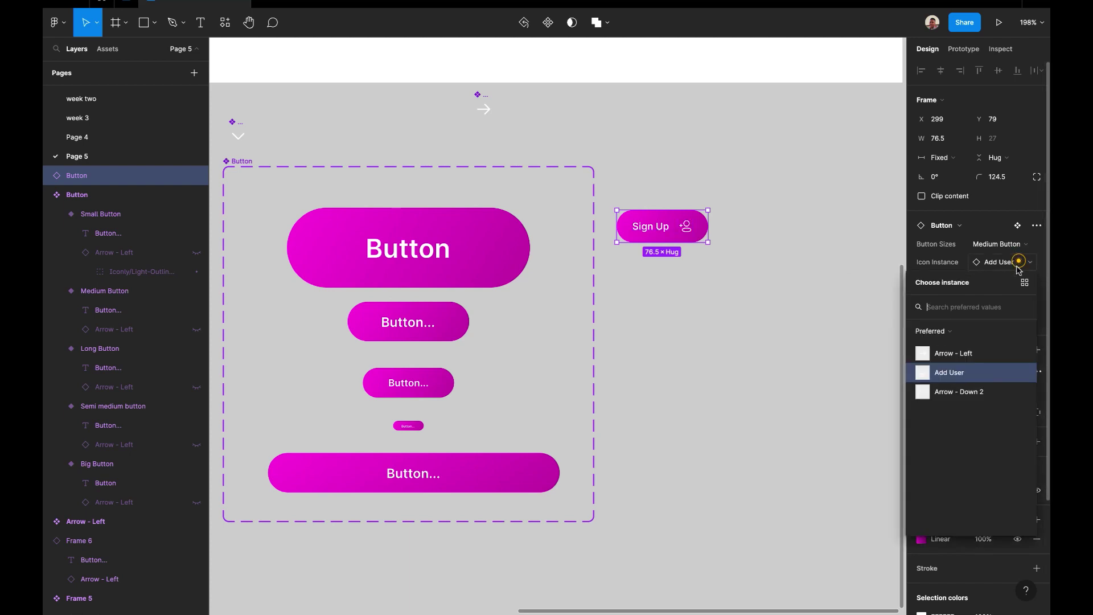
{"action": "left_click", "coordinate": [962, 392]}
{"action": "left_click", "coordinate": [875, 394]}
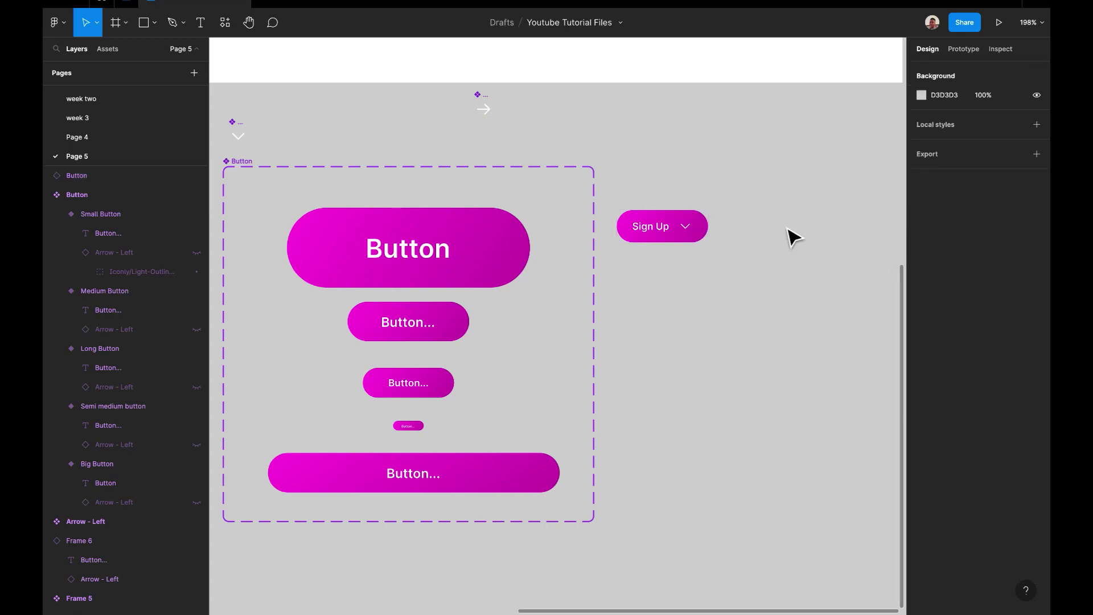
Try the Add User icon on the Sign Up instance again, then restore Arrow - Down 2
{"action": "left_click", "coordinate": [670, 236]}
{"action": "left_click", "coordinate": [1028, 263]}
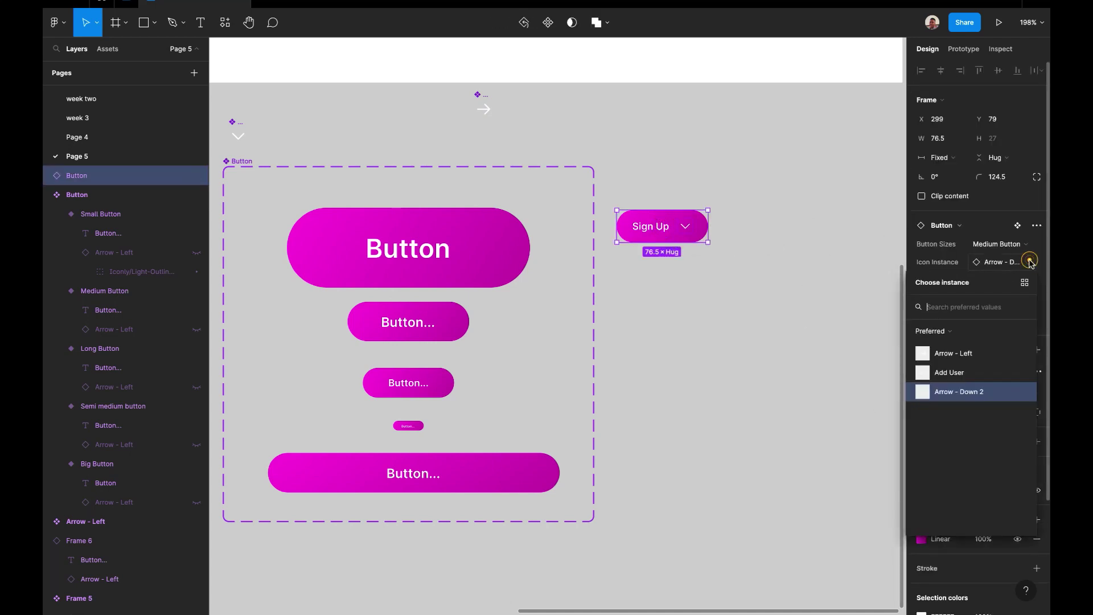
{"action": "left_click", "coordinate": [962, 372]}
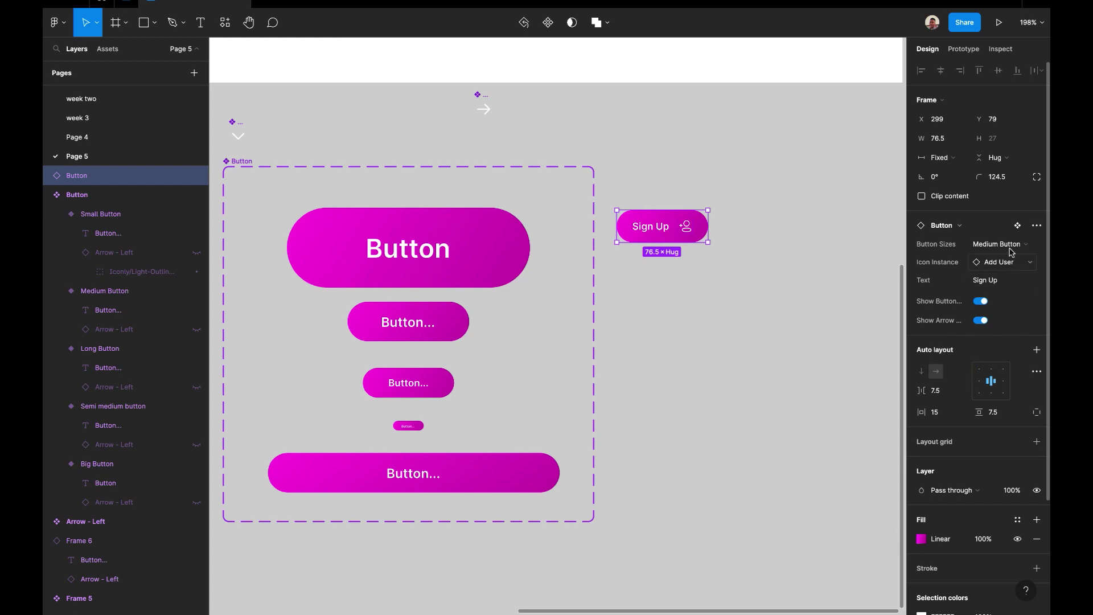
{"action": "left_click", "coordinate": [1020, 262]}
{"action": "left_click", "coordinate": [961, 389]}
Change the instance's label on the canvas from Sign Up to Dropdown
{"action": "left_click", "coordinate": [659, 231]}
{"action": "double_click", "coordinate": [658, 231]}
{"action": "type", "text": "Dropdown"}
{"action": "left_click", "coordinate": [676, 263]}
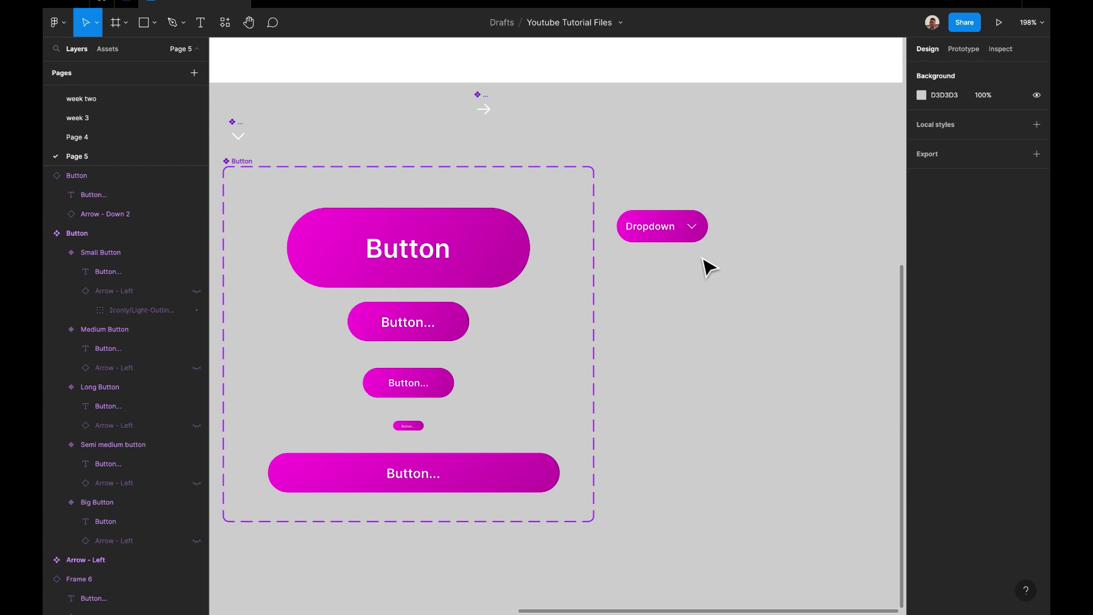
Undo the Dropdown label edit and re-enter the instance's label as Dropso
{"action": "key", "text": "ctrl+z"}
{"action": "key", "text": "Return"}
{"action": "type", "text": "Dropso"}
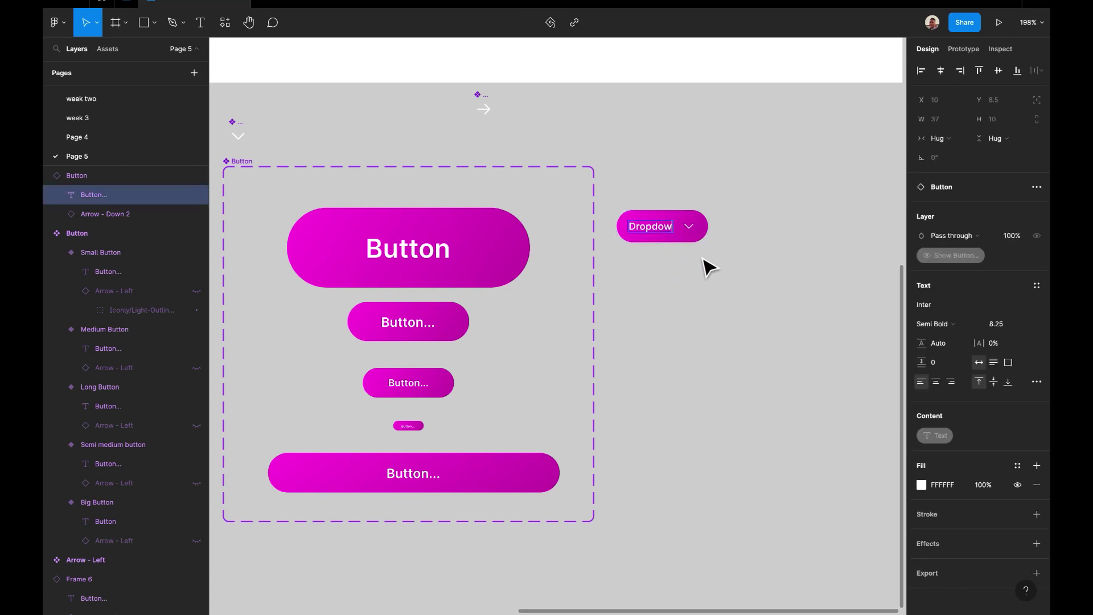
{"action": "double_click", "coordinate": [655, 227]}
{"action": "left_click", "coordinate": [817, 303]}
Set the Text property of the instance with the down arrow to Button and clear the selection
{"action": "left_click", "coordinate": [693, 228]}
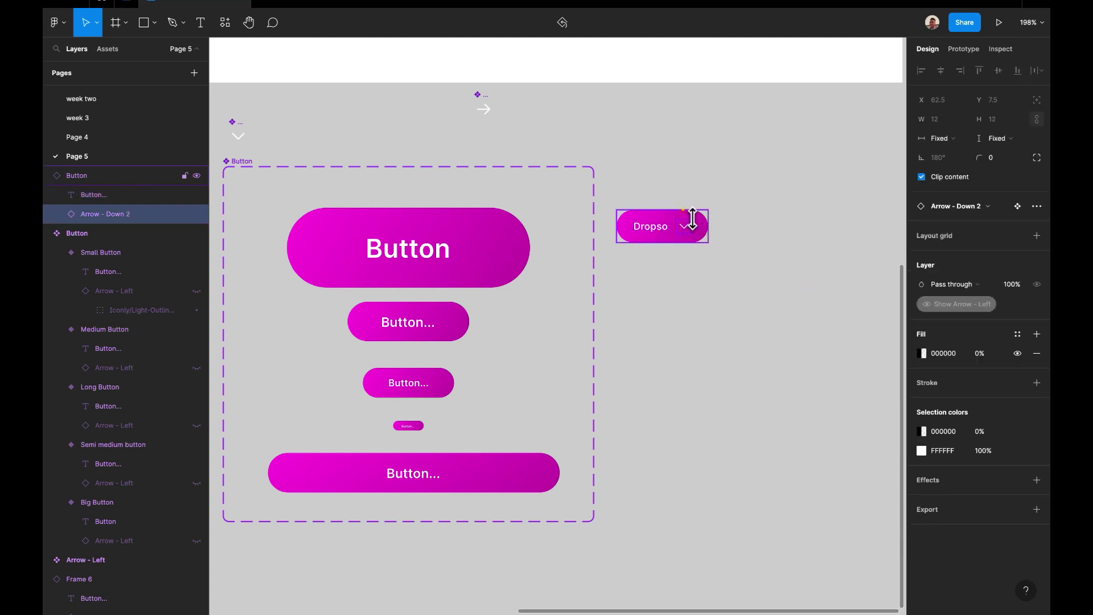
{"action": "left_click", "coordinate": [683, 210]}
{"action": "left_click", "coordinate": [985, 282]}
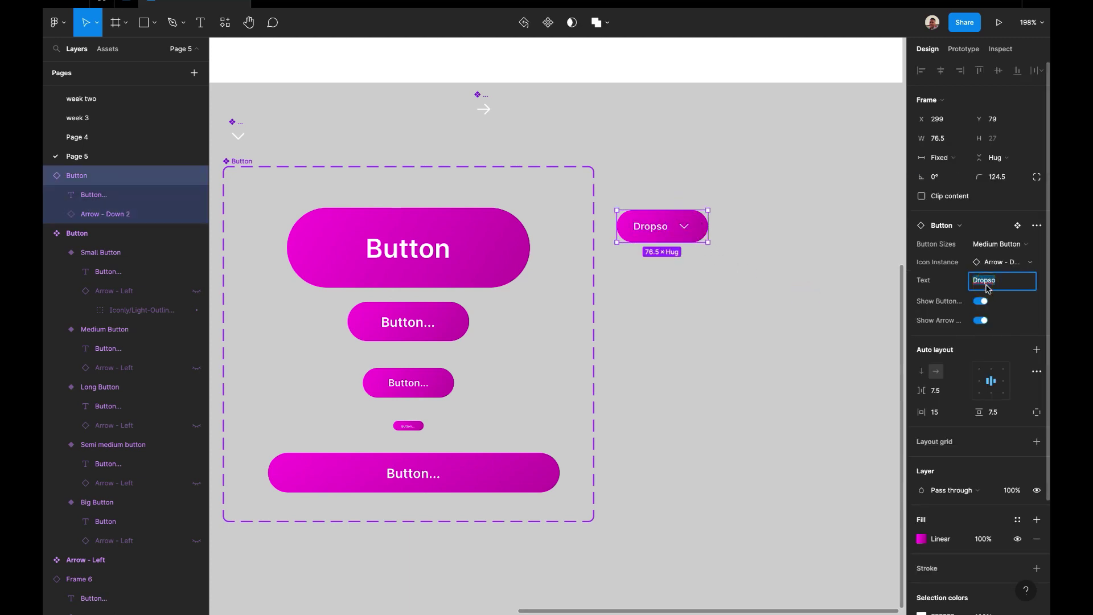
{"action": "type", "text": "Button"}
{"action": "key", "text": "Return"}
{"action": "left_click", "coordinate": [879, 327]}
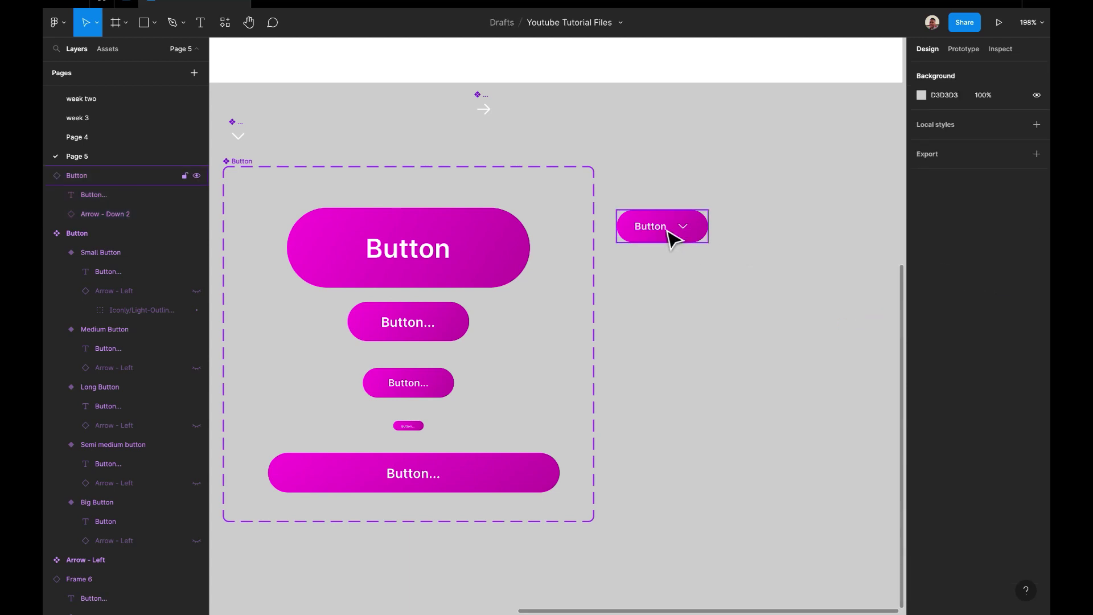
Switch the instance beside the component set to the Long Button size
{"action": "scroll", "coordinate": [672, 238], "scroll_direction": "left", "scroll_amount": 1}
{"action": "scroll", "coordinate": [671, 238], "scroll_direction": "down", "scroll_amount": 1}
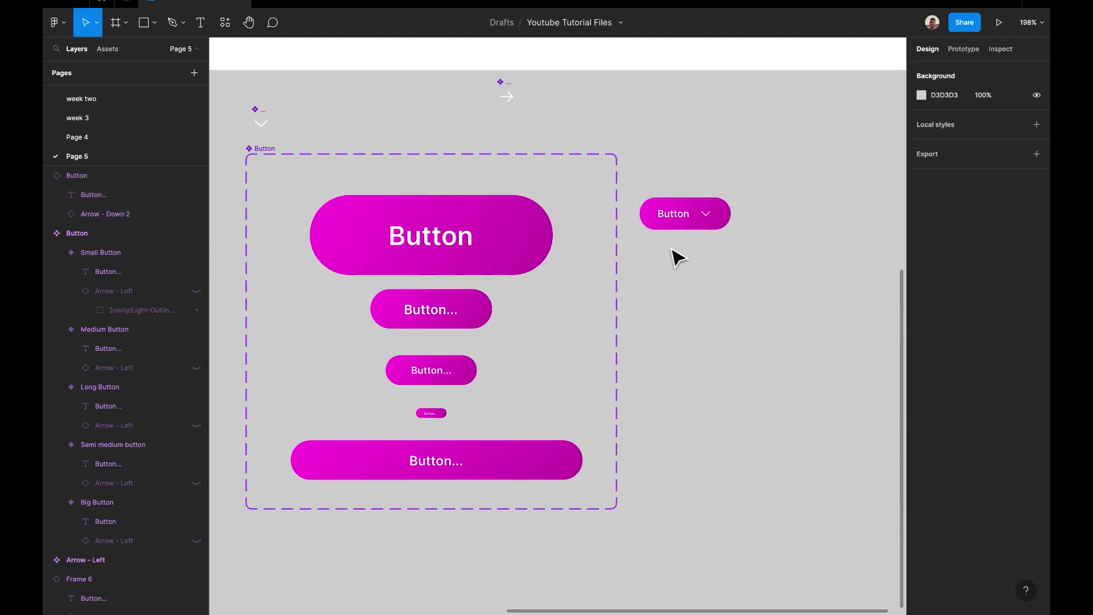
{"action": "left_click", "coordinate": [469, 464]}
{"action": "left_click", "coordinate": [666, 228]}
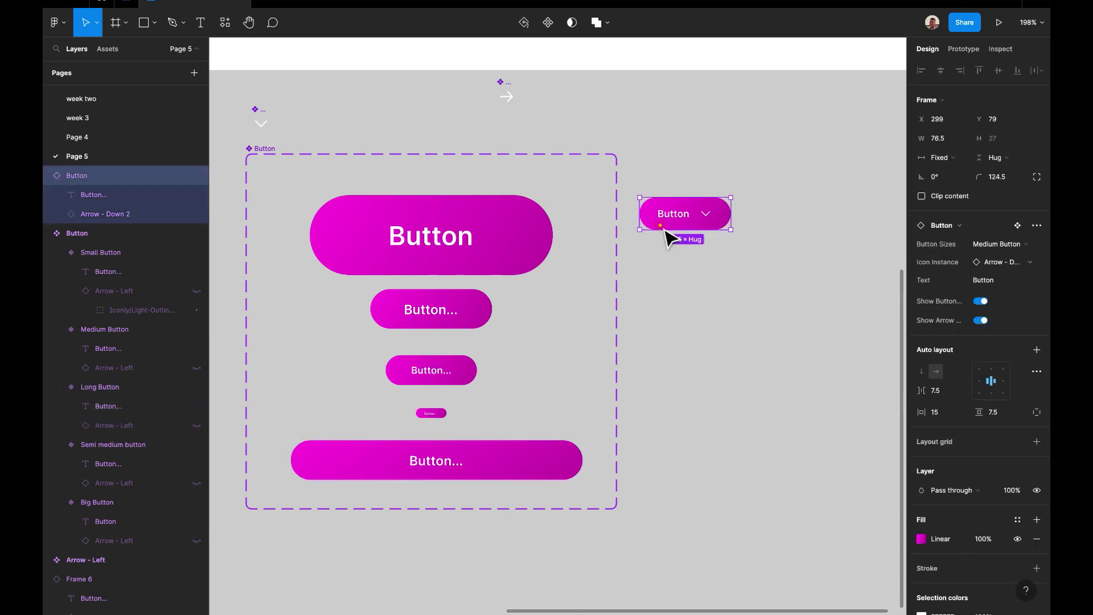
{"action": "left_click", "coordinate": [1023, 245]}
{"action": "left_click", "coordinate": [1010, 276]}
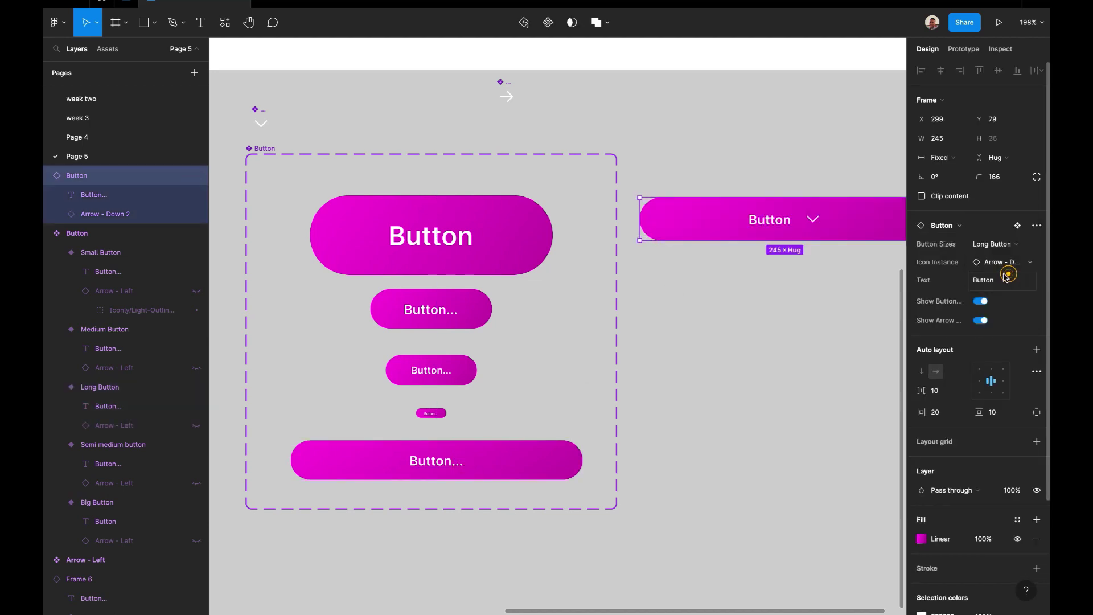
{"action": "scroll", "coordinate": [835, 366], "scroll_direction": "right", "scroll_amount": 3}
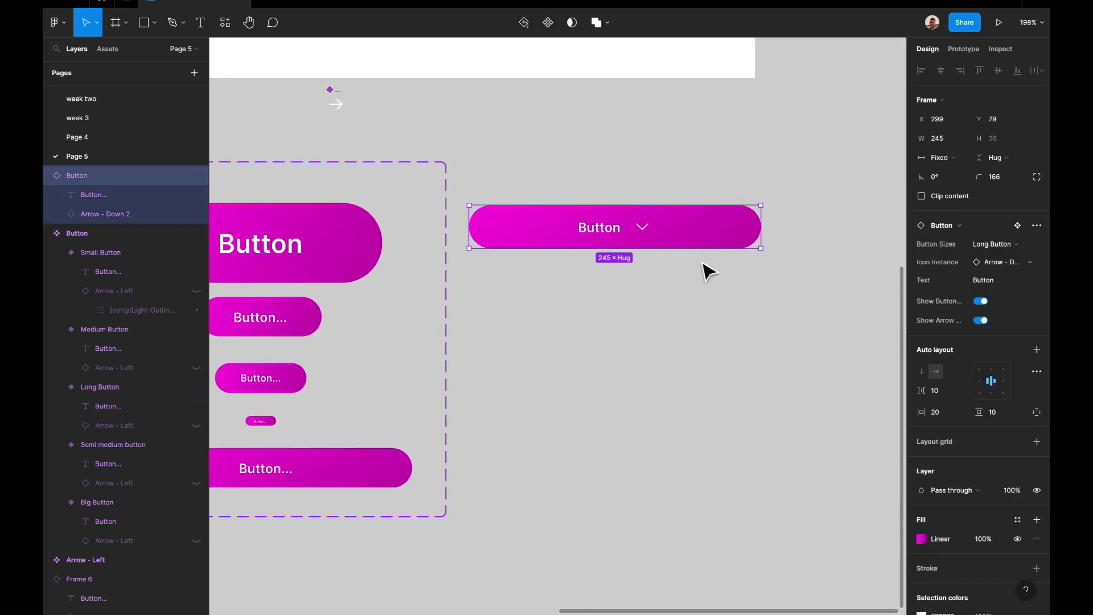
Set the Text property of the Long Button instance to Dropdwon
{"action": "double_click", "coordinate": [614, 235]}
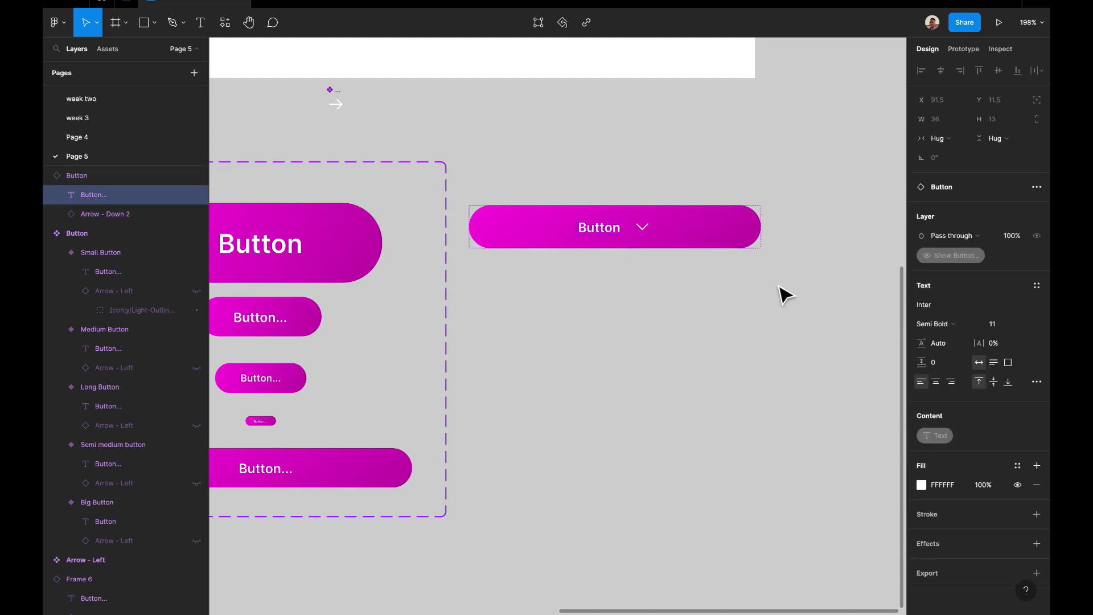
{"action": "left_click", "coordinate": [763, 272]}
{"action": "left_click", "coordinate": [724, 234]}
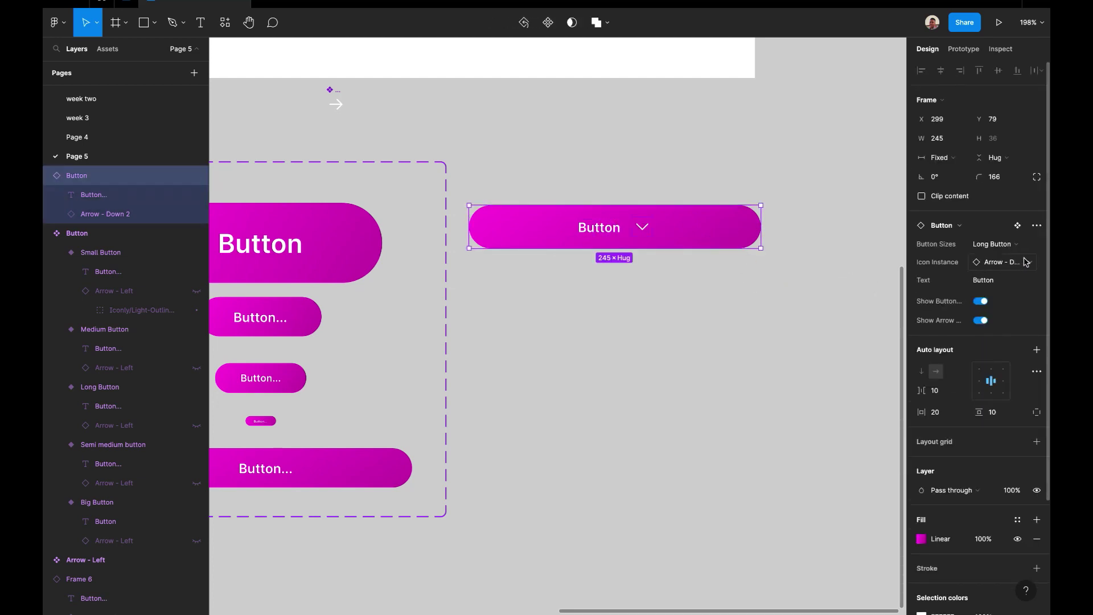
{"action": "left_click", "coordinate": [987, 281]}
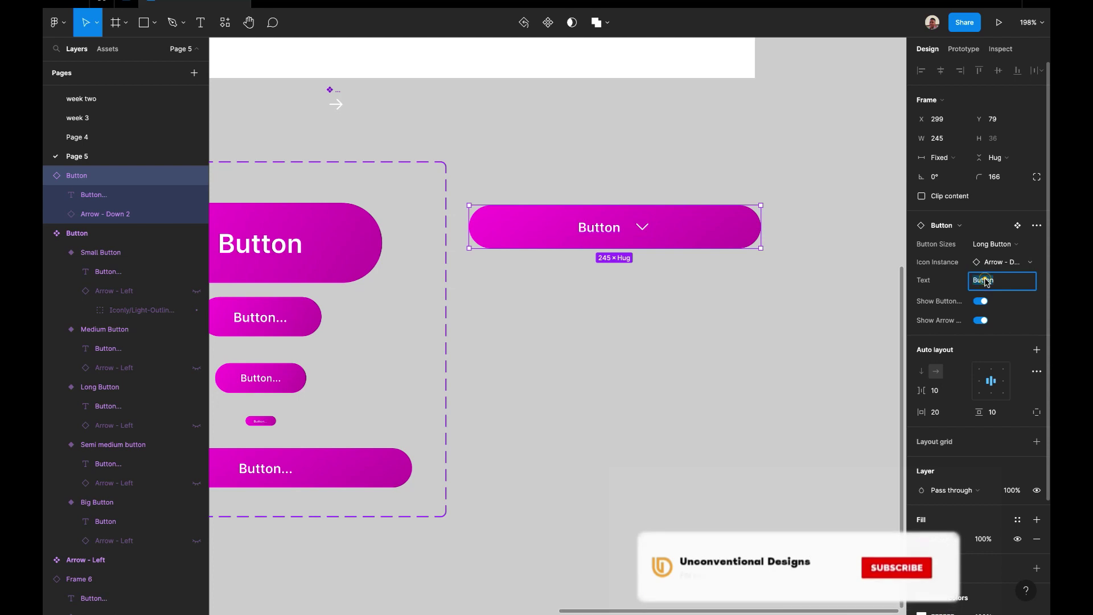
{"action": "type", "text": "Dr"}
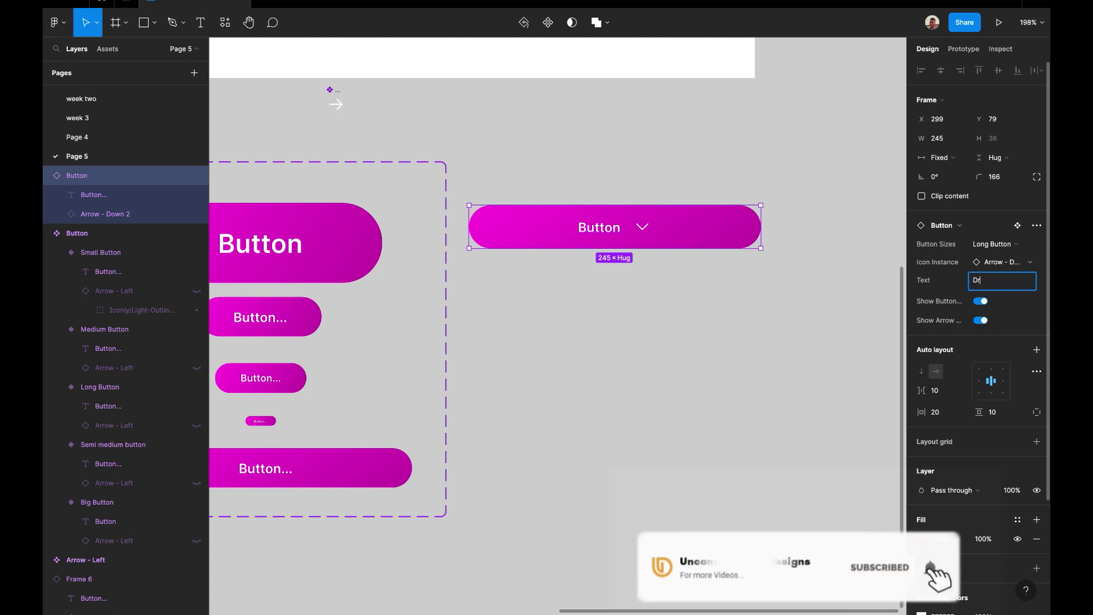
{"action": "type", "text": "opdwon"}
{"action": "key", "text": "Return"}
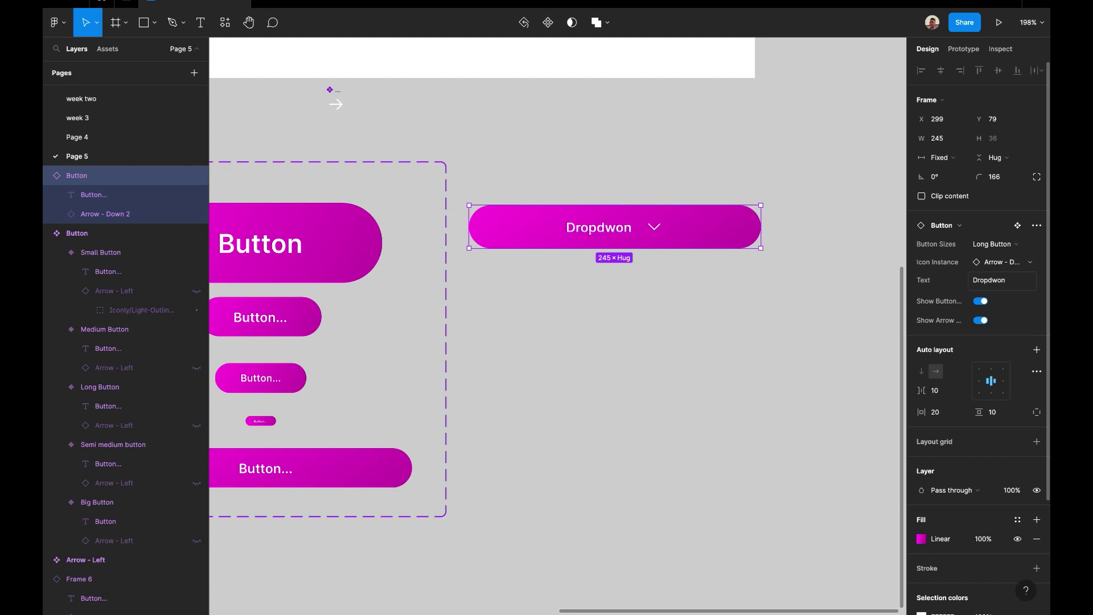
Correct the spelling of the Long Button instance's label to Dropdown and clear the selection
{"action": "double_click", "coordinate": [613, 229]}
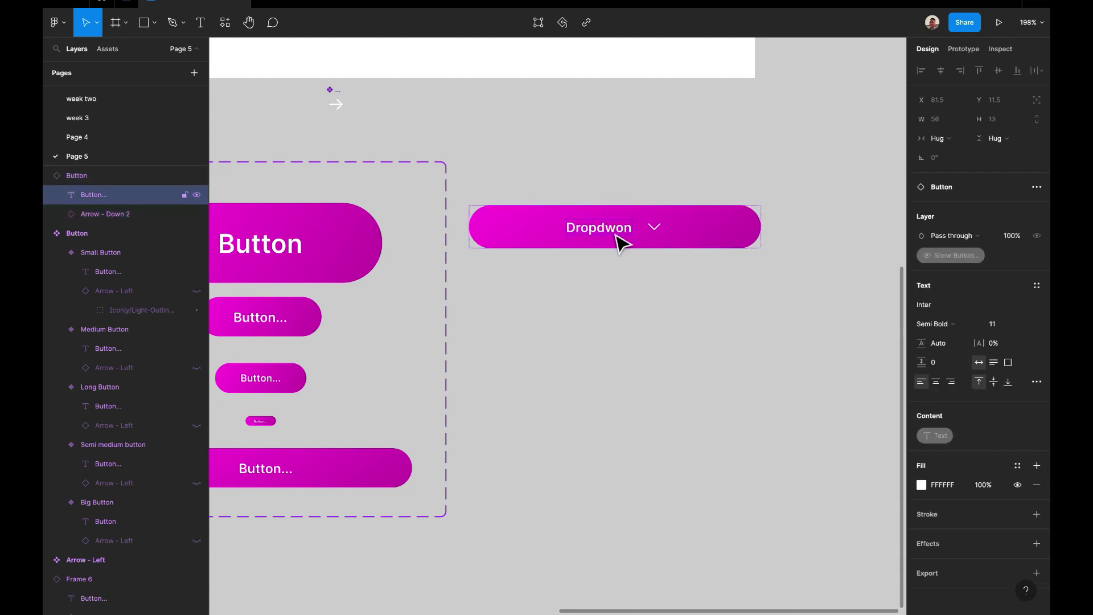
{"action": "double_click", "coordinate": [615, 229]}
{"action": "key", "text": "BackSpace"}
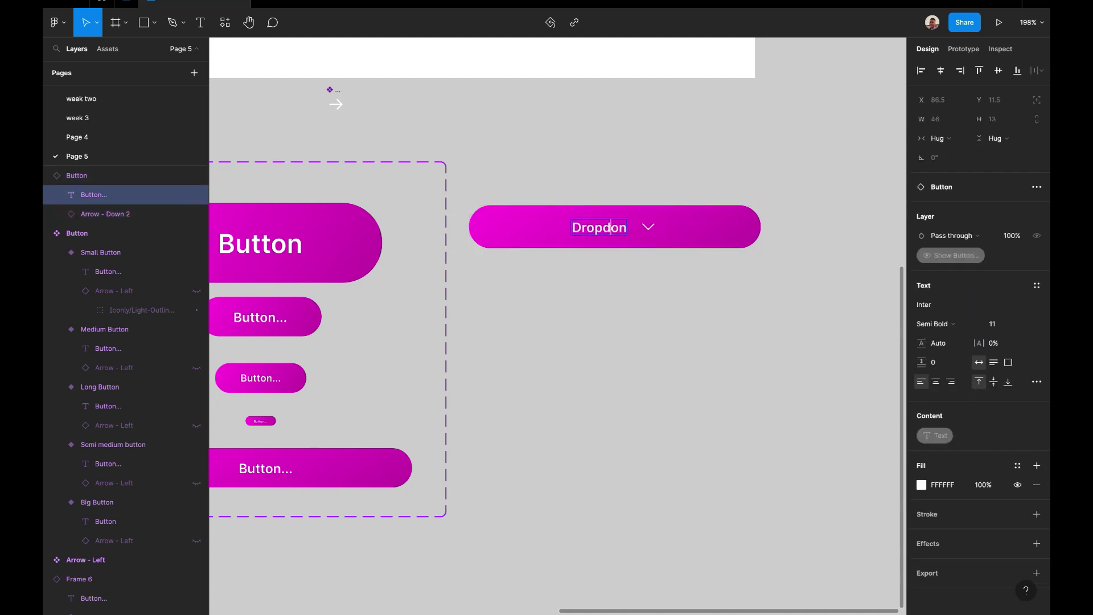
{"action": "type", "text": "w"}
{"action": "key", "text": "Escape"}
{"action": "left_click", "coordinate": [623, 286]}
Review the finished component and its instance against the outlined workflow stages, from Autolayout through to Boolean Property
{"action": "scroll", "coordinate": [622, 285], "scroll_direction": "down", "scroll_amount": 3}
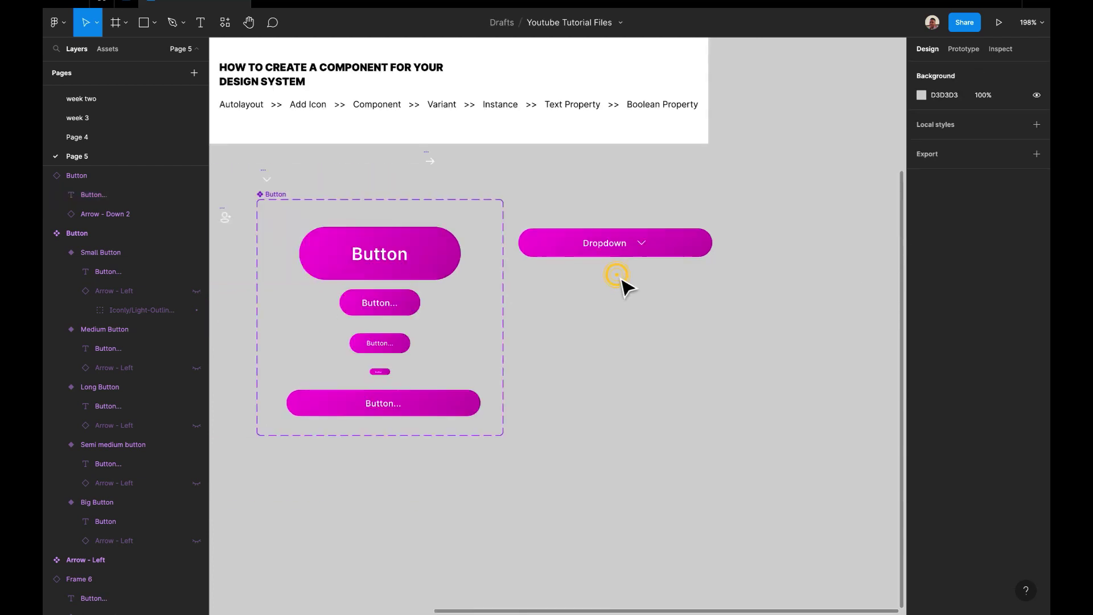
{"action": "scroll", "coordinate": [624, 286], "scroll_direction": "up", "scroll_amount": 2}
{"action": "scroll", "coordinate": [569, 325], "scroll_direction": "up", "scroll_amount": 1}
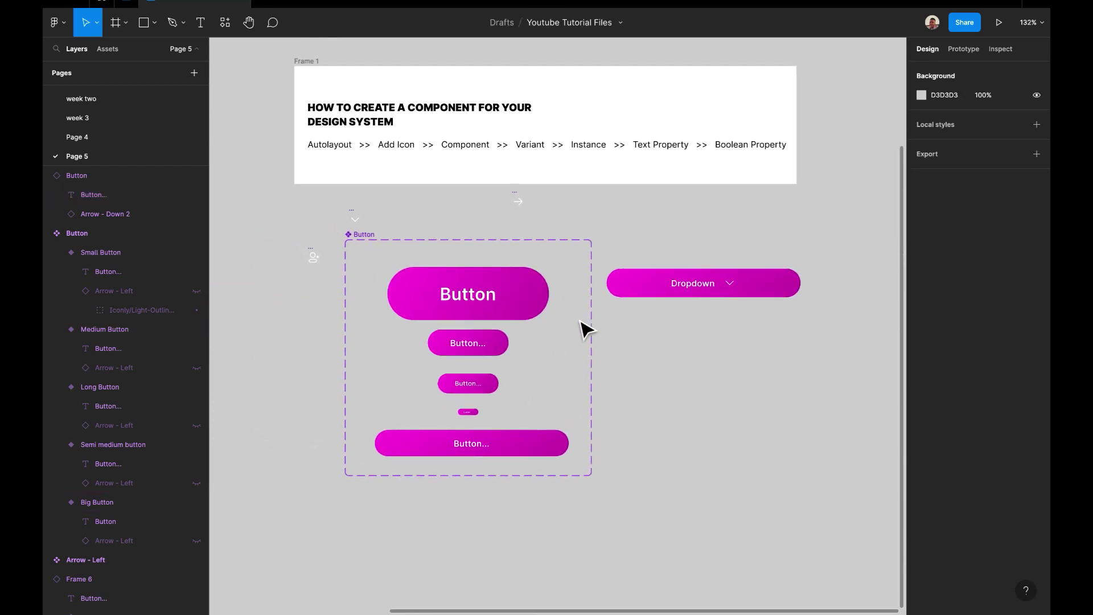
{"action": "left_click", "coordinate": [654, 285]}
{"action": "scroll", "coordinate": [641, 251], "scroll_direction": "up", "scroll_amount": 5}
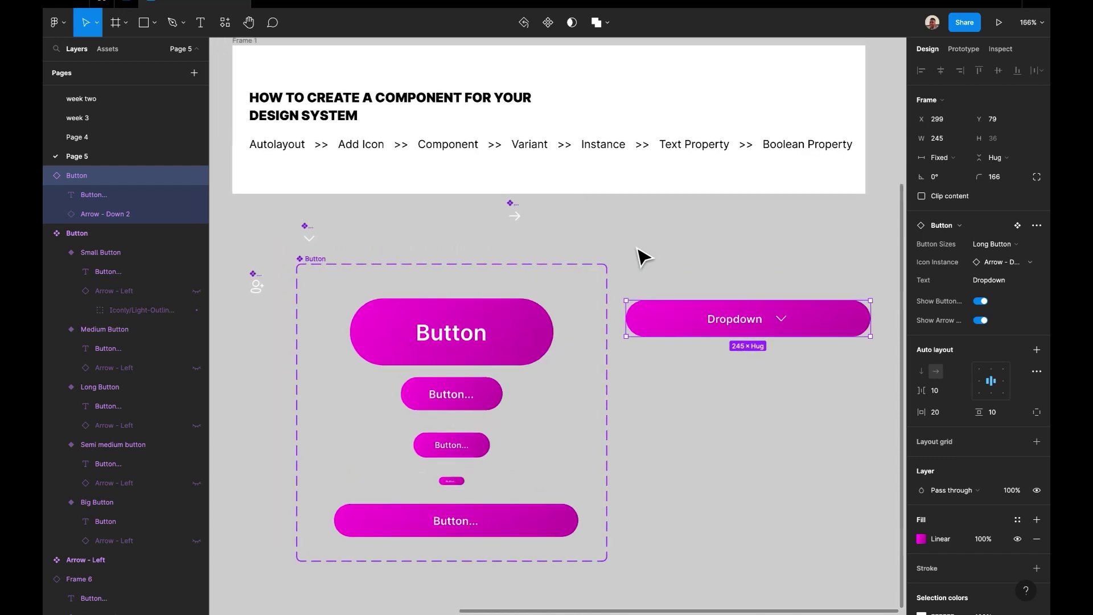
{"action": "left_click", "coordinate": [294, 147]}
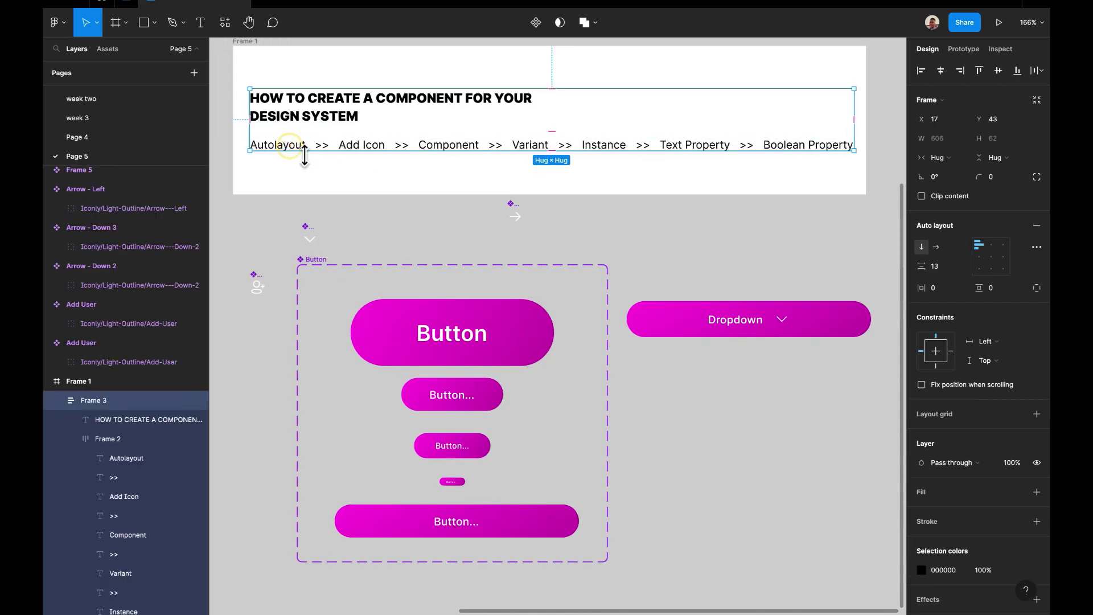
{"action": "left_click", "coordinate": [358, 145]}
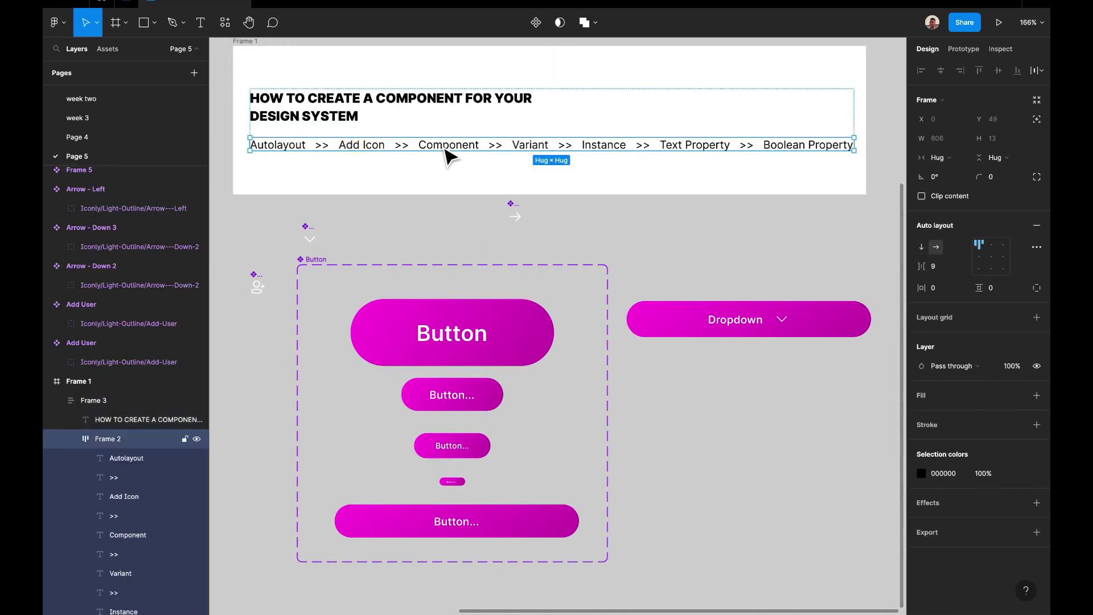
{"action": "left_click", "coordinate": [441, 145]}
{"action": "left_click", "coordinate": [537, 144]}
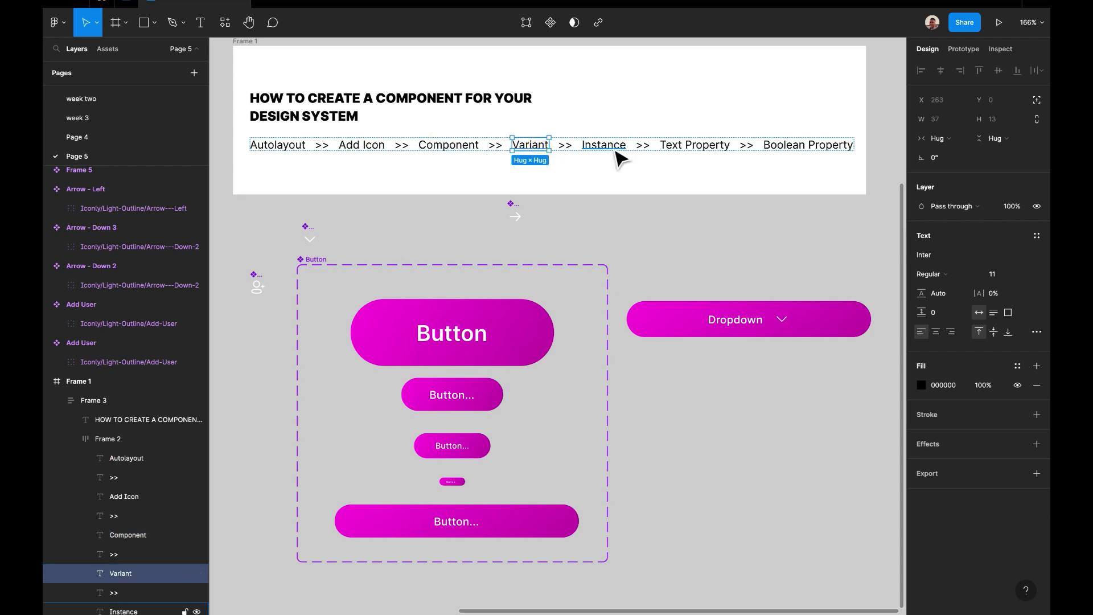
{"action": "left_click", "coordinate": [614, 150]}
{"action": "left_click", "coordinate": [692, 143]}
{"action": "left_click", "coordinate": [770, 142]}
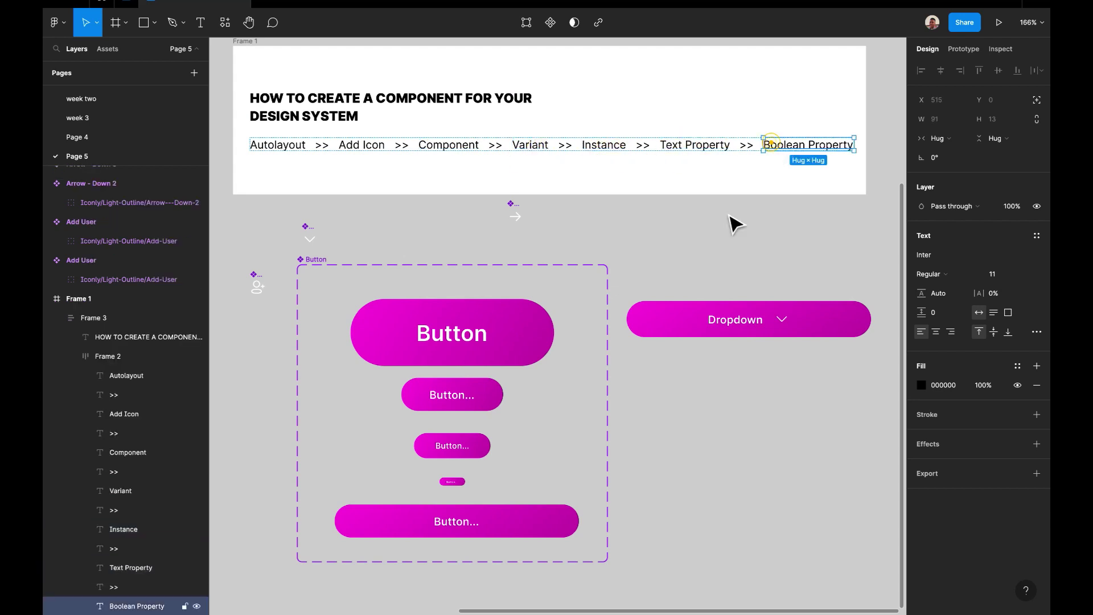
Select the Button component set, review its variant, icon instance, text and boolean properties, and clear the selection
{"action": "scroll", "coordinate": [655, 317], "scroll_direction": "up", "scroll_amount": 5}
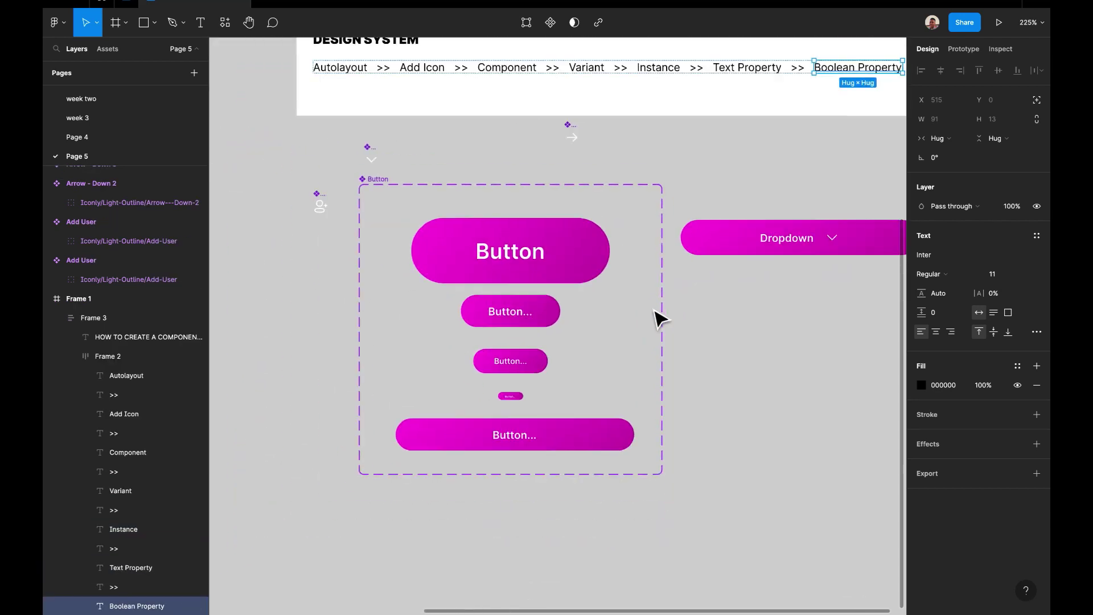
{"action": "left_click", "coordinate": [370, 179]}
{"action": "scroll", "coordinate": [655, 205], "scroll_direction": "right", "scroll_amount": 1}
{"action": "left_click", "coordinate": [709, 199]}
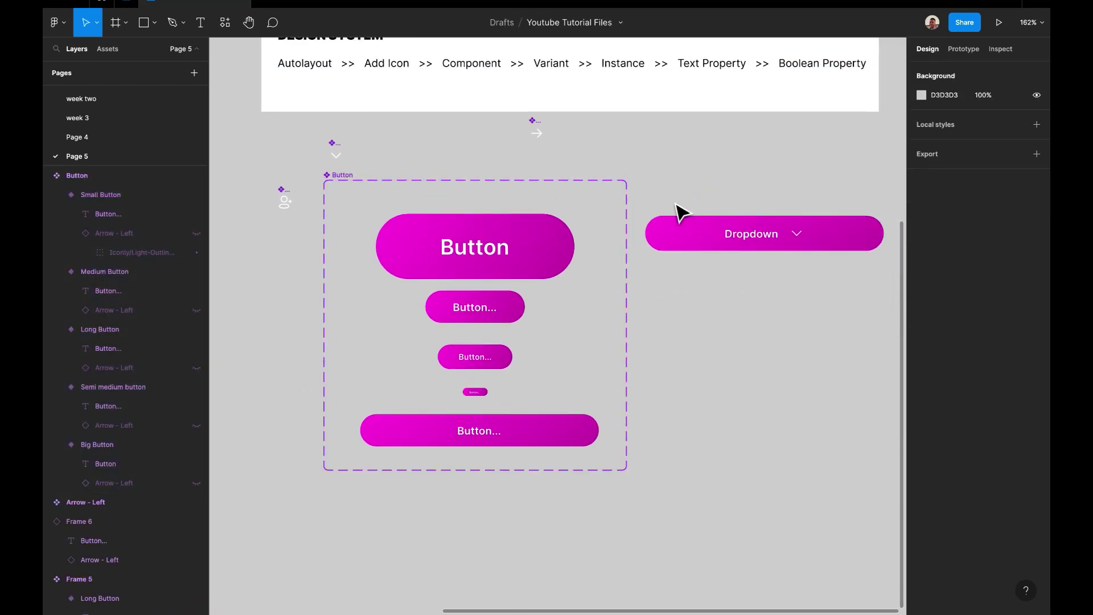
{"action": "scroll", "coordinate": [679, 213], "scroll_direction": "right", "scroll_amount": 1}
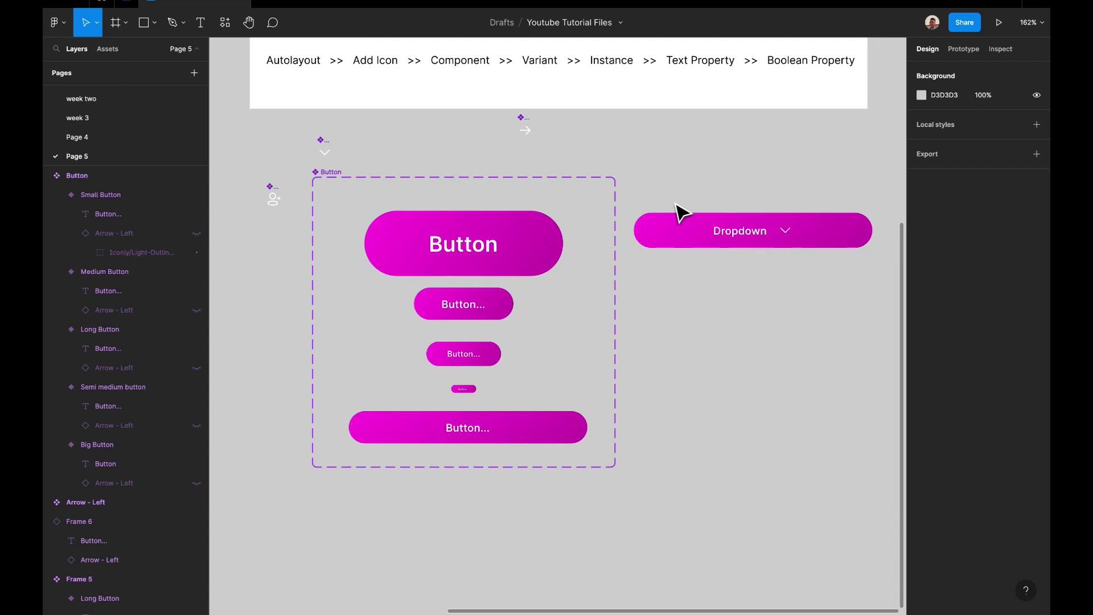
{"action": "left_click", "coordinate": [321, 172]}
{"action": "scroll", "coordinate": [330, 183], "scroll_direction": "up", "scroll_amount": 2}
{"action": "scroll", "coordinate": [330, 183], "scroll_direction": "right", "scroll_amount": 1}
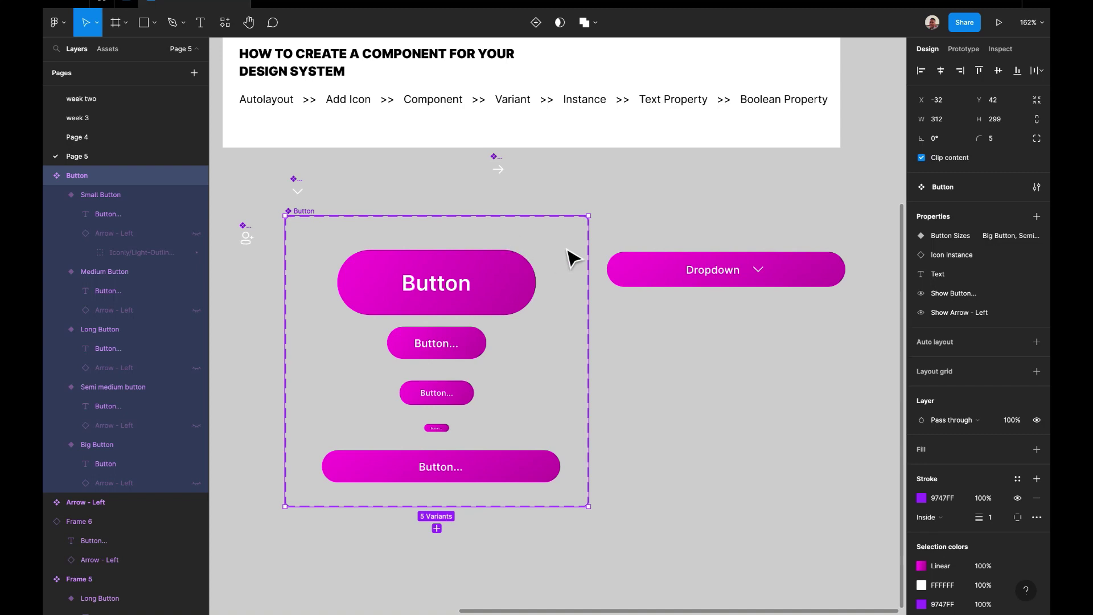
{"action": "left_click", "coordinate": [618, 229]}
Create an instance of the Big Button variant in the empty area beside the component set and delete the Dropdown instance
{"action": "left_click", "coordinate": [482, 273]}
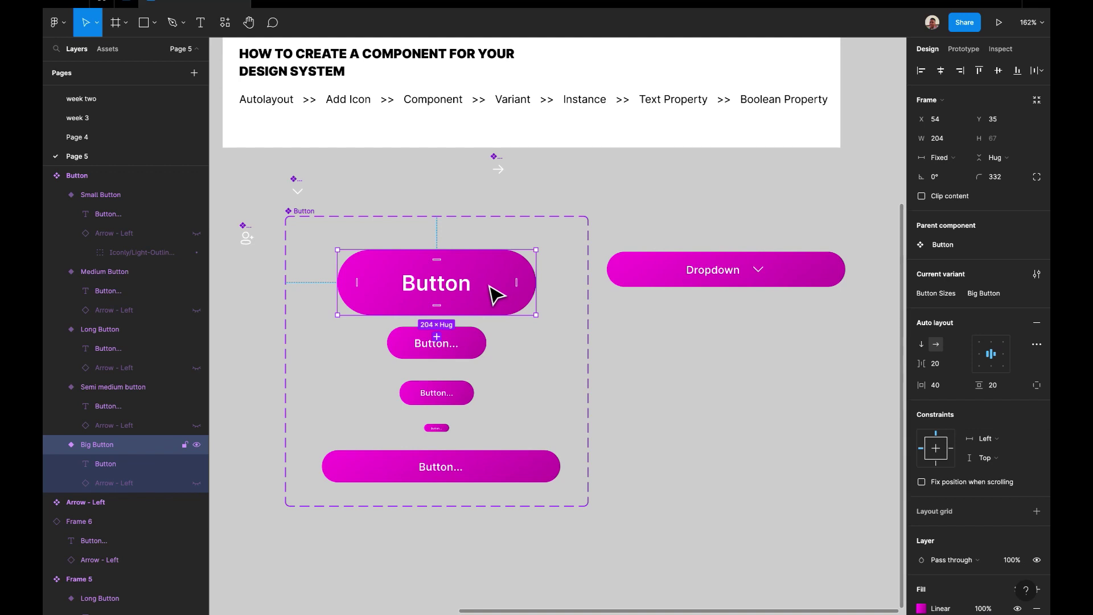
{"action": "left_click_drag", "start_coordinate": [497, 295], "coordinate": [809, 374]}
{"action": "left_click", "coordinate": [737, 275]}
{"action": "left_click", "coordinate": [738, 310]}
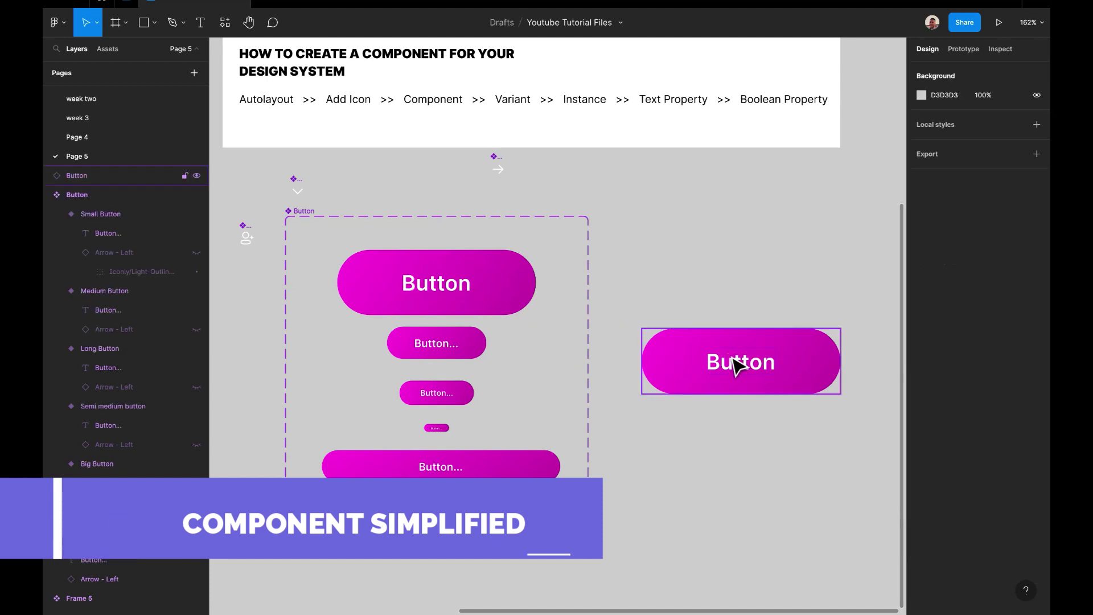
Move the Big Button instance up beside the component set, level with its upper edge, at X 294, Y 42
{"action": "left_click", "coordinate": [735, 364]}
{"action": "scroll", "coordinate": [733, 365], "scroll_direction": "right", "scroll_amount": 4}
{"action": "left_click_drag", "start_coordinate": [669, 367], "coordinate": [620, 254]}
{"action": "scroll", "coordinate": [617, 252], "scroll_direction": "up", "scroll_amount": 1}
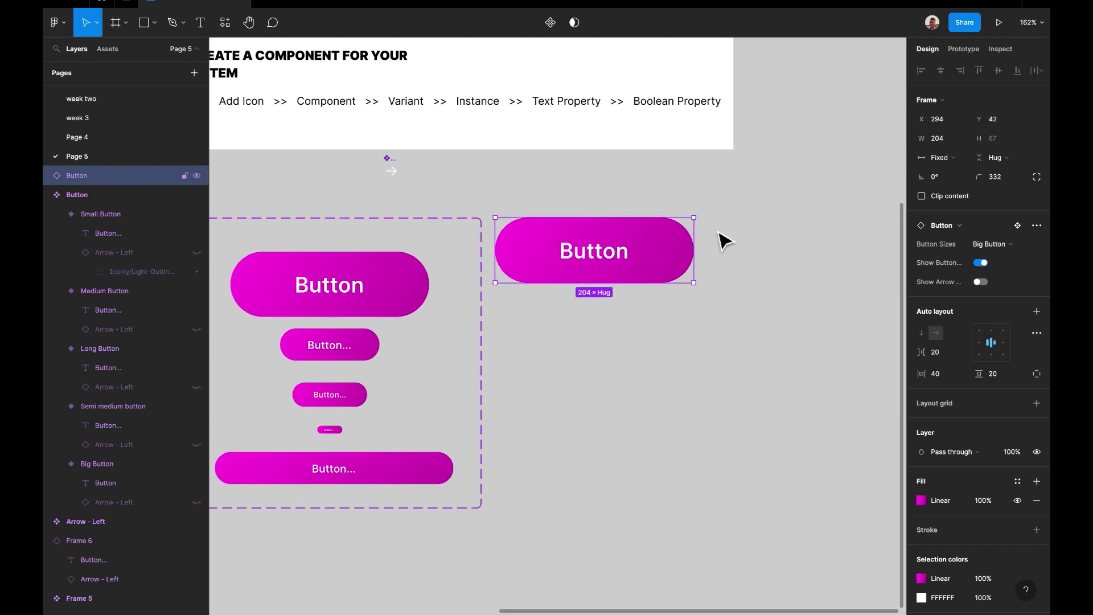
Toggle the Big Button instance's label and arrow visibility properties to test them, leave both turned on, and clear the selection
{"action": "mouse_move", "coordinate": [978, 177]}
{"action": "left_mouse_down"}
{"action": "mouse_move", "coordinate": [934, 185]}
{"action": "mouse_move", "coordinate": [1003, 181]}
{"action": "mouse_move", "coordinate": [976, 178]}
{"action": "left_mouse_up"}
{"action": "scroll", "coordinate": [701, 289], "scroll_direction": "left", "scroll_amount": 3}
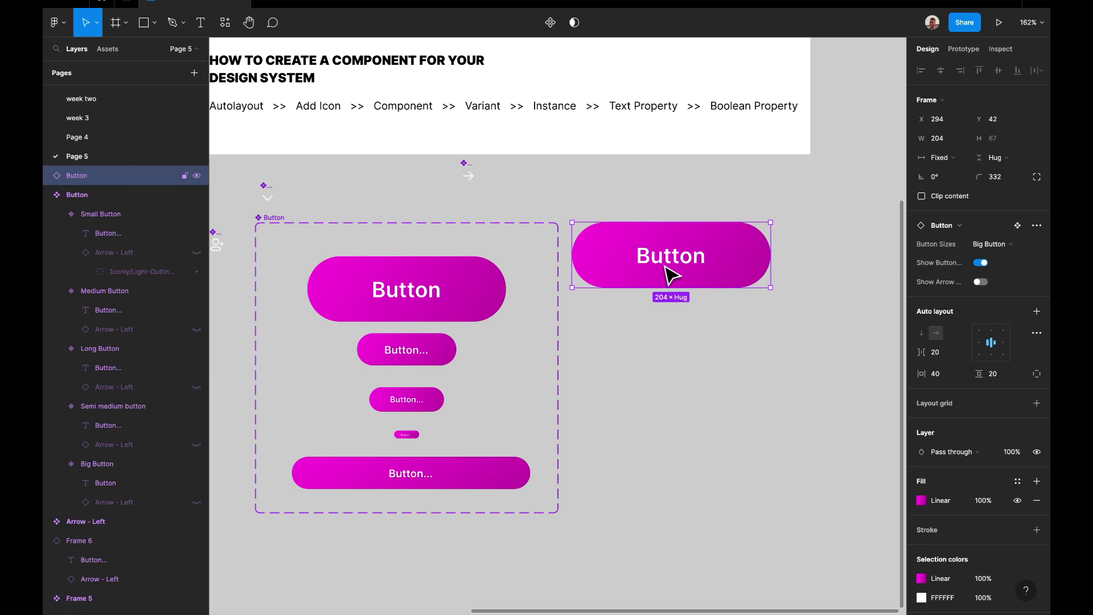
{"action": "scroll", "coordinate": [672, 276], "scroll_direction": "right", "scroll_amount": 2}
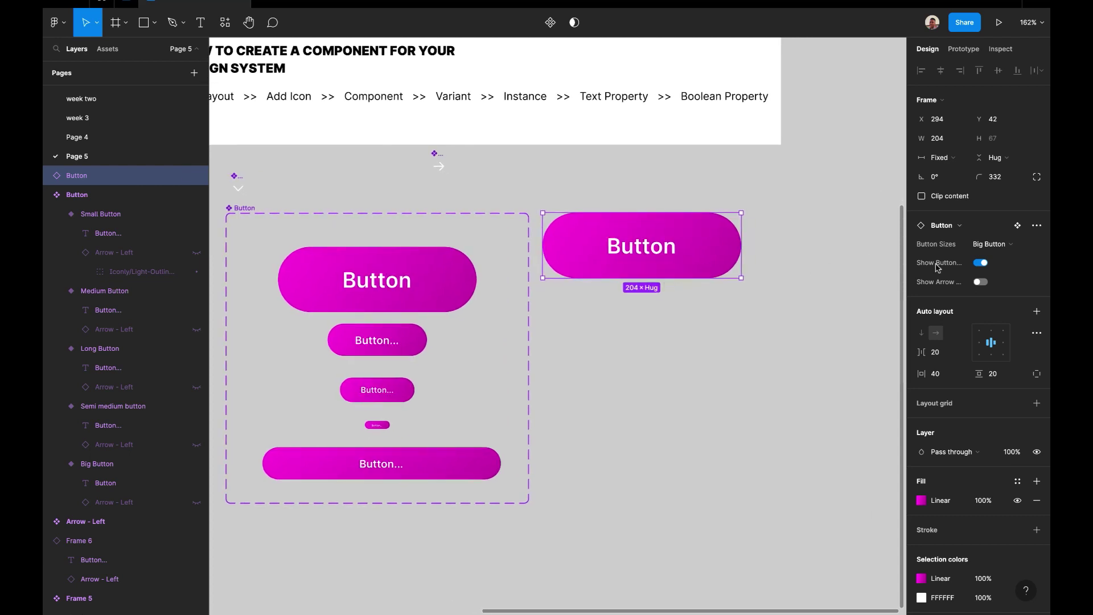
{"action": "left_click", "coordinate": [981, 263]}
{"action": "left_click", "coordinate": [981, 263]}
{"action": "left_click", "coordinate": [980, 281]}
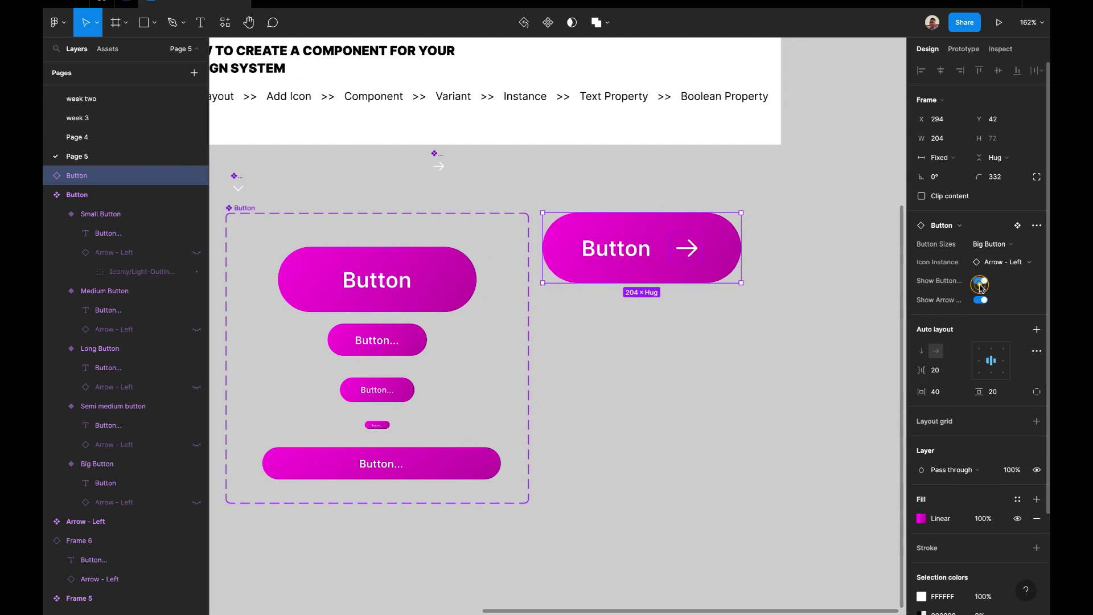
{"action": "left_click", "coordinate": [983, 300]}
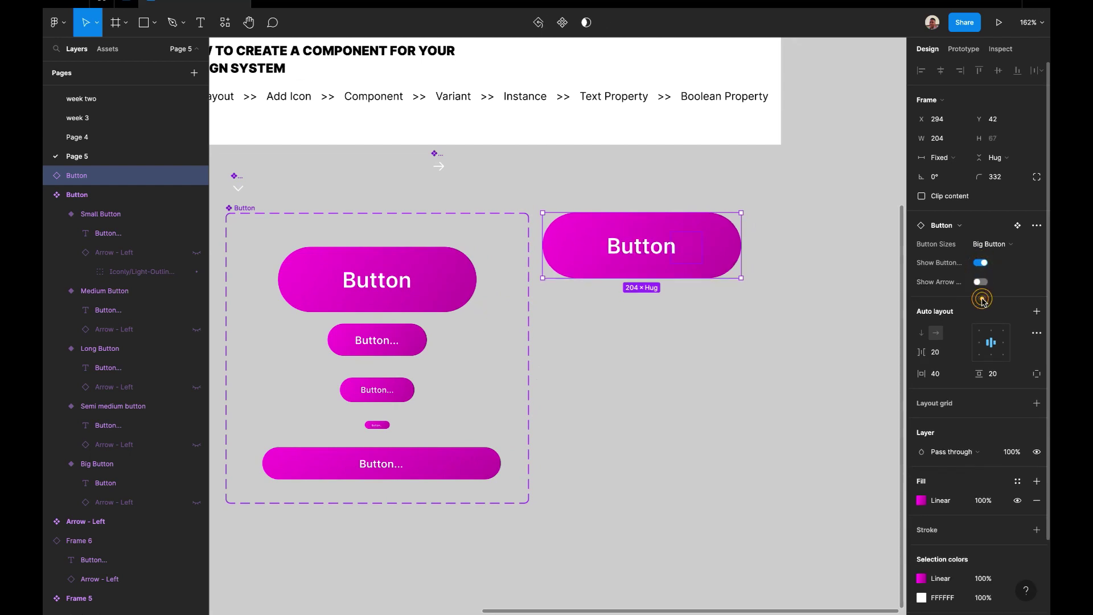
{"action": "left_click", "coordinate": [982, 279]}
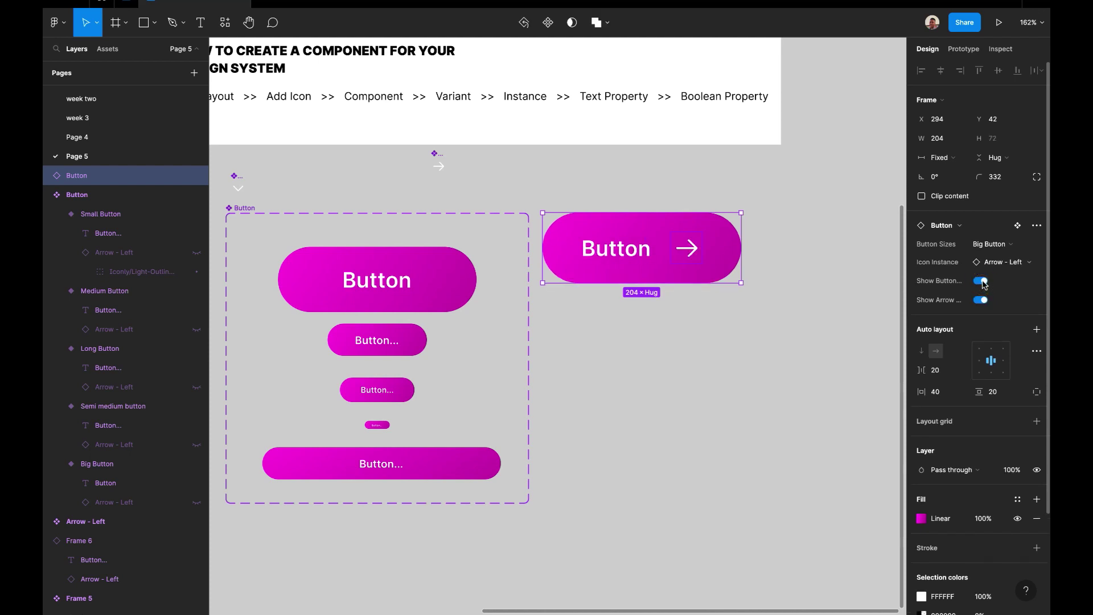
{"action": "left_click", "coordinate": [982, 280]}
{"action": "left_click", "coordinate": [981, 280]}
{"action": "left_click", "coordinate": [799, 270]}
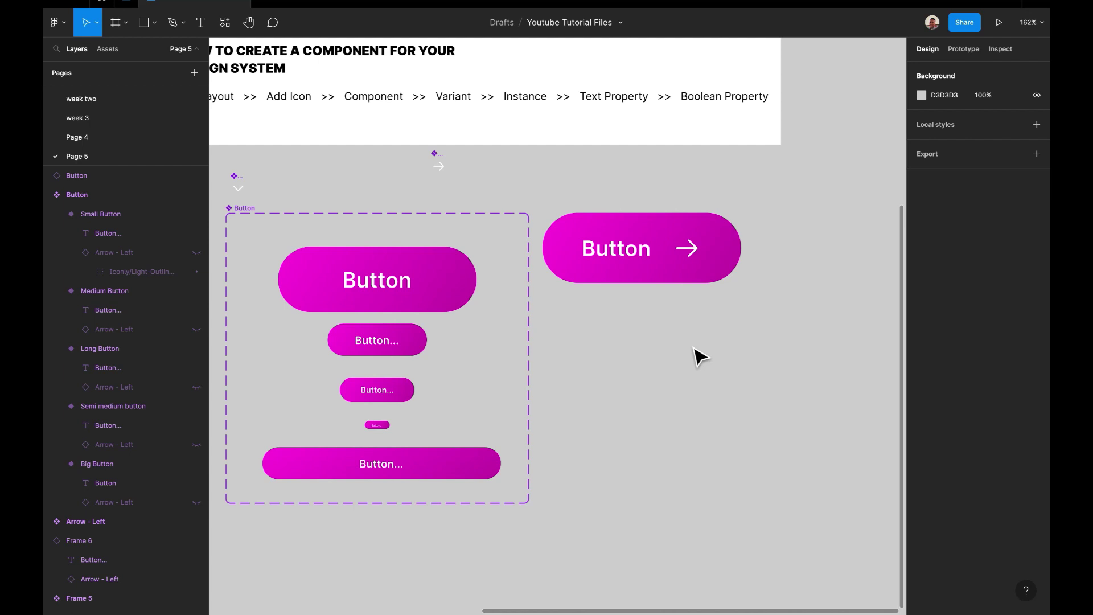
{"action": "scroll", "coordinate": [700, 356], "scroll_direction": "left", "scroll_amount": 2}
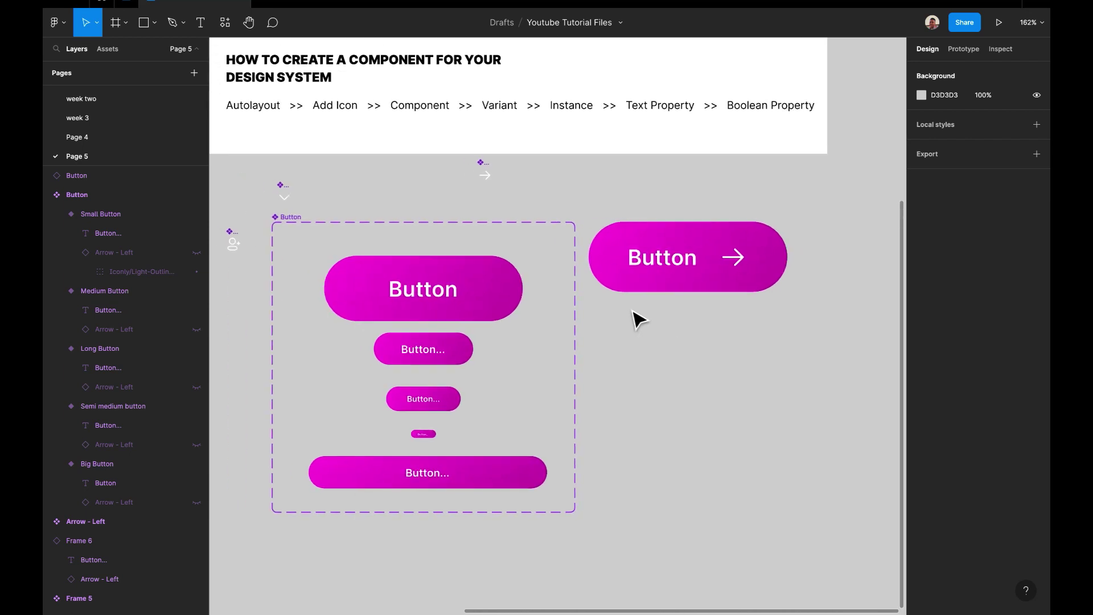
{"action": "scroll", "coordinate": [678, 316], "scroll_direction": "down", "scroll_amount": 5}
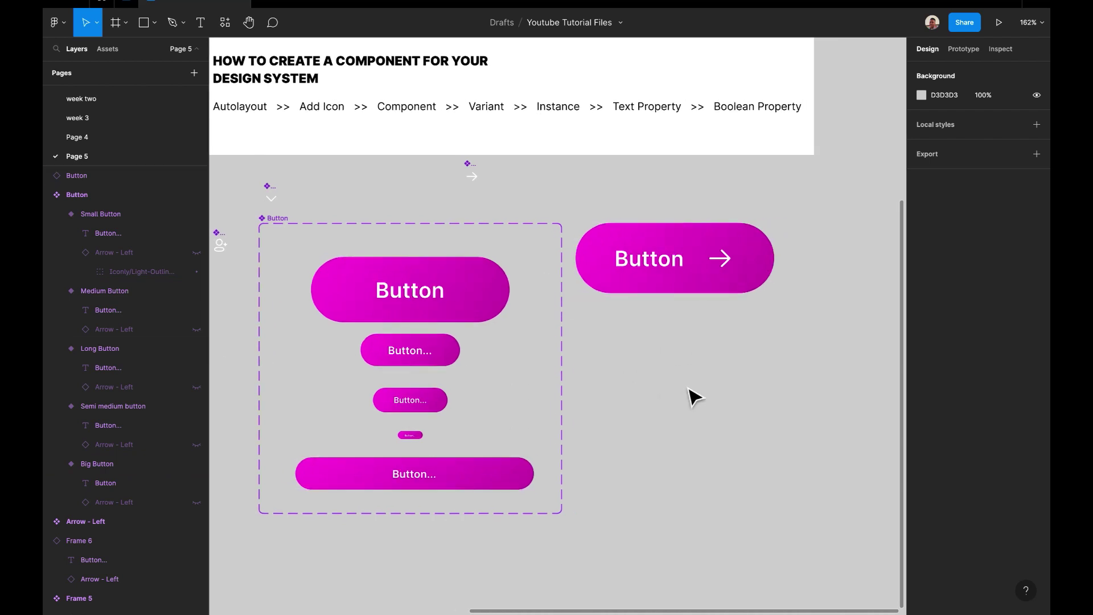
{"action": "scroll", "coordinate": [671, 346], "scroll_direction": "up", "scroll_amount": 5}
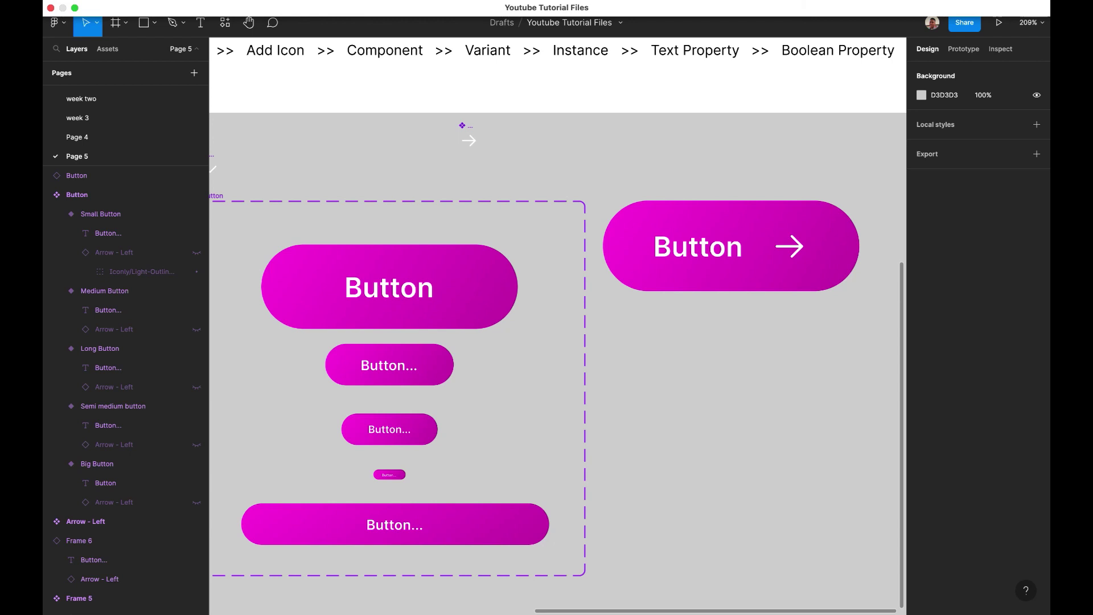
{"action": "left_click", "coordinate": [803, 12]}
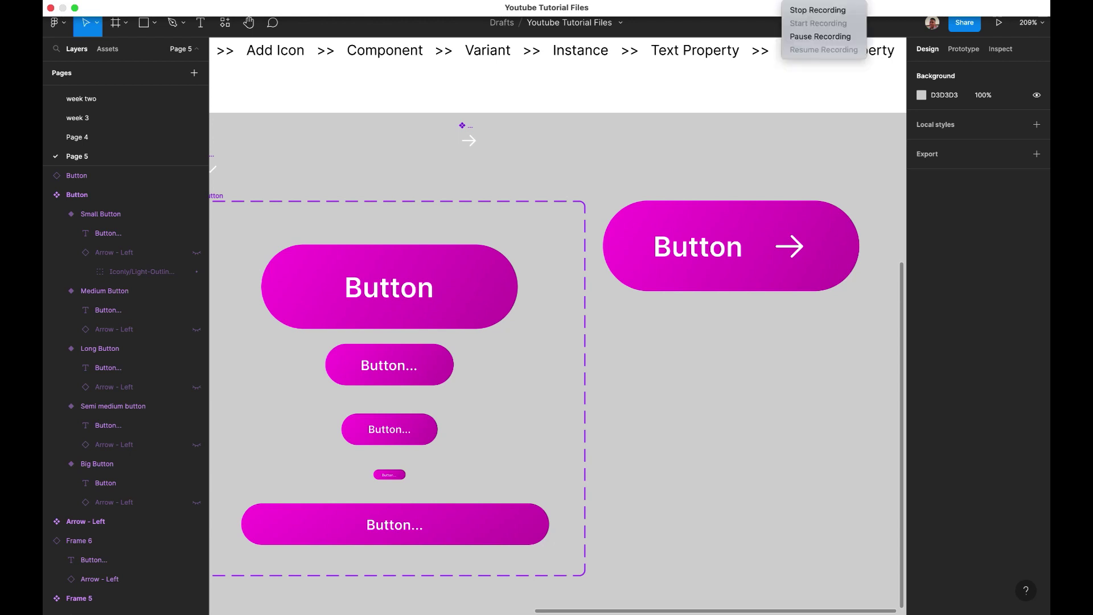
{"action": "left_click", "coordinate": [803, 10]}
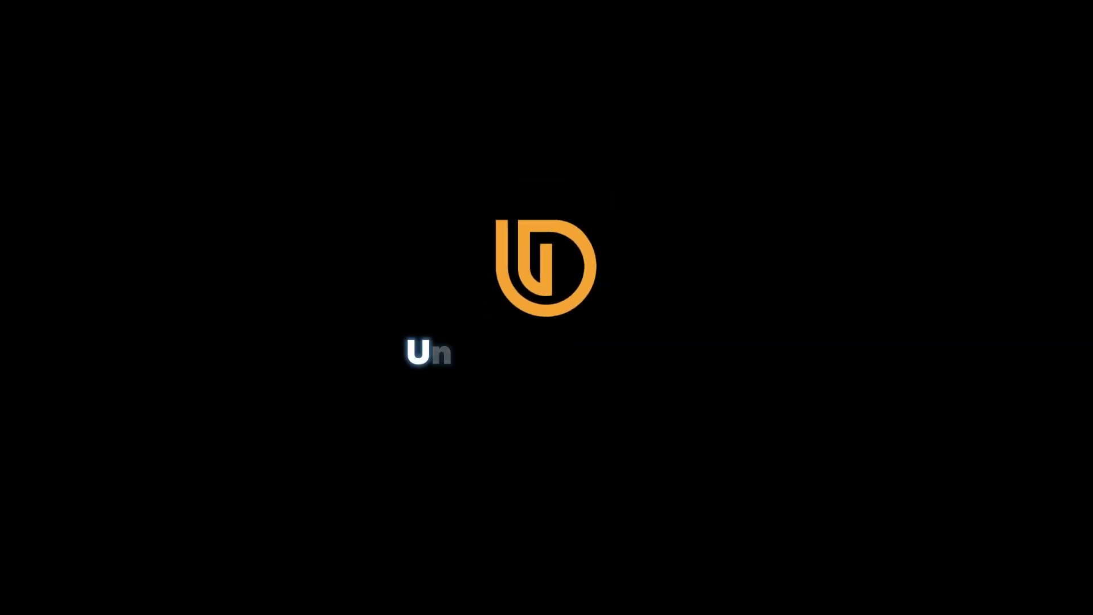